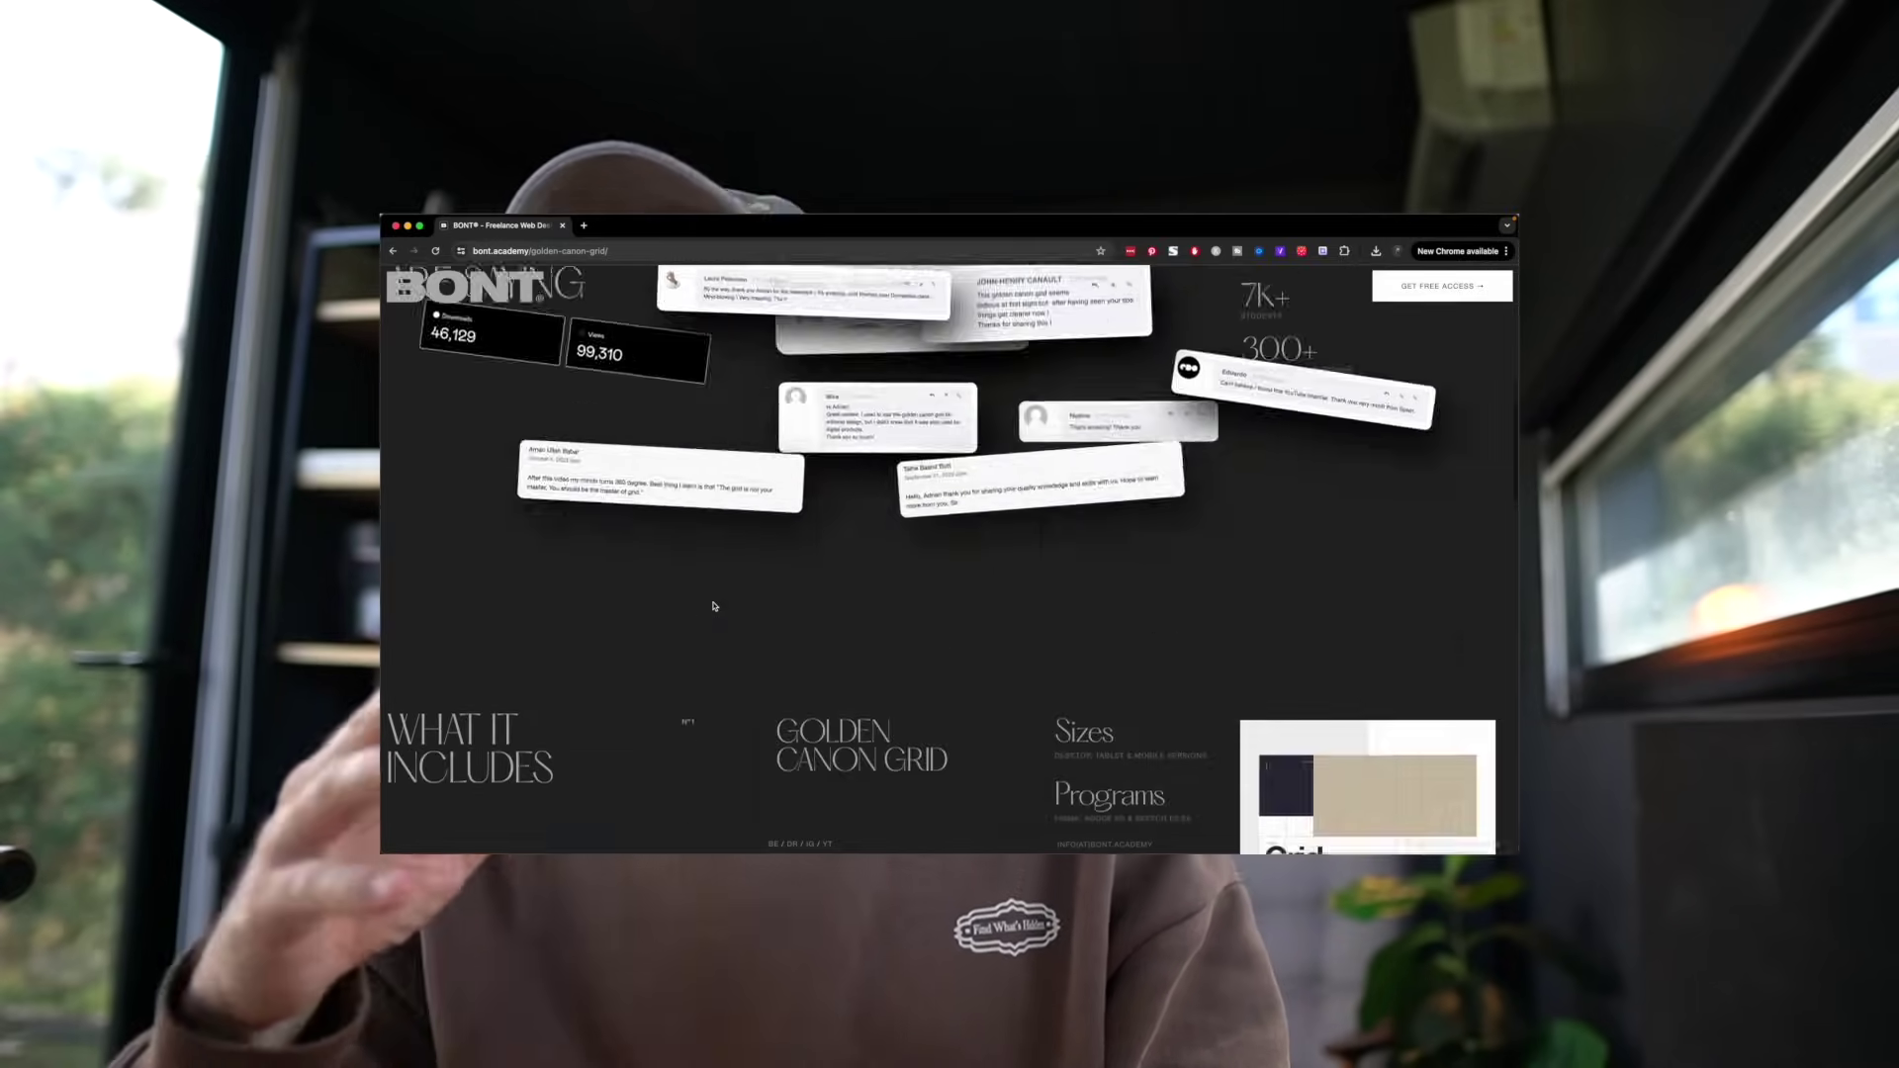
{"action": "scroll", "coordinate": [713, 606], "scroll_direction": "down", "scroll_amount": 10}
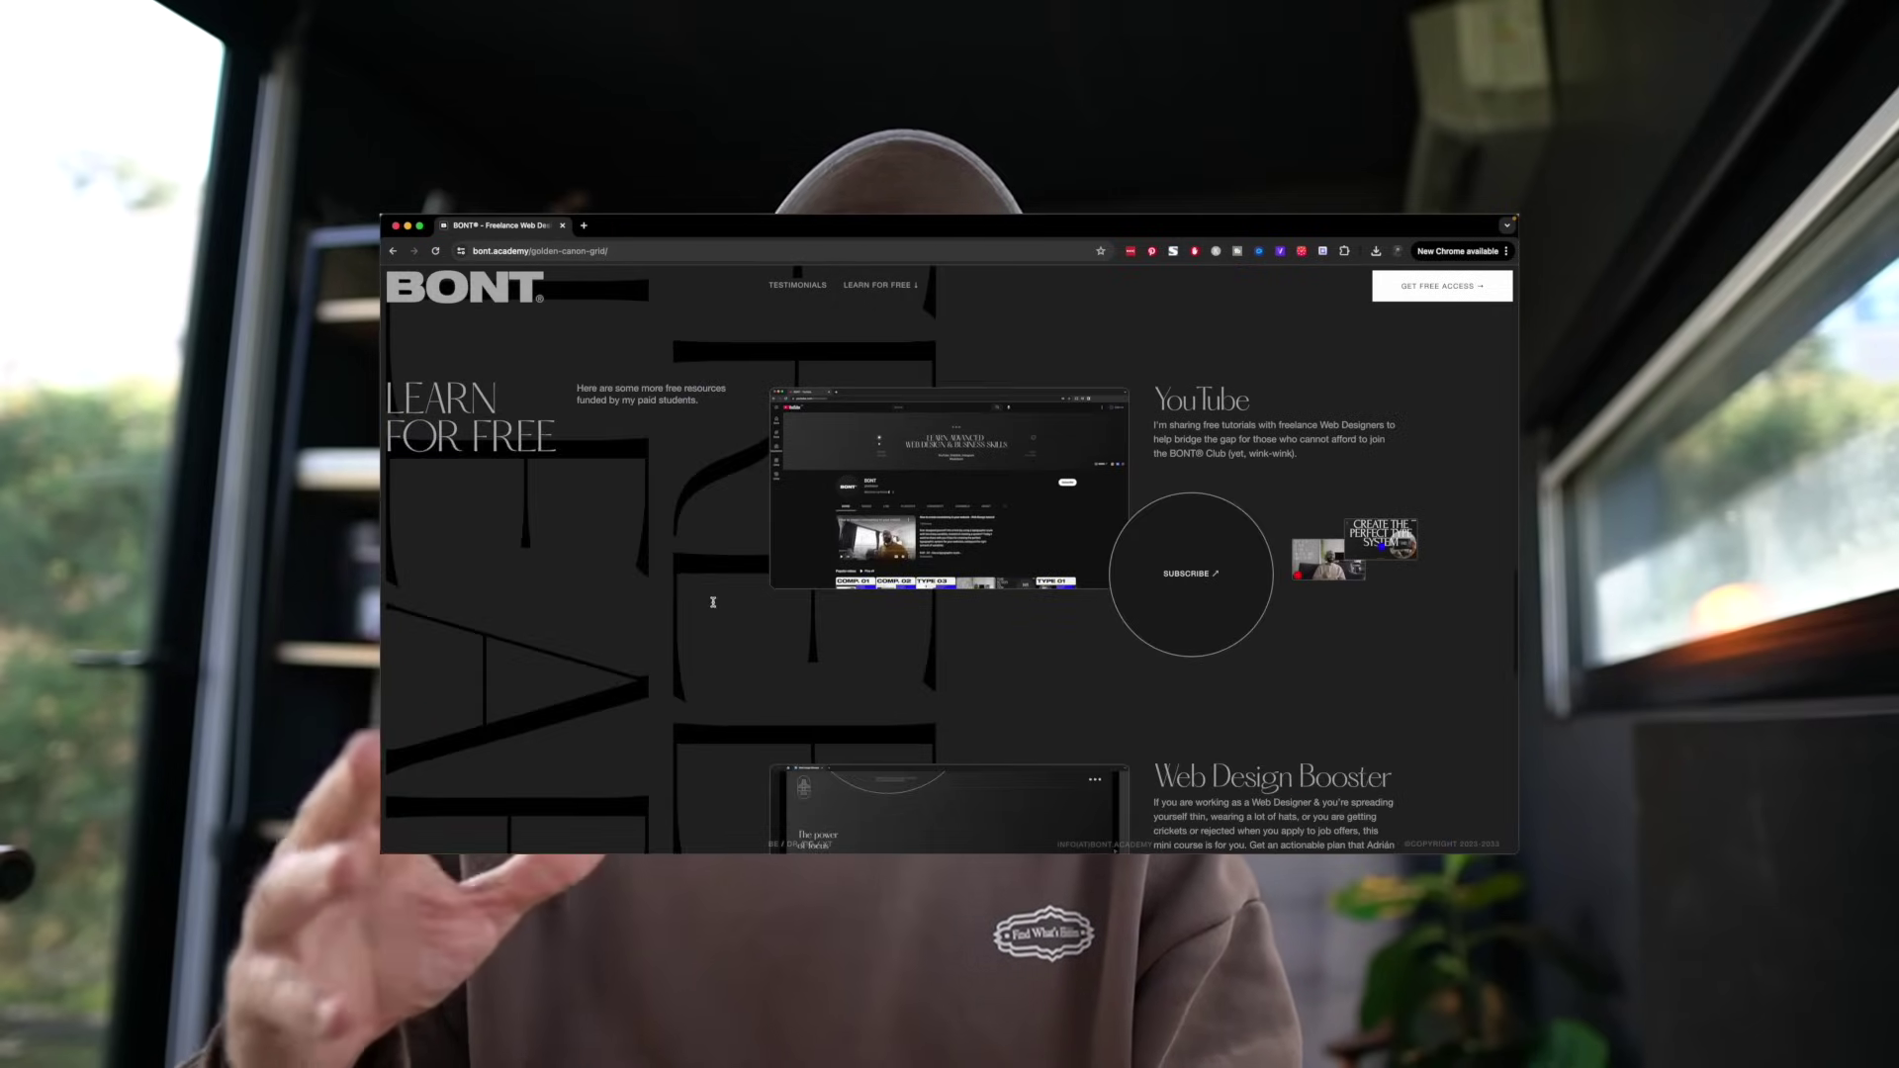
- Open the Selected works view, scroll the works strip, then open the 'Book 25, Art Direction & Design' about page
{"action": "scroll", "coordinate": [713, 606], "scroll_direction": "up", "scroll_amount": 15}
{"action": "scroll", "coordinate": [713, 606], "scroll_direction": "up", "scroll_amount": 15}
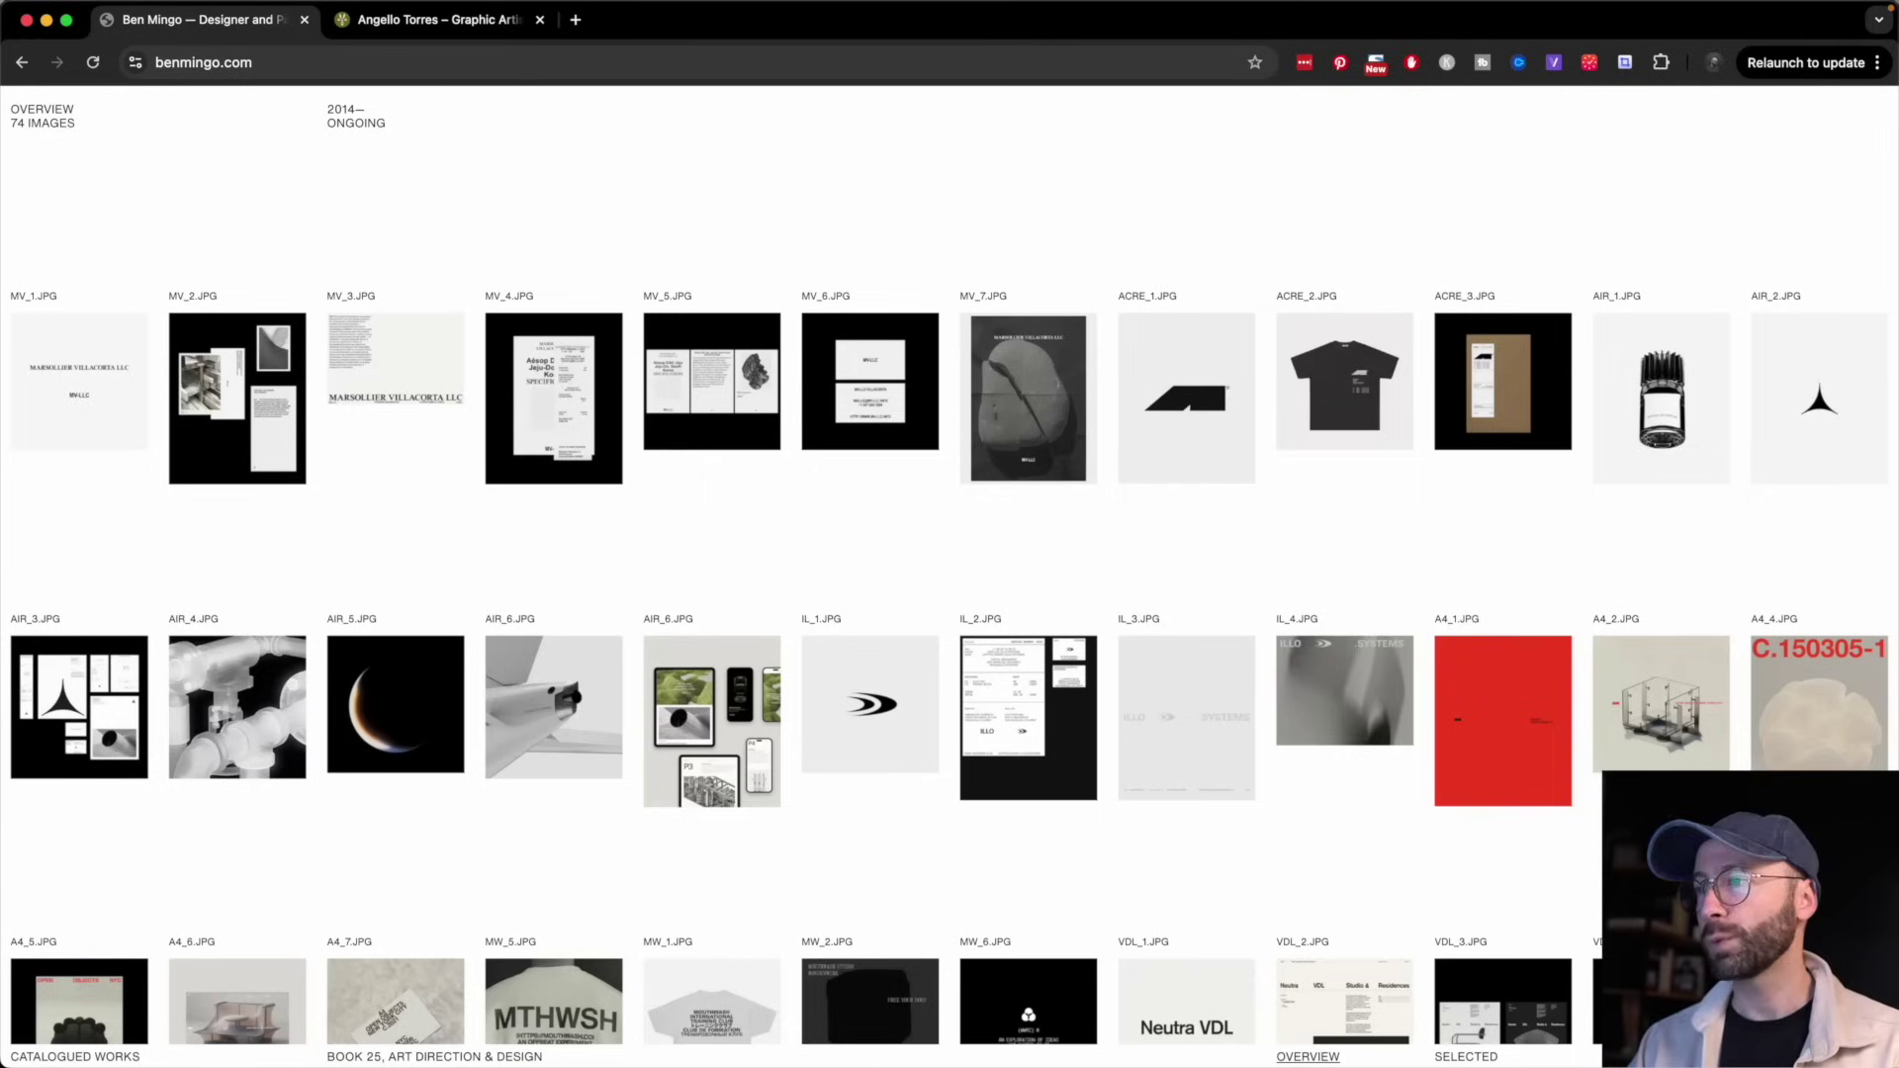
{"action": "left_click", "coordinate": [1444, 1056]}
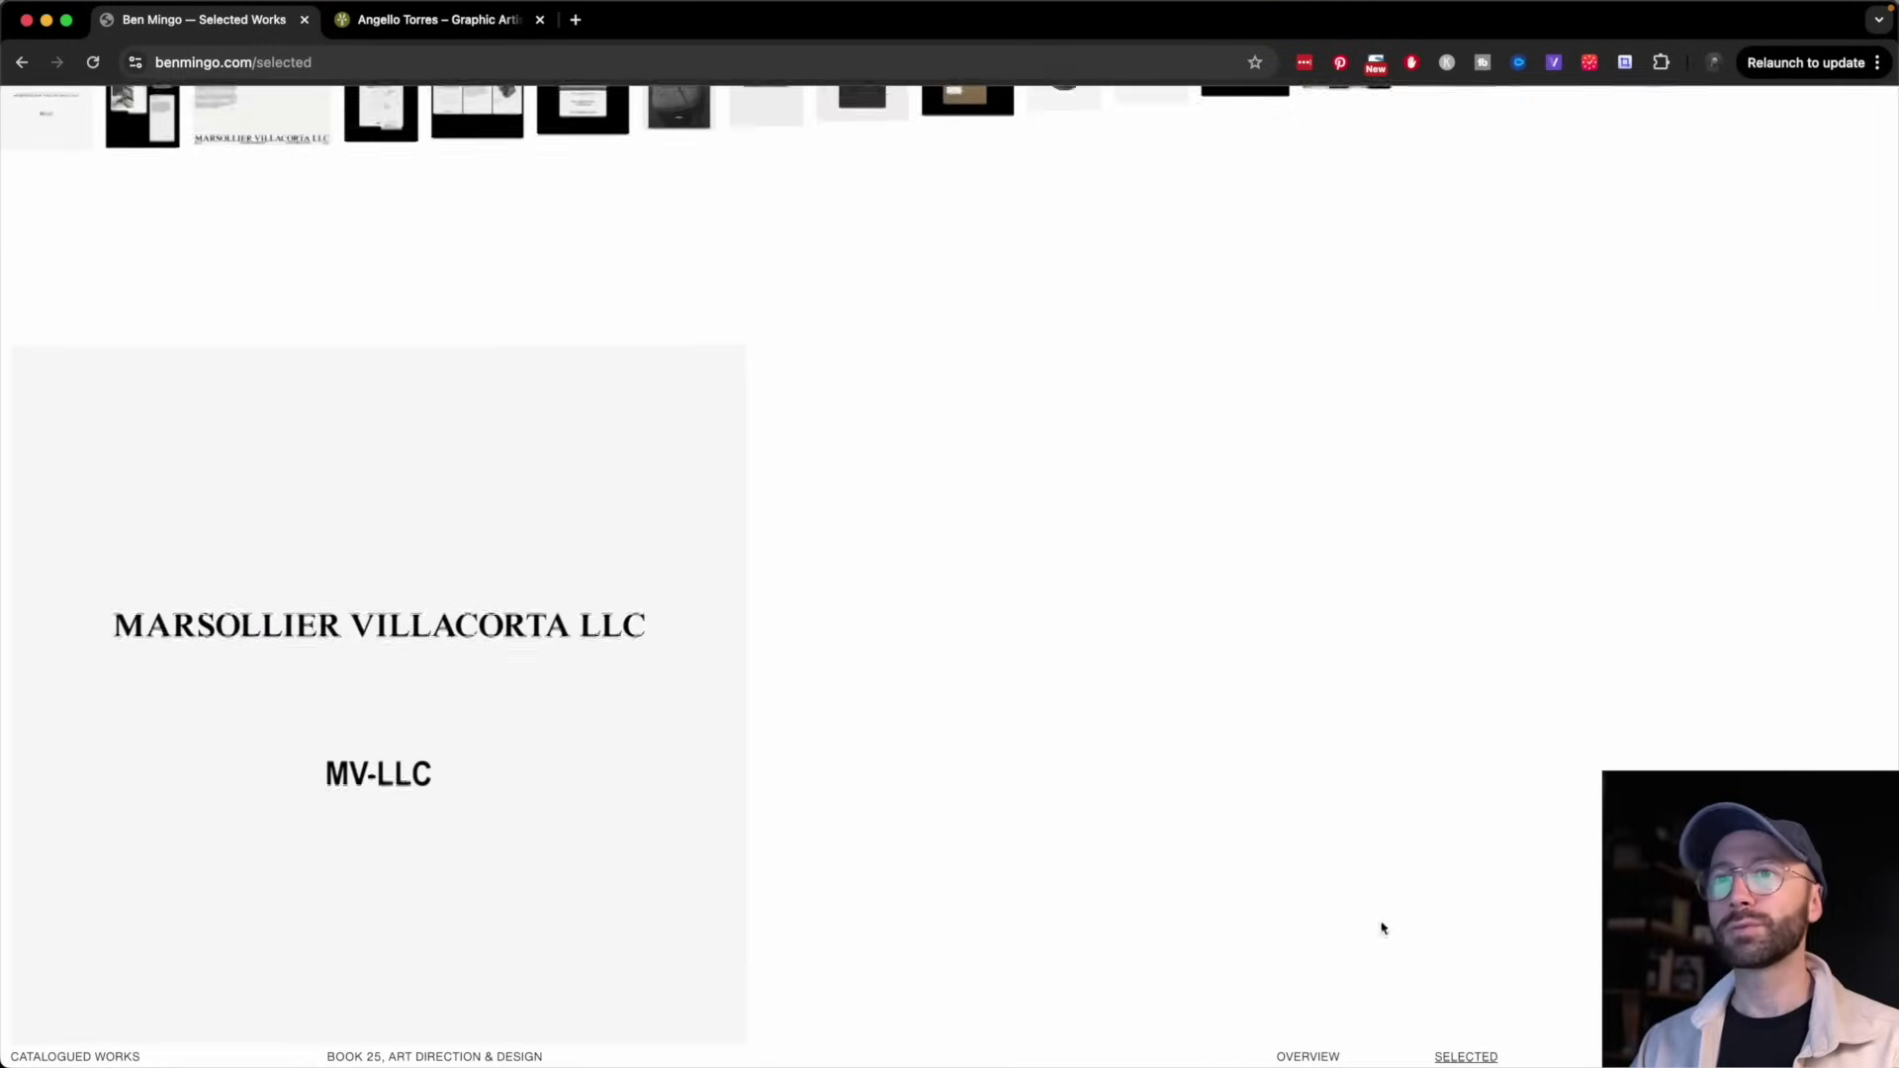
{"action": "scroll", "coordinate": [1154, 710], "scroll_direction": "down", "scroll_amount": 10}
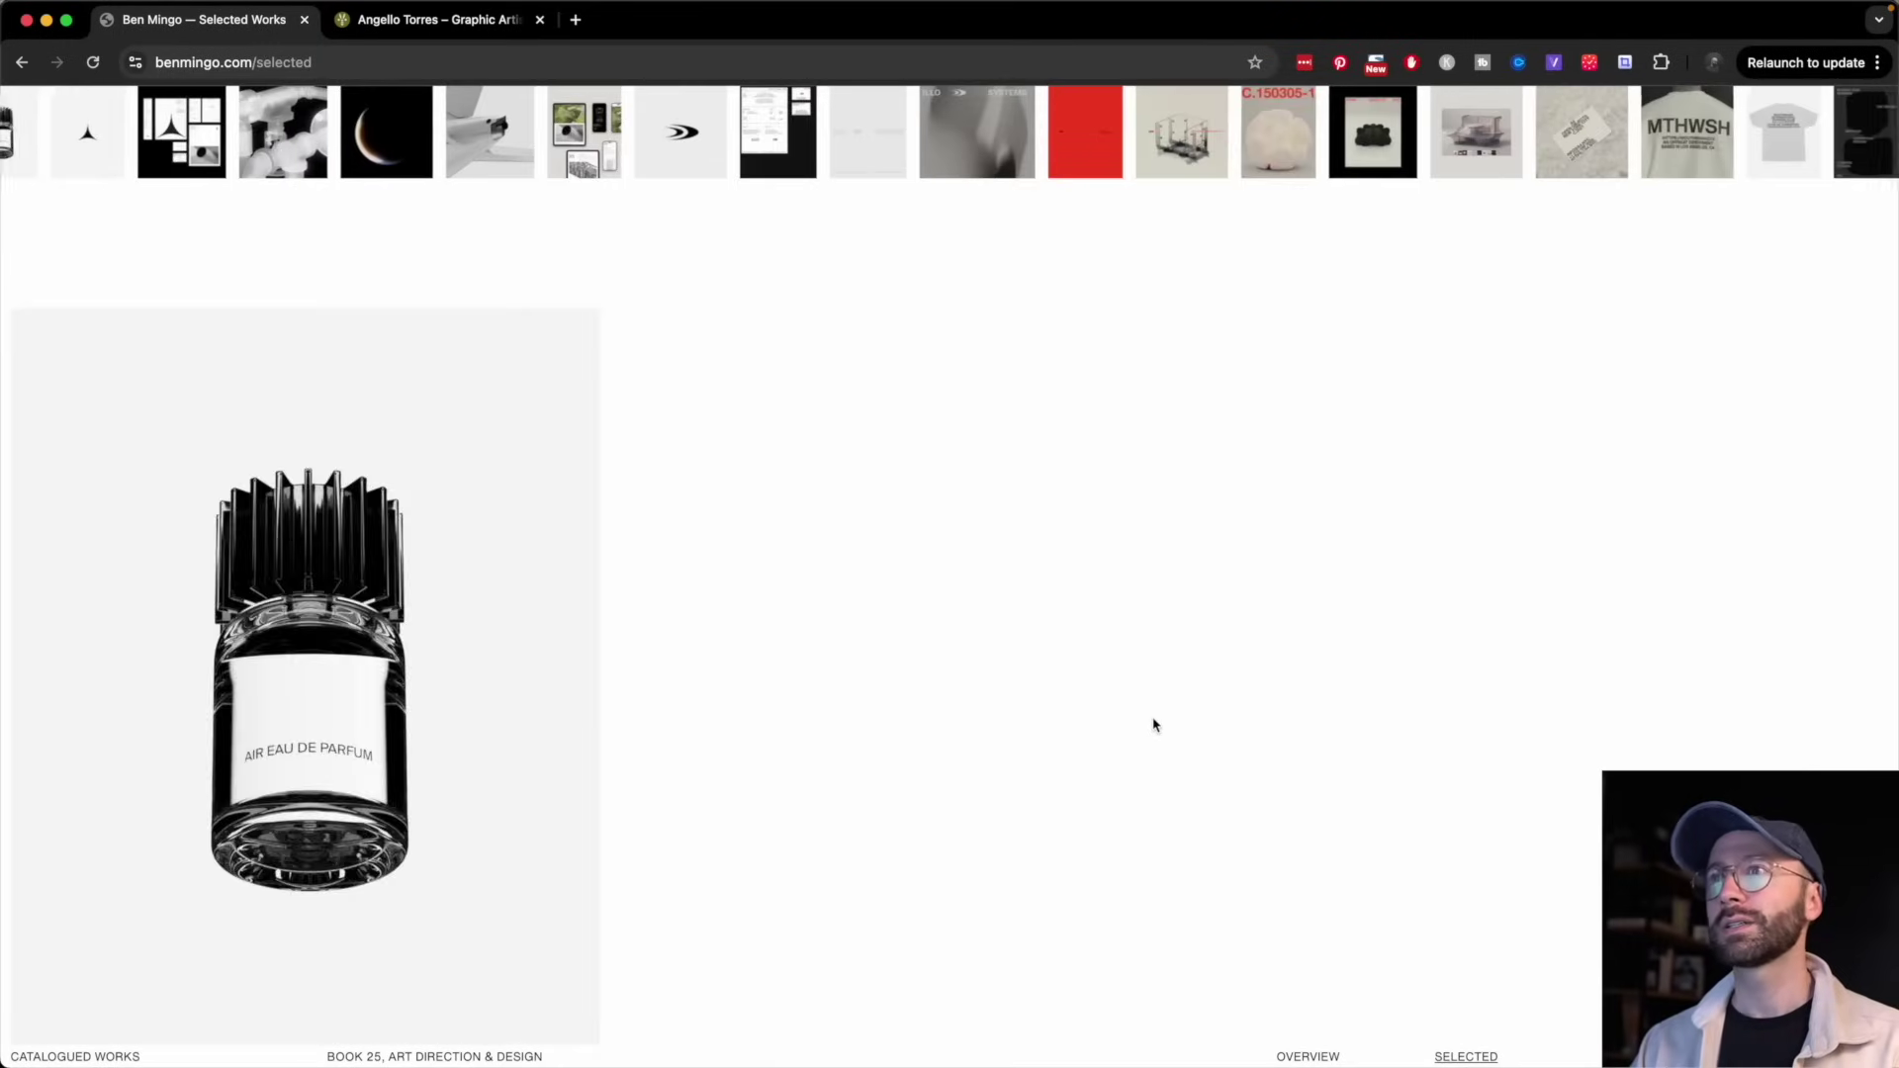
{"action": "scroll", "coordinate": [1155, 725], "scroll_direction": "down", "scroll_amount": 5}
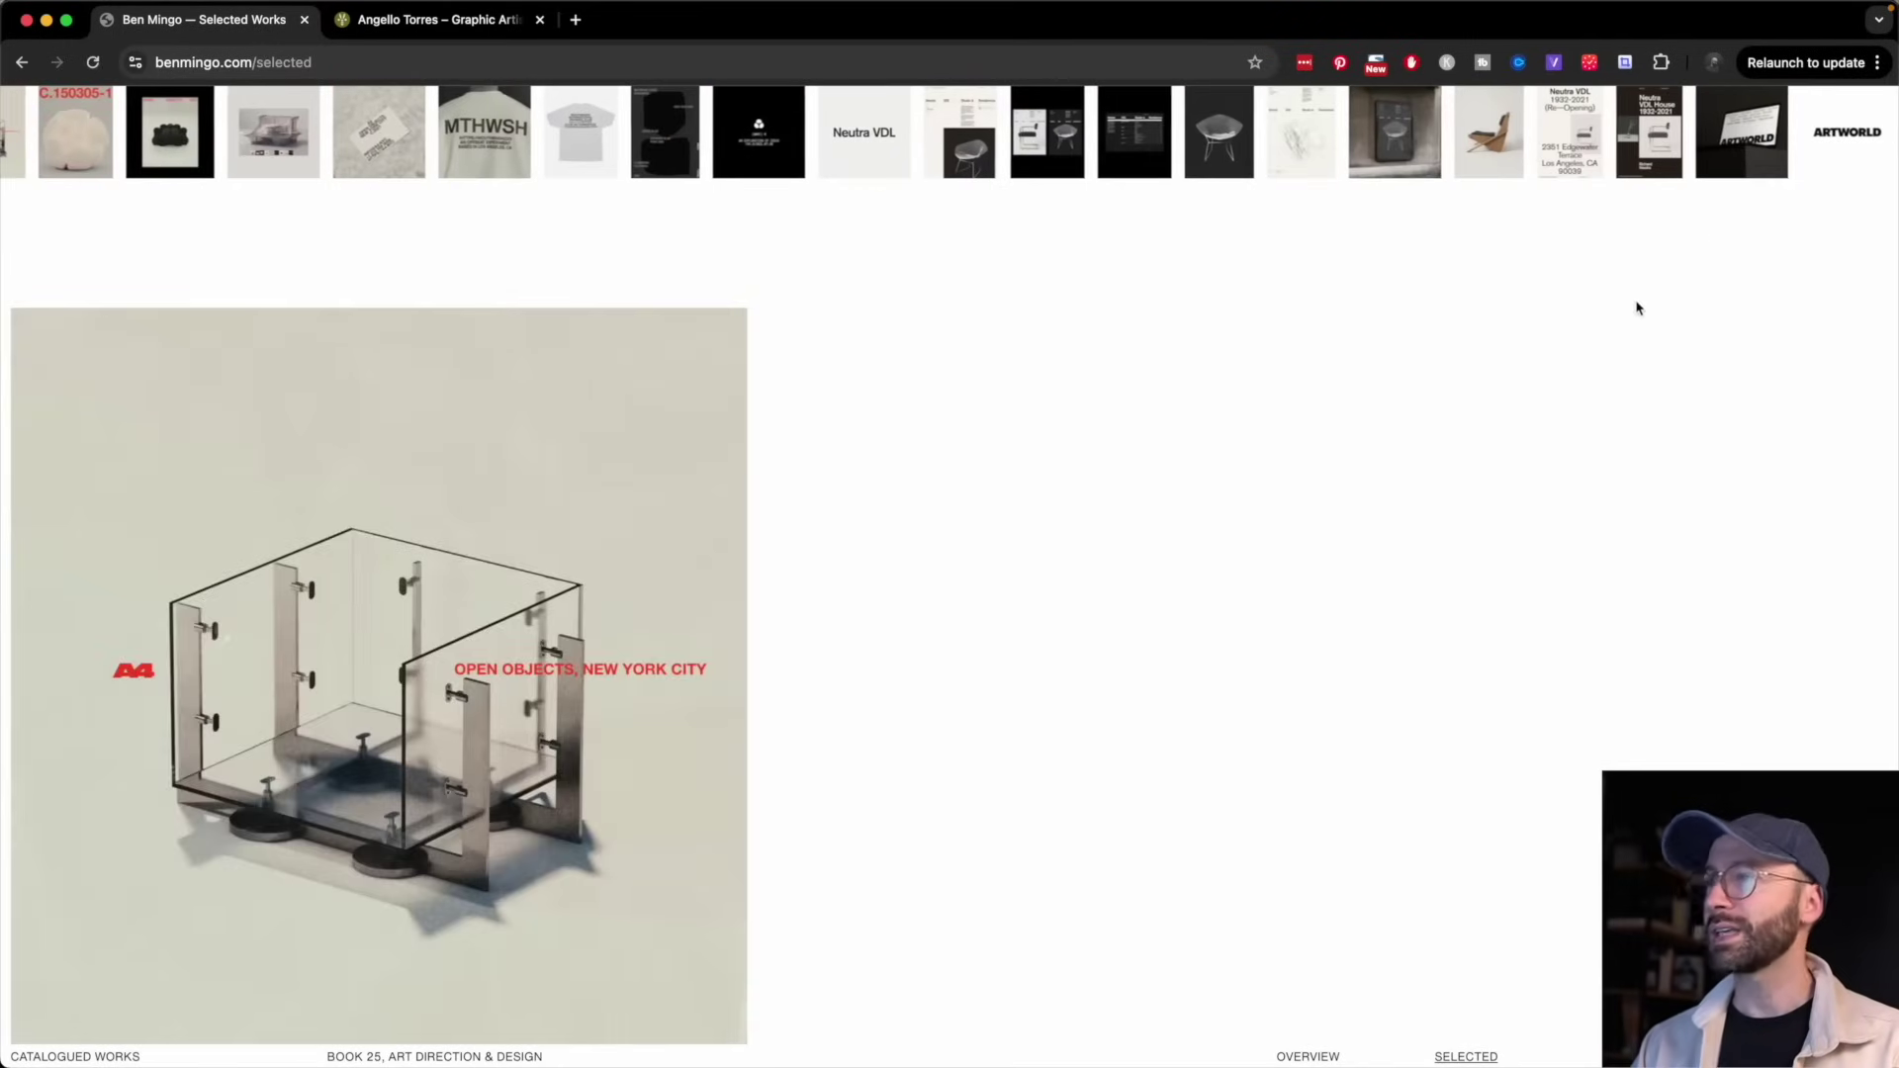
{"action": "scroll", "coordinate": [1616, 334], "scroll_direction": "down", "scroll_amount": 3}
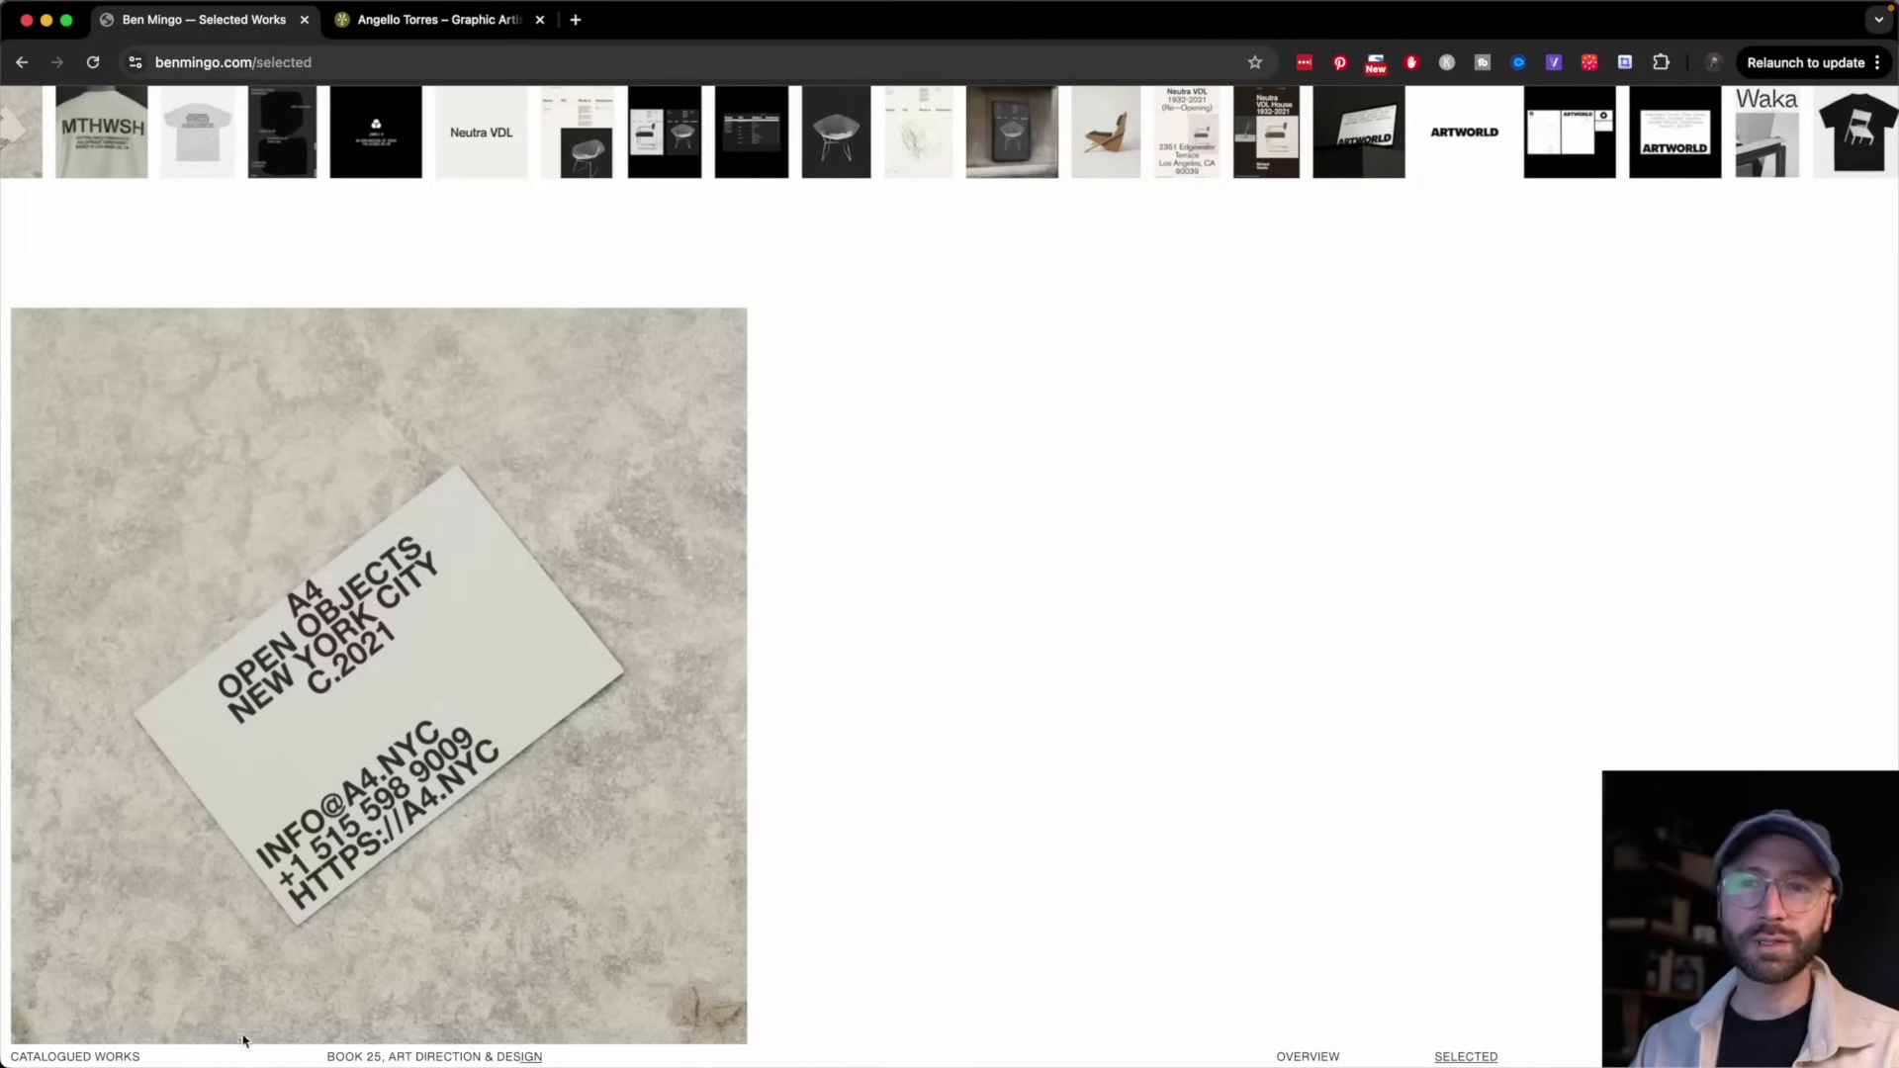
{"action": "left_click", "coordinate": [338, 1059]}
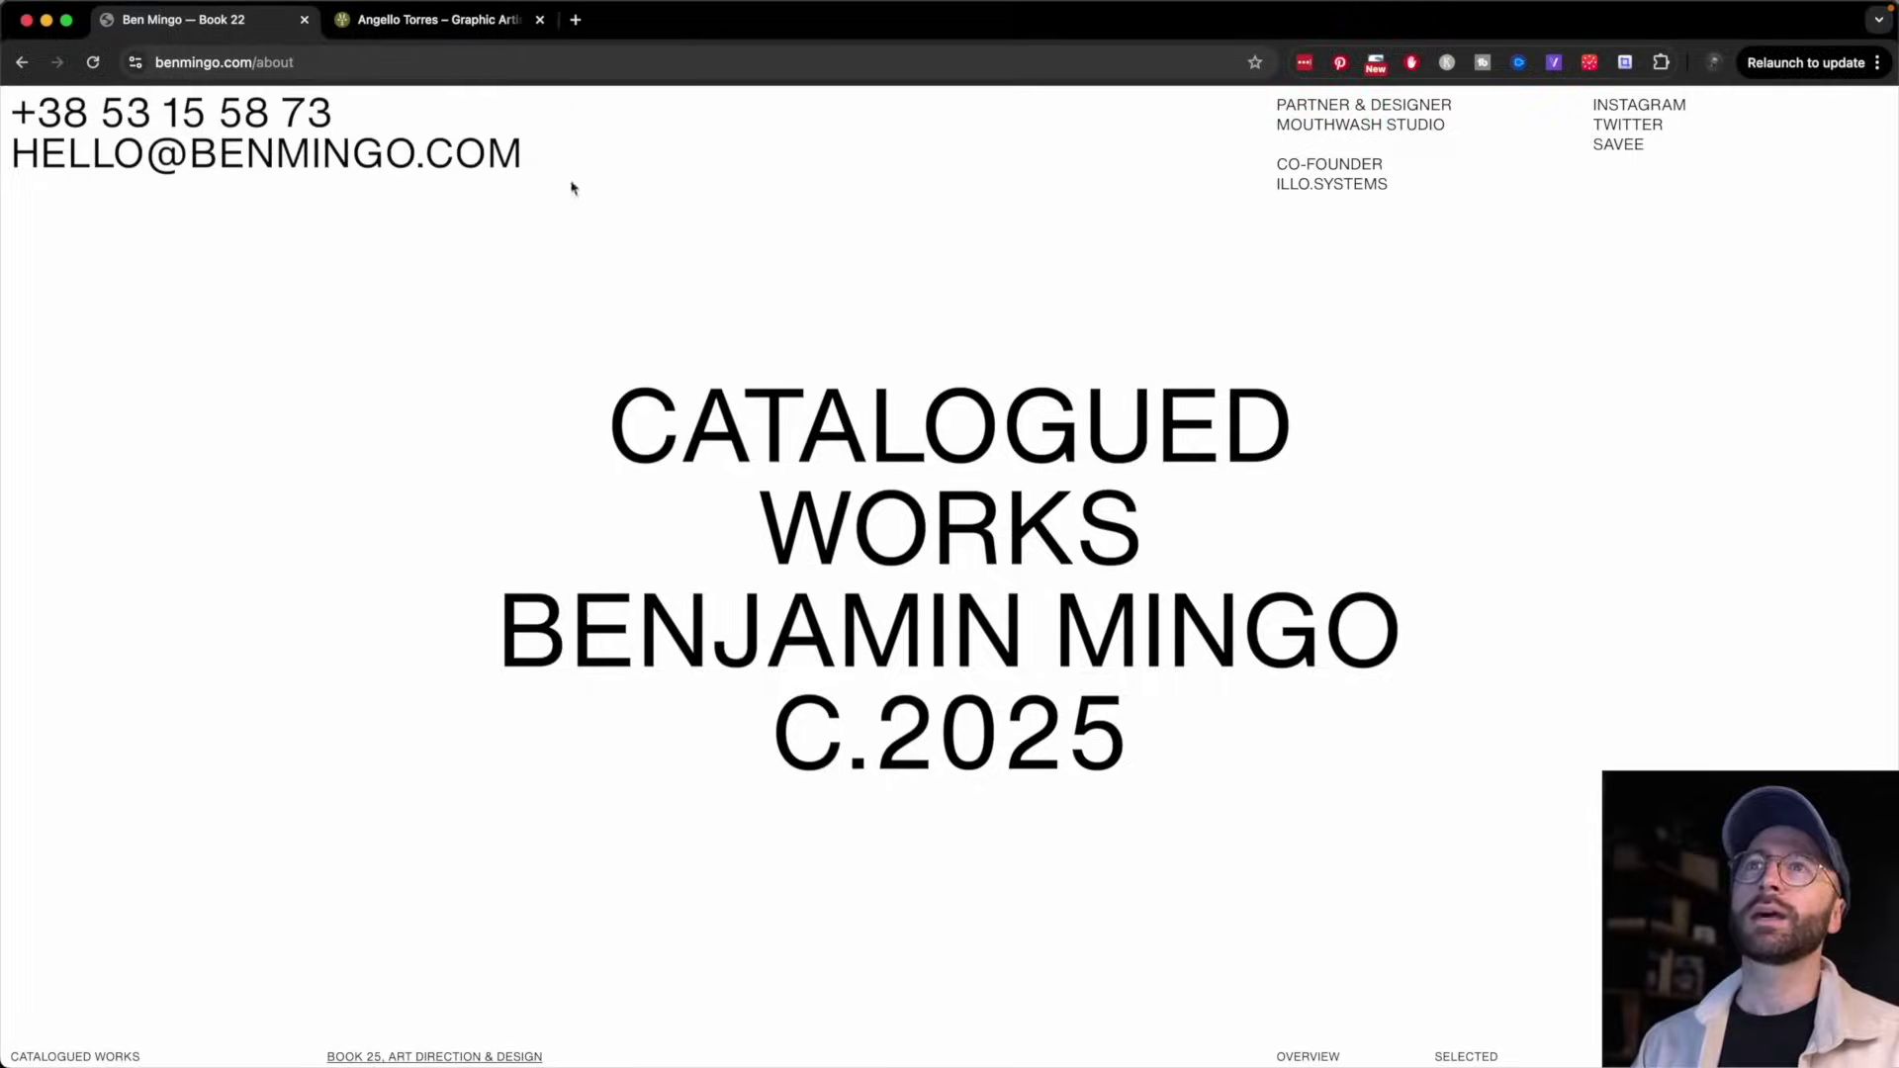
- Switch to the second tab with the freelance graphic artist's homepage
{"action": "left_click", "coordinate": [440, 20]}
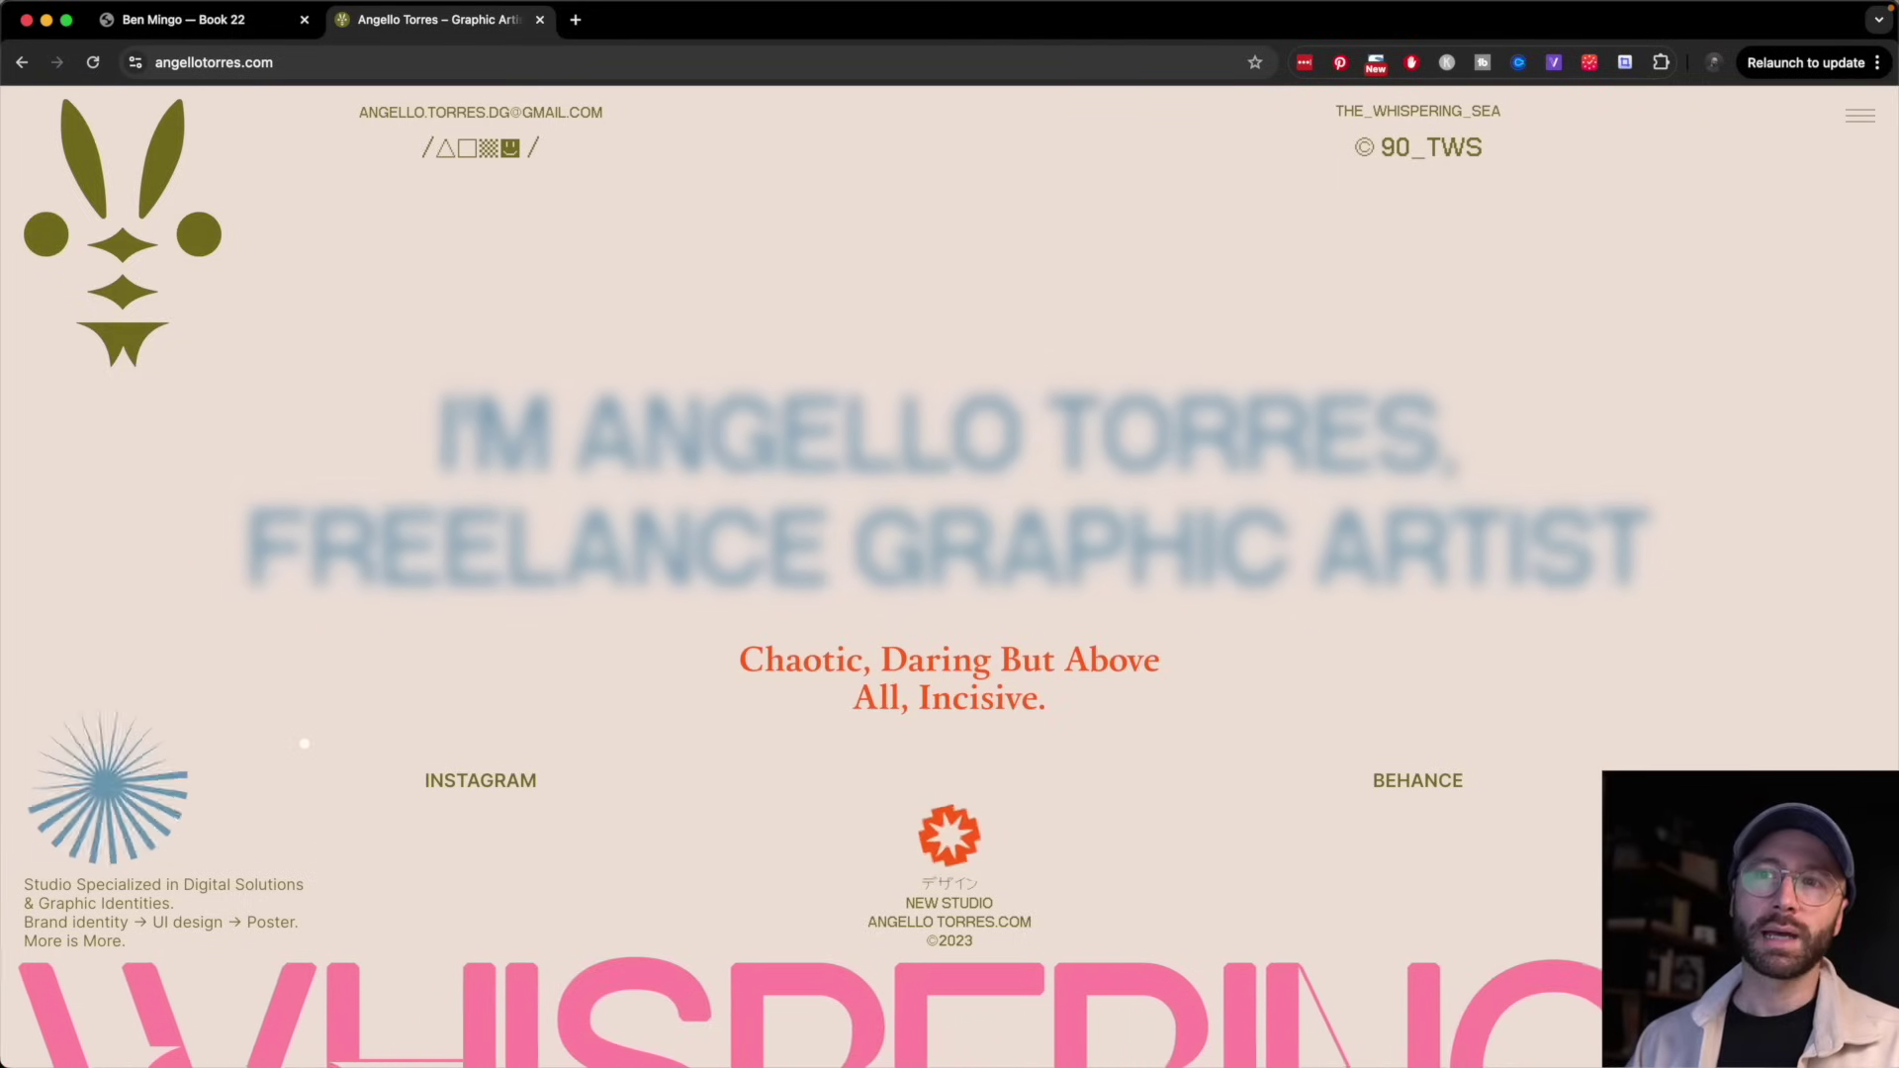
- Scroll the graphic artist's homepage down and back up several times to review it
{"action": "scroll", "coordinate": [738, 862], "scroll_direction": "down", "scroll_amount": 5}
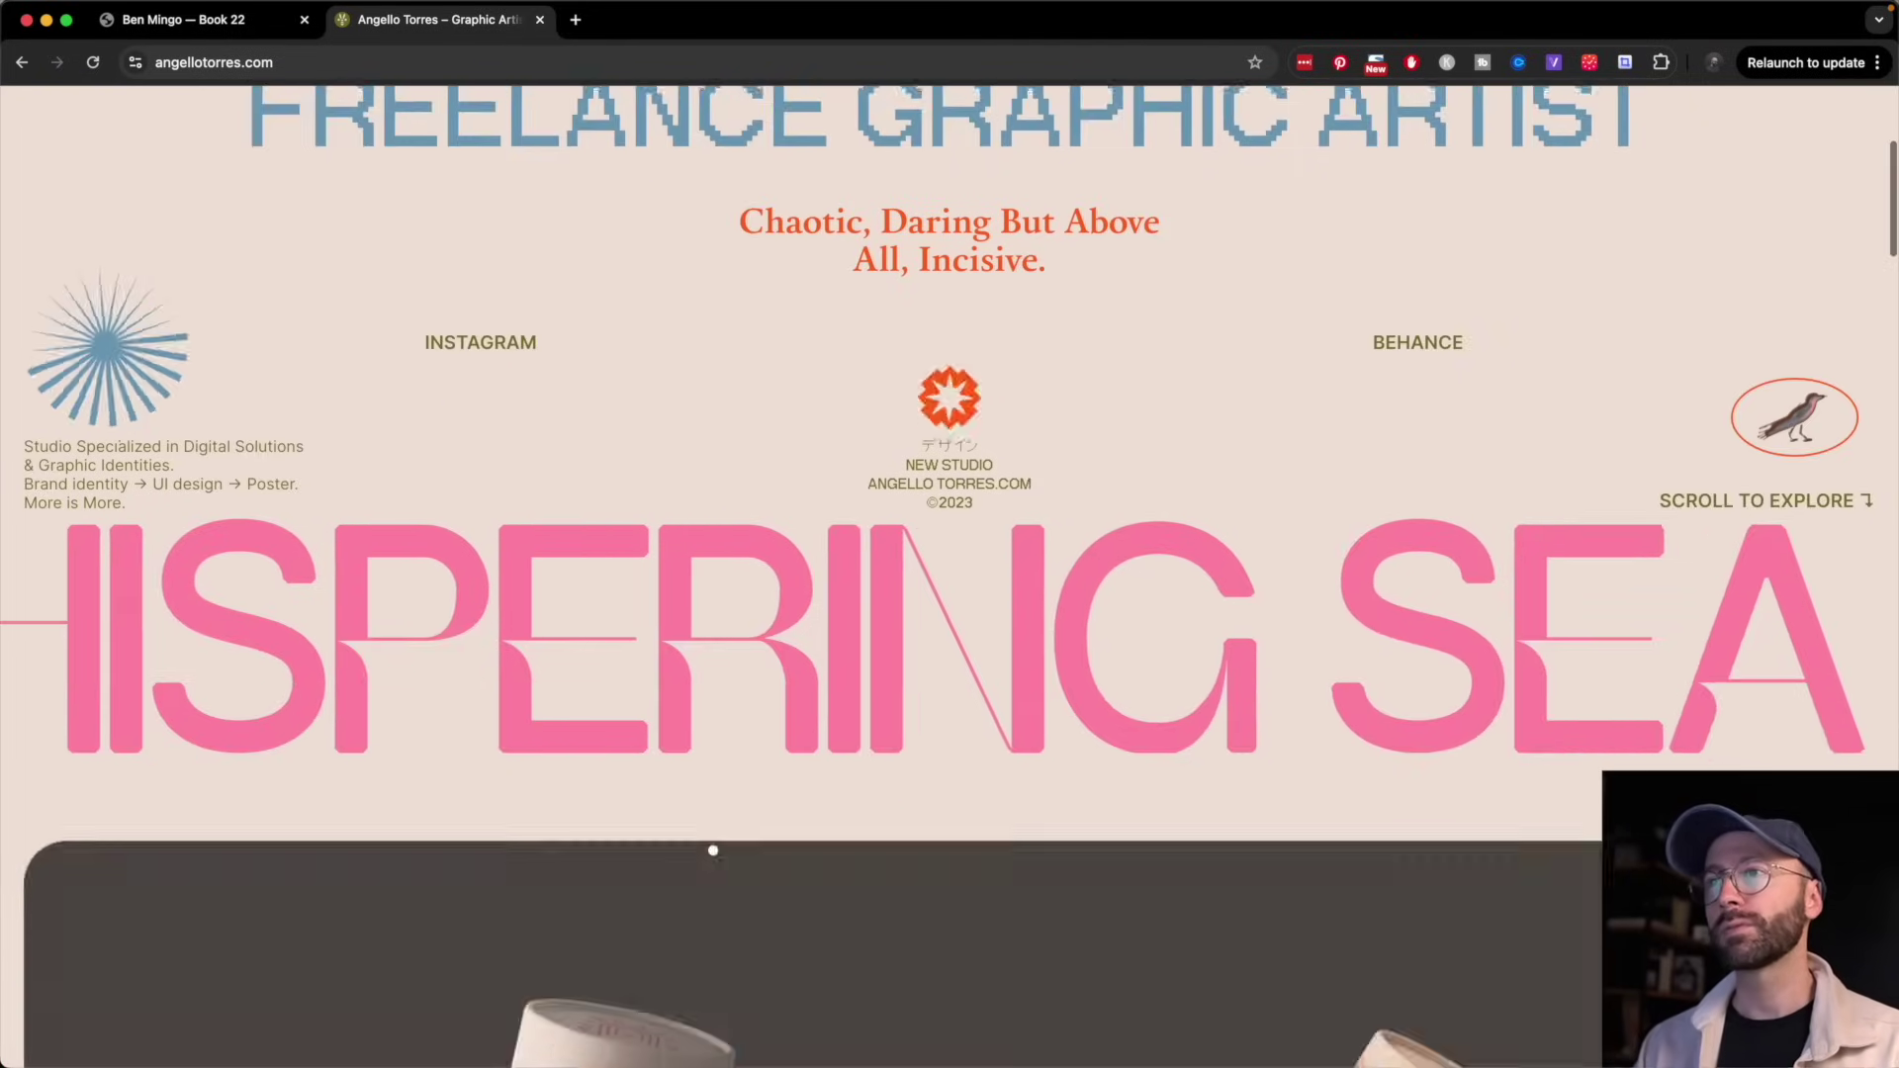
{"action": "scroll", "coordinate": [714, 848], "scroll_direction": "up", "scroll_amount": 5}
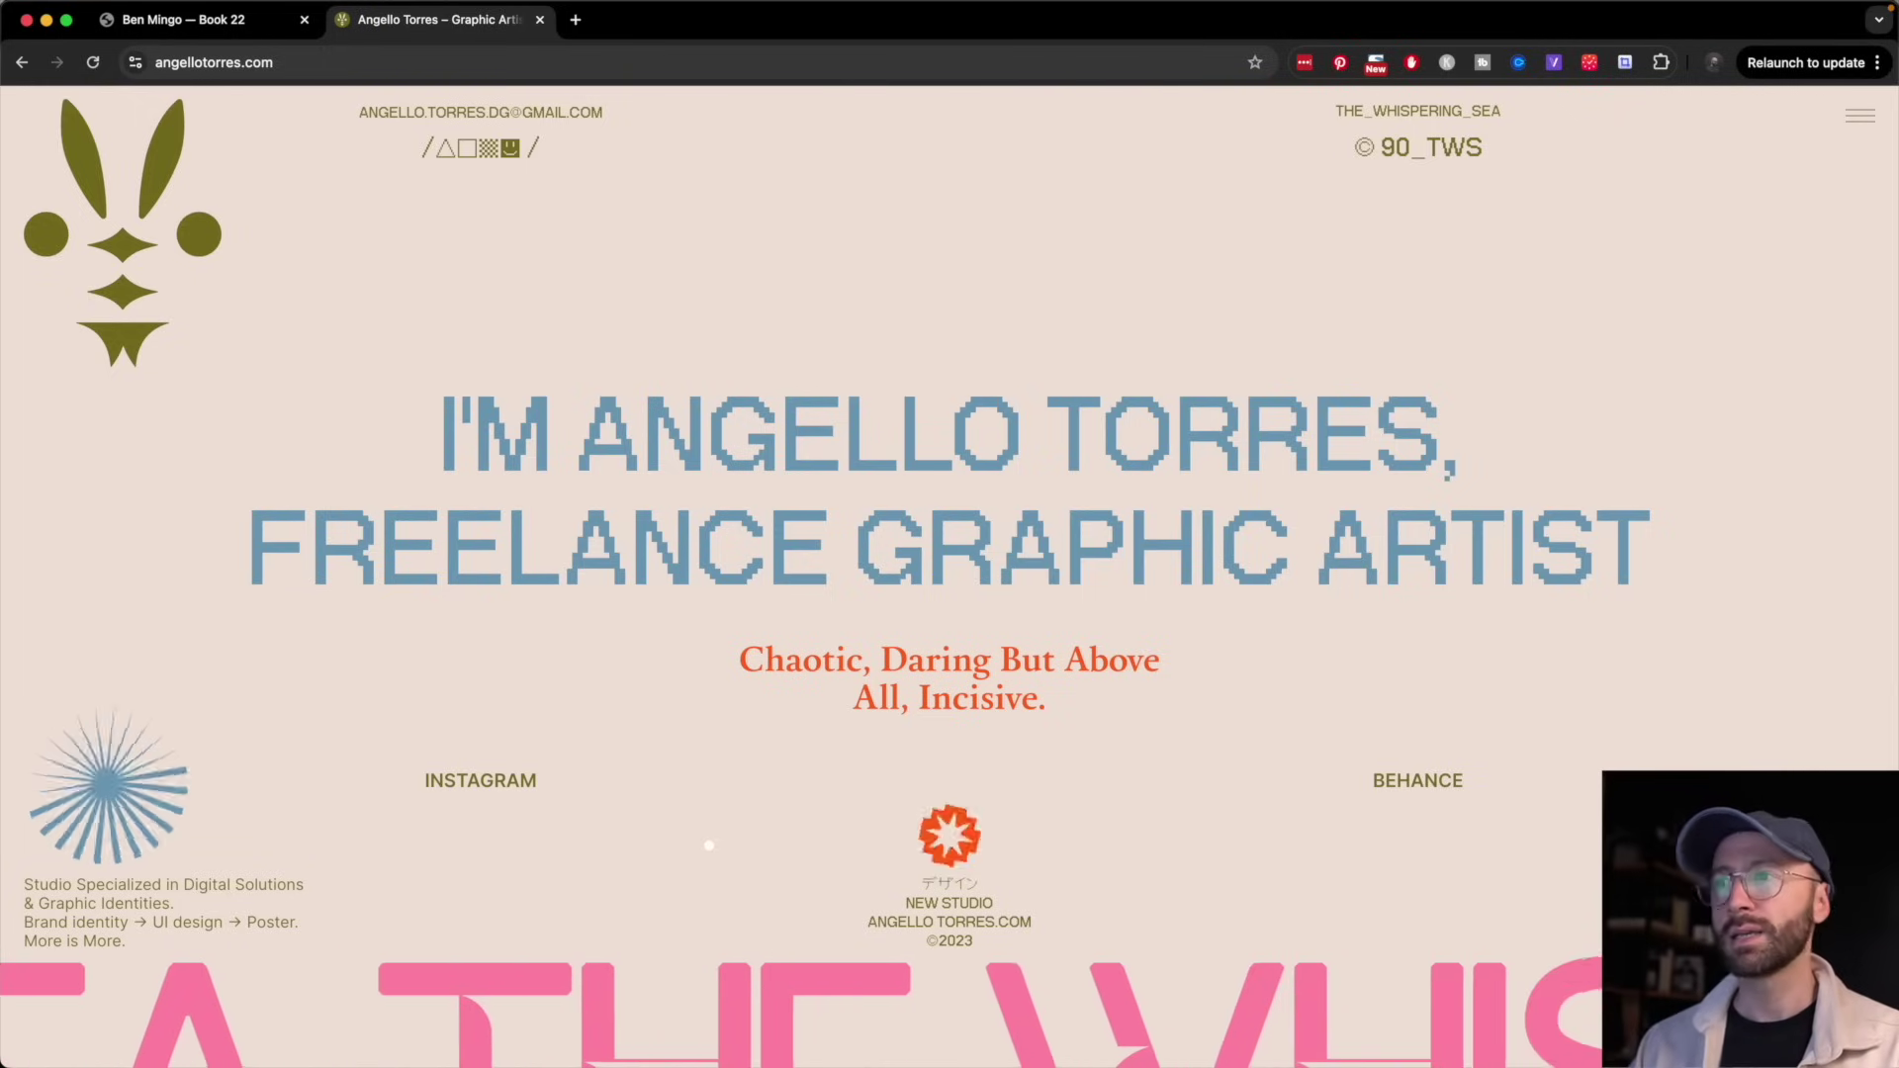
{"action": "scroll", "coordinate": [709, 846], "scroll_direction": "down", "scroll_amount": 3}
{"action": "scroll", "coordinate": [762, 780], "scroll_direction": "up", "scroll_amount": 3}
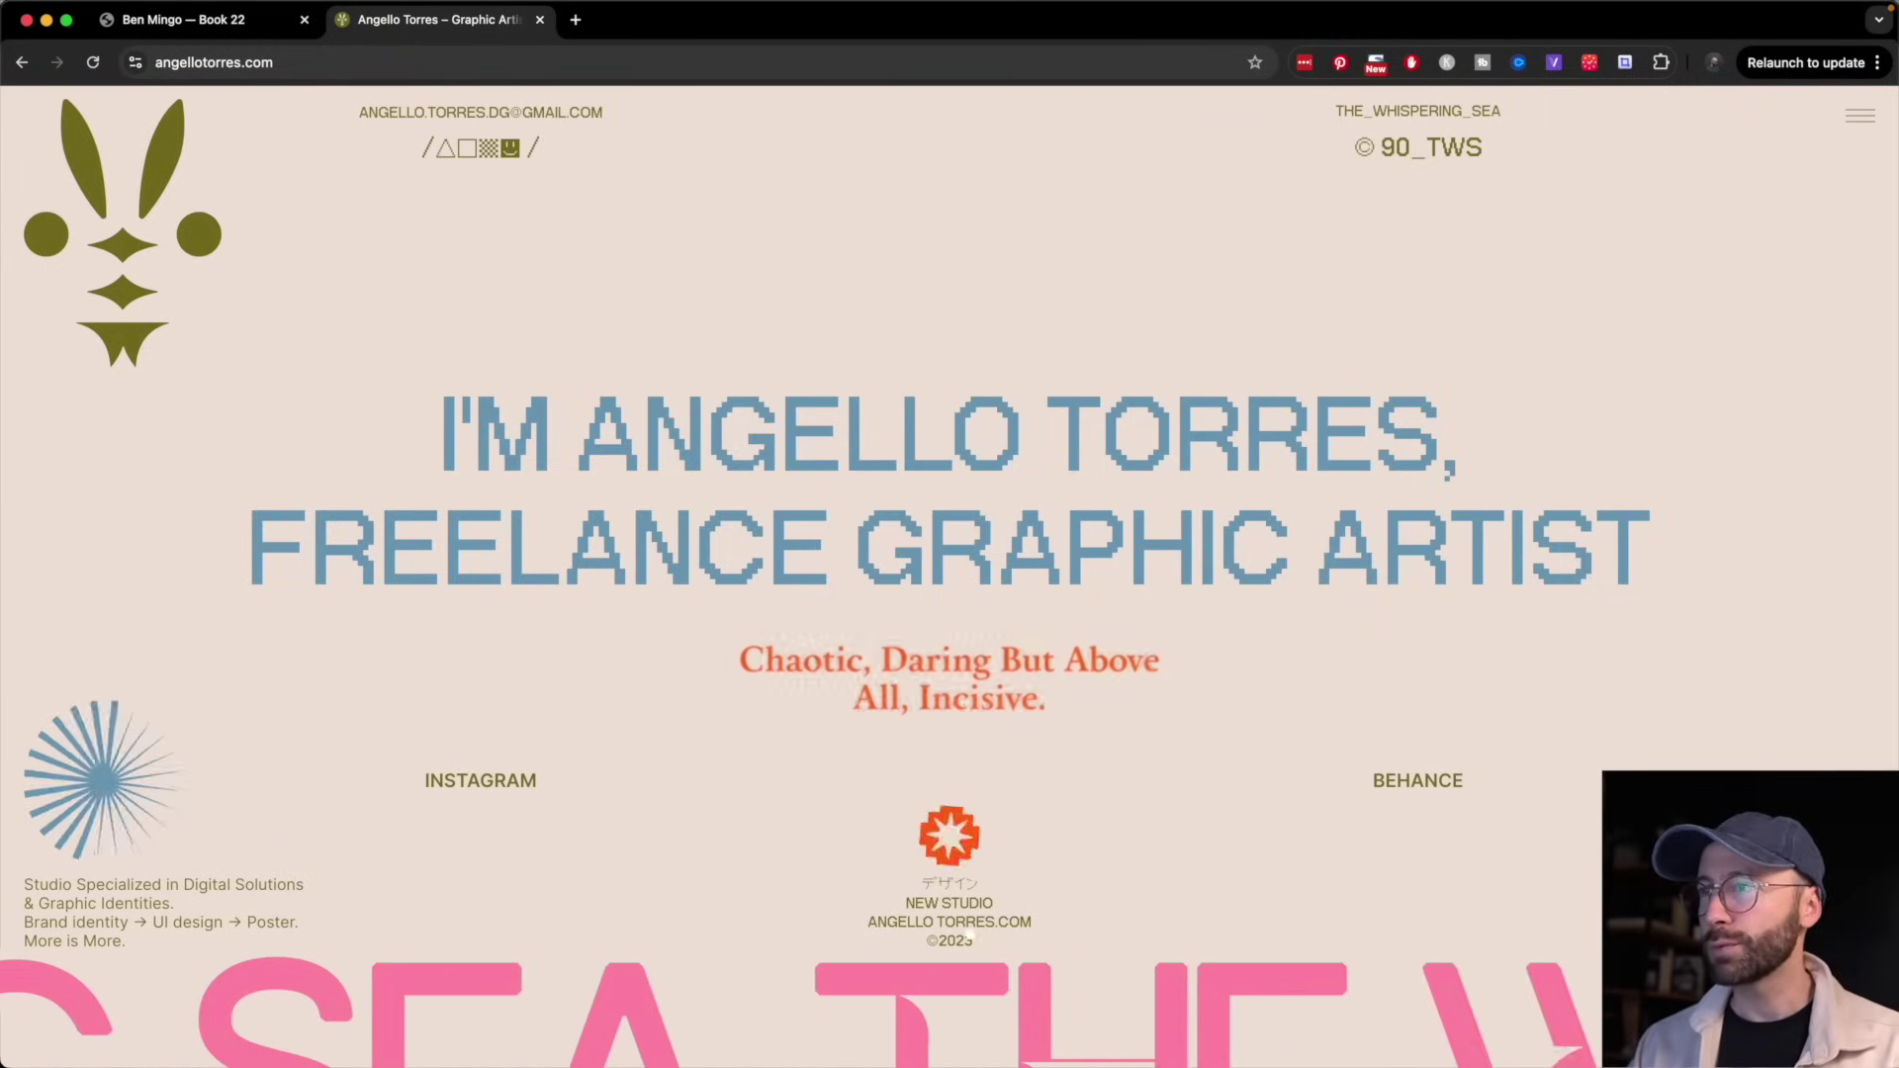
{"action": "scroll", "coordinate": [1401, 772], "scroll_direction": "down", "scroll_amount": 5}
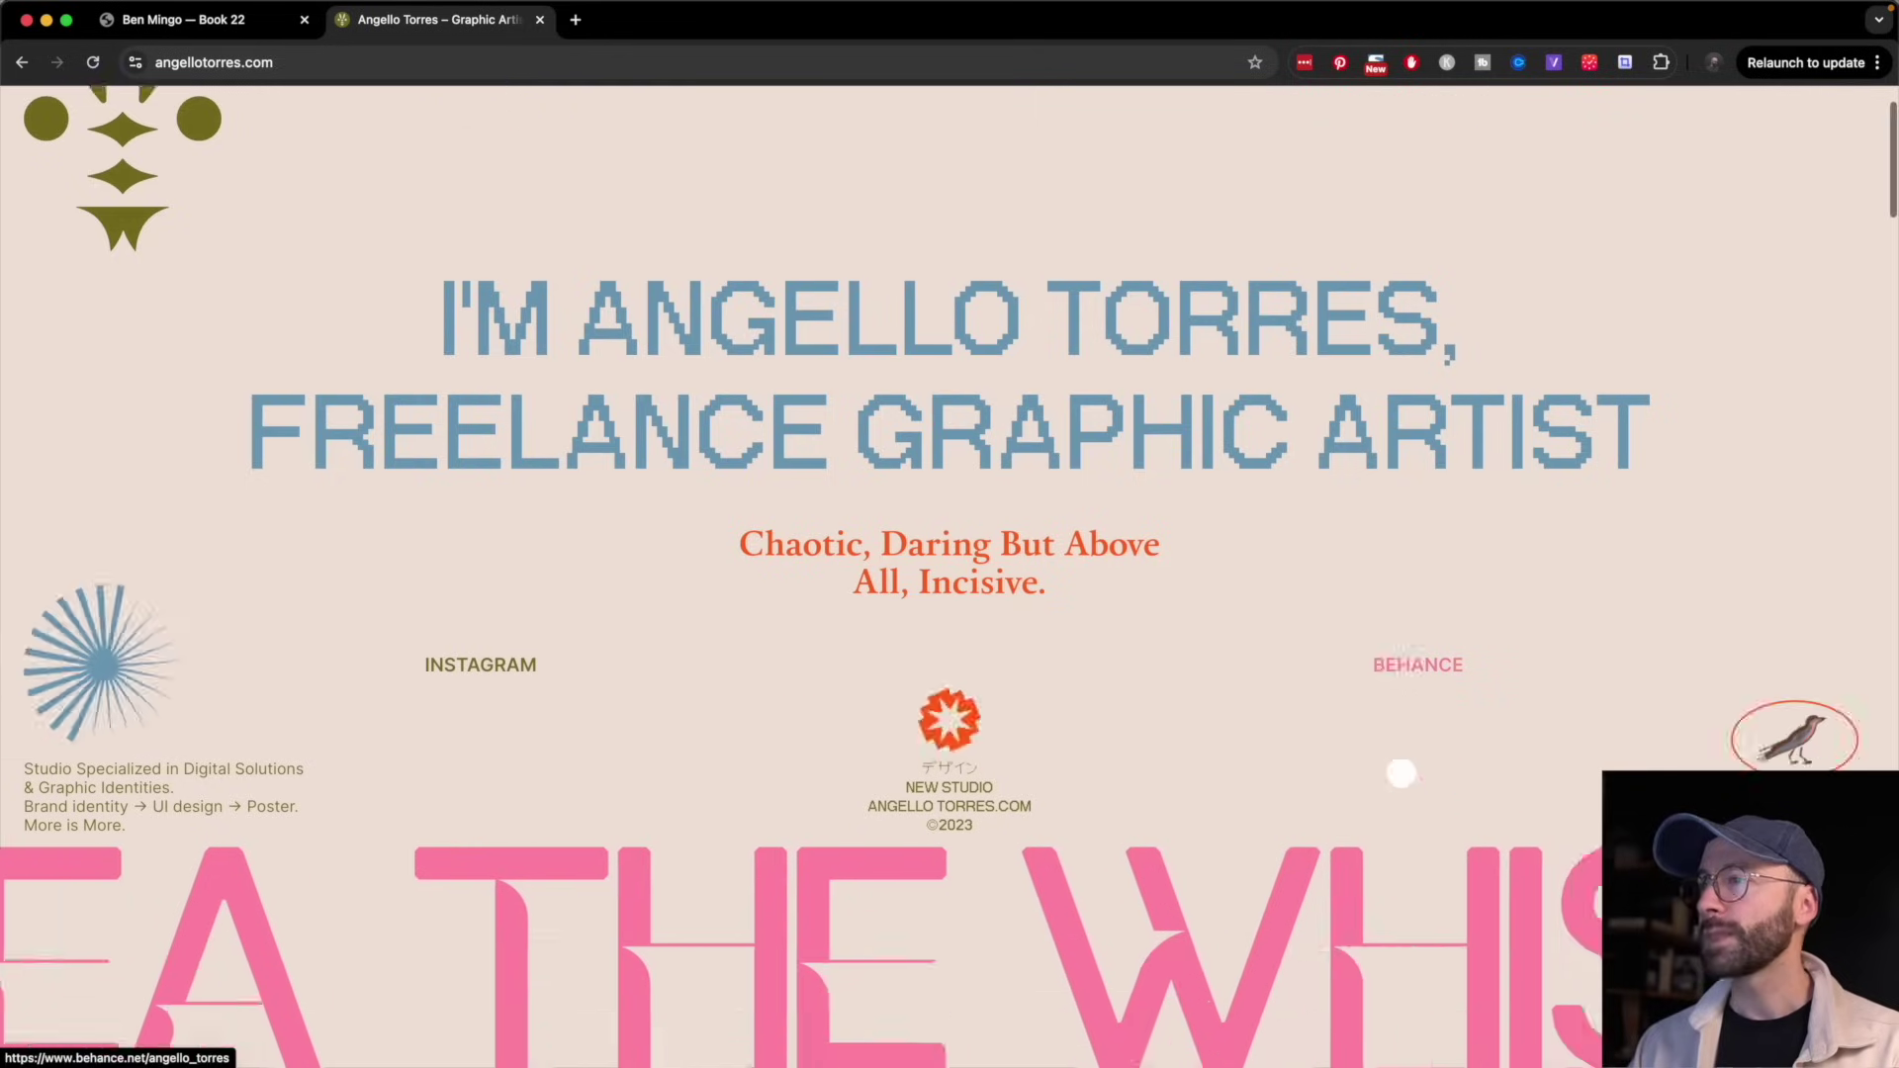
{"action": "scroll", "coordinate": [1061, 571], "scroll_direction": "up", "scroll_amount": 5}
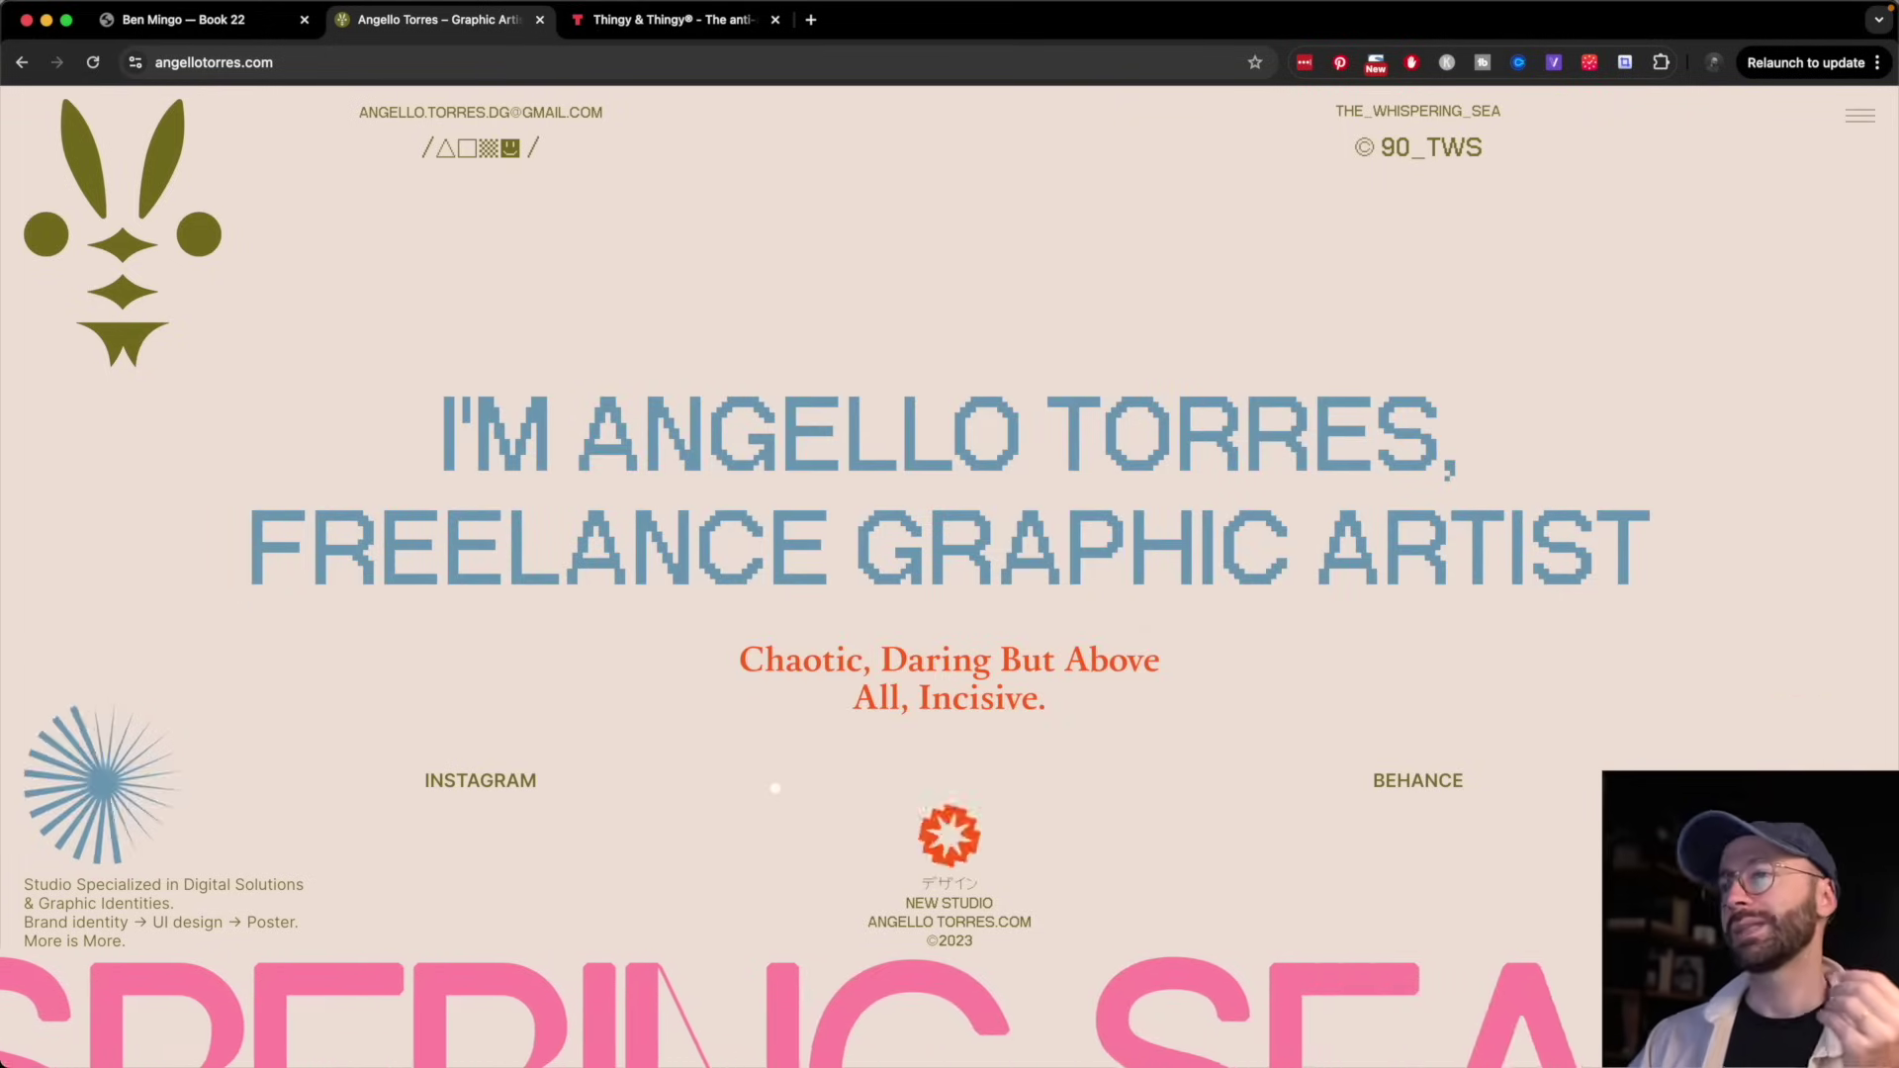
{"action": "scroll", "coordinate": [775, 788], "scroll_direction": "down", "scroll_amount": 3}
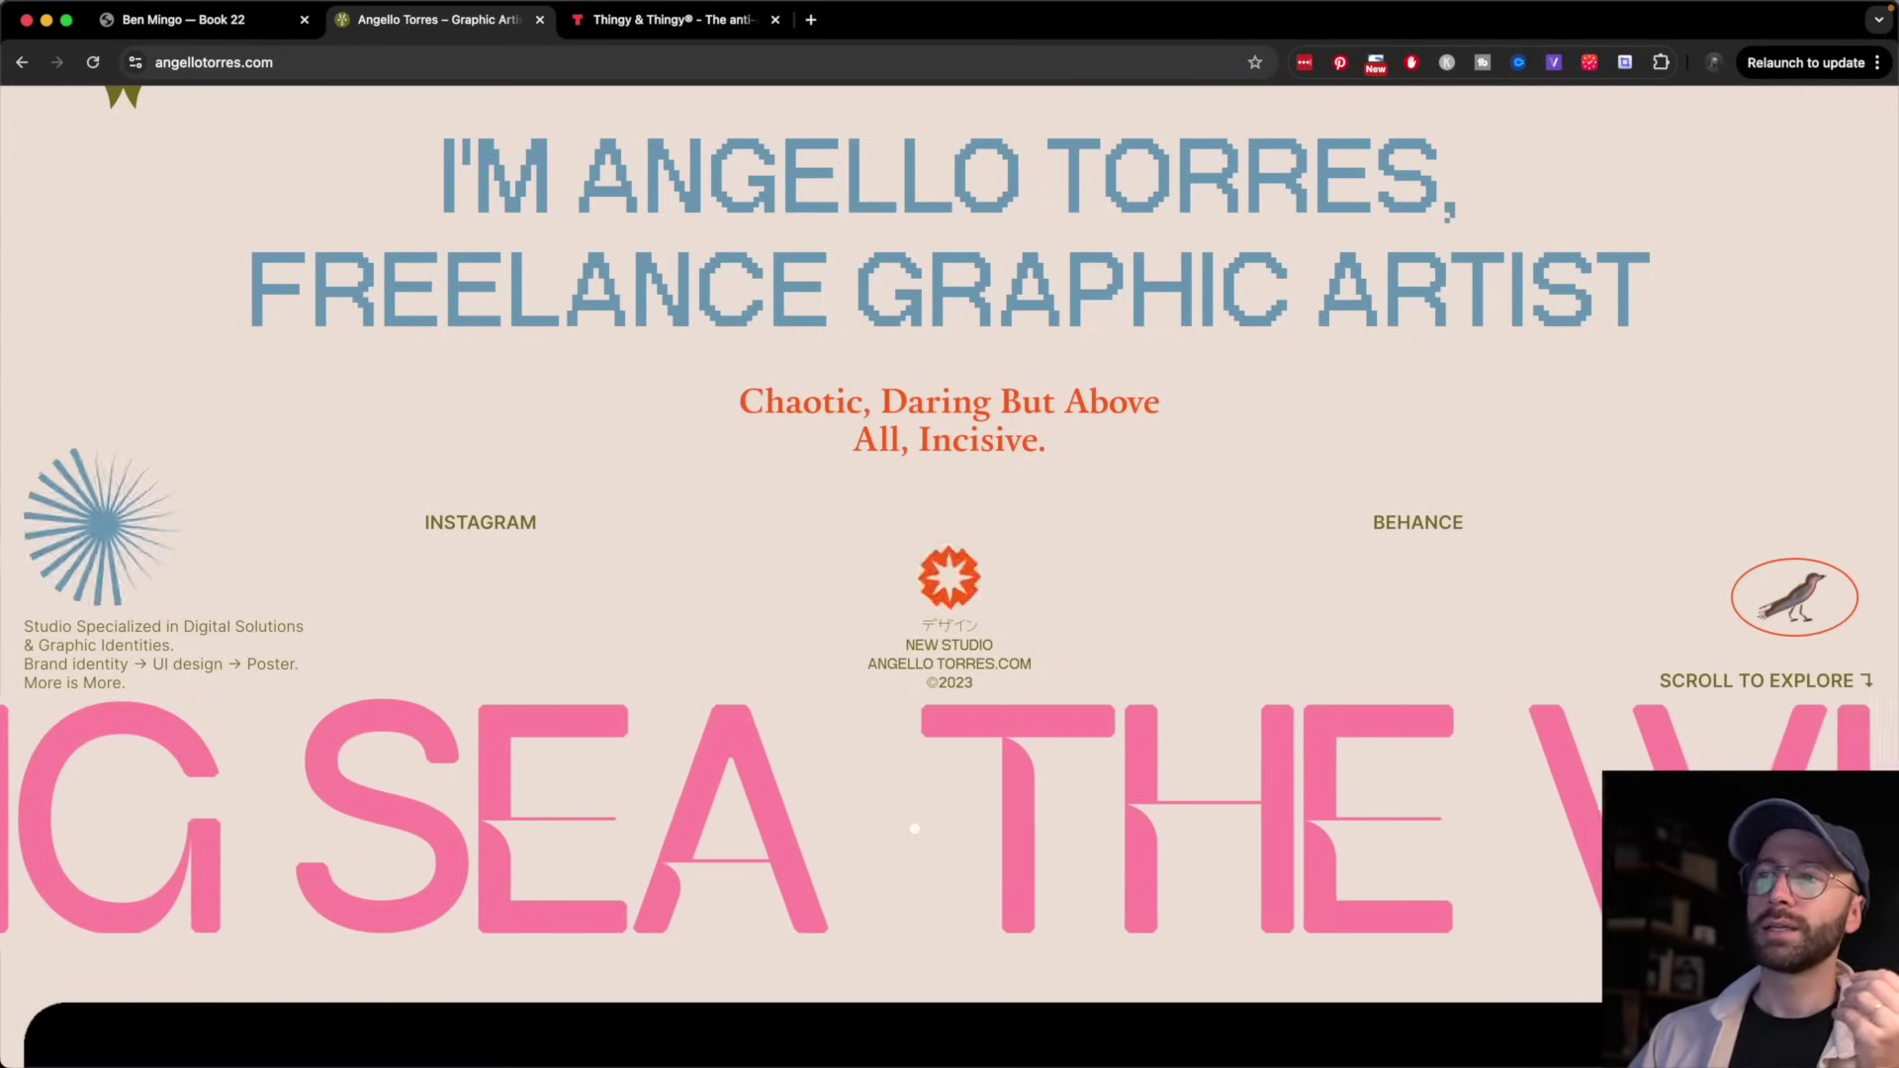
{"action": "scroll", "coordinate": [915, 829], "scroll_direction": "up", "scroll_amount": 1}
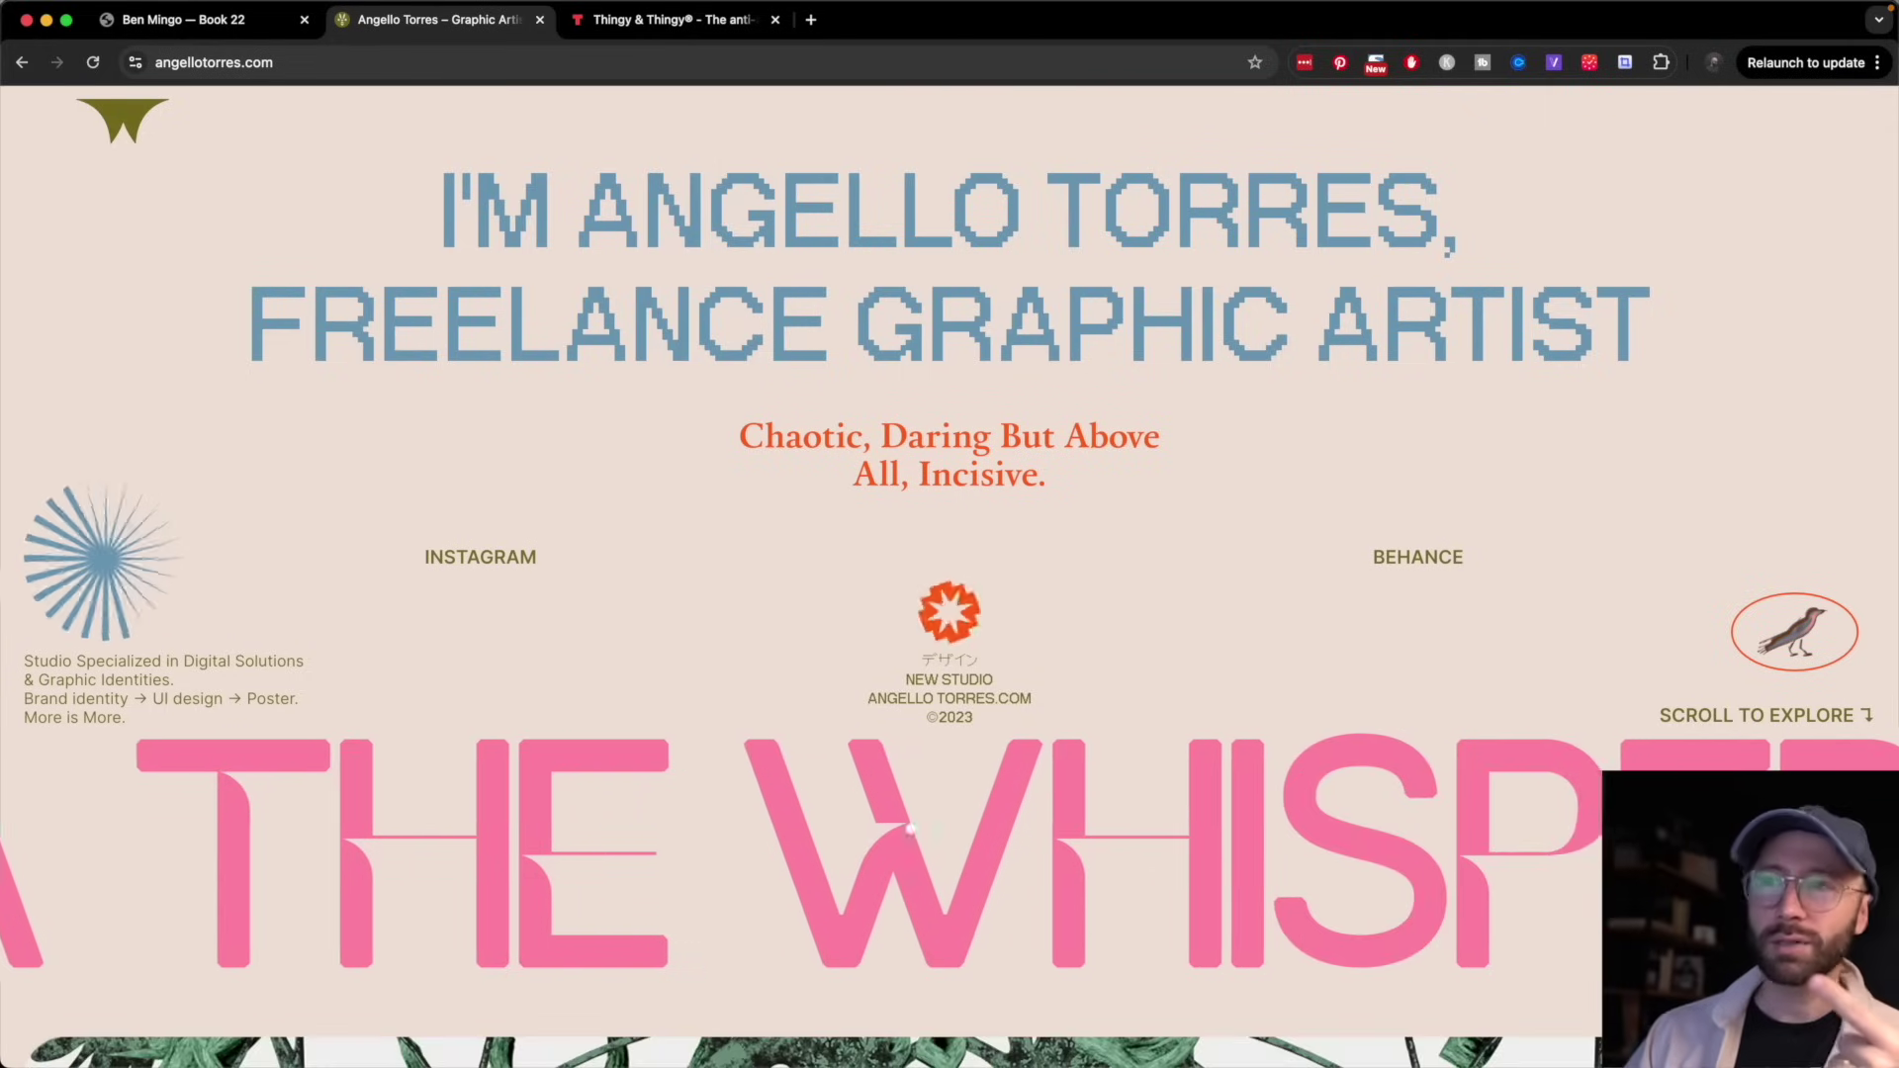
{"action": "scroll", "coordinate": [621, 853], "scroll_direction": "up", "scroll_amount": 3}
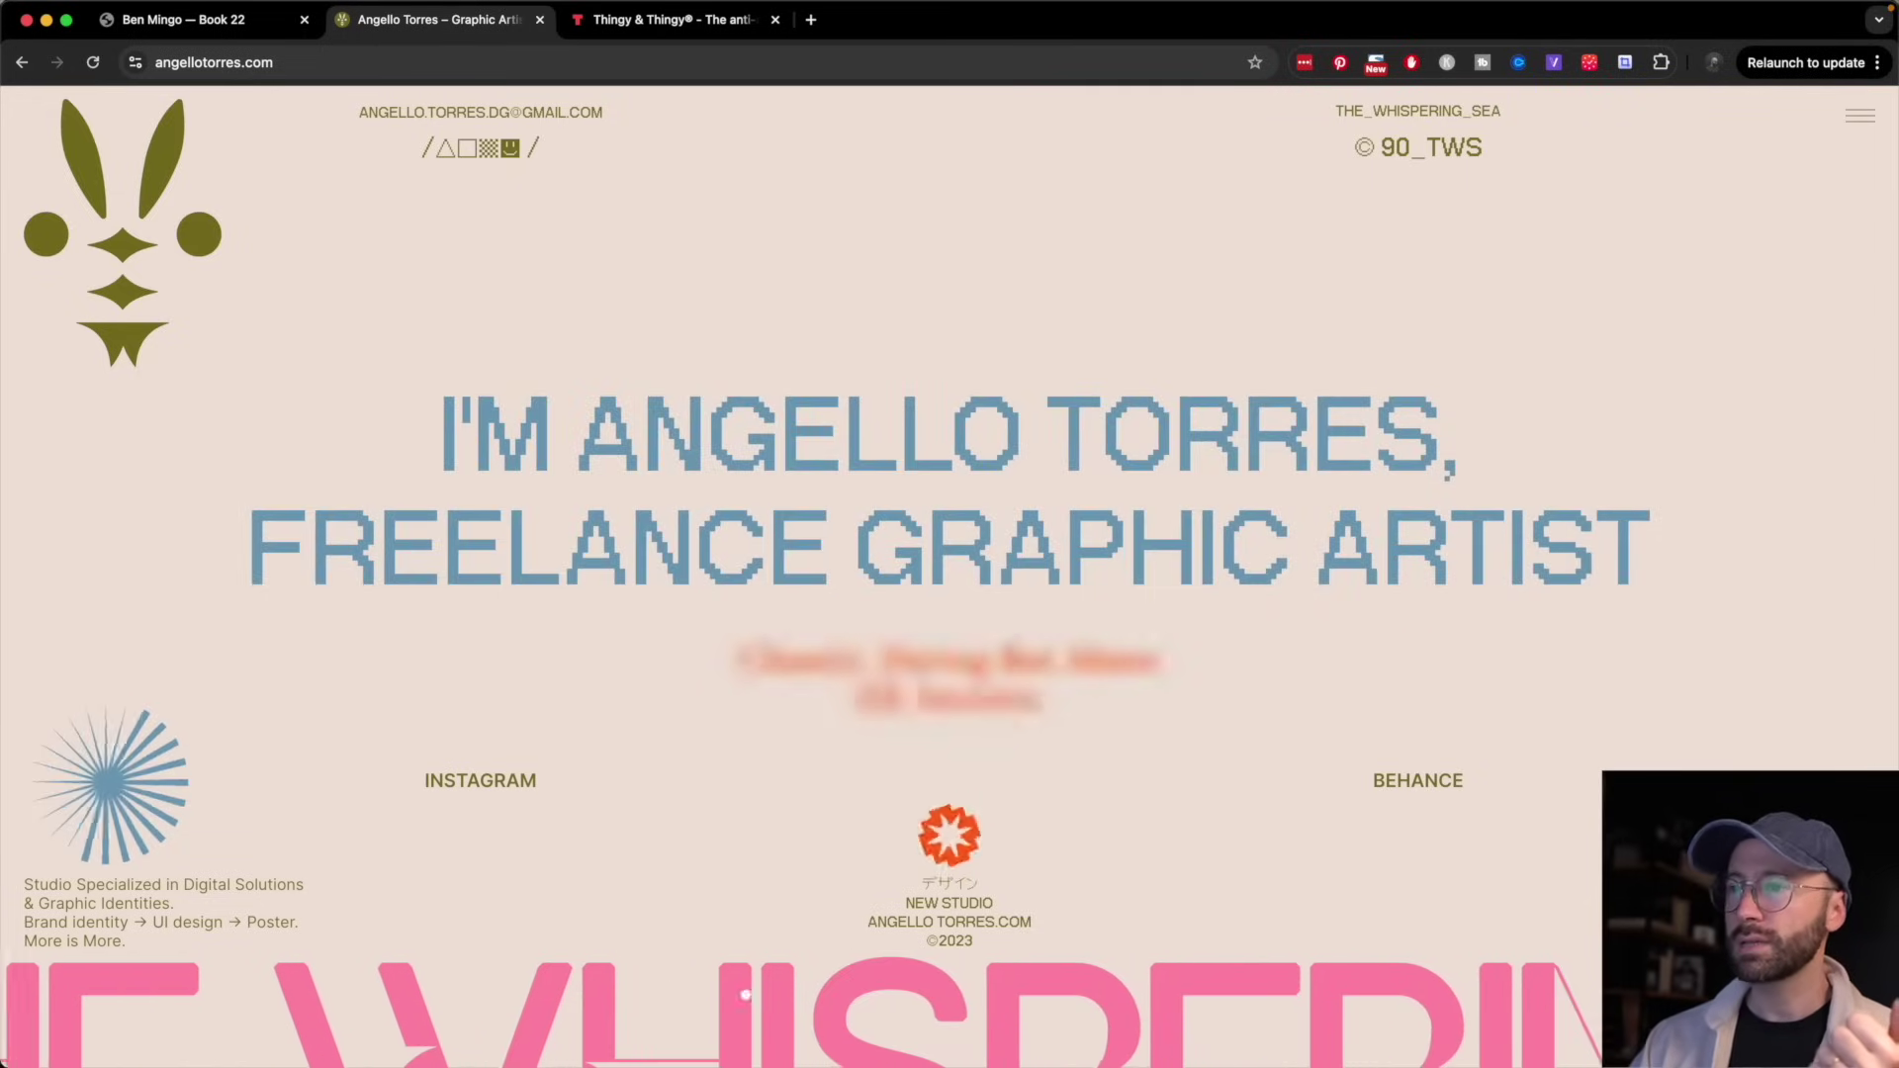
{"action": "scroll", "coordinate": [666, 740], "scroll_direction": "down", "scroll_amount": 3}
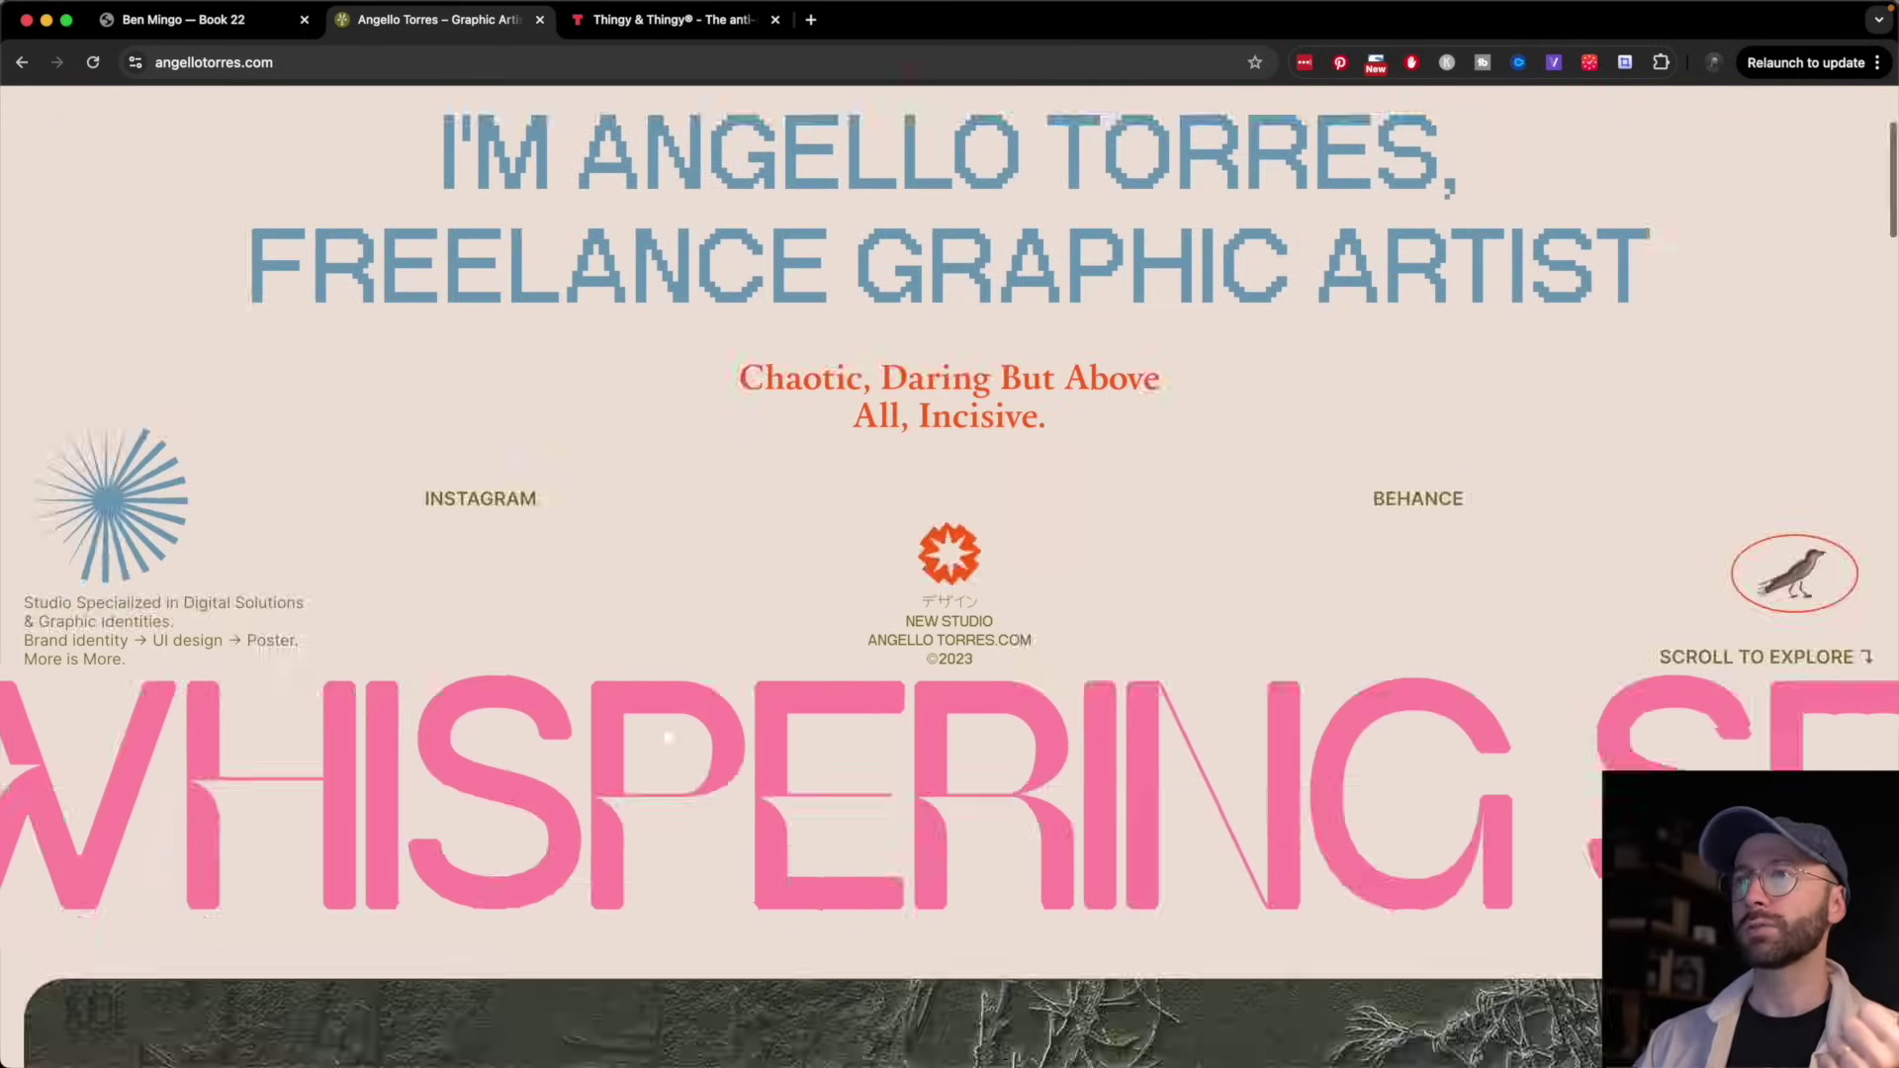
{"action": "scroll", "coordinate": [666, 727], "scroll_direction": "up", "scroll_amount": 3}
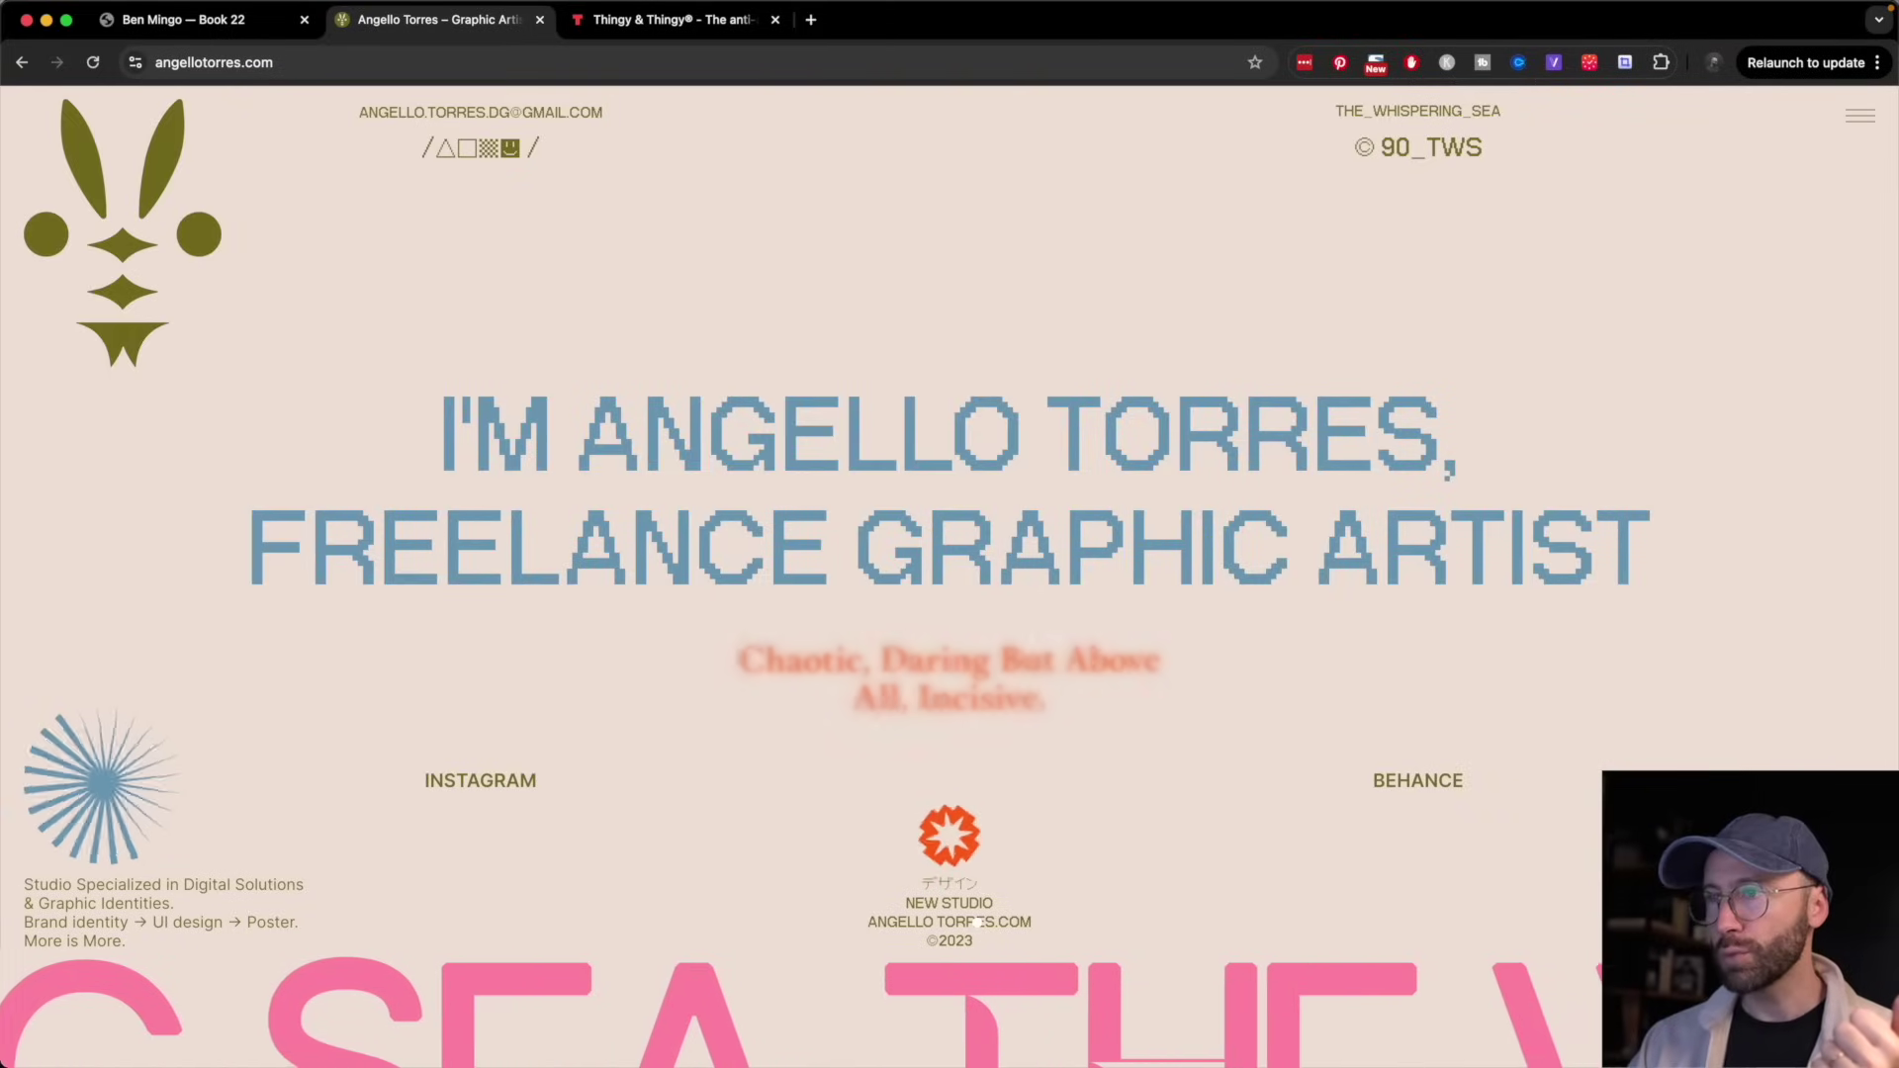
{"action": "scroll", "coordinate": [860, 831], "scroll_direction": "down", "scroll_amount": 4}
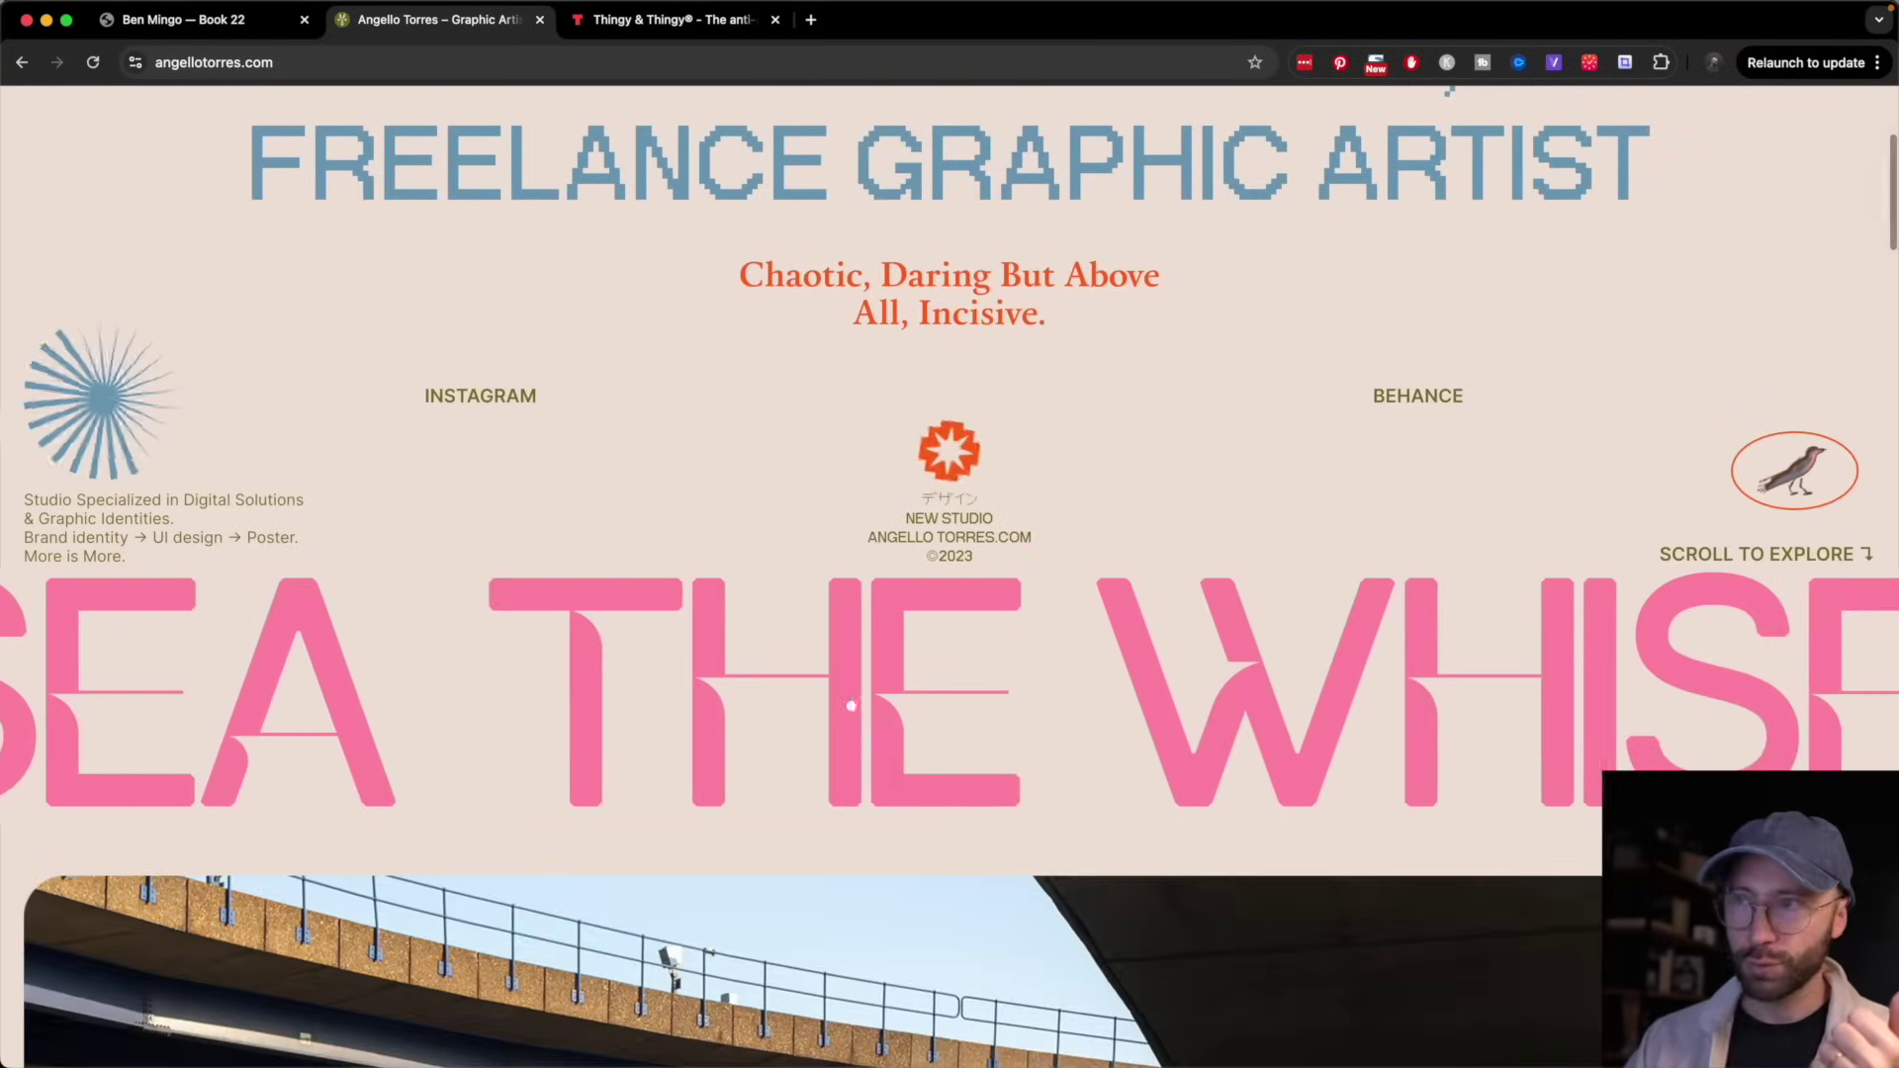
{"action": "scroll", "coordinate": [825, 729], "scroll_direction": "up", "scroll_amount": 4}
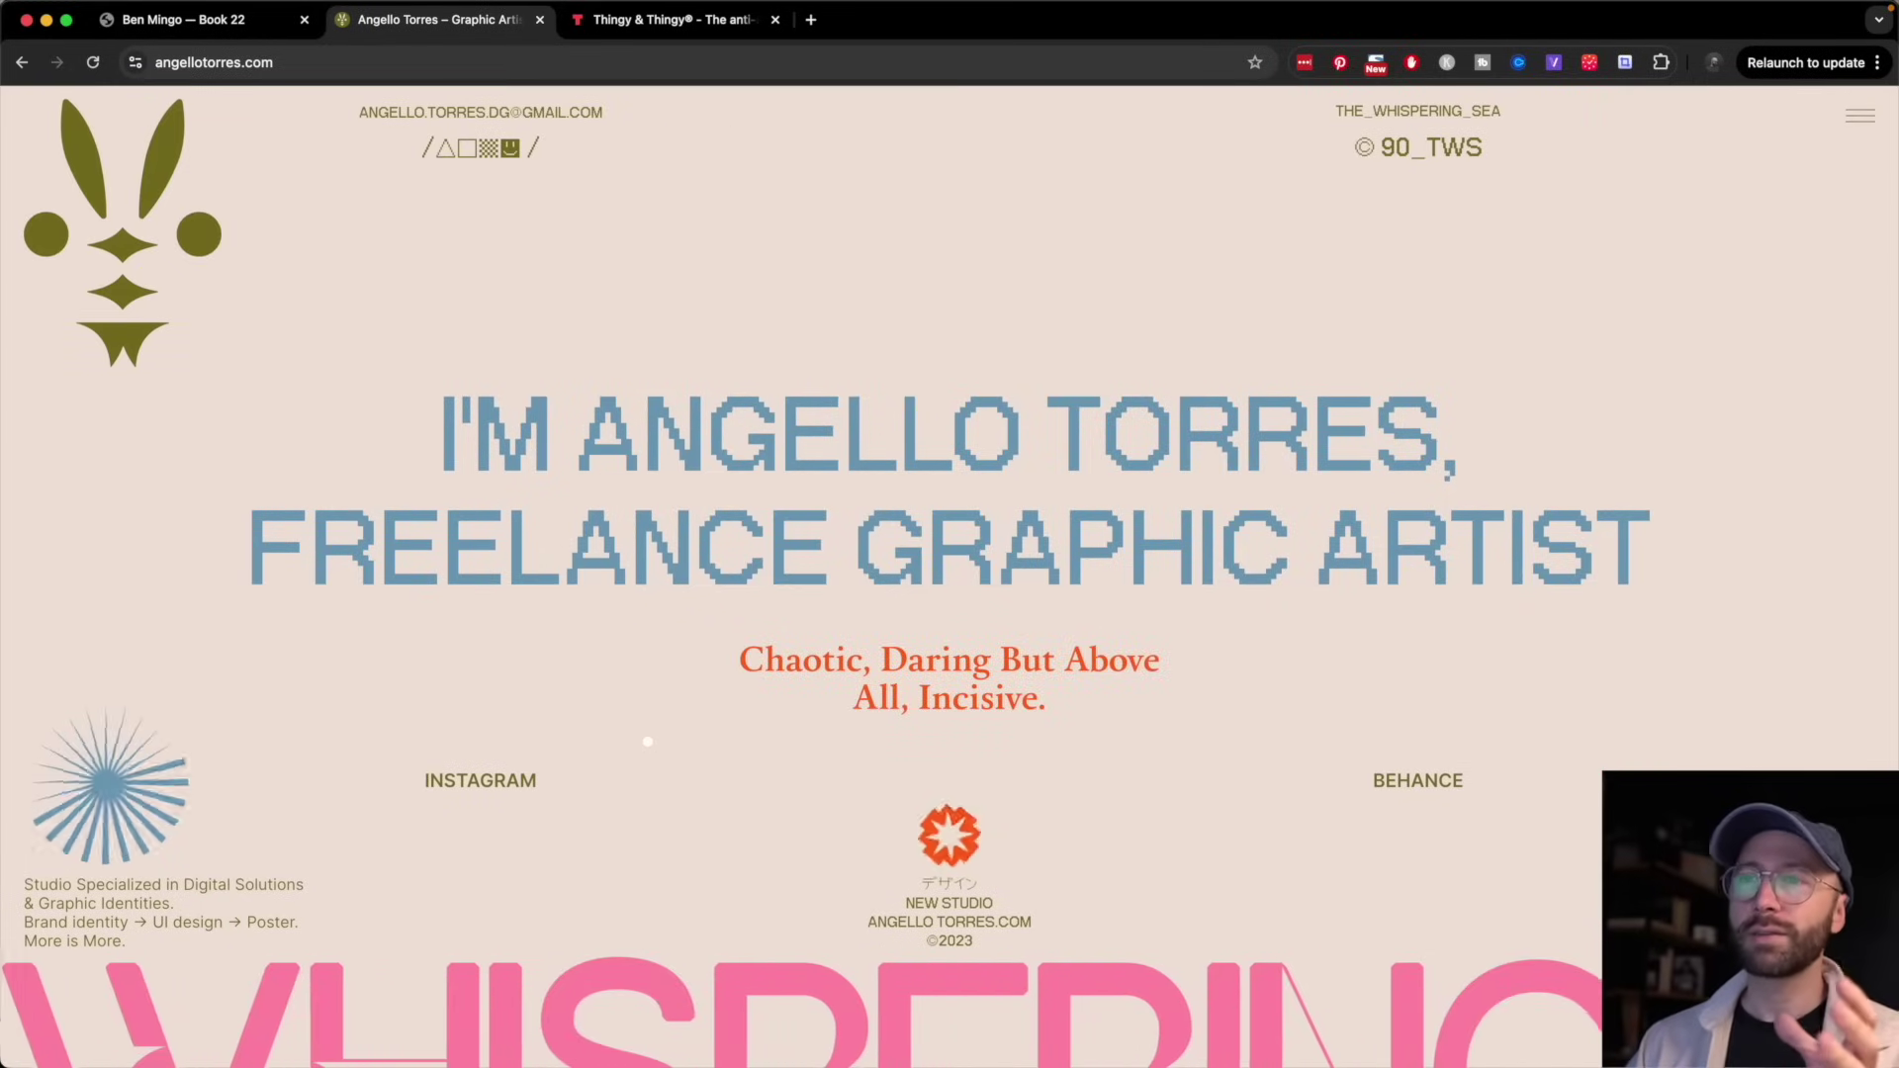
{"action": "scroll", "coordinate": [646, 742], "scroll_direction": "down", "scroll_amount": 4}
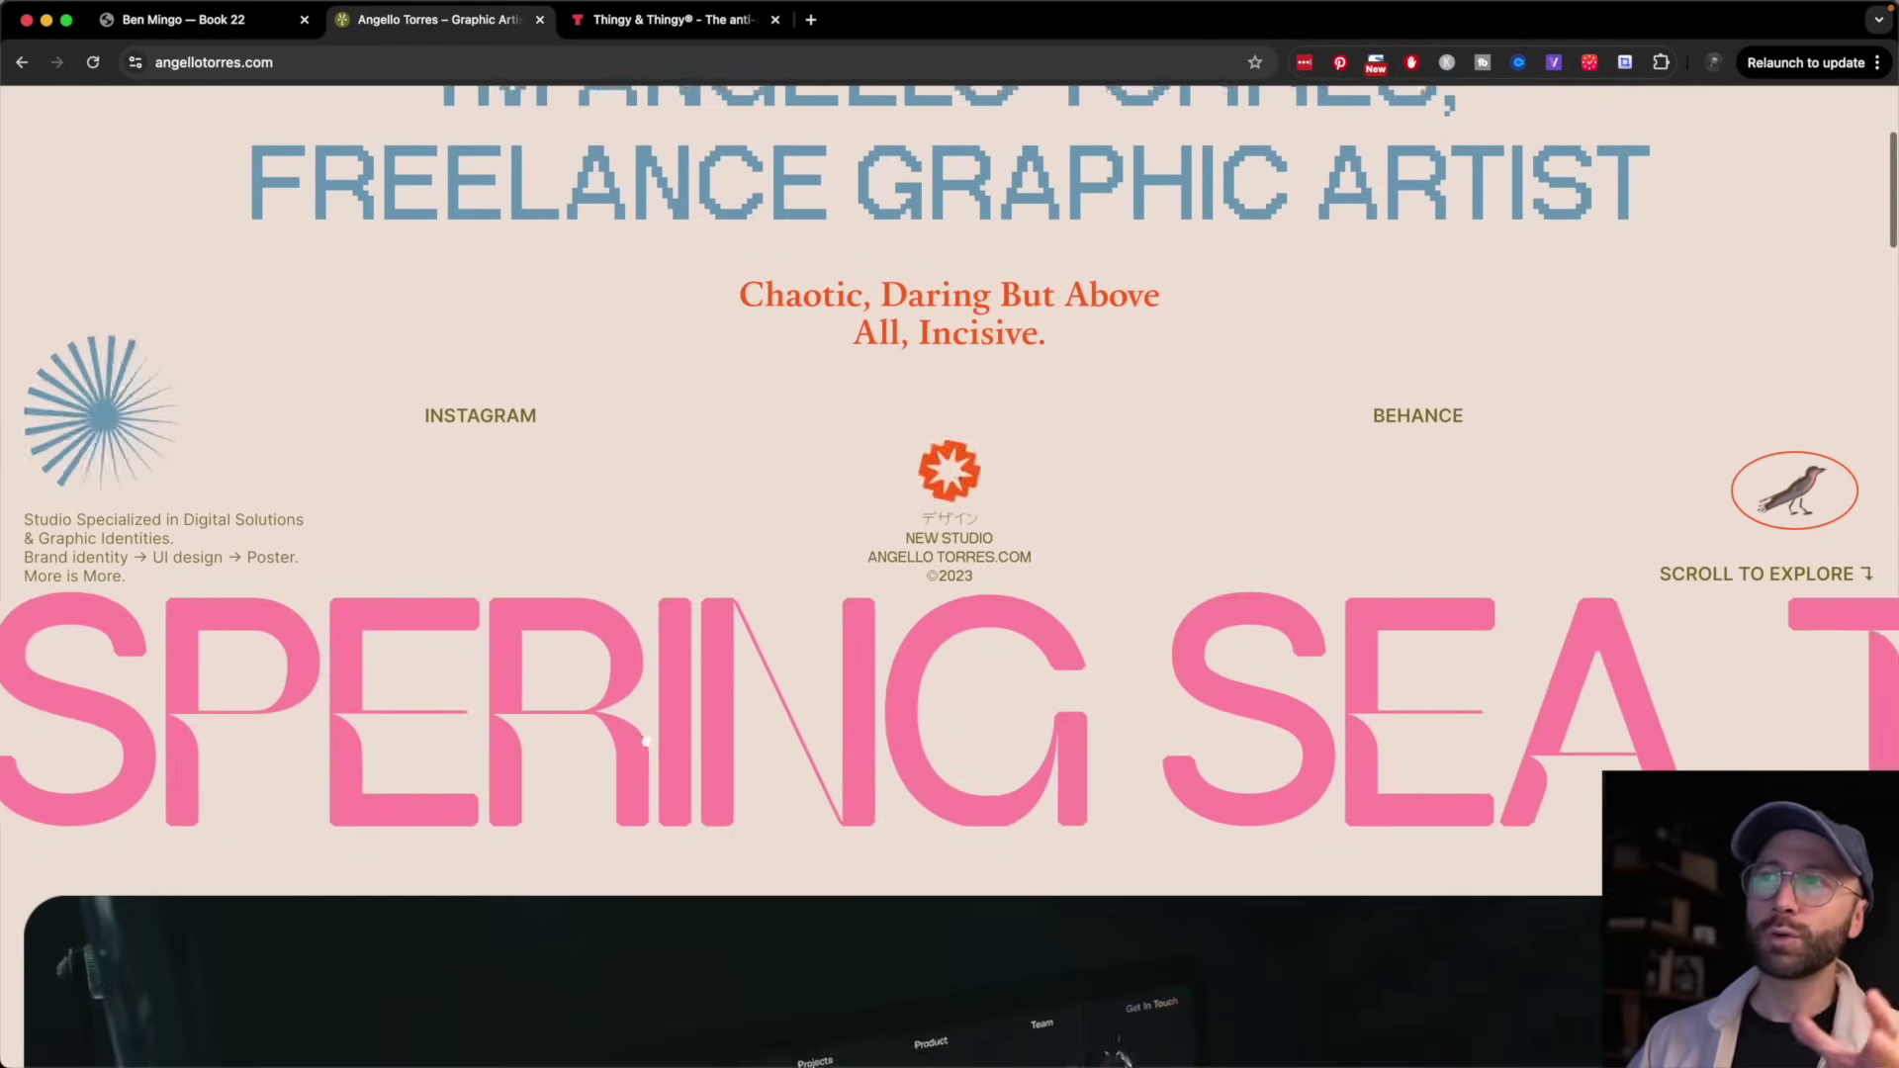
{"action": "scroll", "coordinate": [645, 740], "scroll_direction": "up", "scroll_amount": 4}
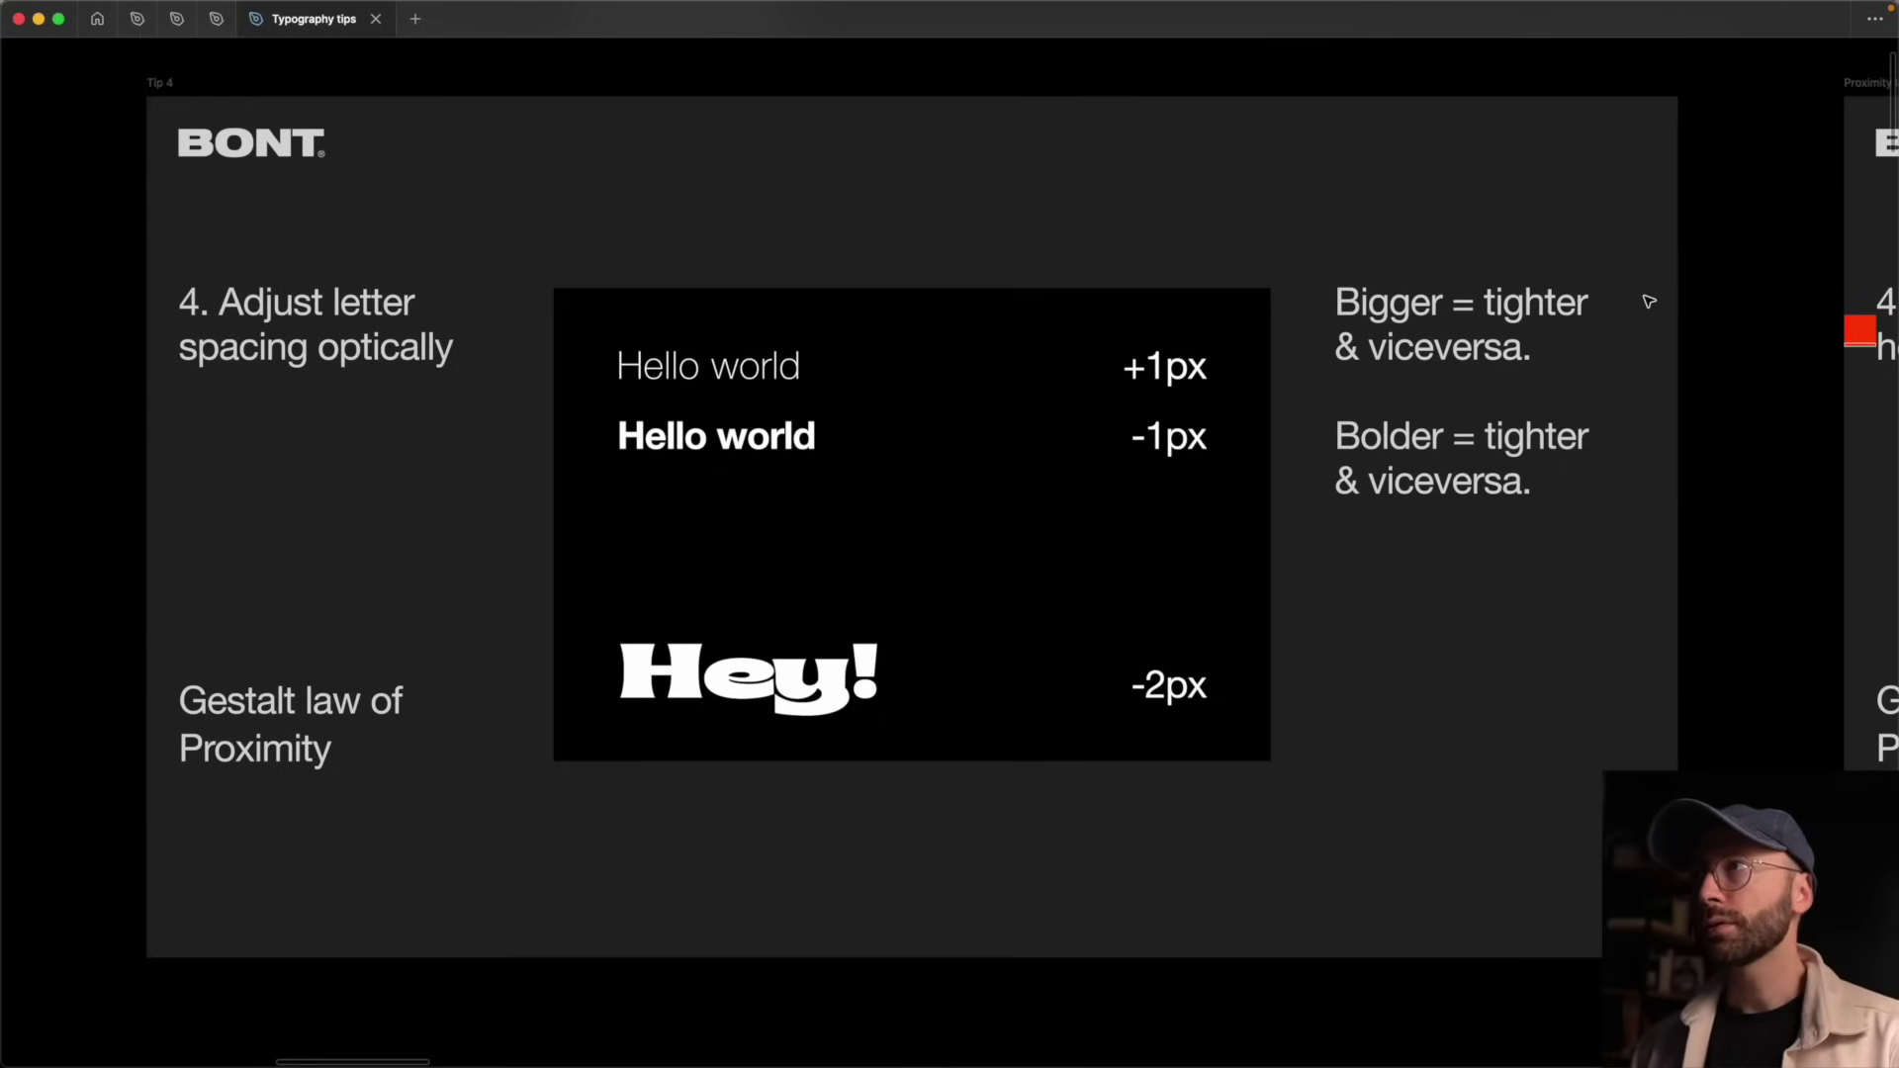
- Inspect the Tip 4 examples: the Hello world lines, Hey!, the -2px label and the Bigger/Bolder note
{"action": "left_click", "coordinate": [669, 370]}
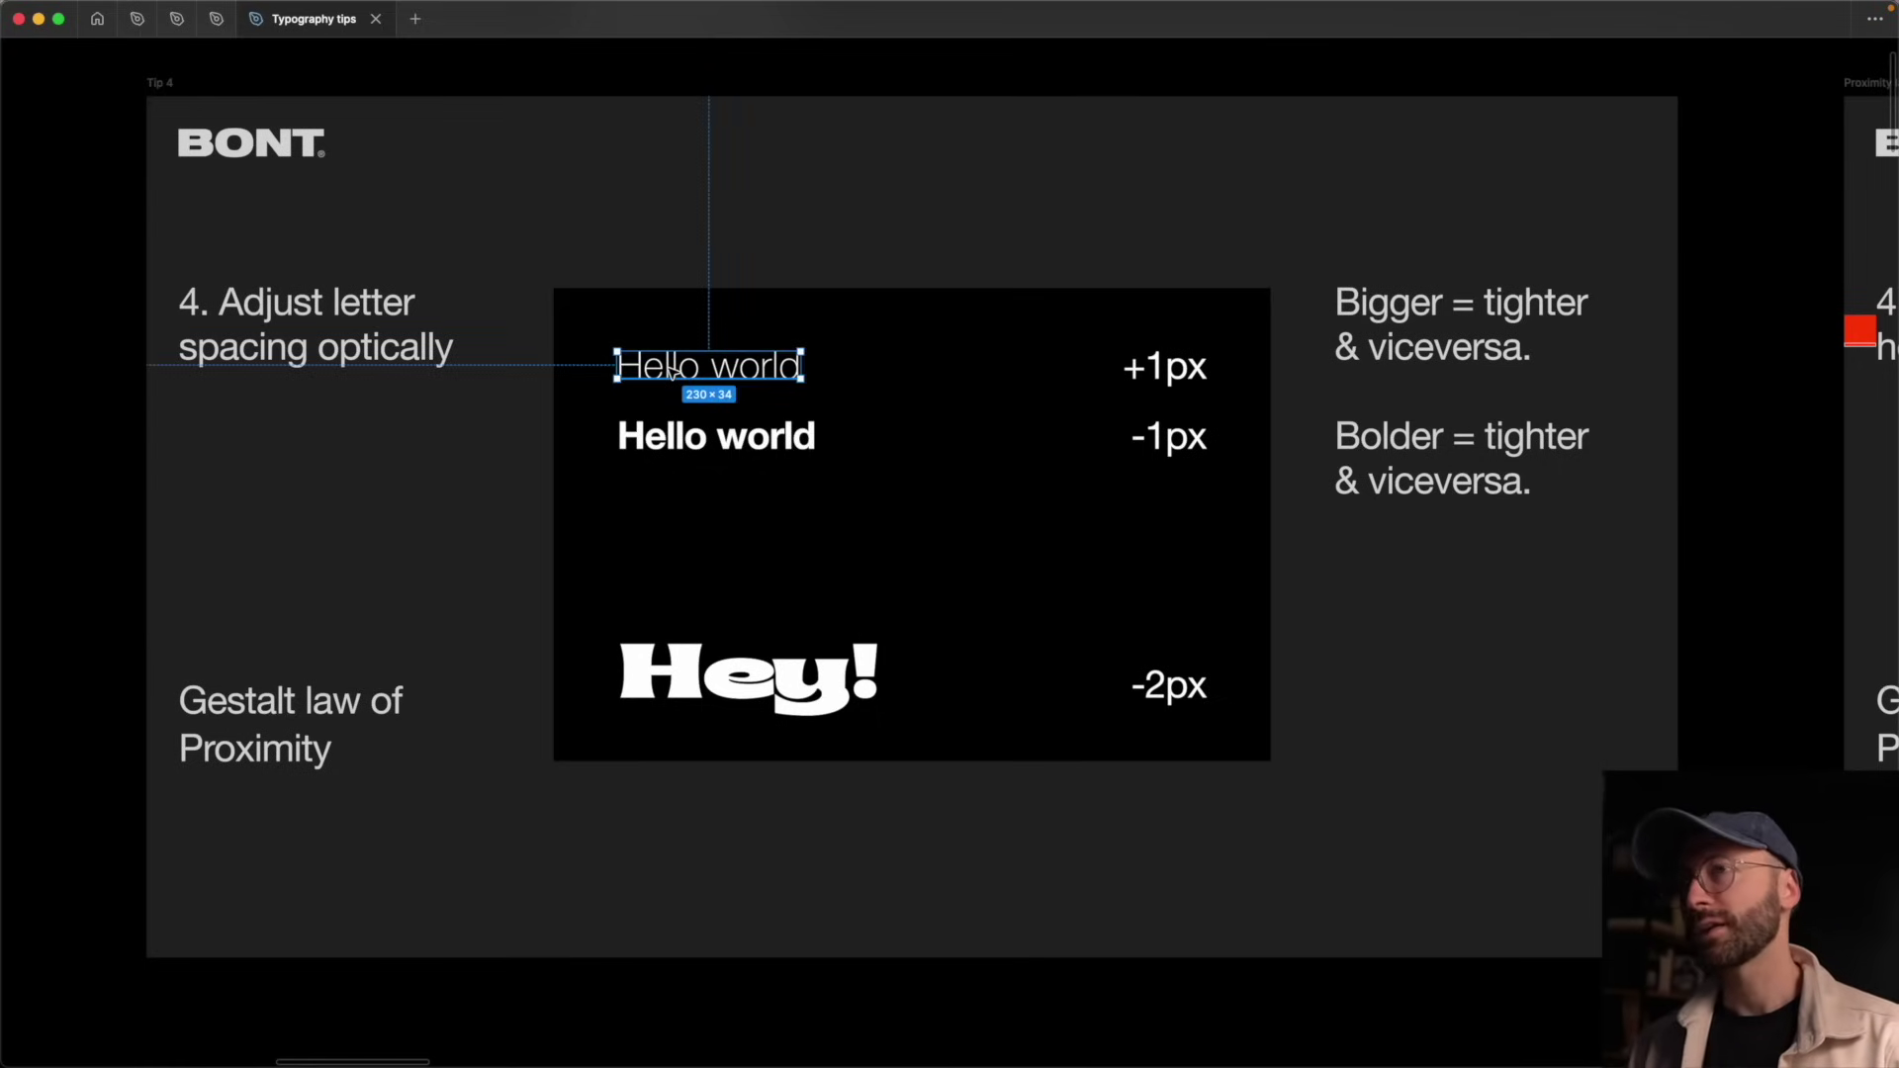
{"action": "left_click", "coordinate": [1460, 438]}
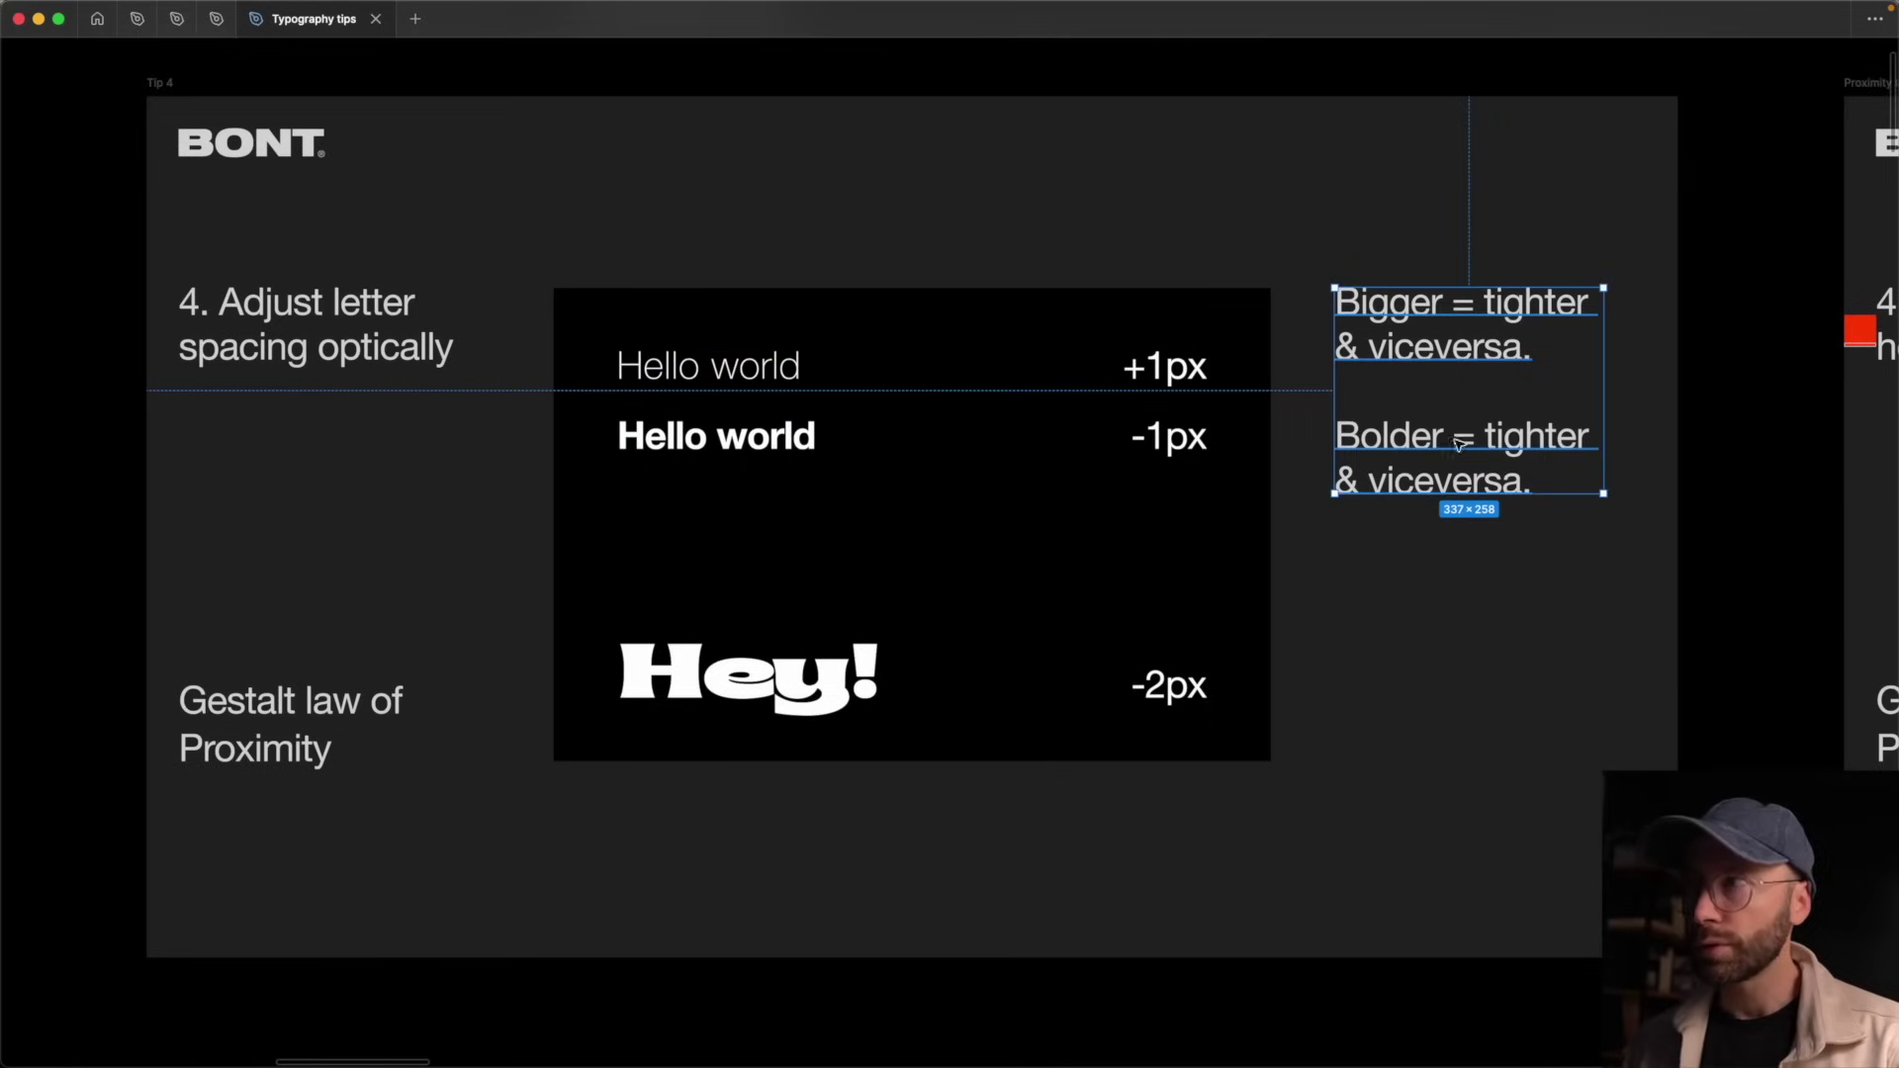
{"action": "left_click", "coordinate": [741, 670]}
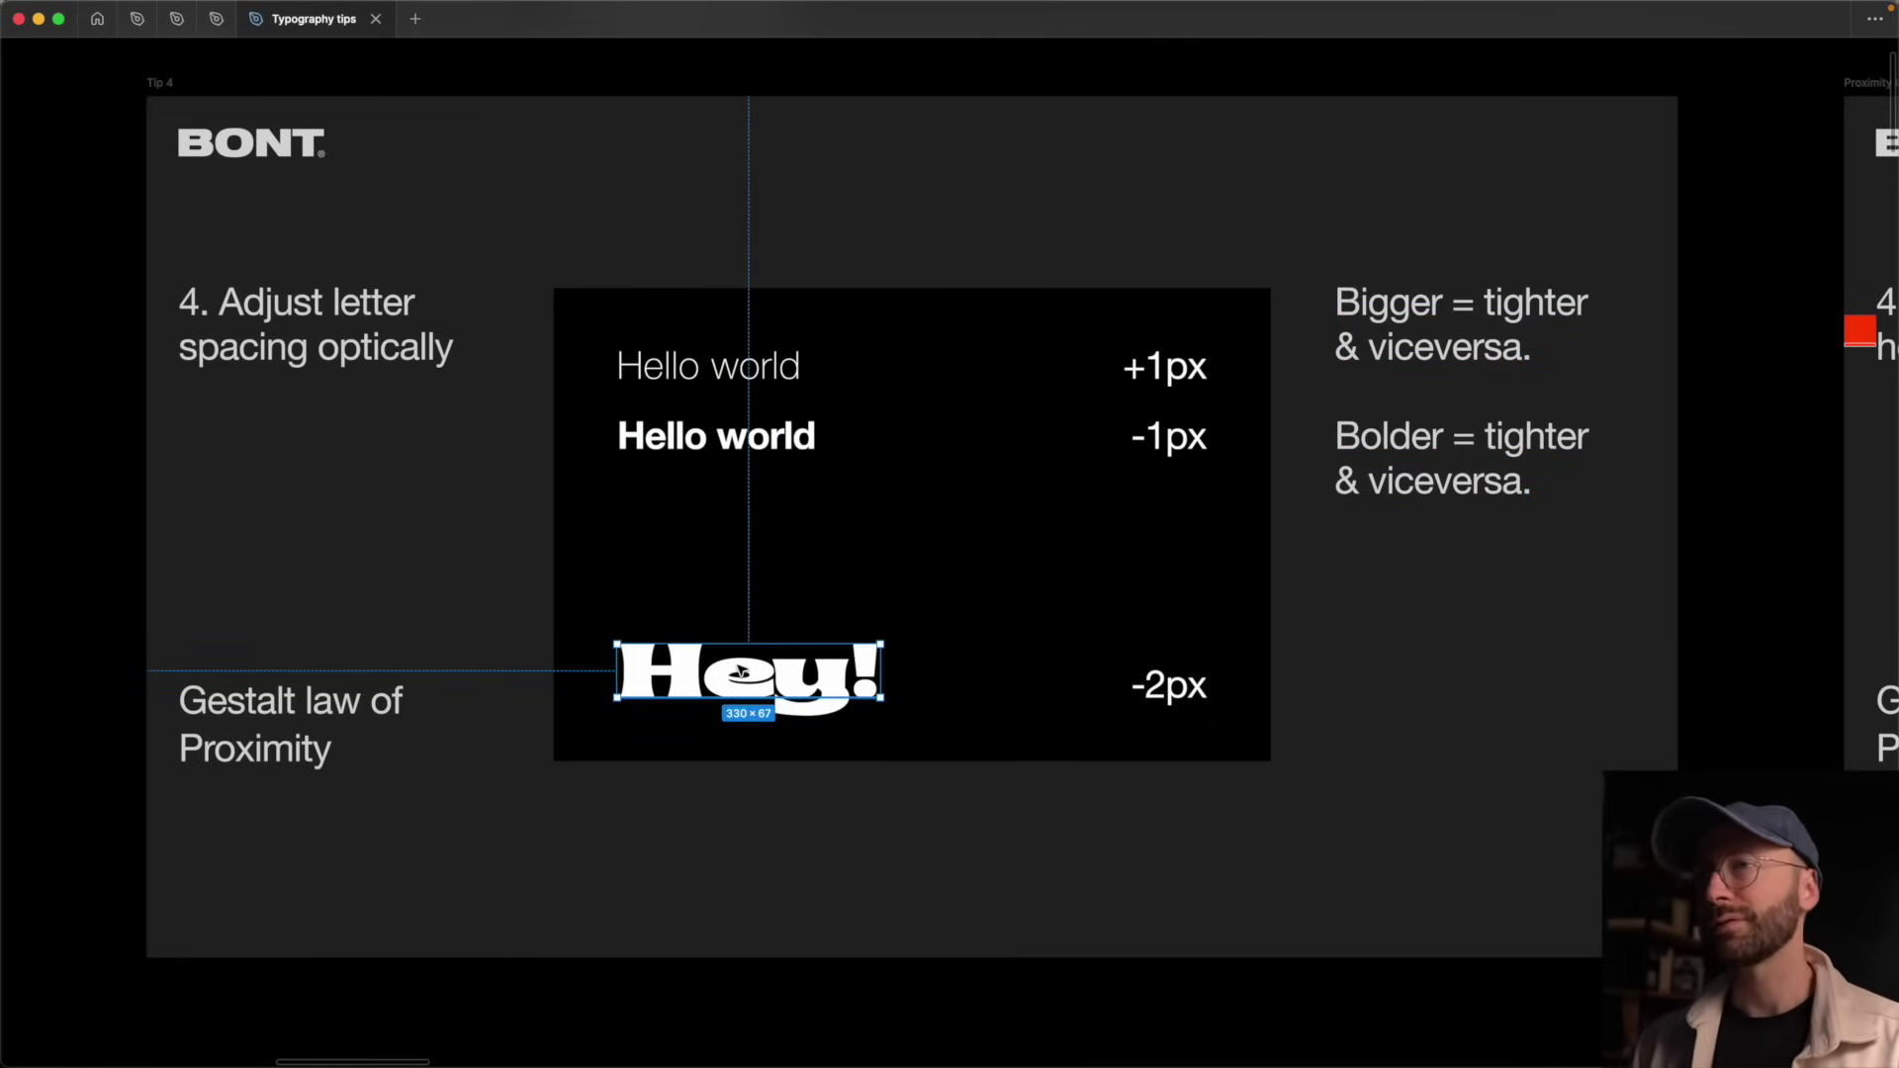
{"action": "left_click", "coordinate": [732, 366]}
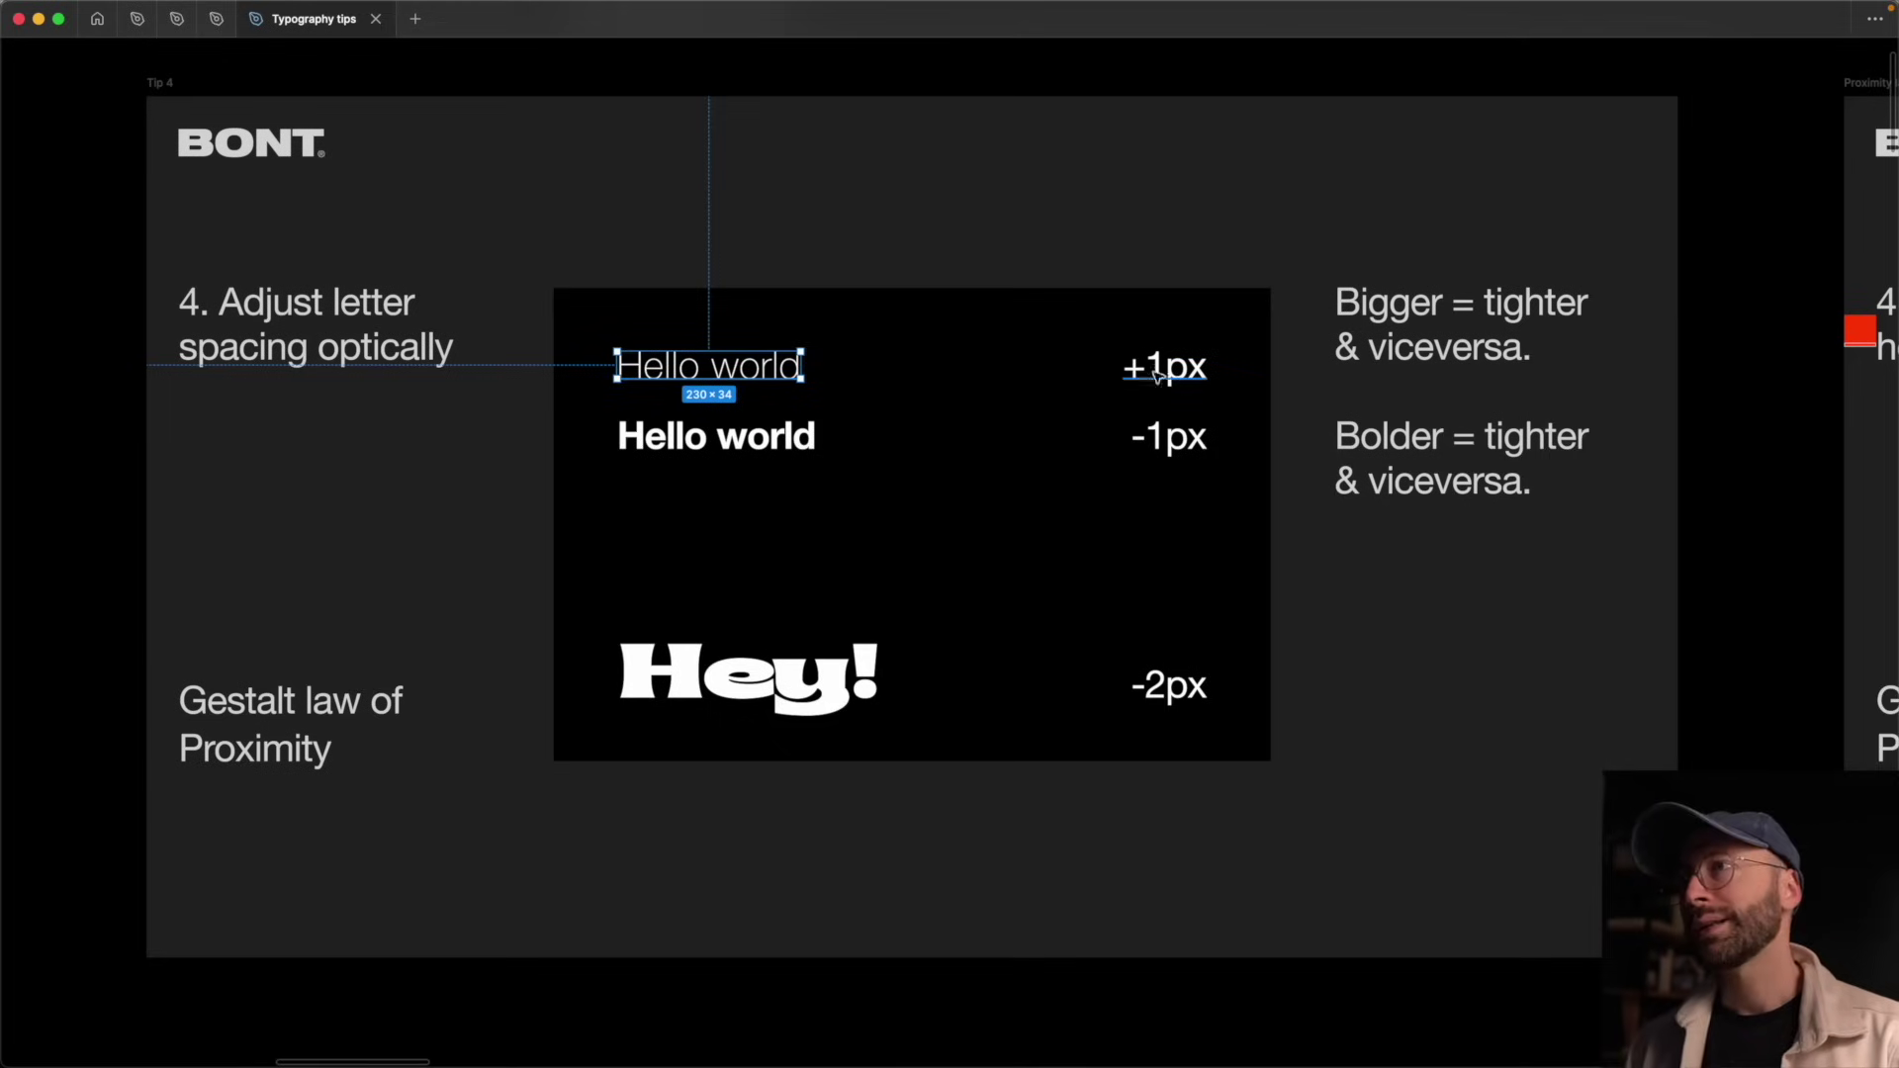
{"action": "left_click", "coordinate": [738, 440]}
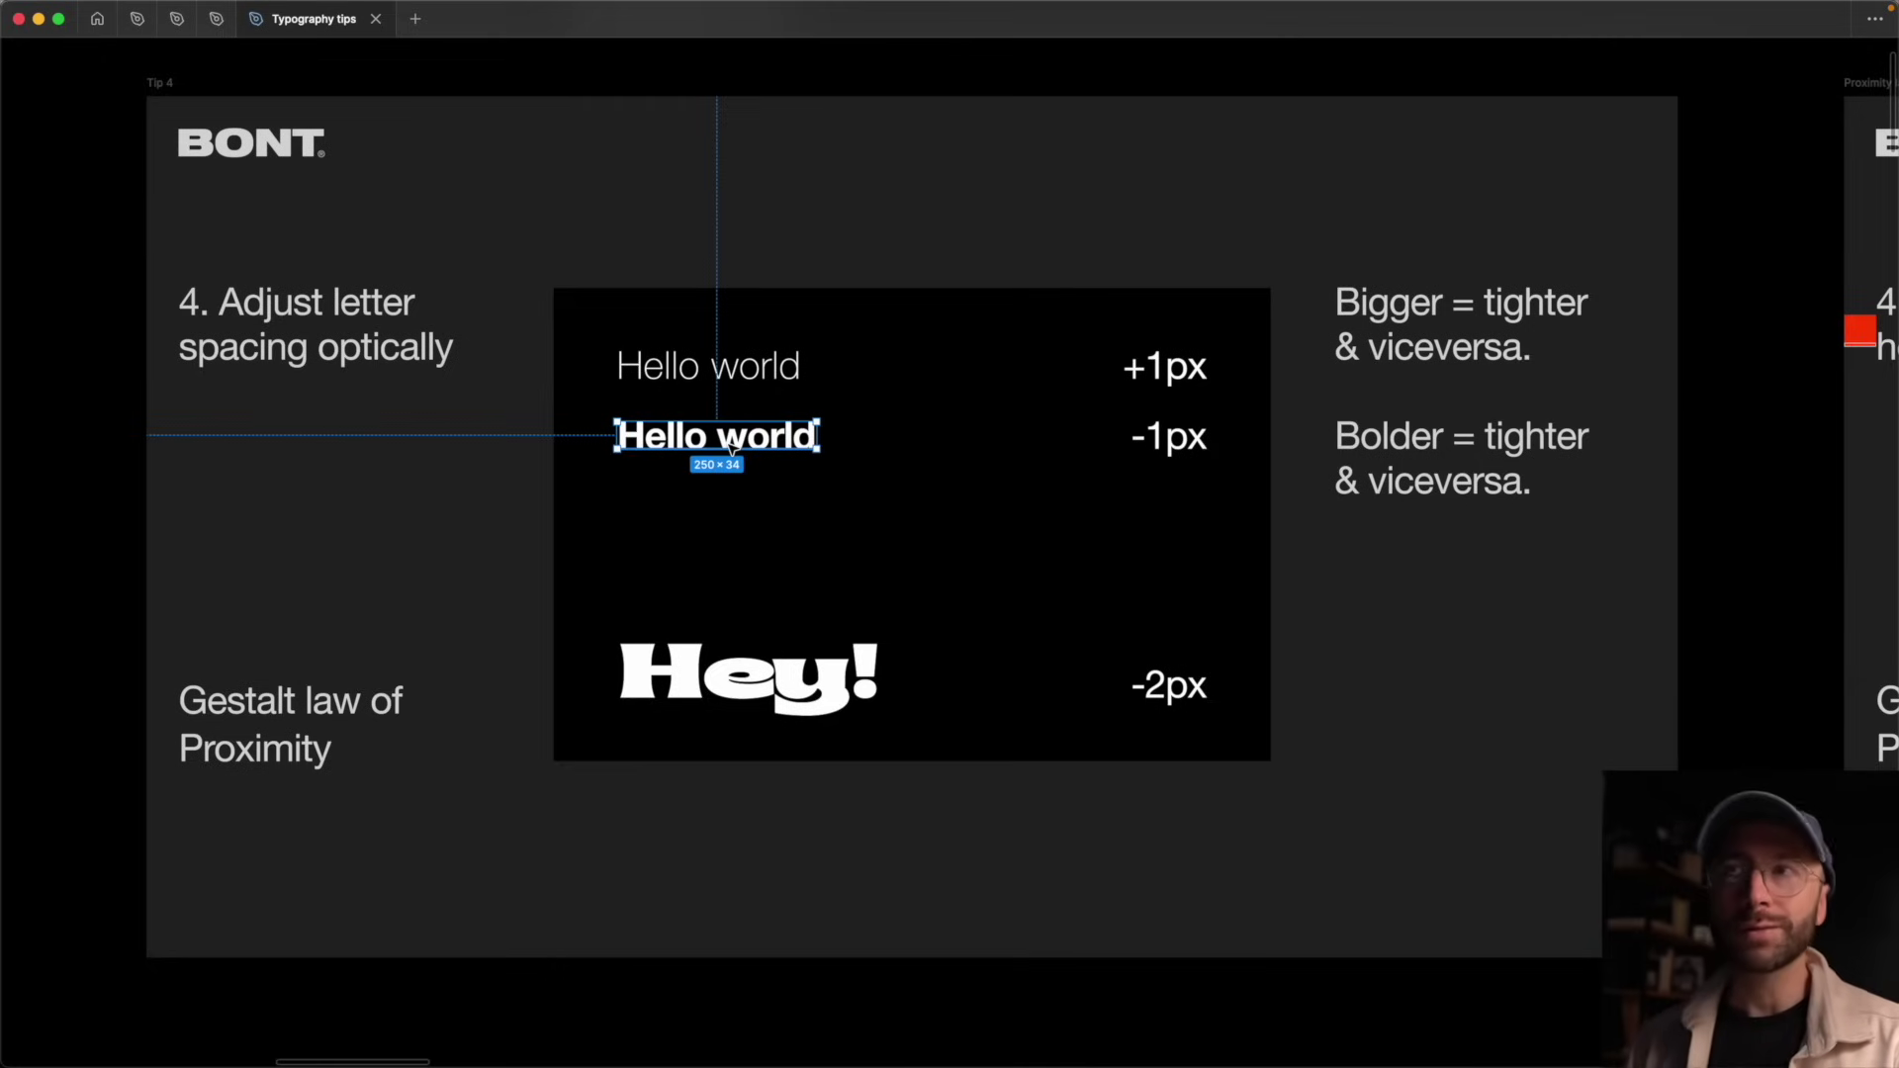
{"action": "left_click", "coordinate": [813, 684]}
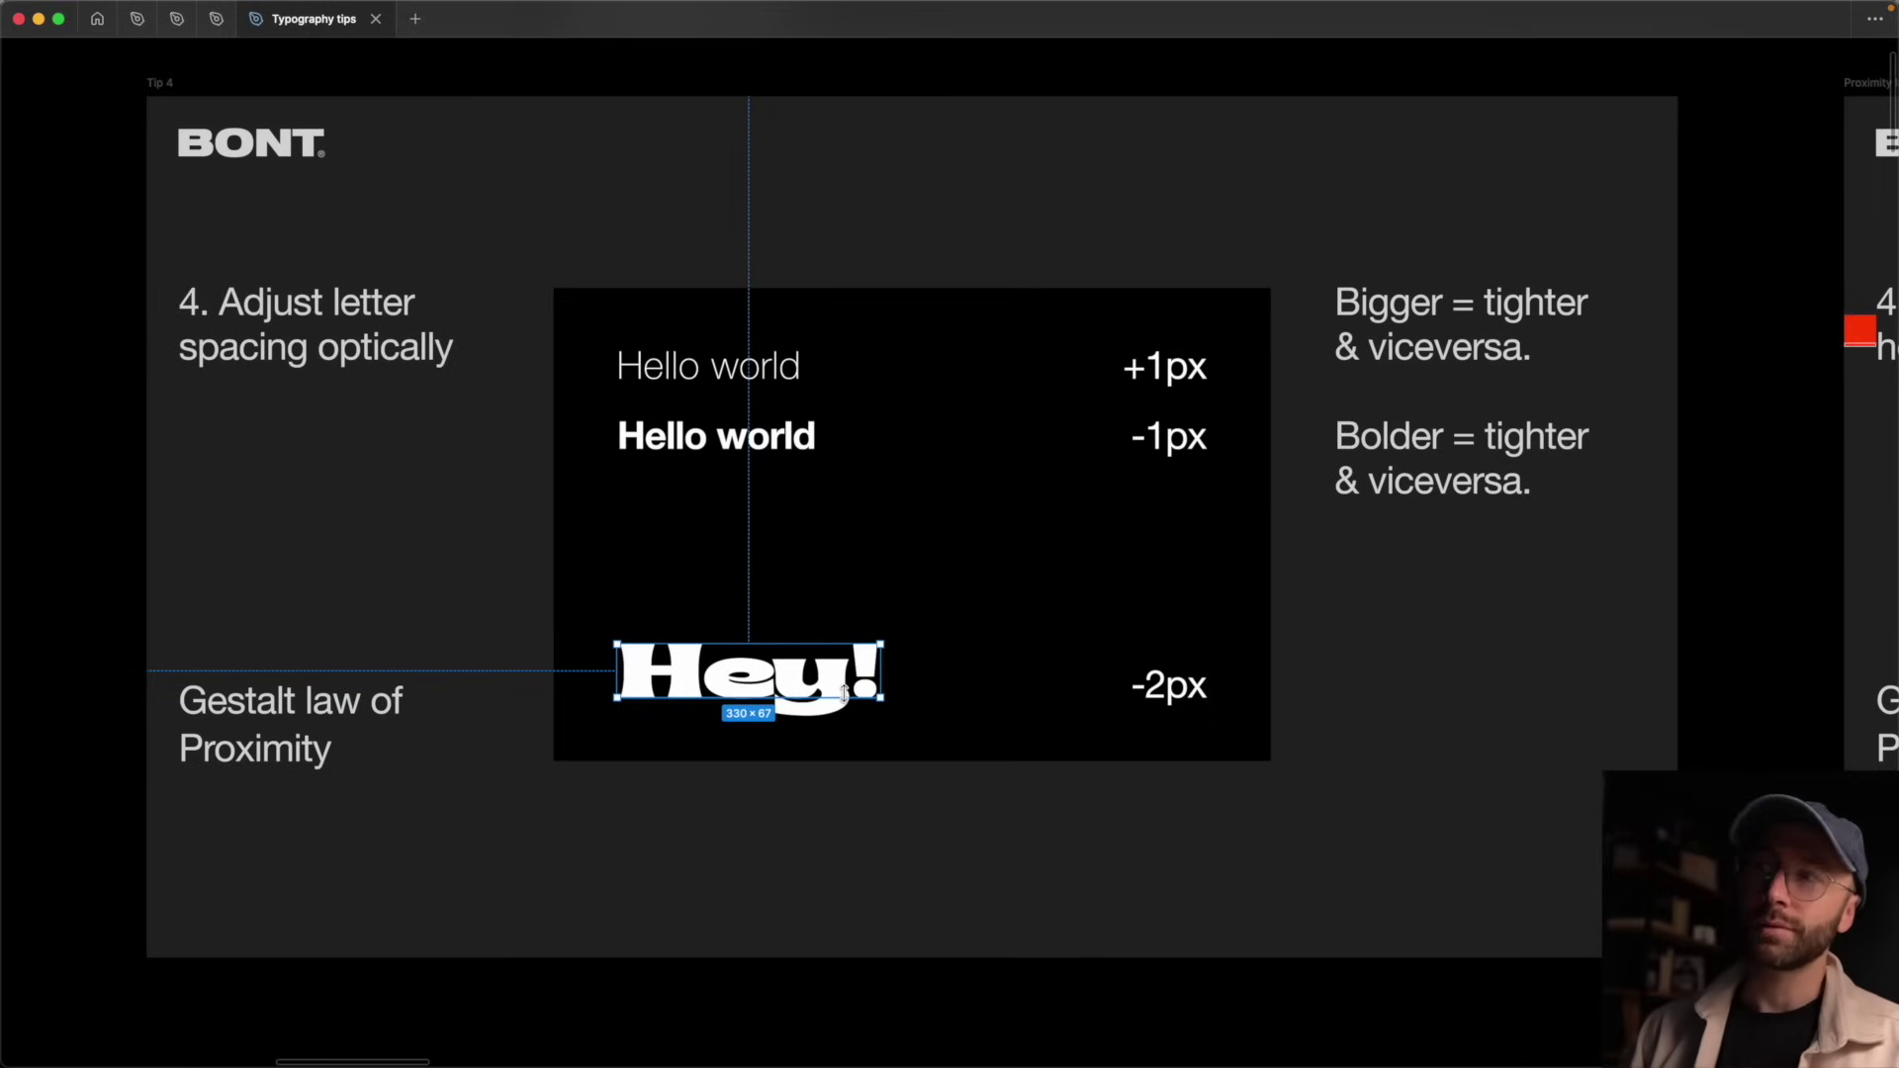
{"action": "left_click", "coordinate": [1183, 698]}
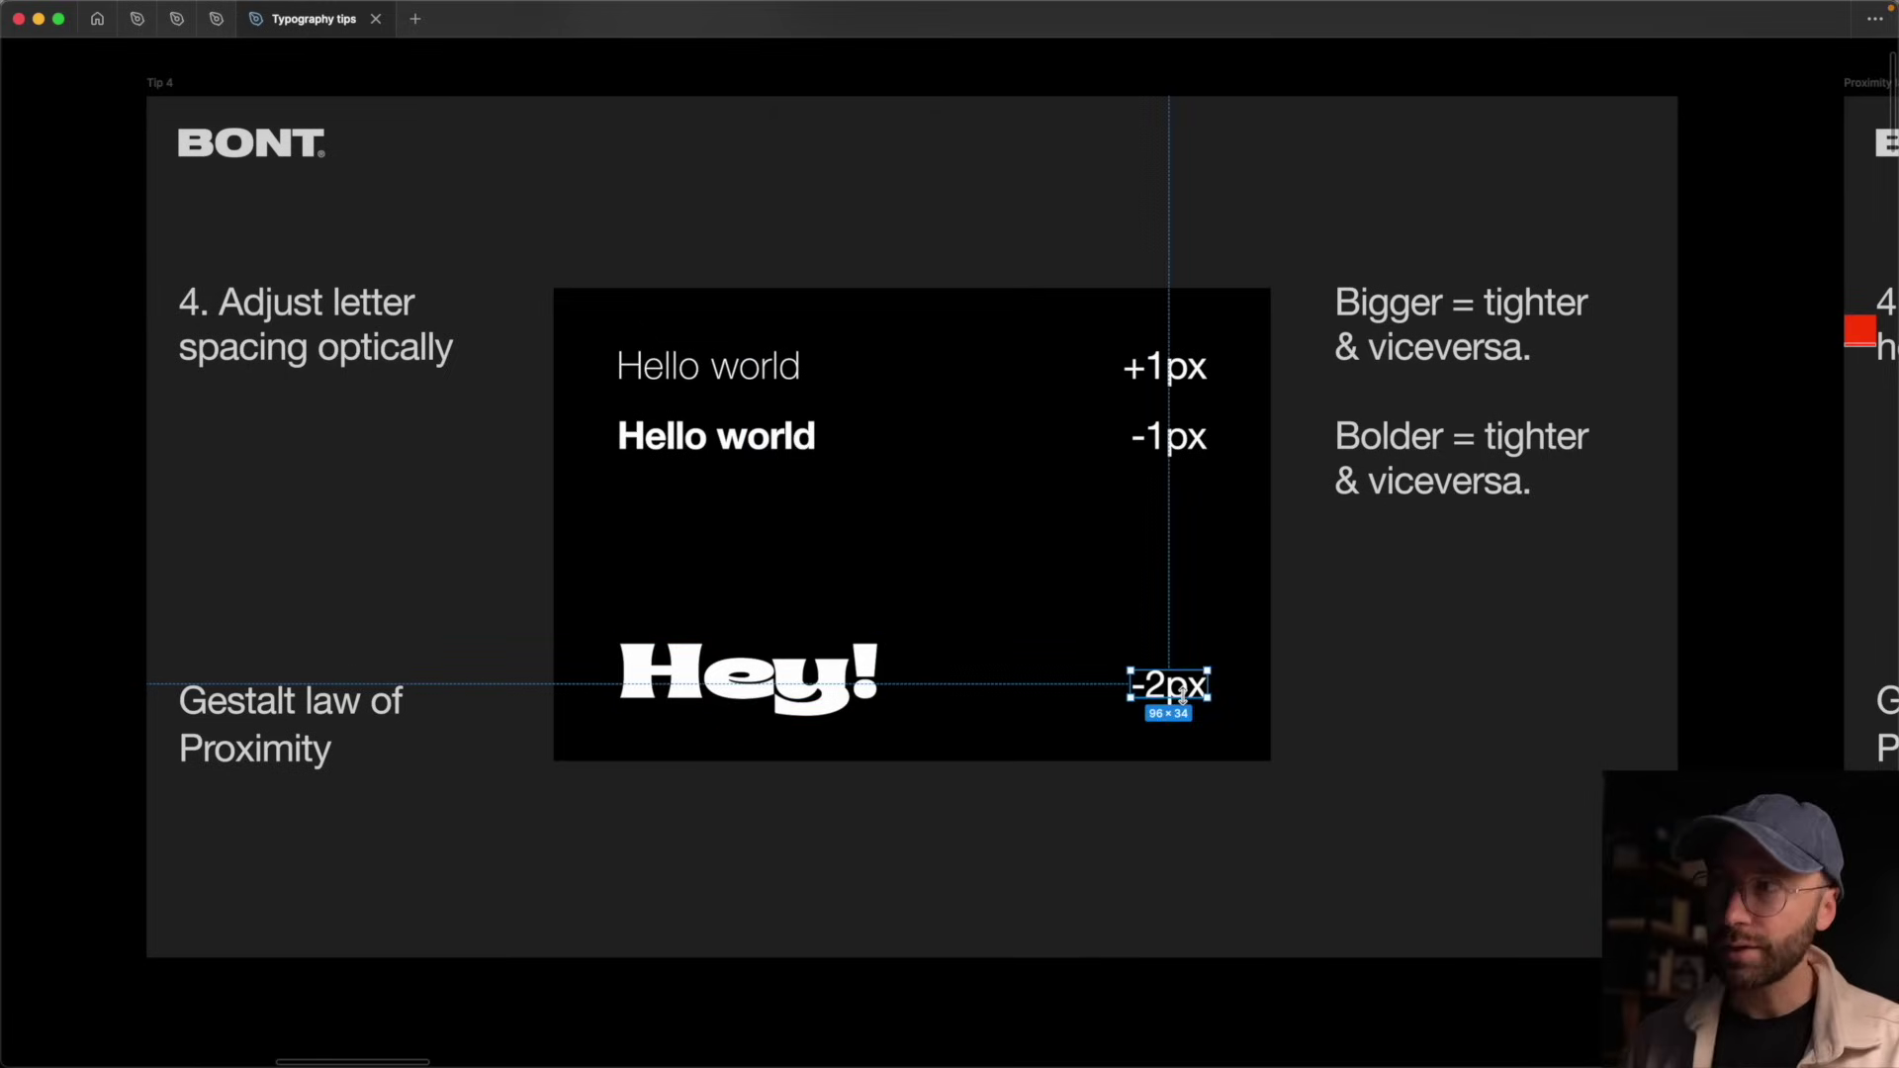
{"action": "left_click", "coordinate": [1359, 623]}
- Zoom in close on the bold 'Hello world' line and select it
{"action": "scroll", "coordinate": [471, 545], "scroll_direction": "down", "scroll_amount": 1}
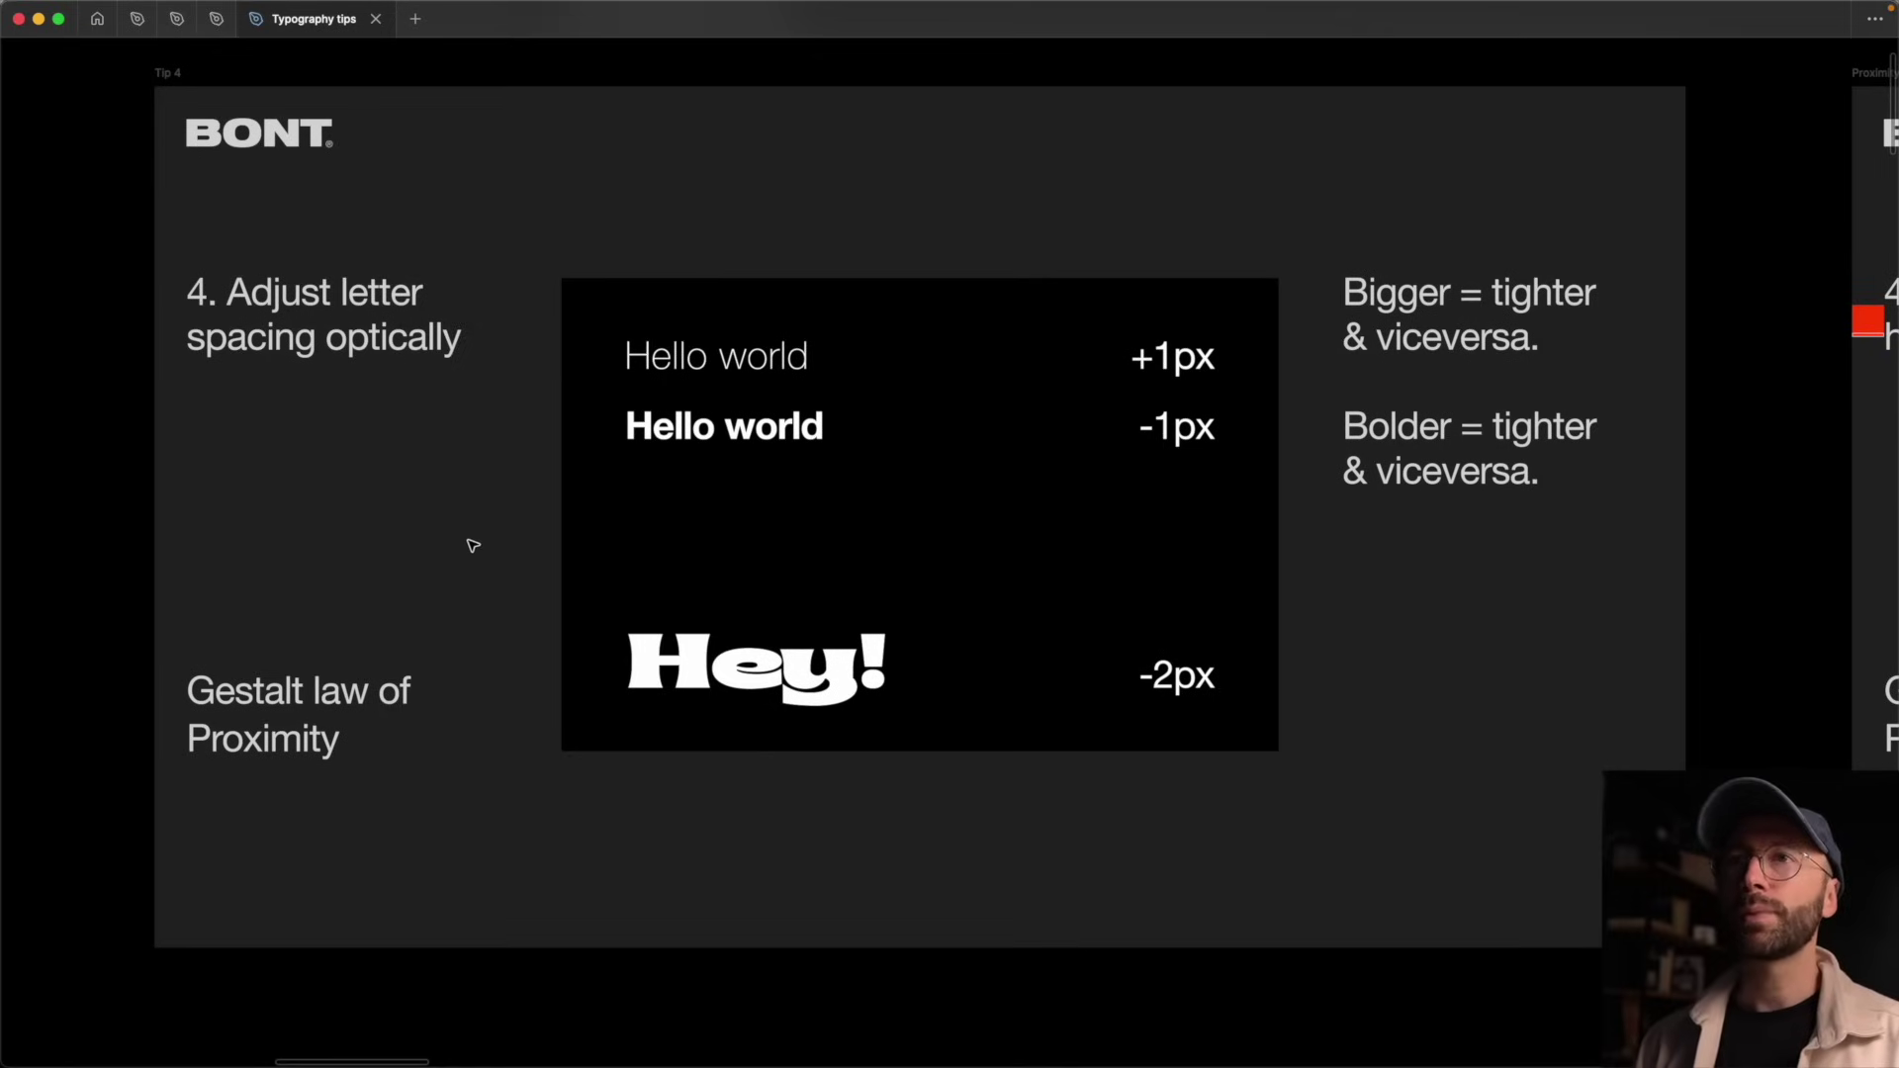
{"action": "scroll", "coordinate": [471, 545], "scroll_direction": "right", "scroll_amount": 2}
{"action": "scroll", "coordinate": [472, 545], "scroll_direction": "up", "scroll_amount": 1}
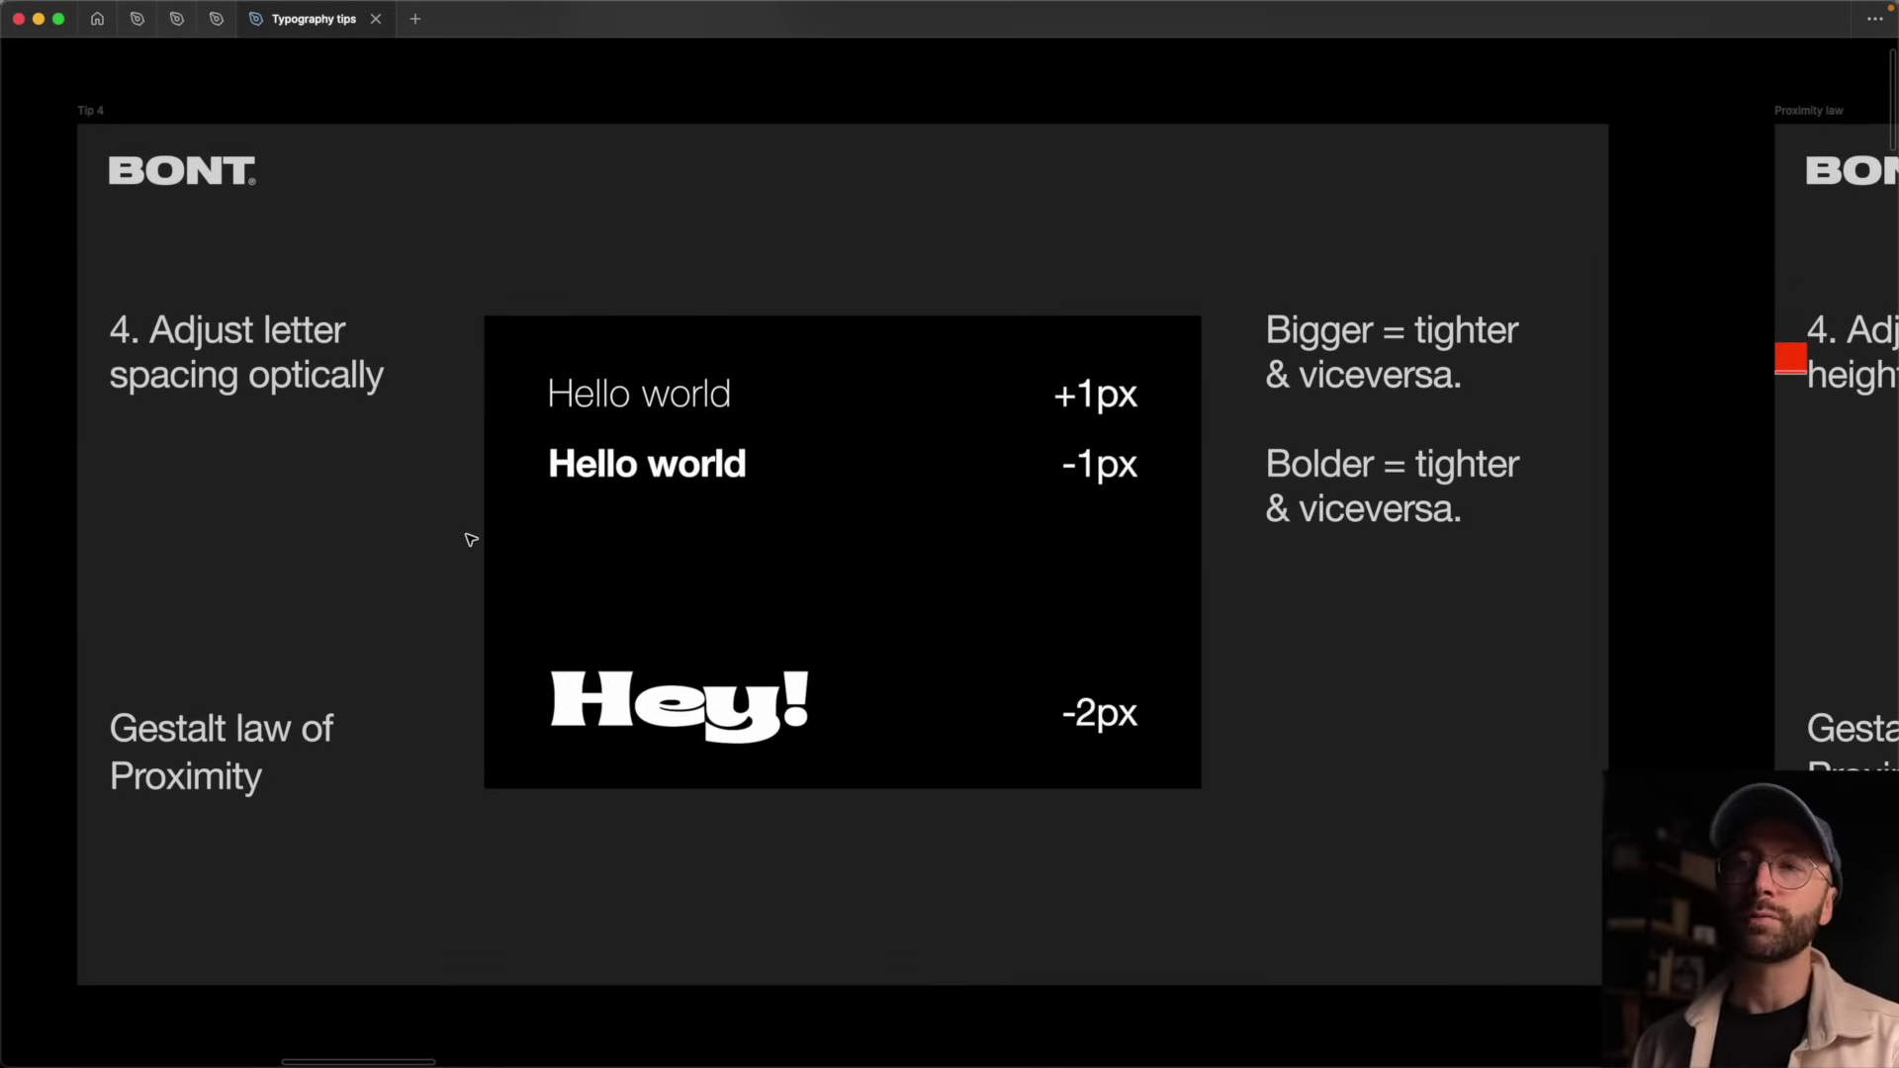
{"action": "scroll", "coordinate": [587, 473], "scroll_direction": "up", "scroll_amount": 1}
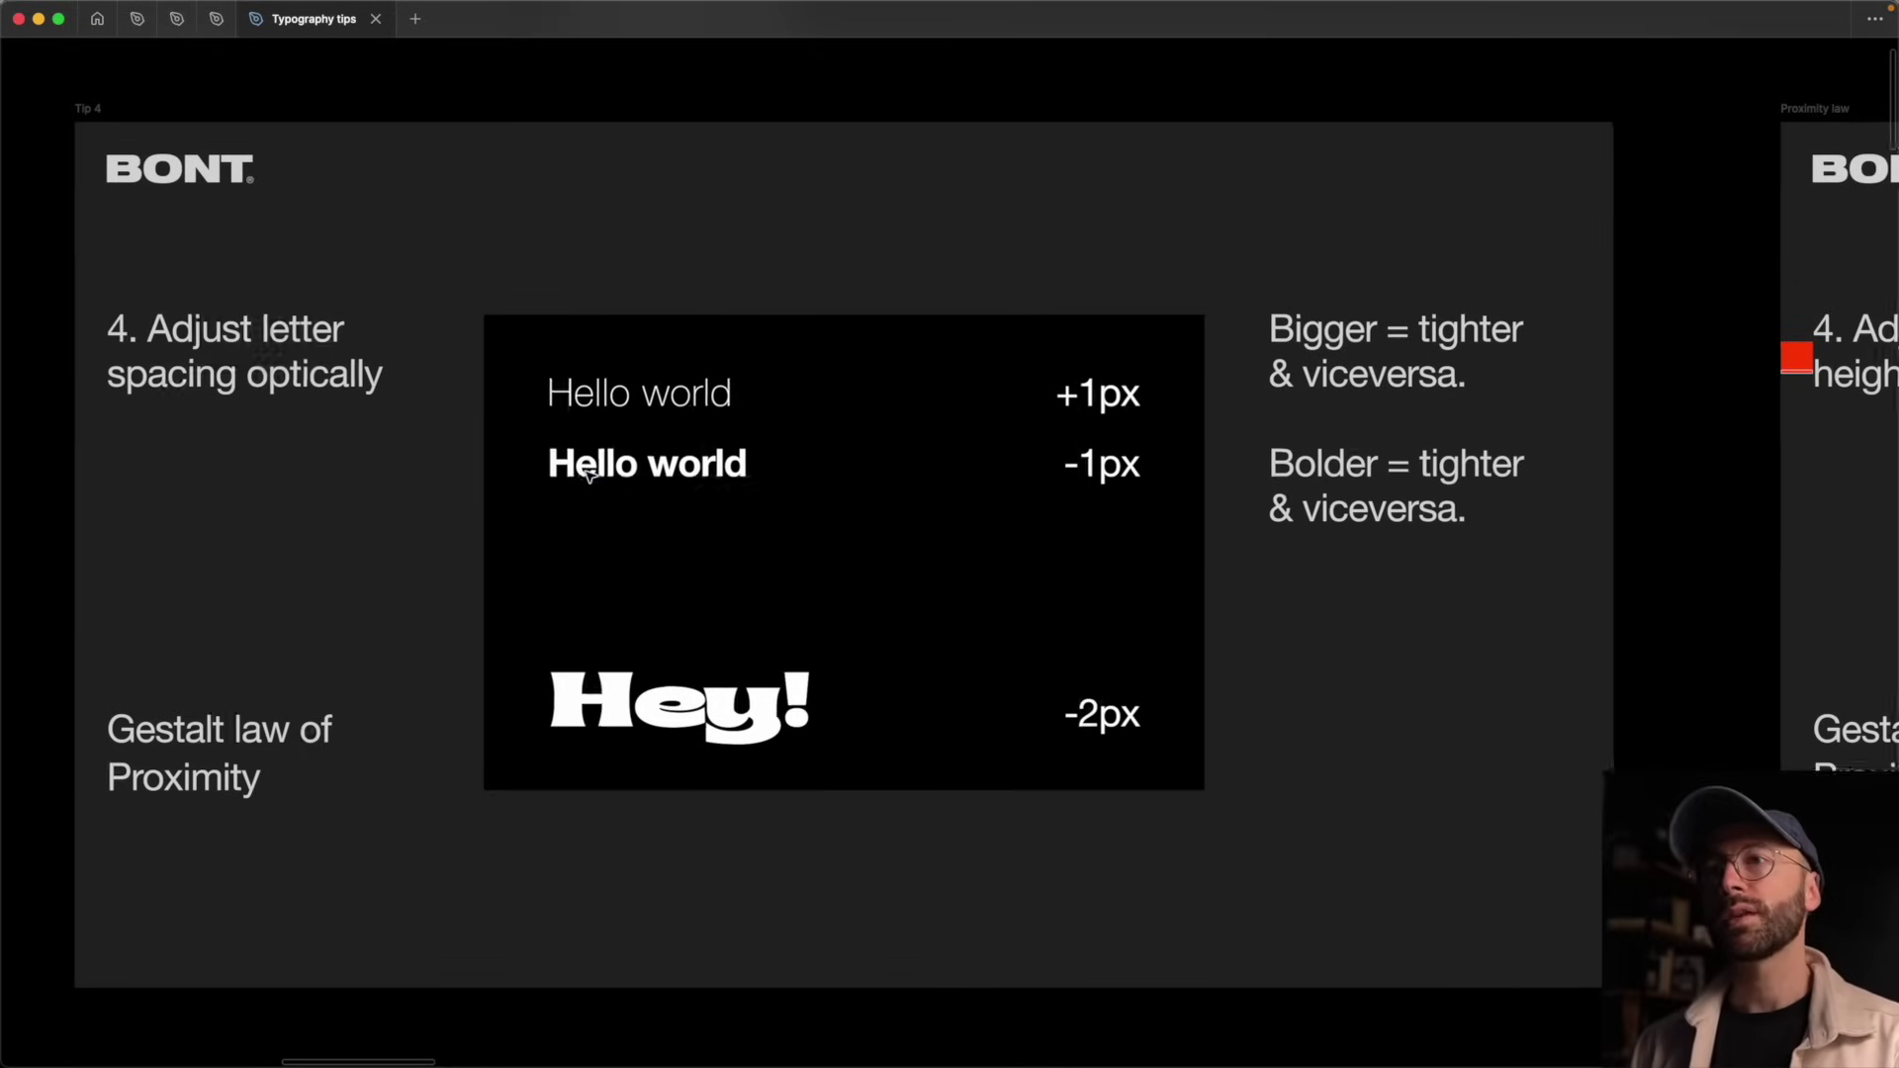
{"action": "scroll", "coordinate": [588, 473], "scroll_direction": "up", "scroll_amount": 5}
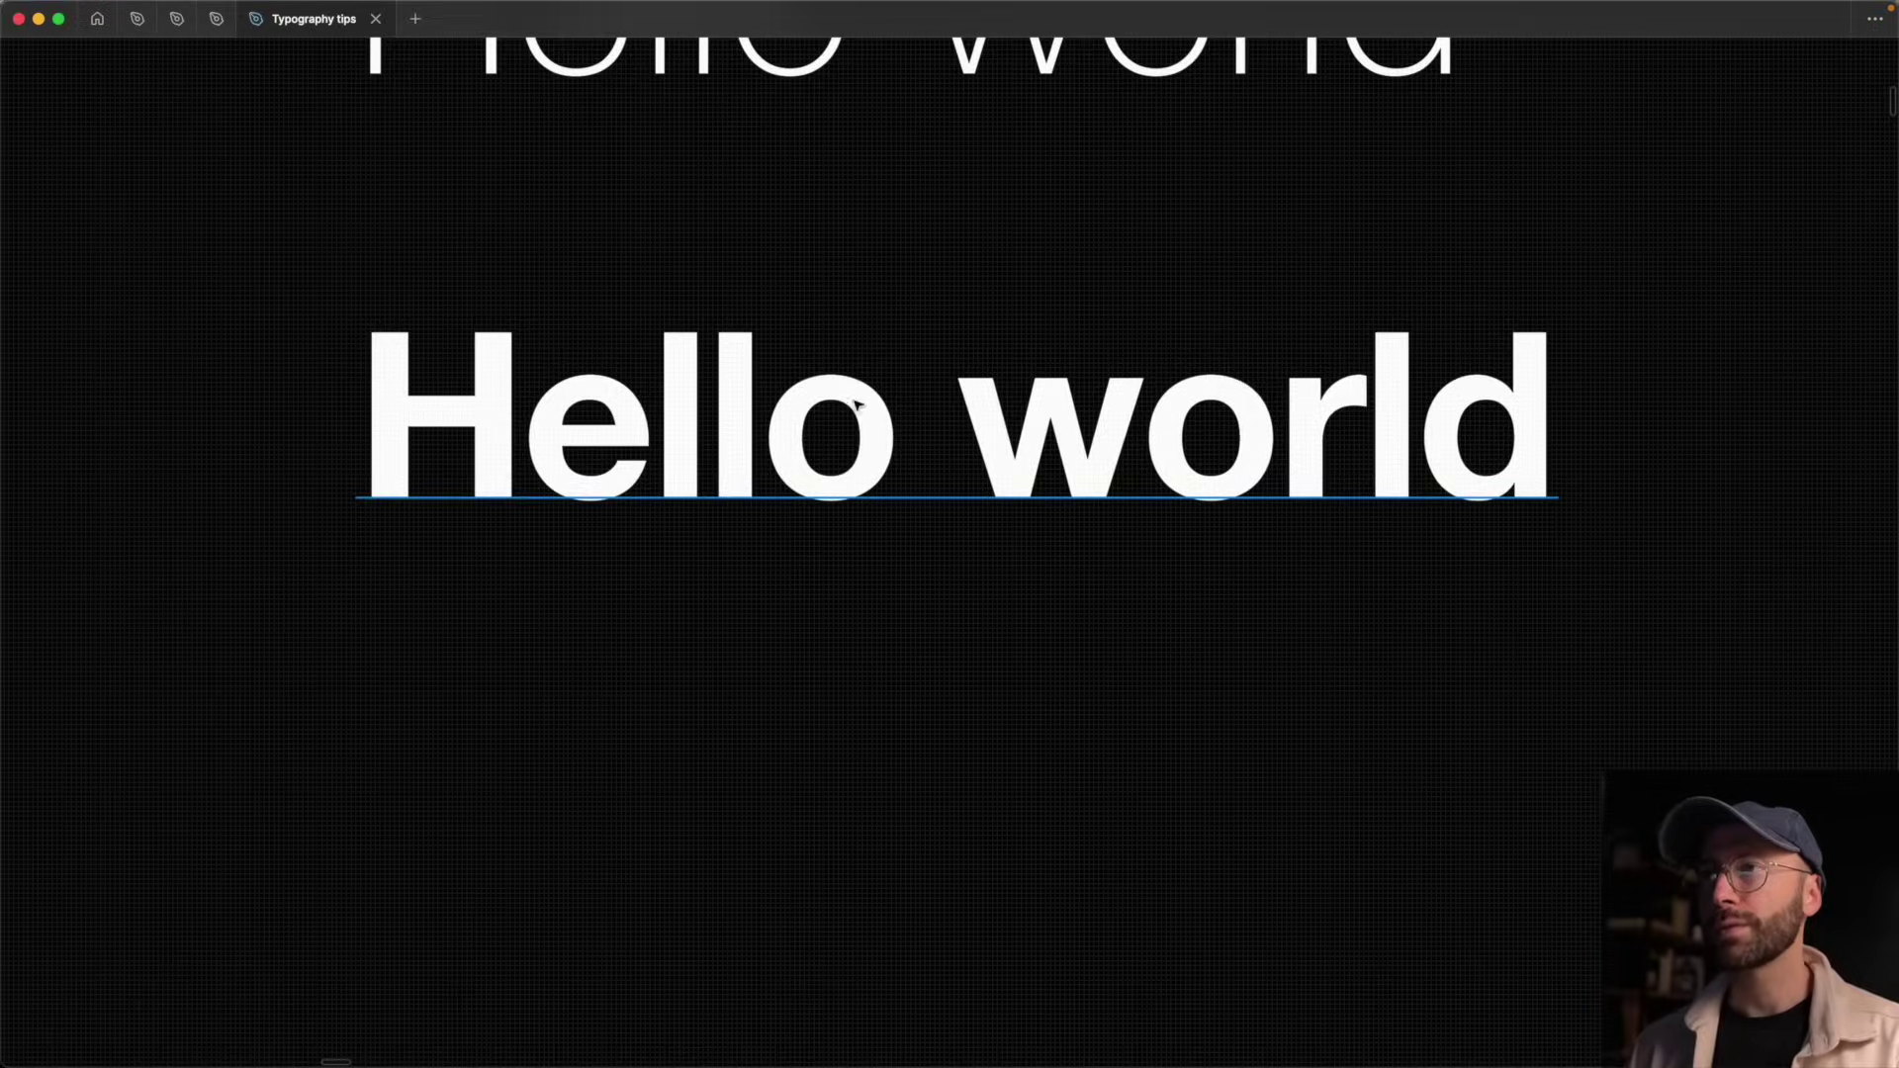
{"action": "left_click", "coordinate": [805, 448]}
- Set the bold 'Hello world' letter spacing to 1px for comparison
{"action": "key", "text": "shift+0"}
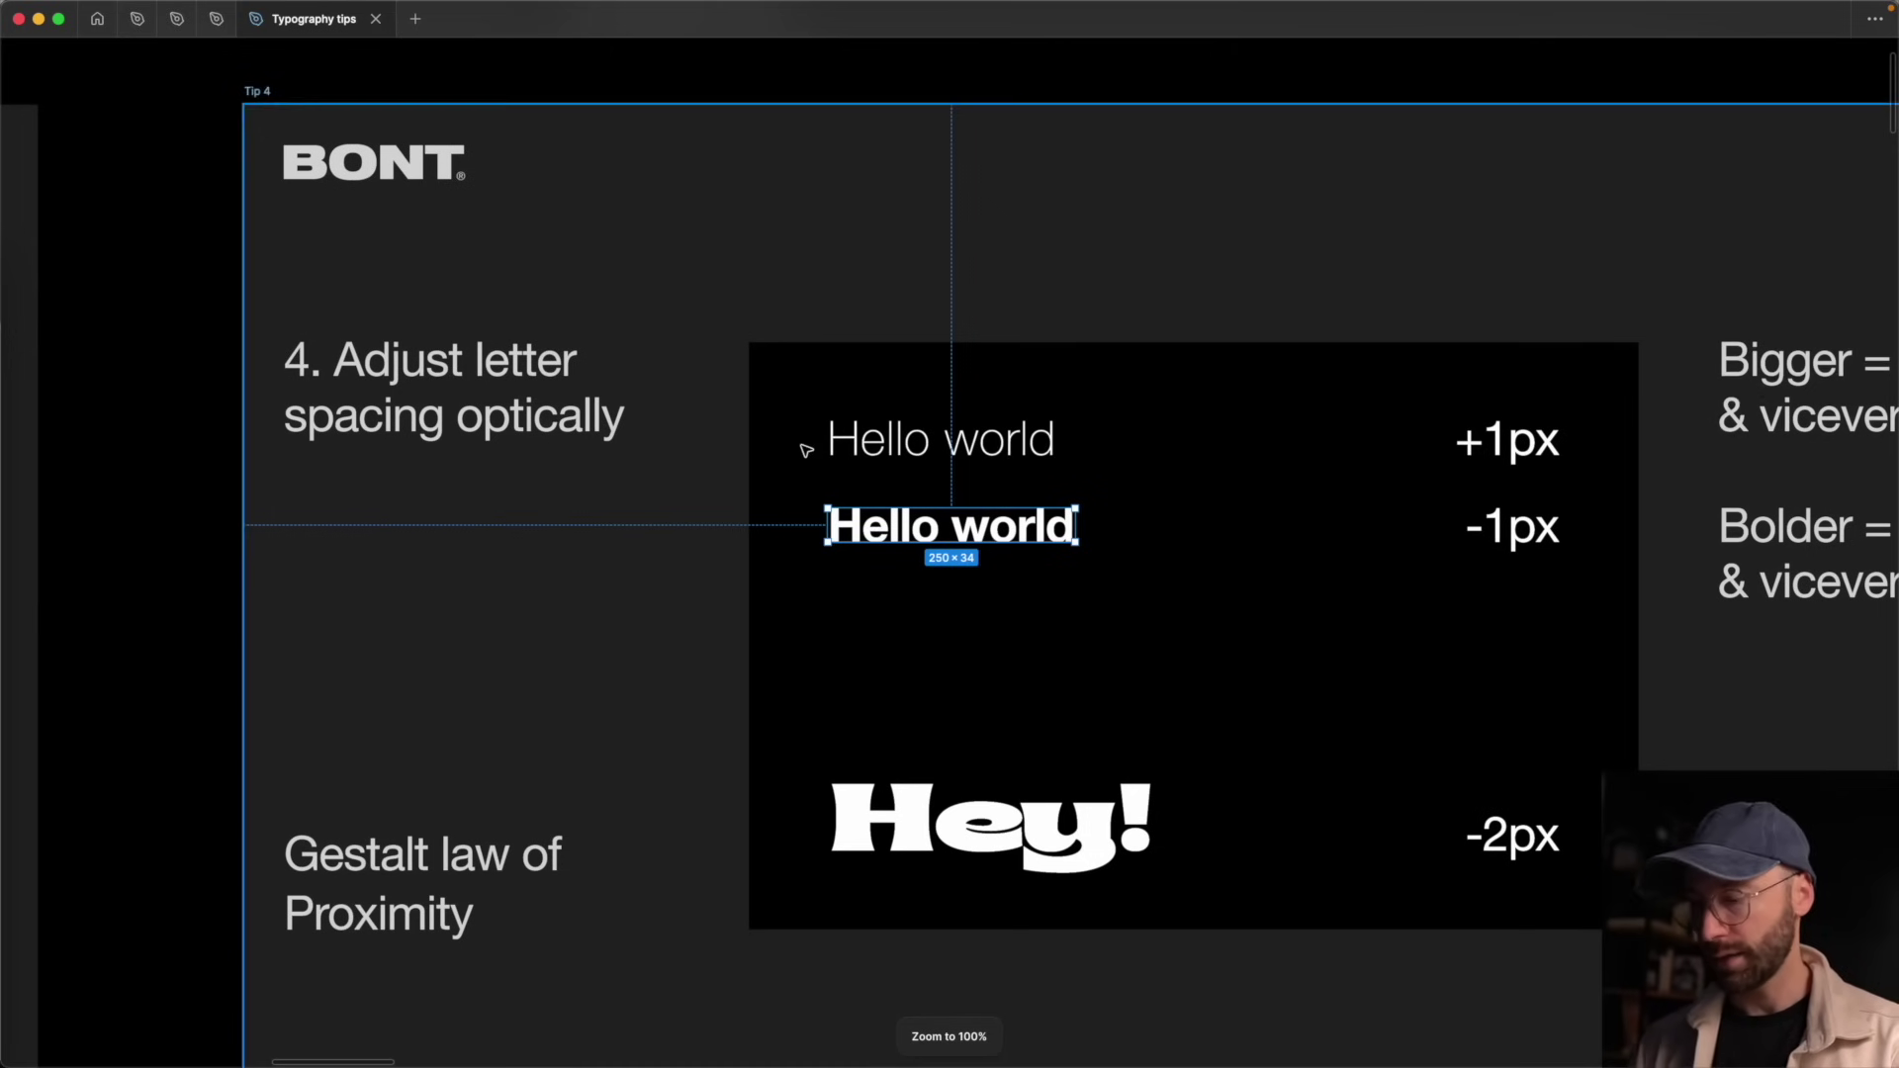
{"action": "key", "text": "super+backslash"}
{"action": "left_click", "coordinate": [1815, 632]}
{"action": "type", "text": "1"}
{"action": "key", "text": "Return"}
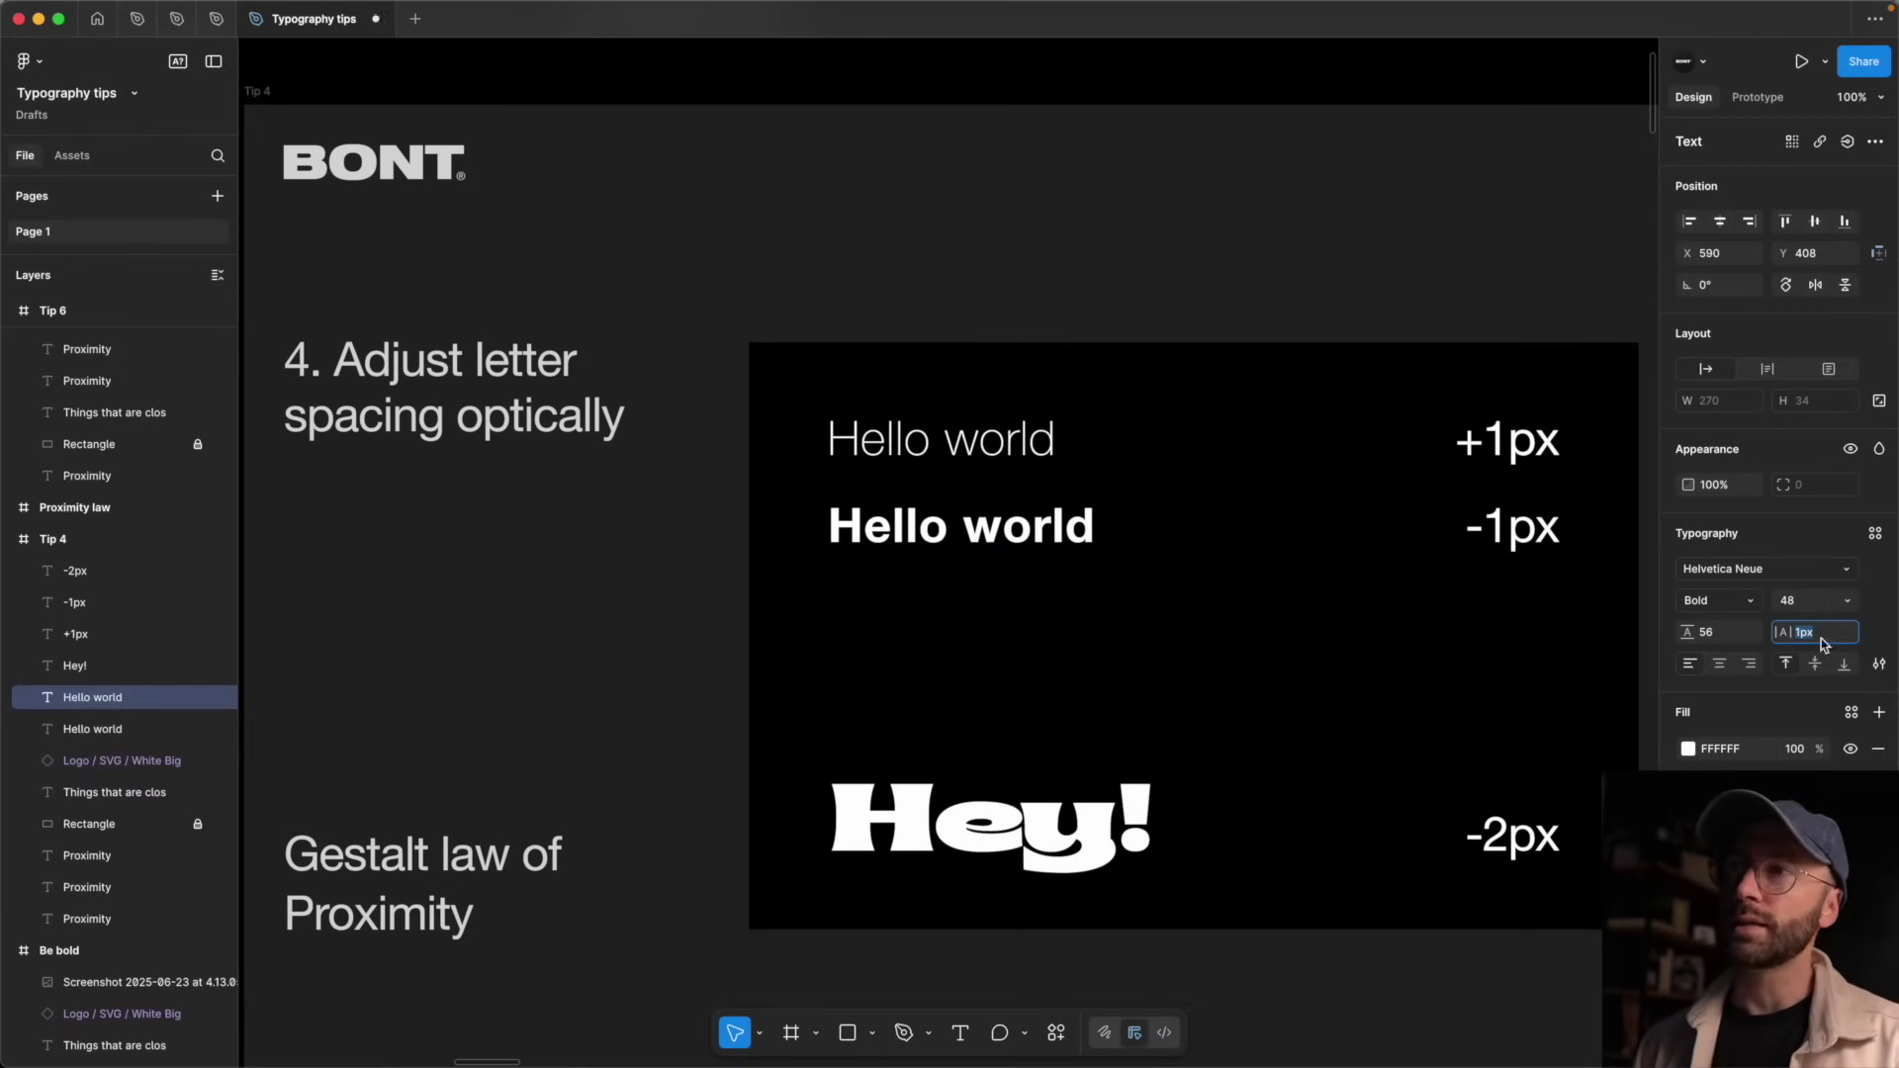
{"action": "scroll", "coordinate": [1017, 520], "scroll_direction": "up", "scroll_amount": 5}
{"action": "key", "text": "Escape"}
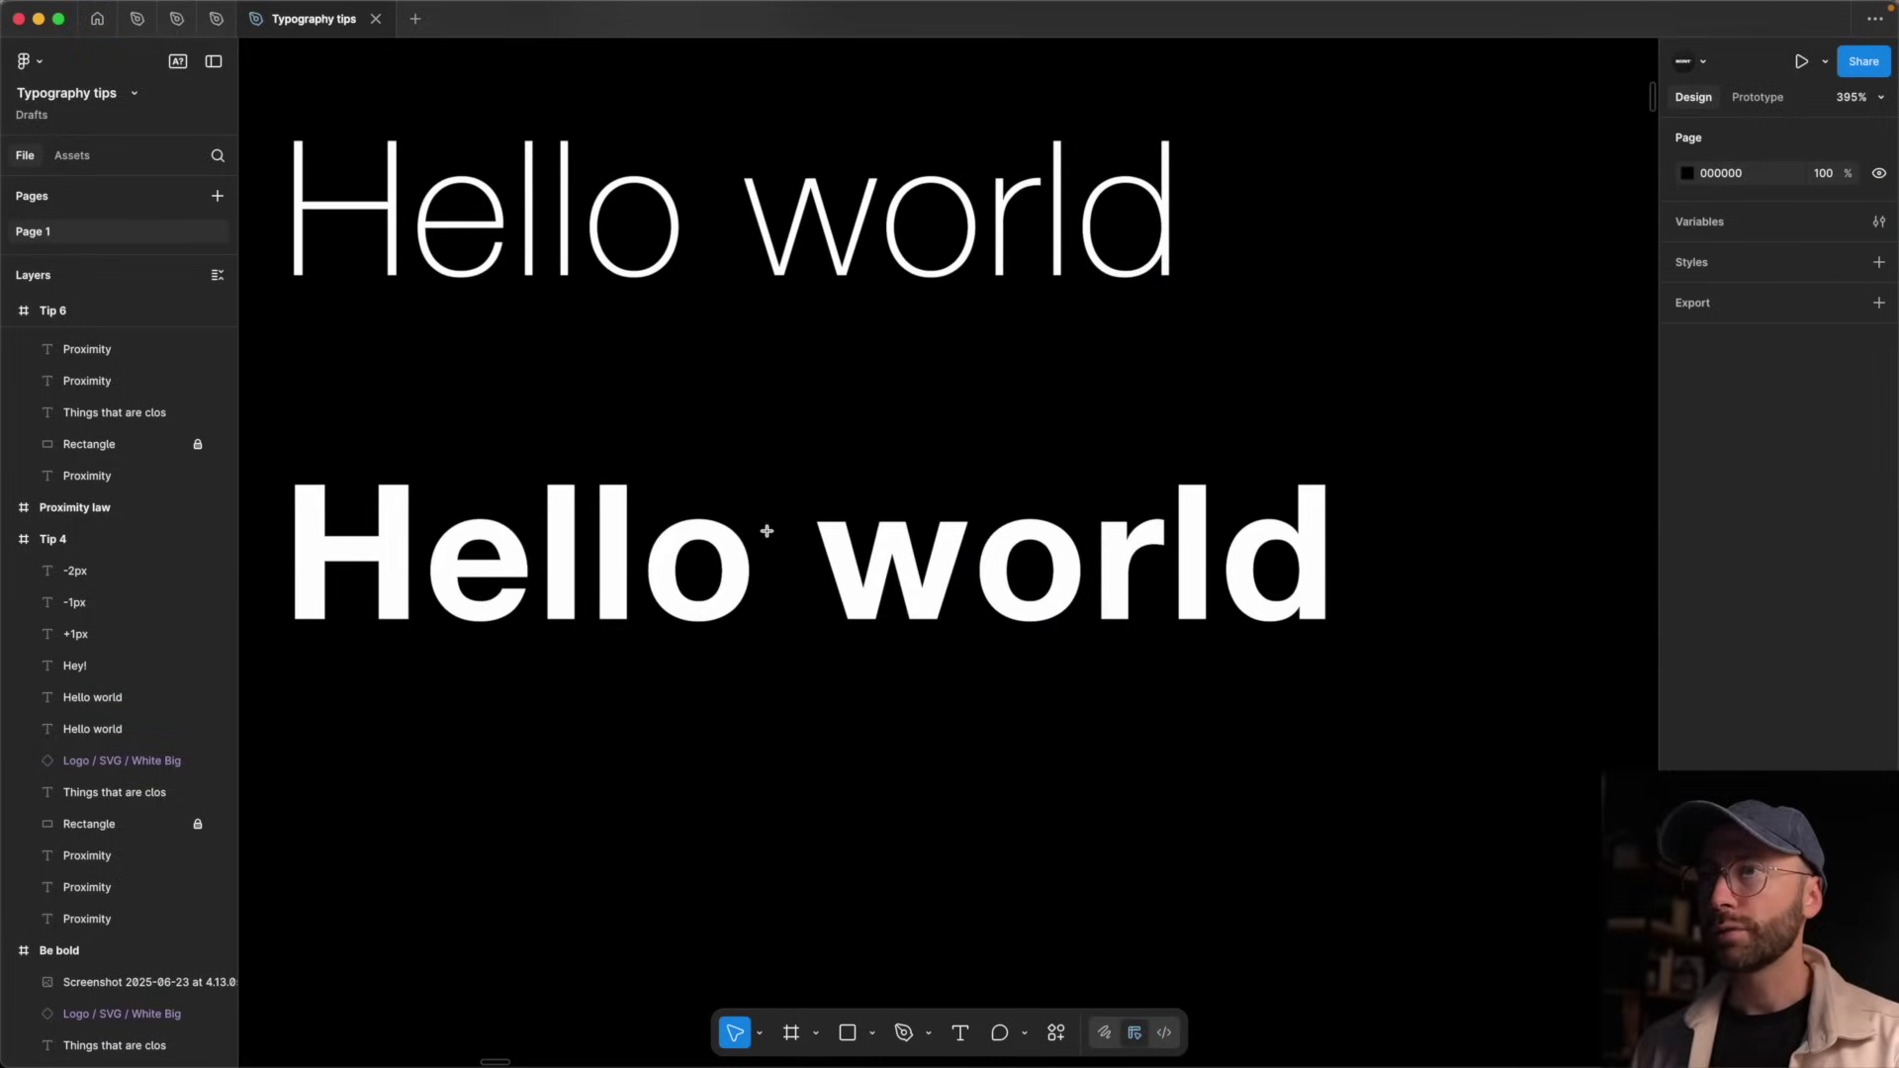
- Draw a test box between Hello and world, then undo back to -1px spacing and hide the panels
{"action": "key", "text": "r"}
{"action": "mouse_move", "coordinate": [759, 526]}
{"action": "left_mouse_down"}
{"action": "mouse_move", "coordinate": [811, 600]}
{"action": "mouse_move", "coordinate": [1006, 556]}
{"action": "mouse_move", "coordinate": [987, 572]}
{"action": "left_mouse_up"}
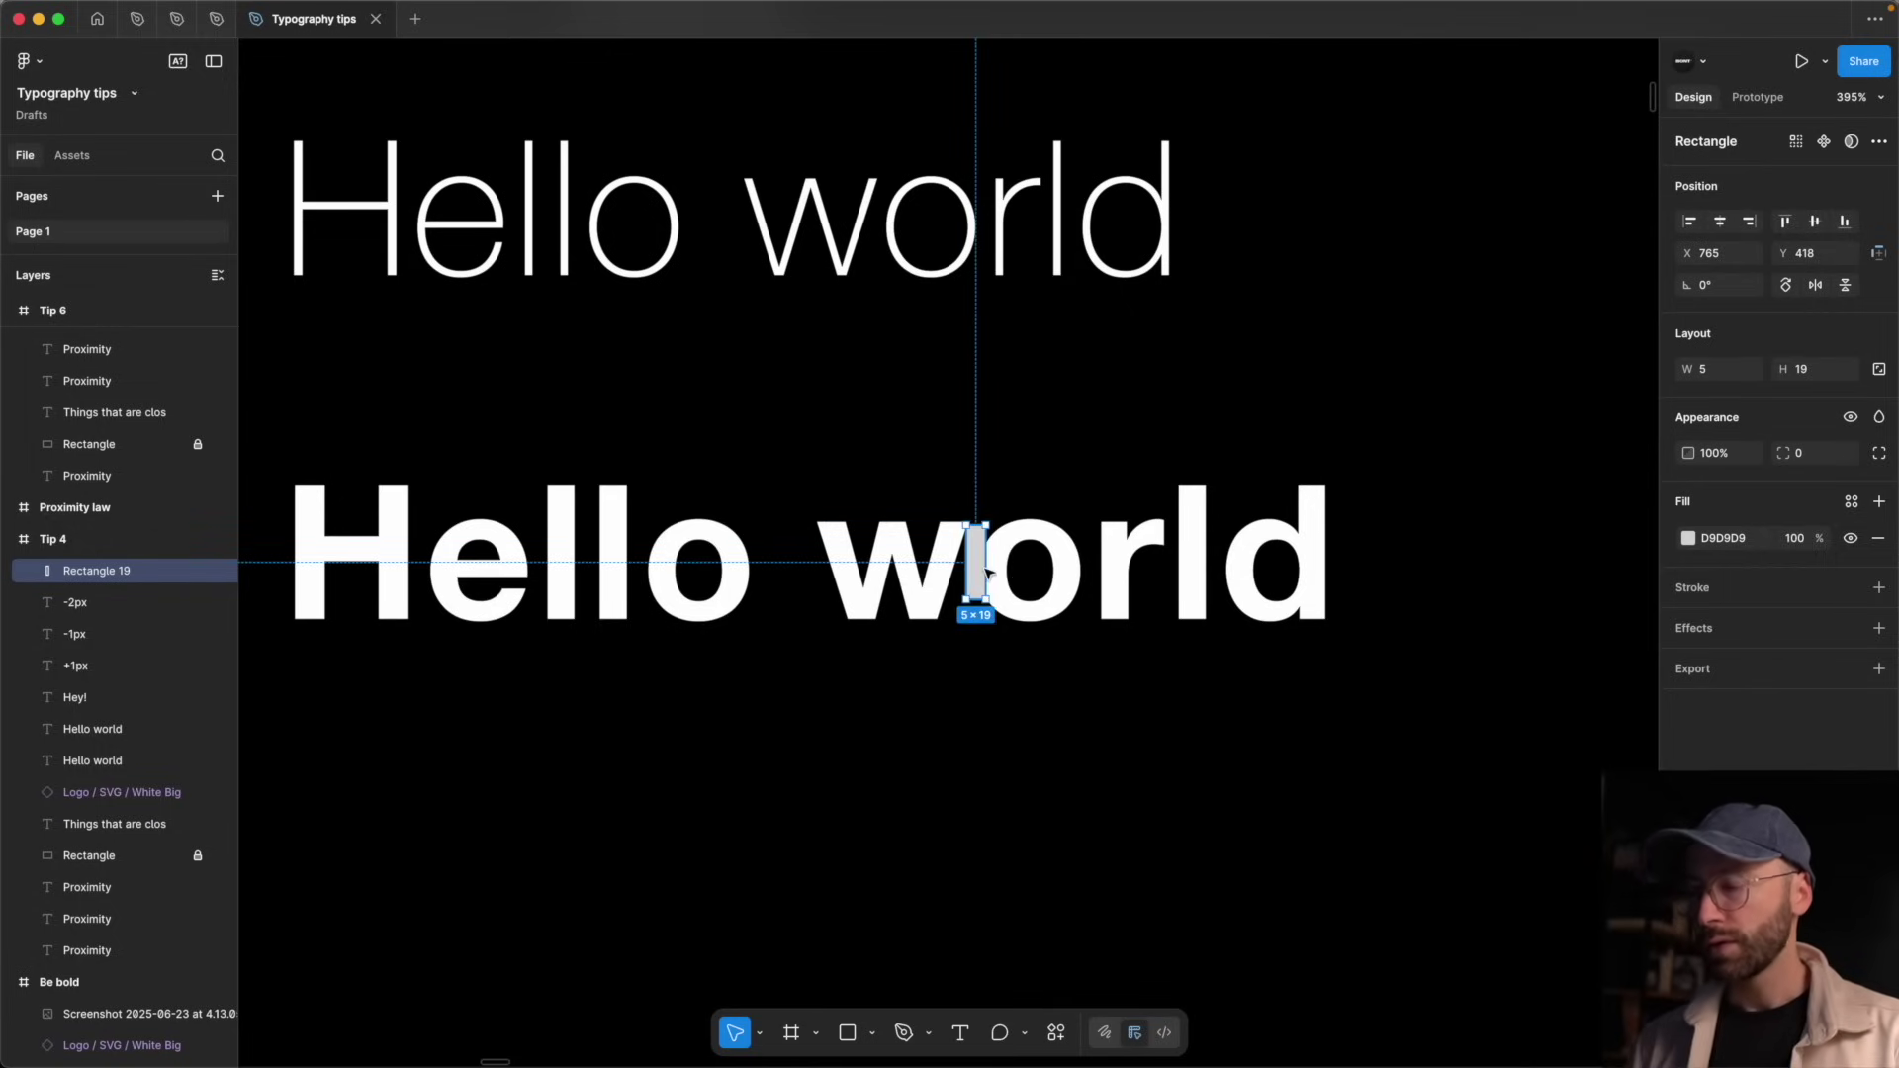
{"action": "key", "text": "shift+0"}
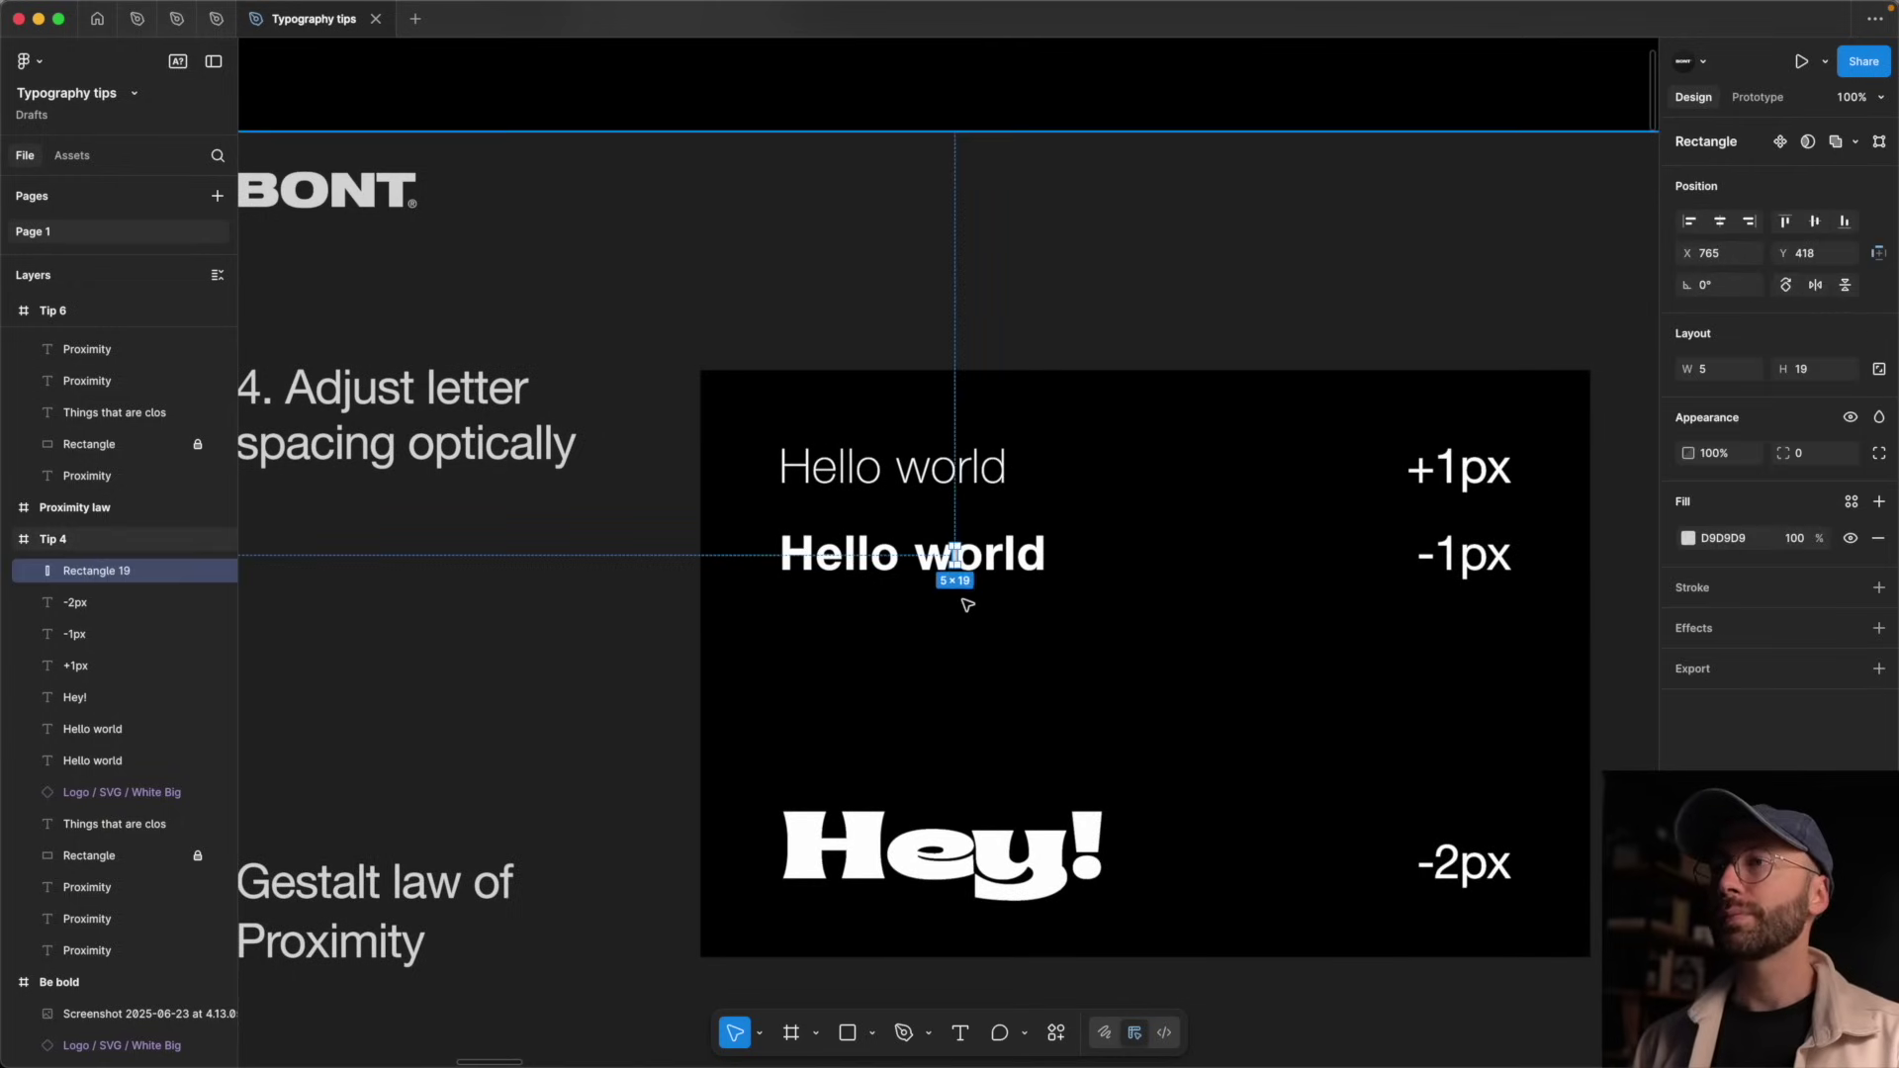
{"action": "key", "text": "ctrl+z"}
{"action": "key", "text": "ctrl+z"}
{"action": "key", "text": "ctrl+z"}
{"action": "key", "text": "ctrl+z"}
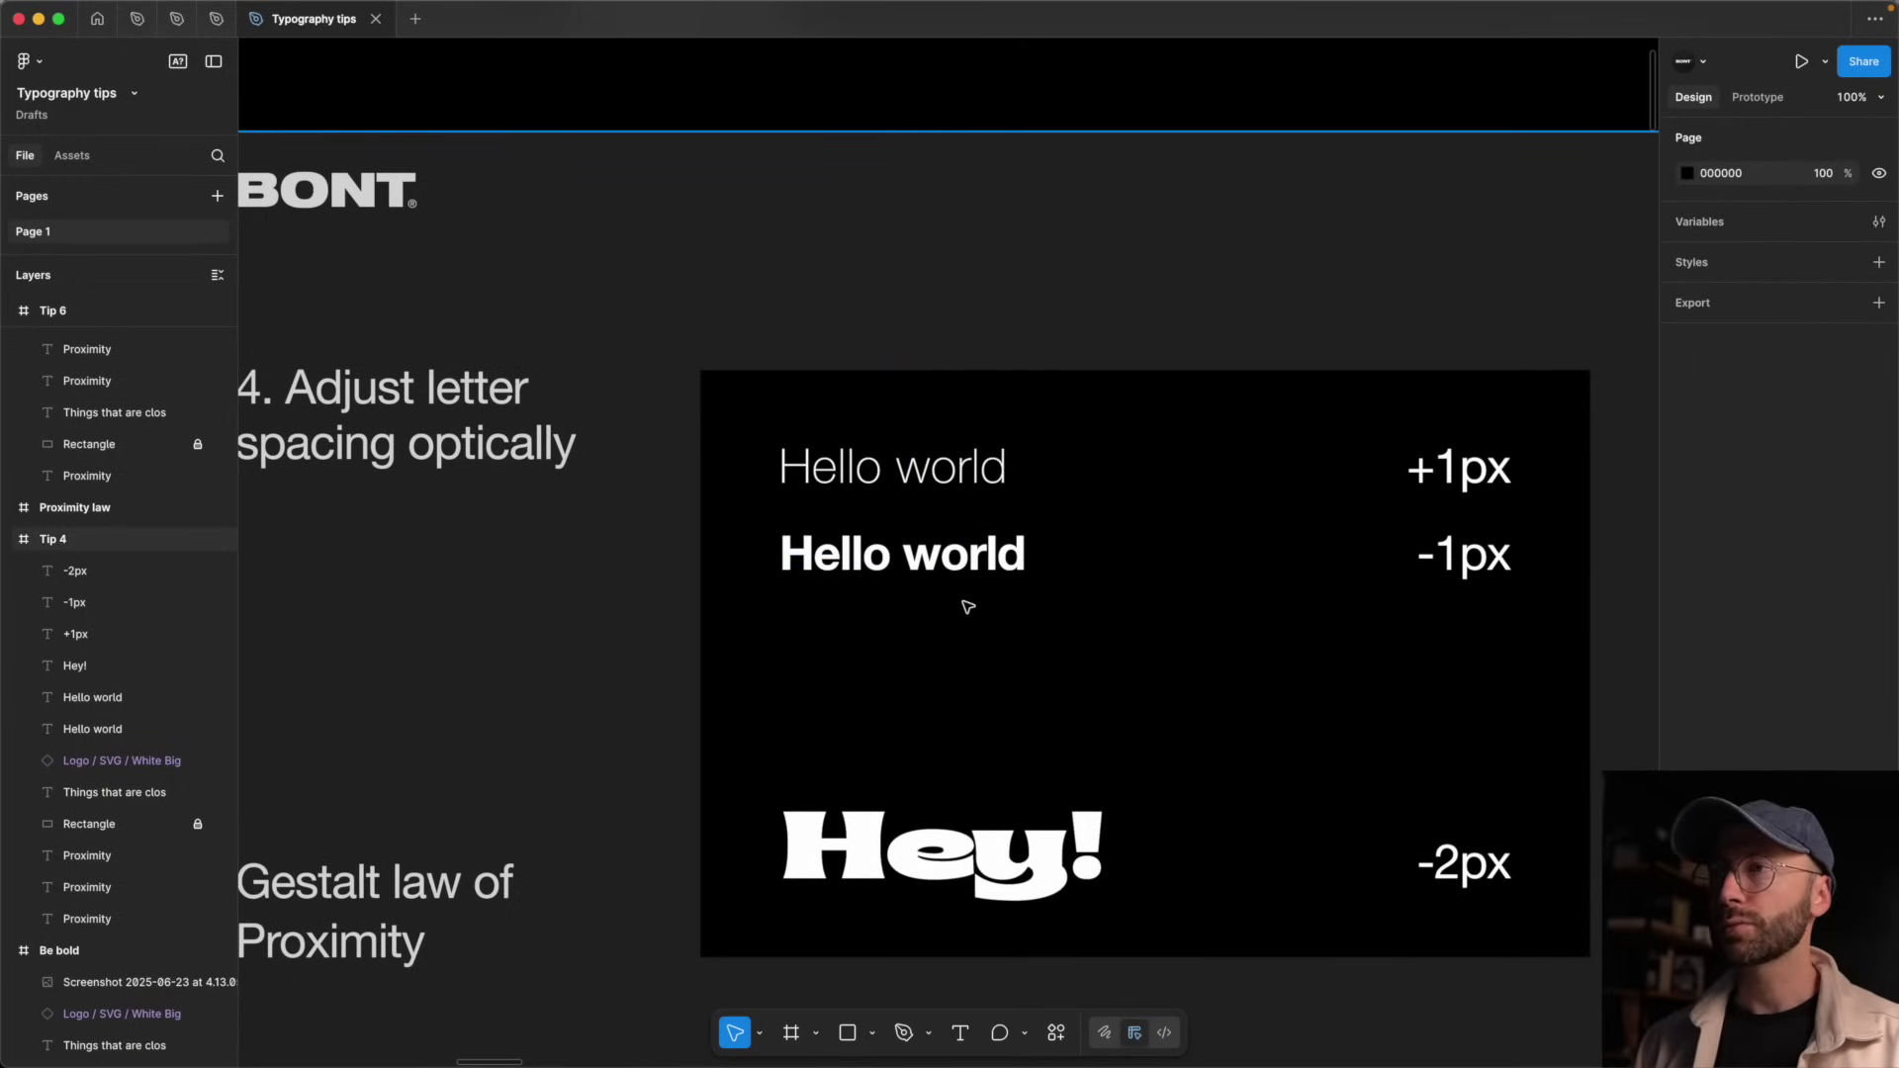
{"action": "left_click", "coordinate": [972, 566]}
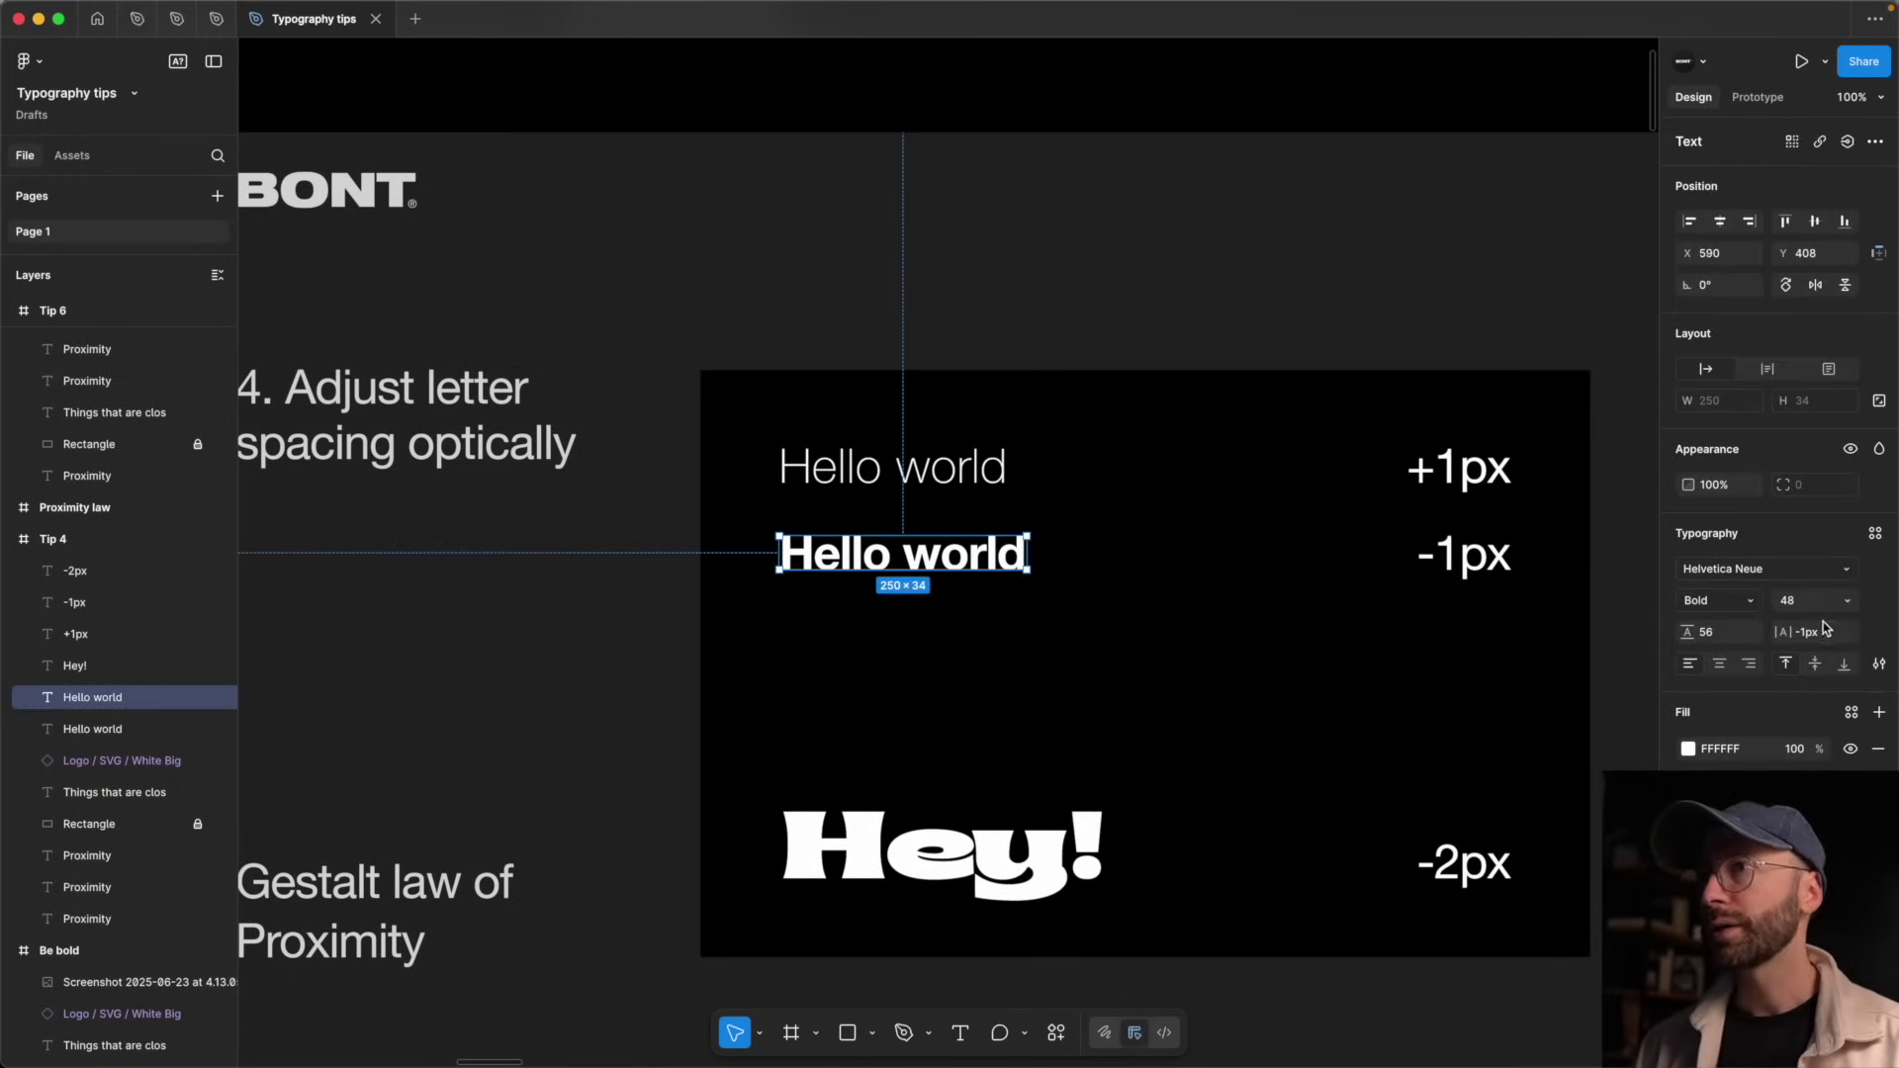
{"action": "left_click", "coordinate": [1114, 562]}
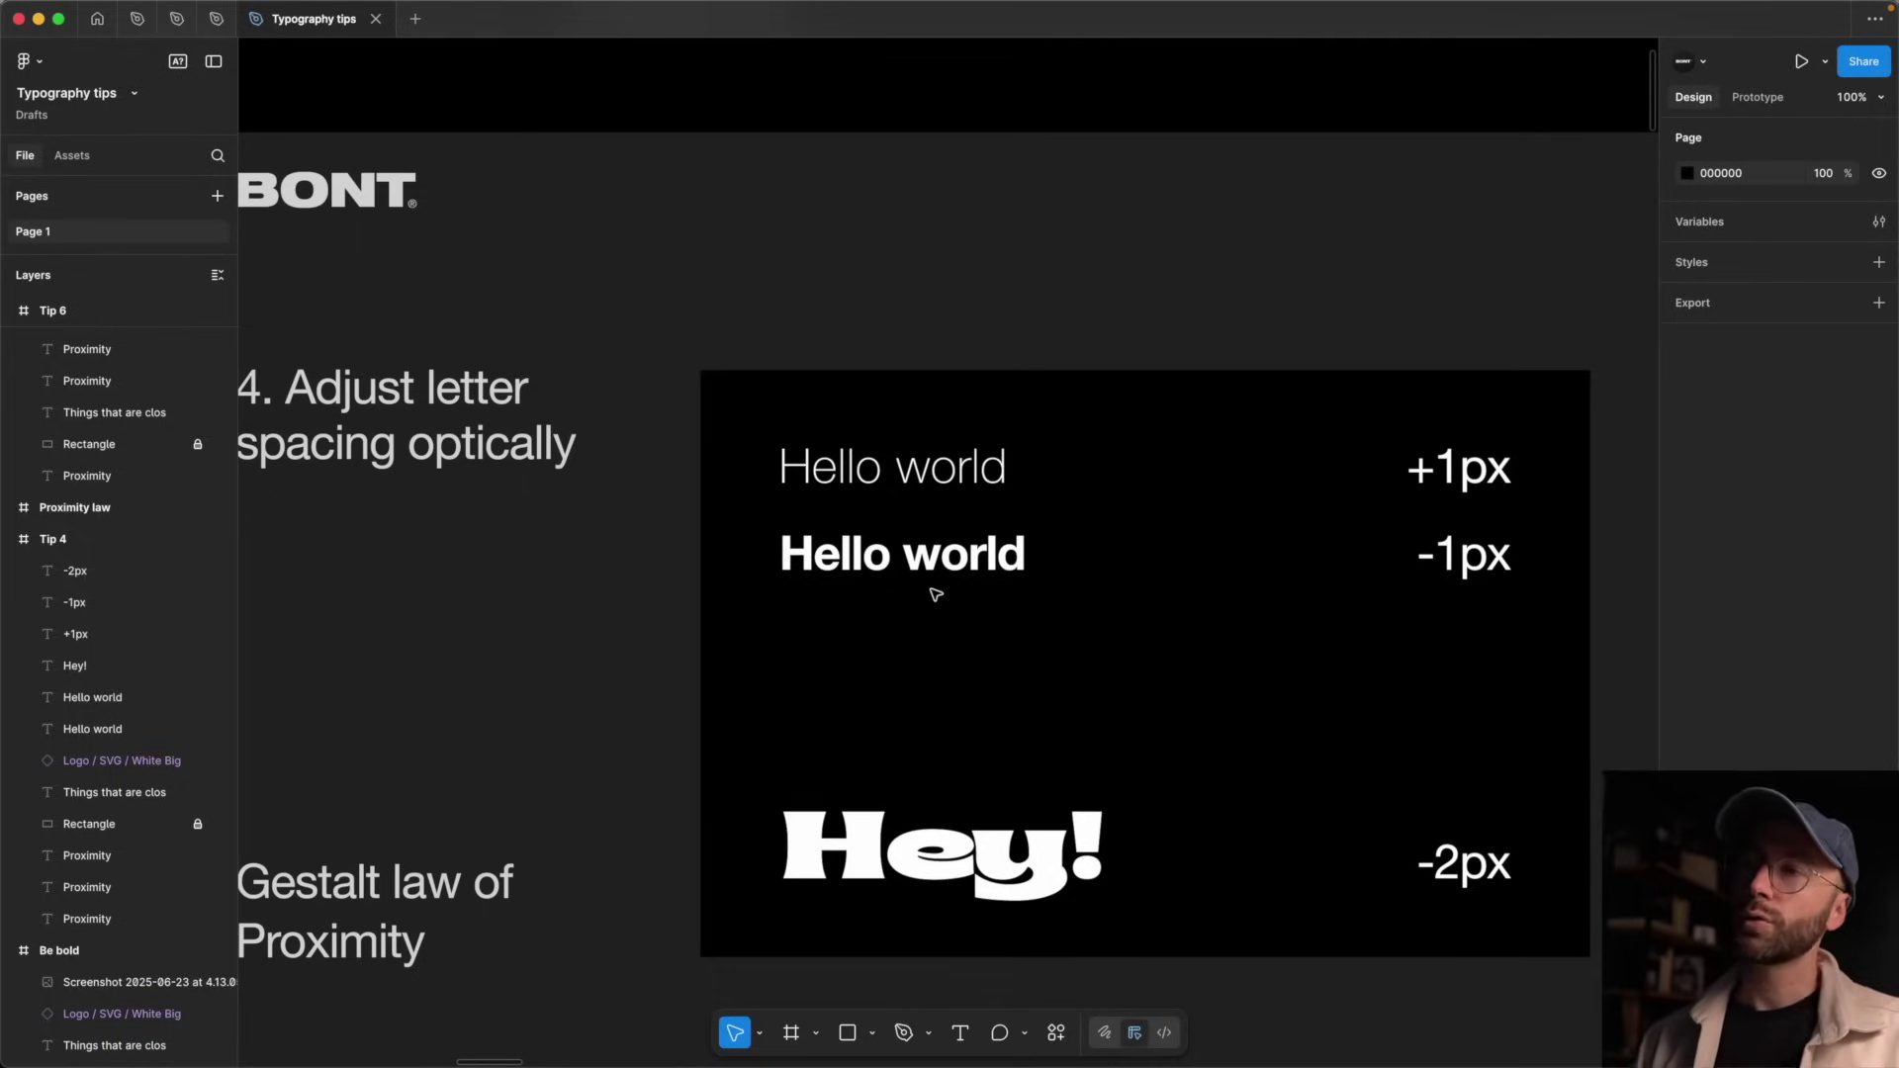
{"action": "key", "text": "ctrl+backslash"}
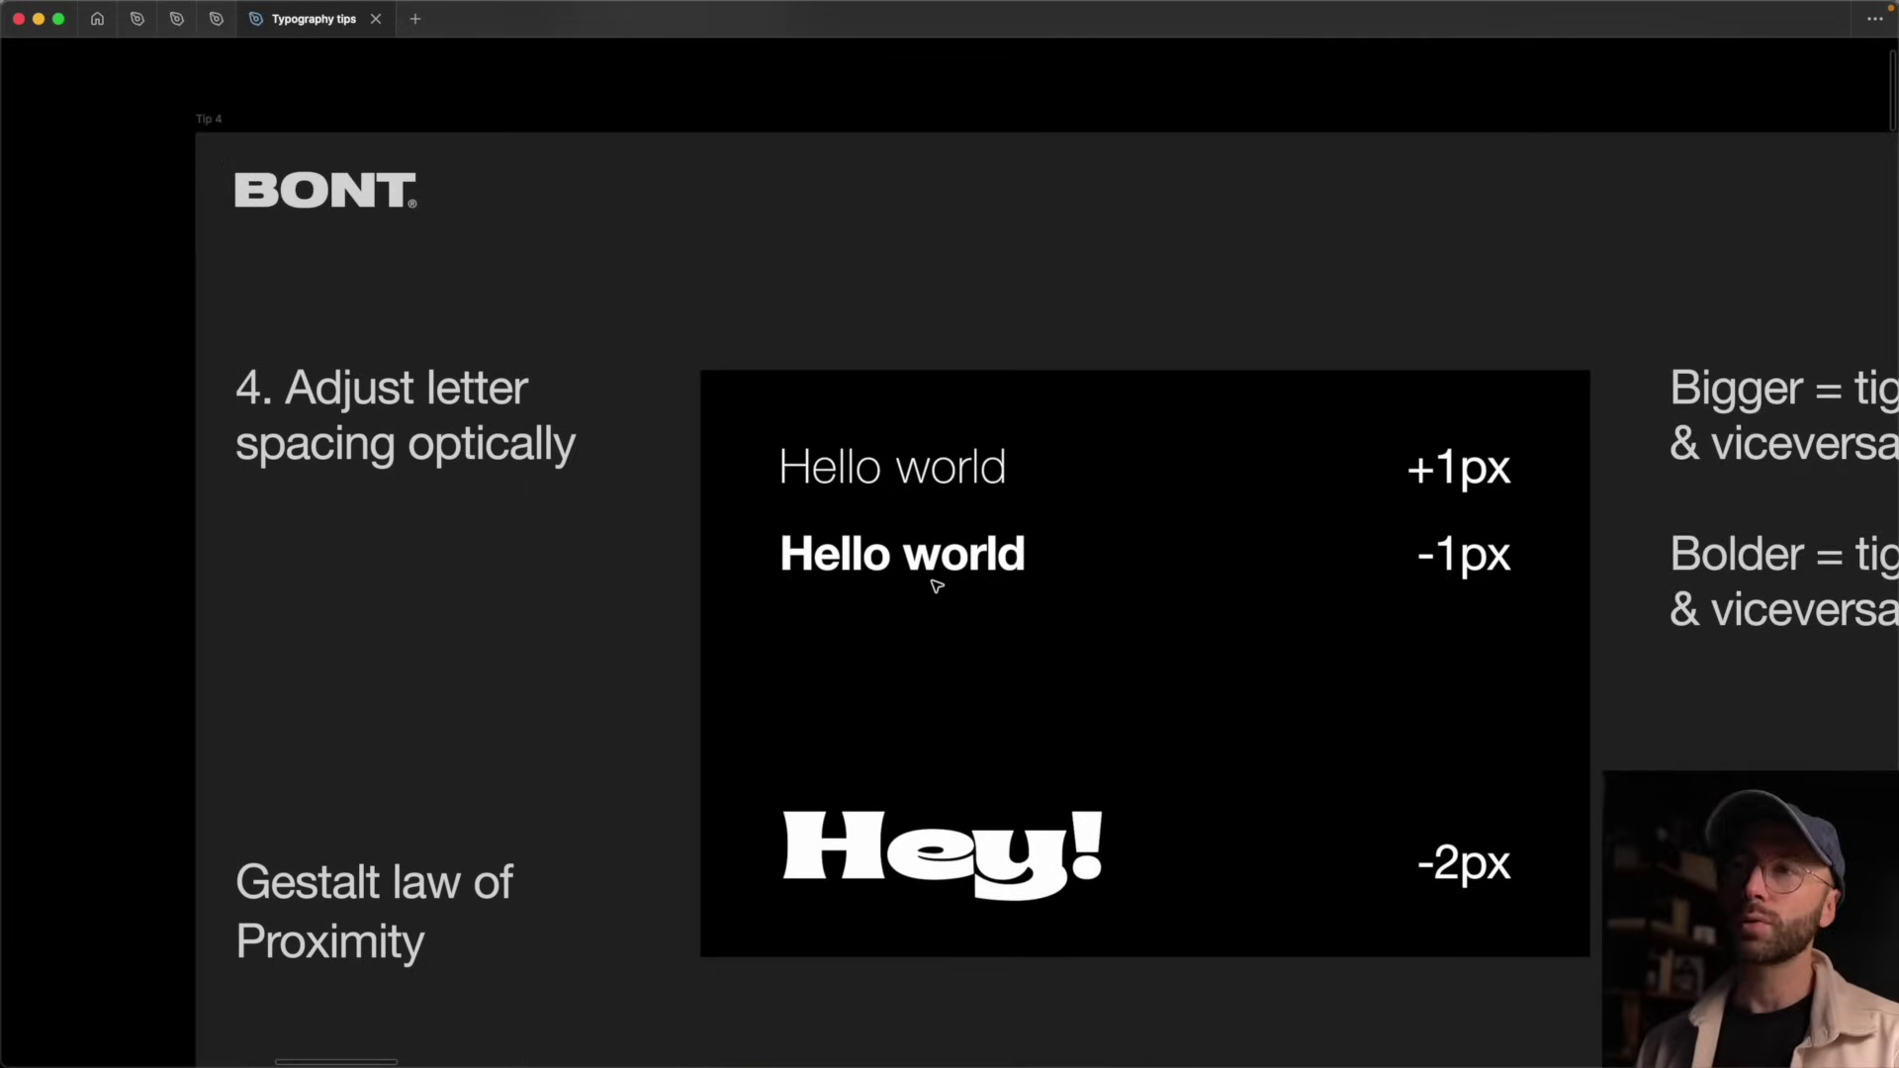
{"action": "scroll", "coordinate": [933, 587], "scroll_direction": "down", "scroll_amount": 5}
- Set the '4. Adjust line height optically' heading's line height to 48*1.5, giving 72
{"action": "scroll", "coordinate": [1184, 284], "scroll_direction": "right", "scroll_amount": 5}
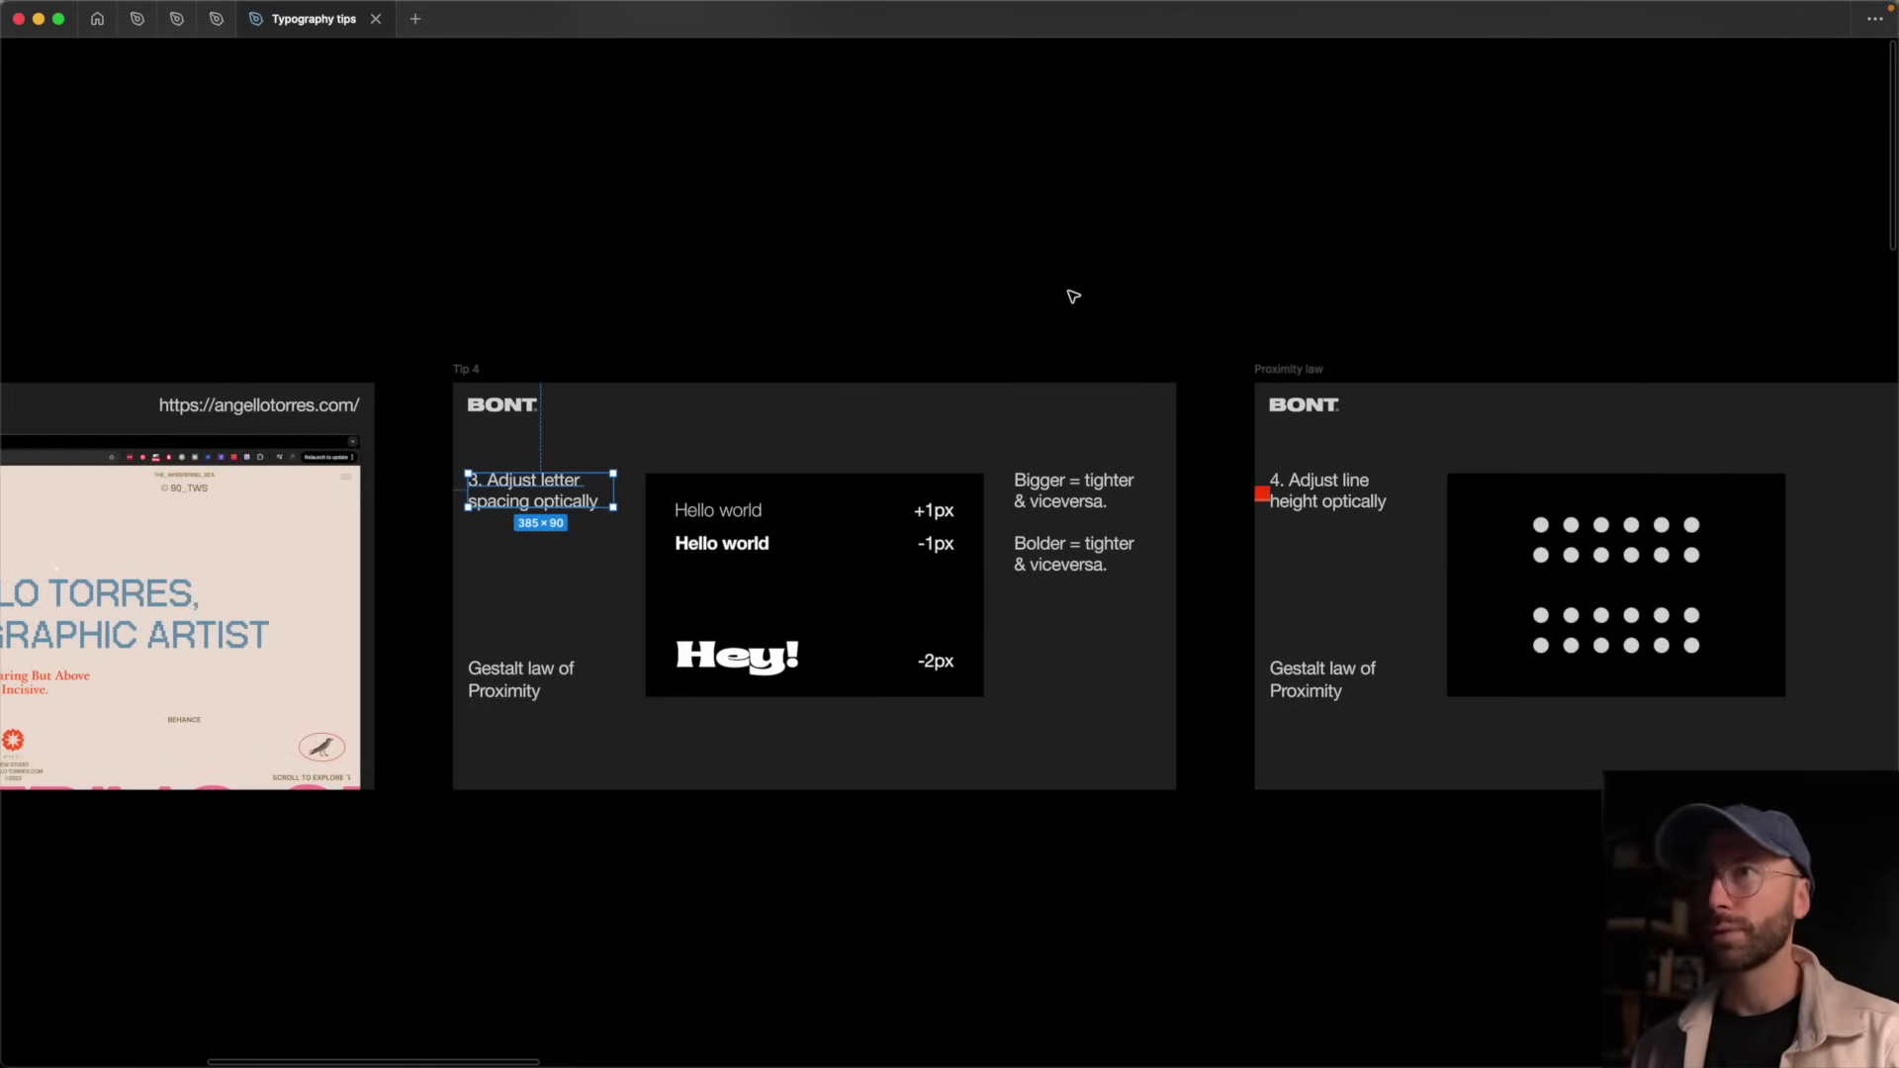
{"action": "scroll", "coordinate": [1326, 349], "scroll_direction": "right", "scroll_amount": 10}
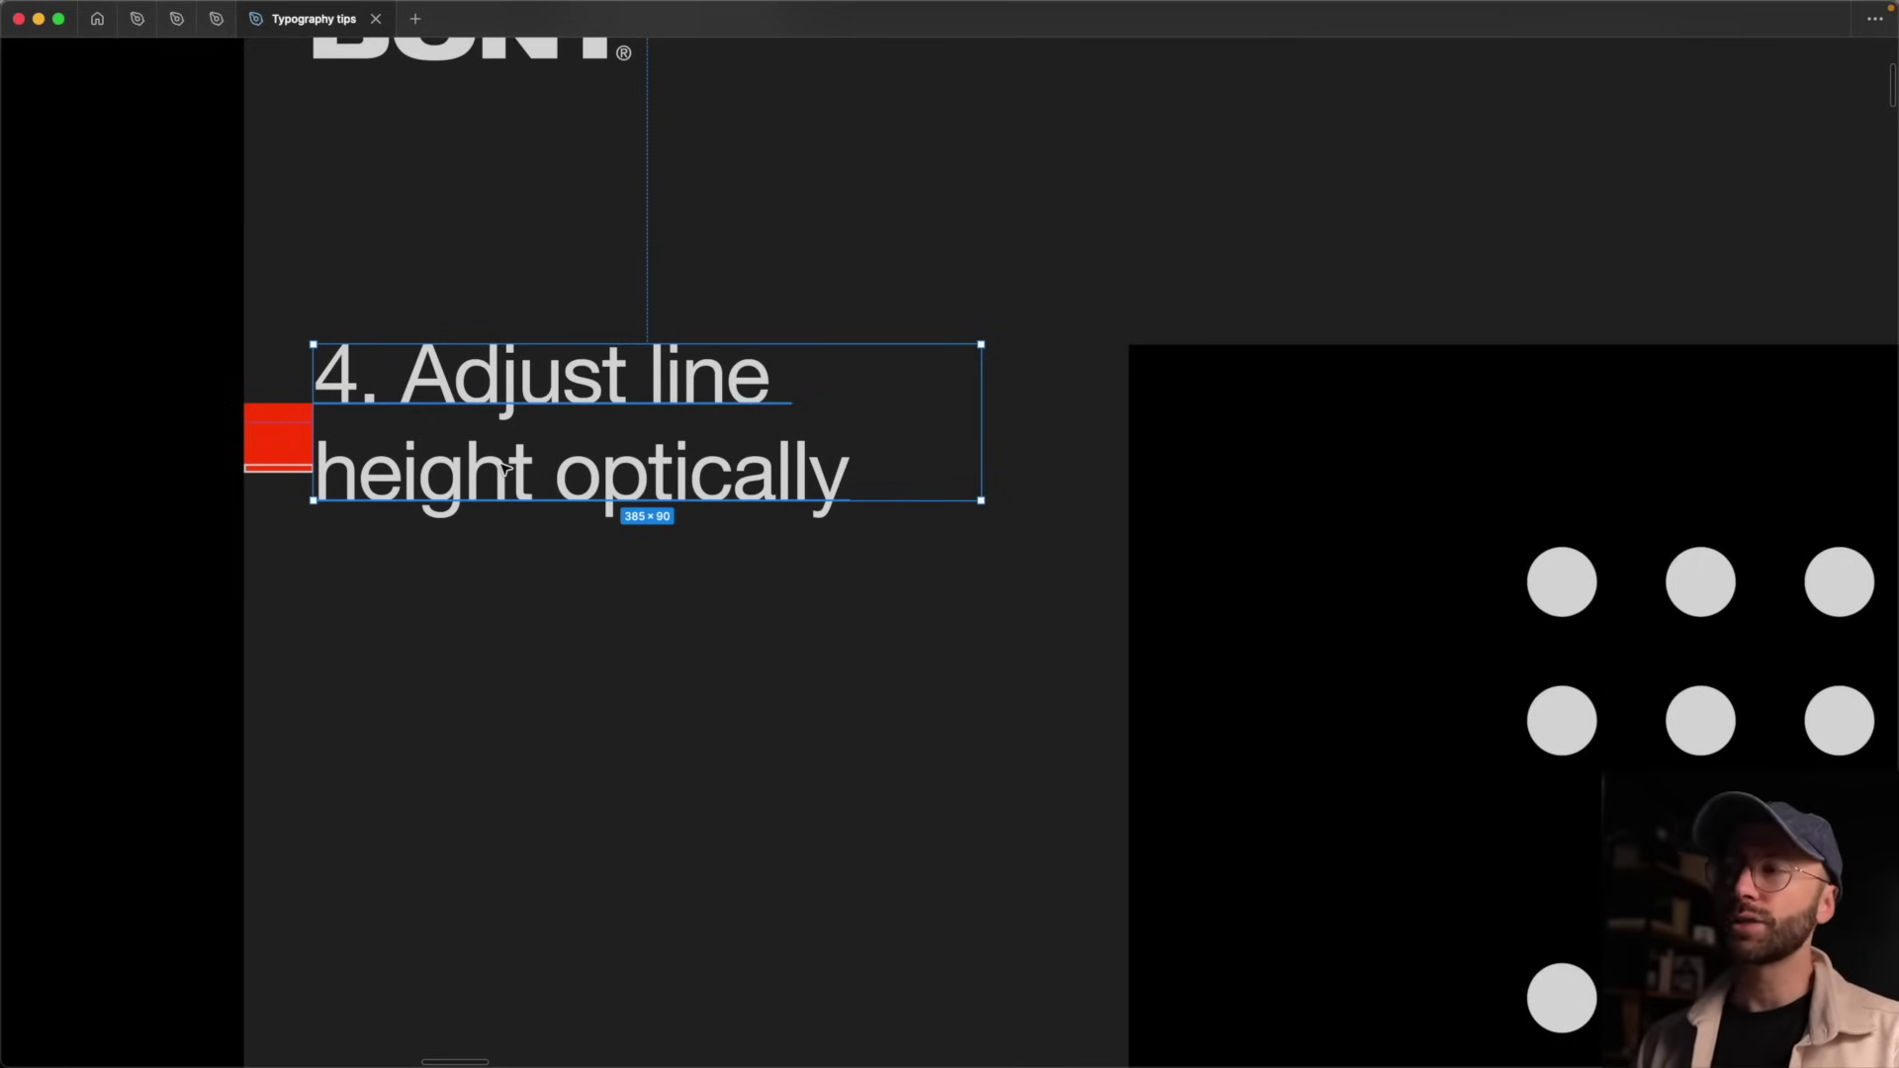
{"action": "key", "text": "super+backslash"}
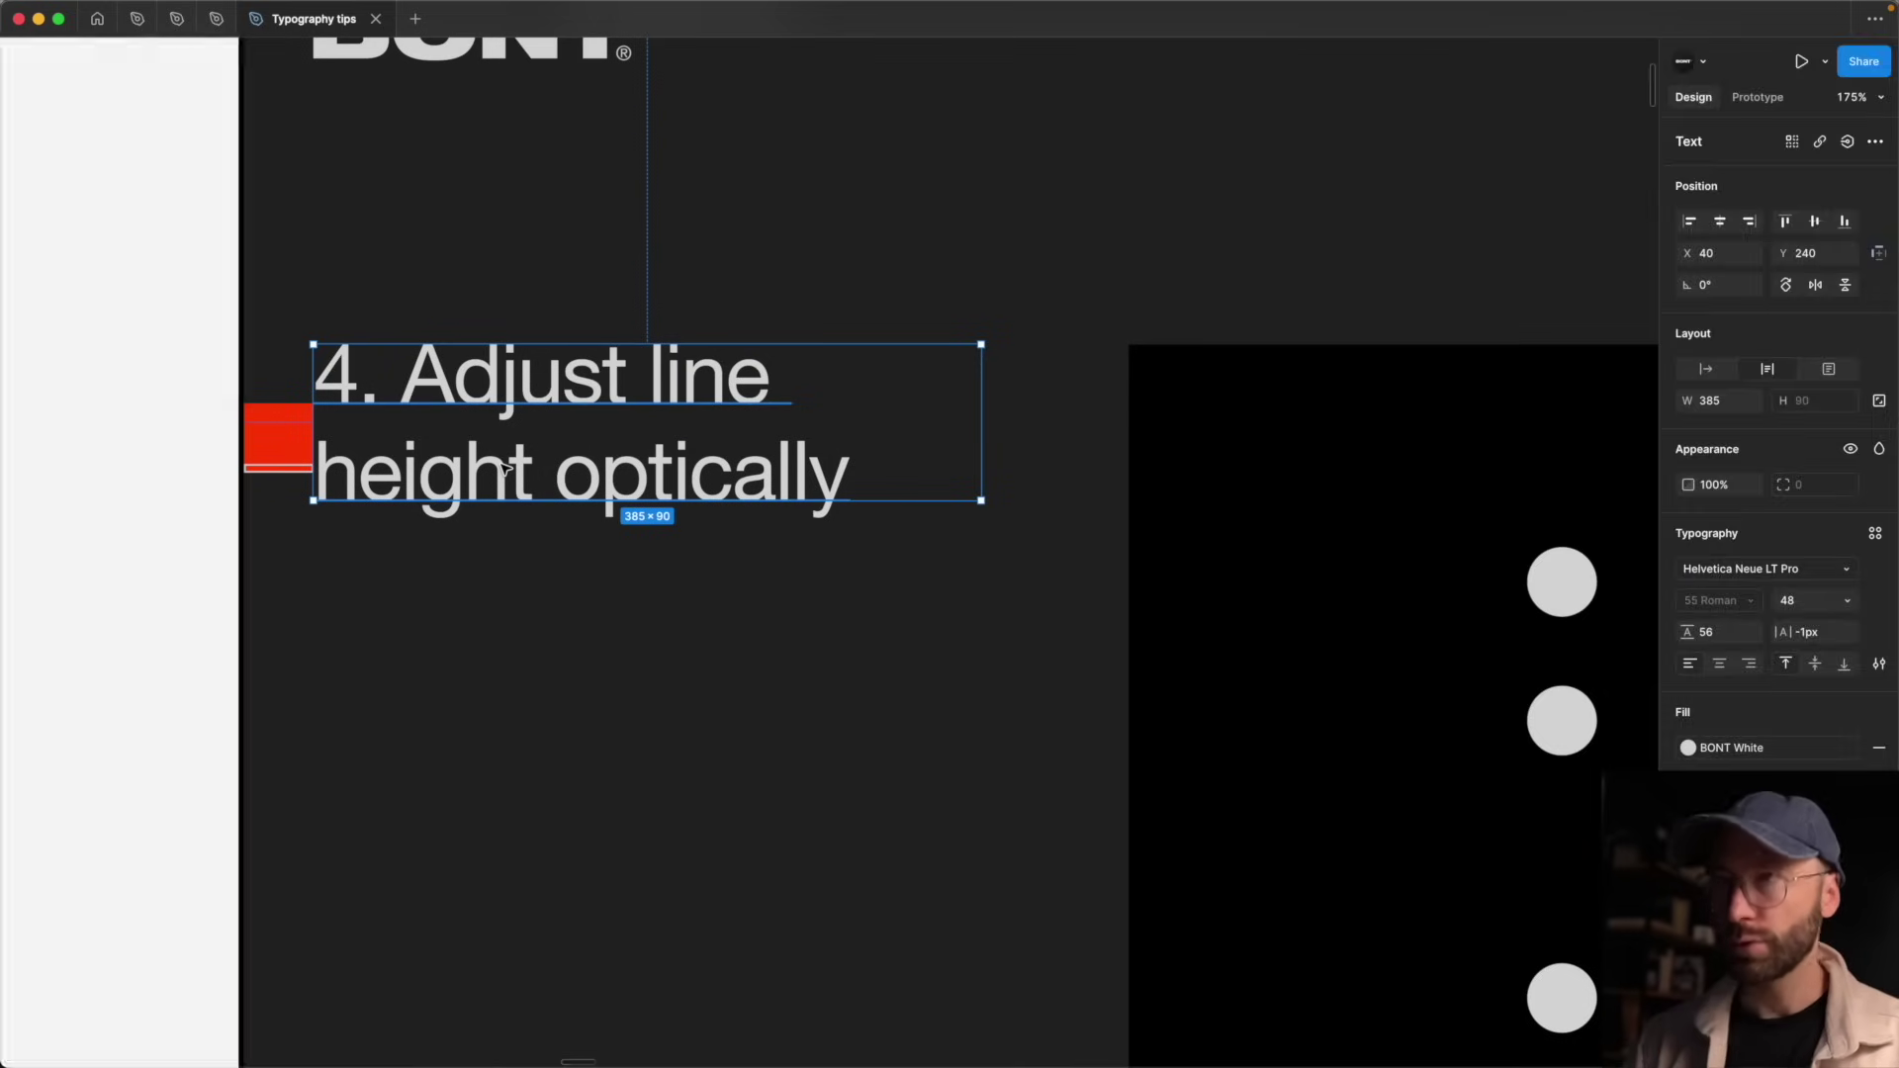
{"action": "left_click", "coordinate": [1719, 638]}
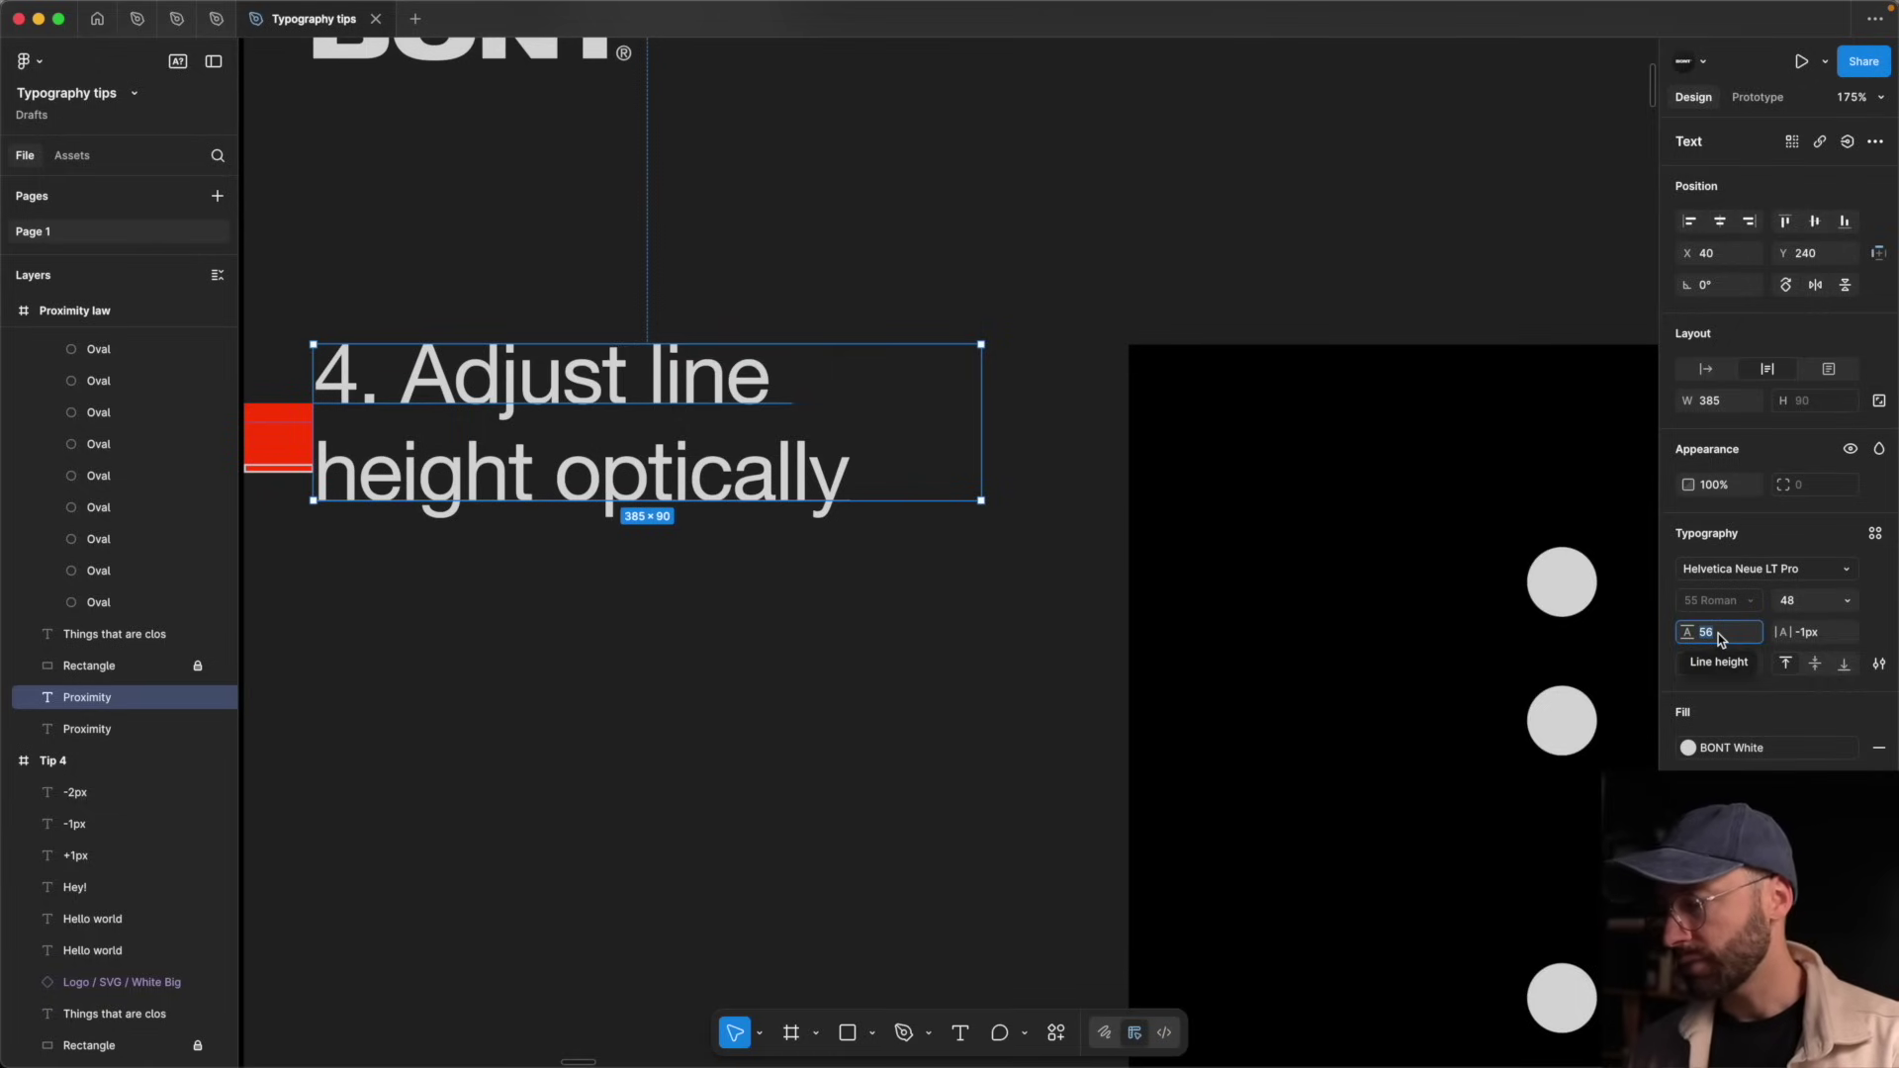
{"action": "type", "text": "48*1."}
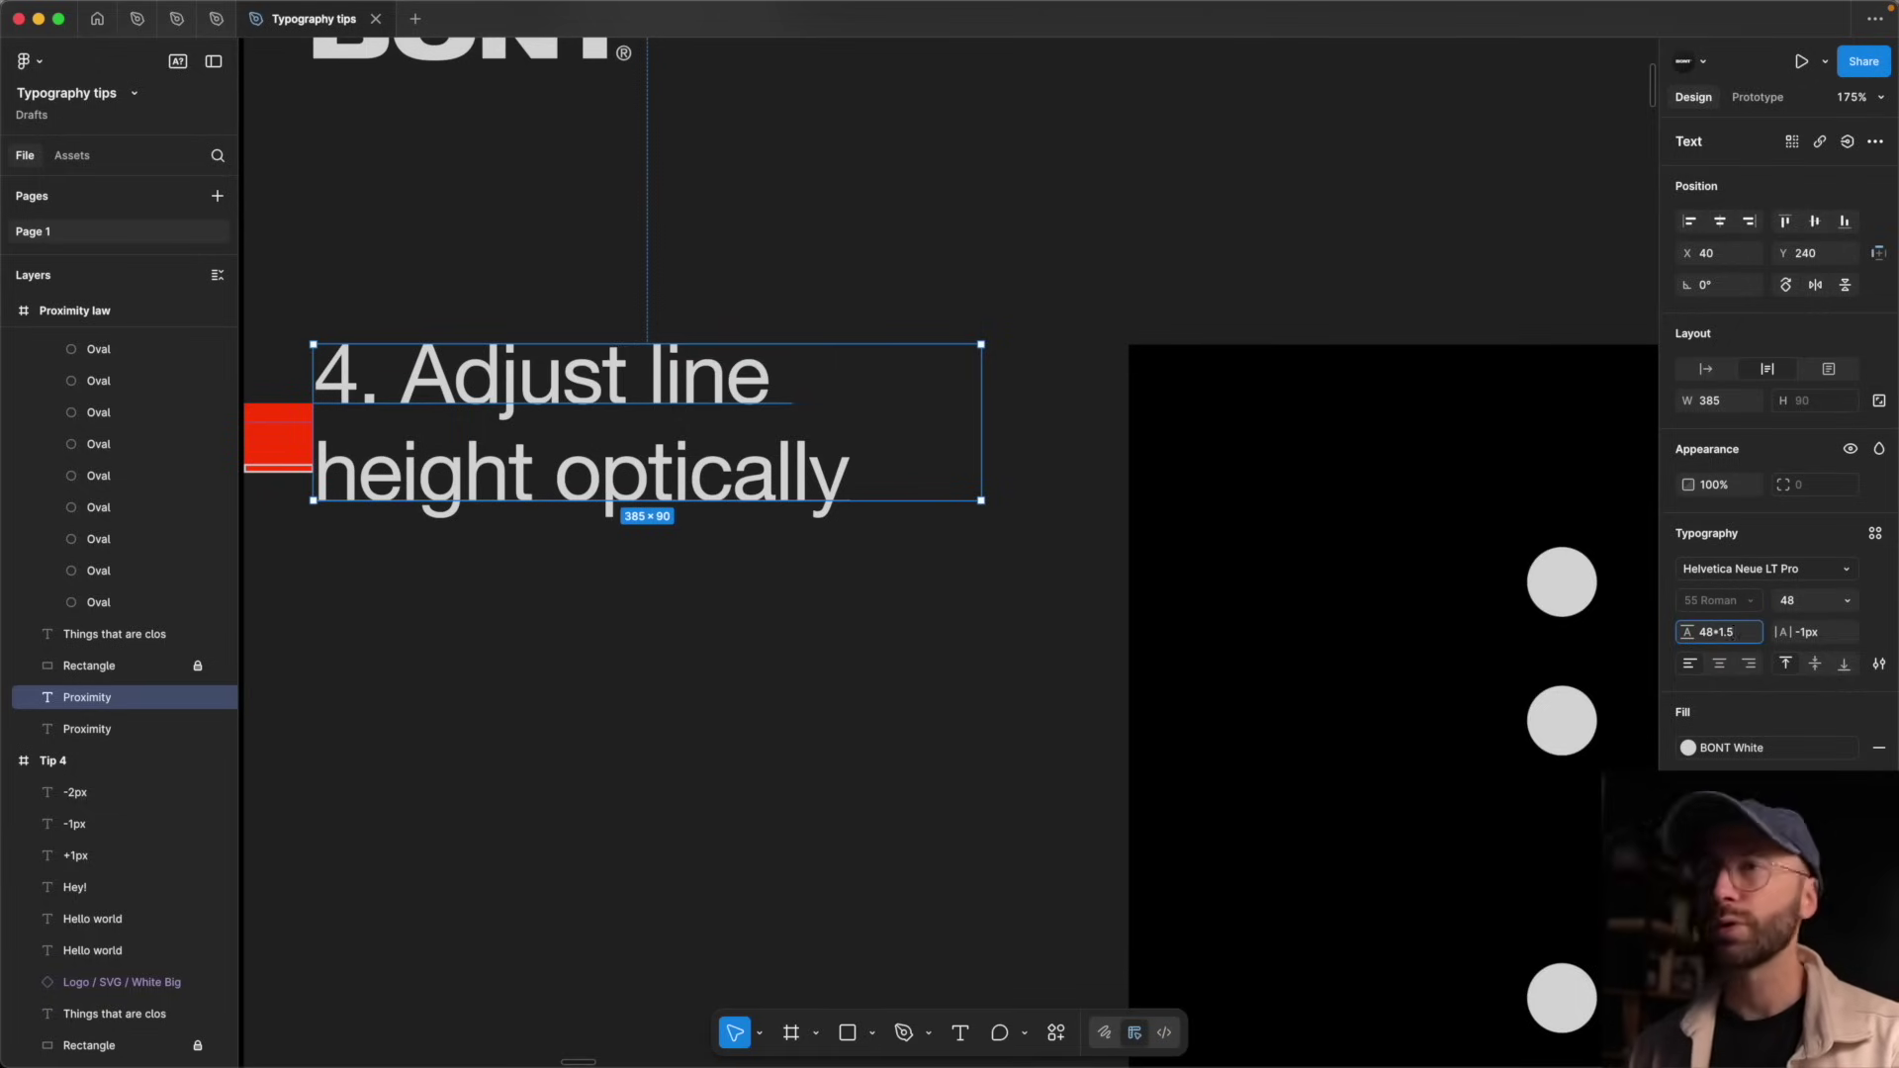
{"action": "key", "text": "Return"}
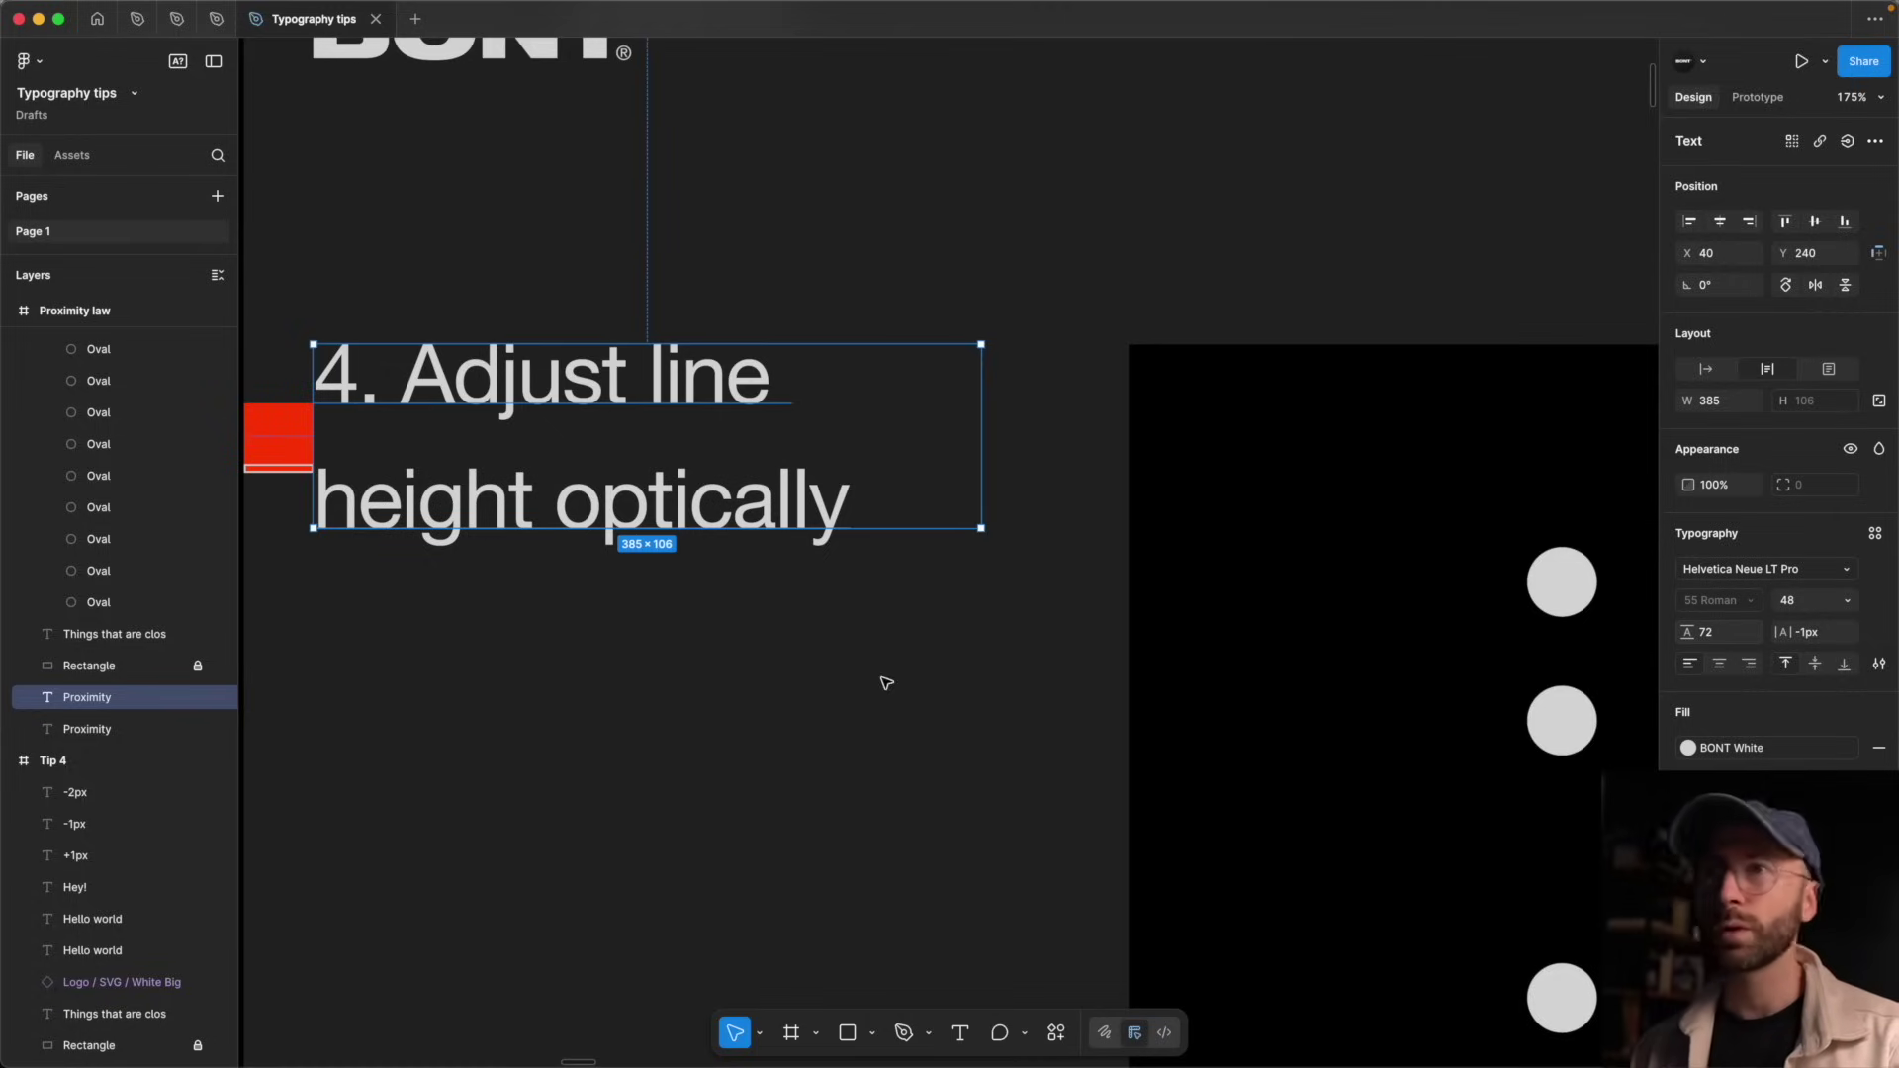
- Check the 72 line height at 100% zoom by deselecting and reselecting the heading
{"action": "left_click", "coordinate": [887, 682]}
{"action": "left_click", "coordinate": [572, 453]}
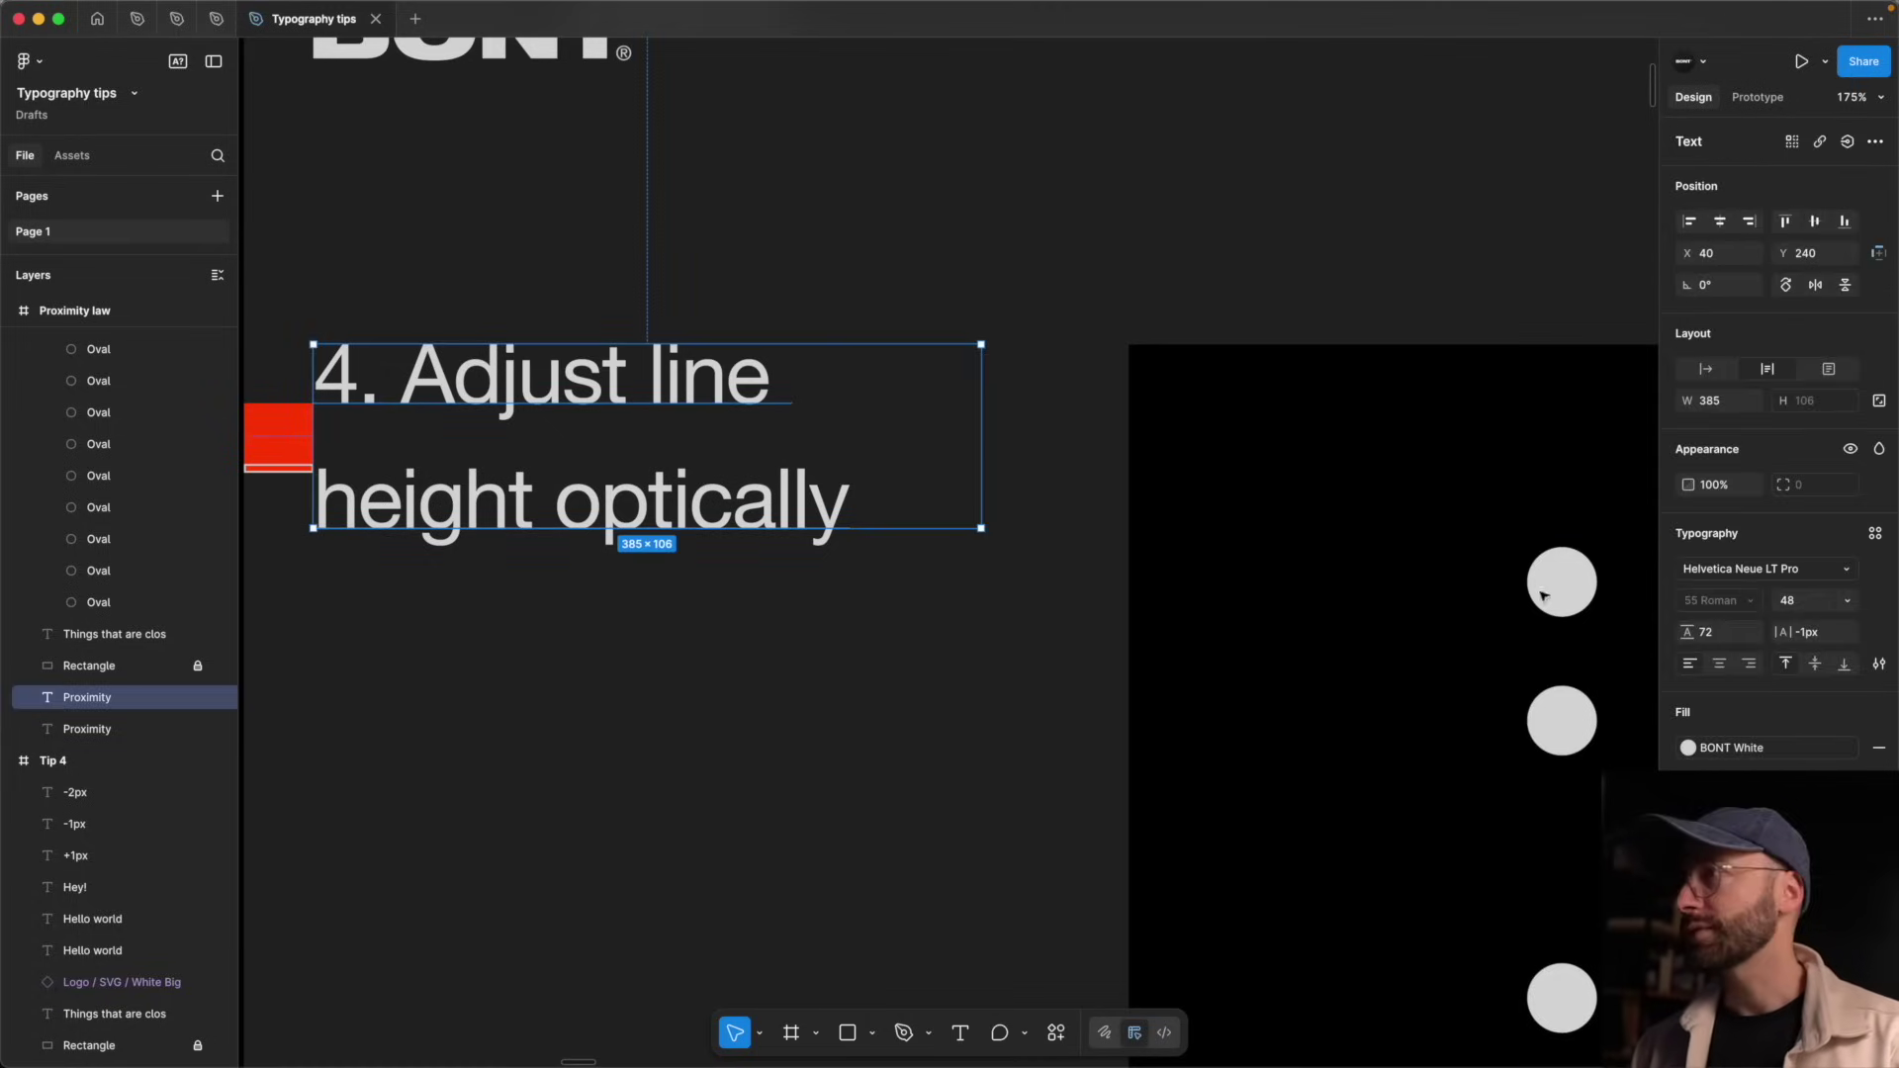
{"action": "left_click", "coordinate": [893, 722]}
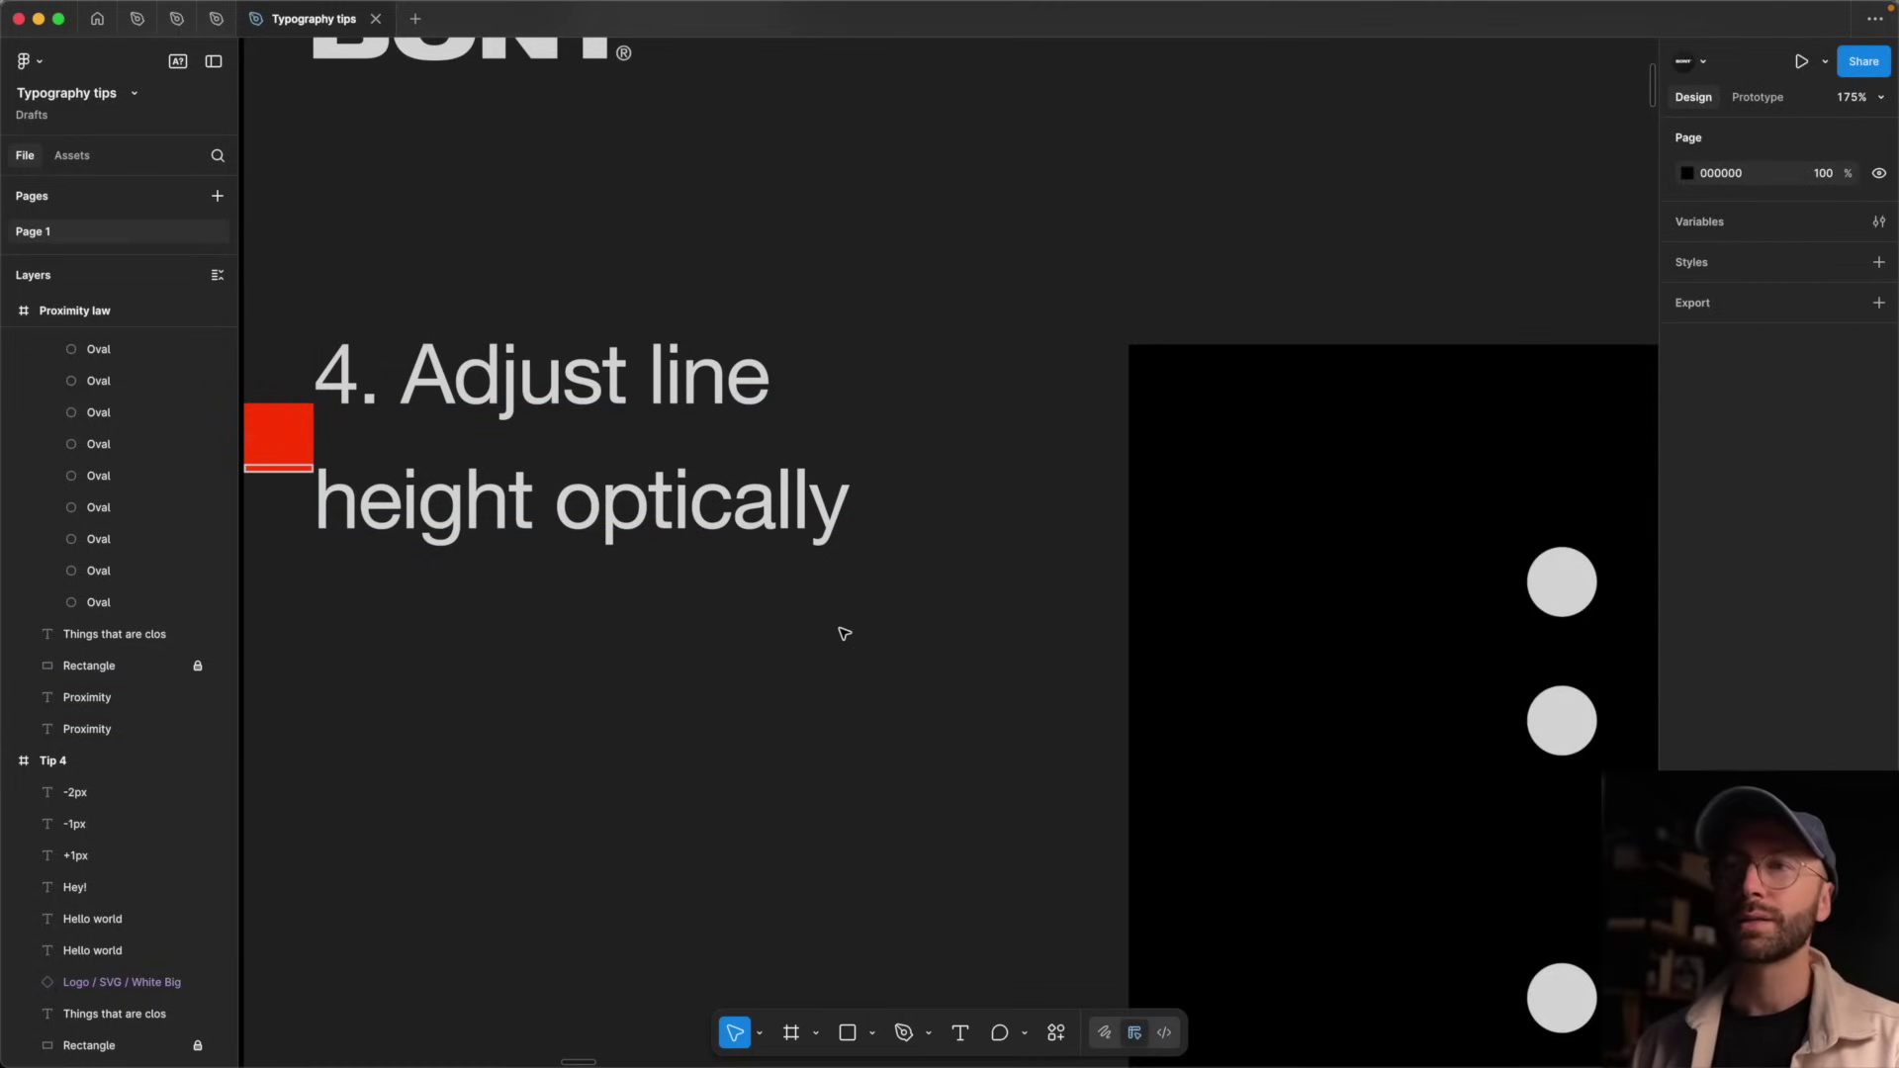
{"action": "key", "text": "shift+0"}
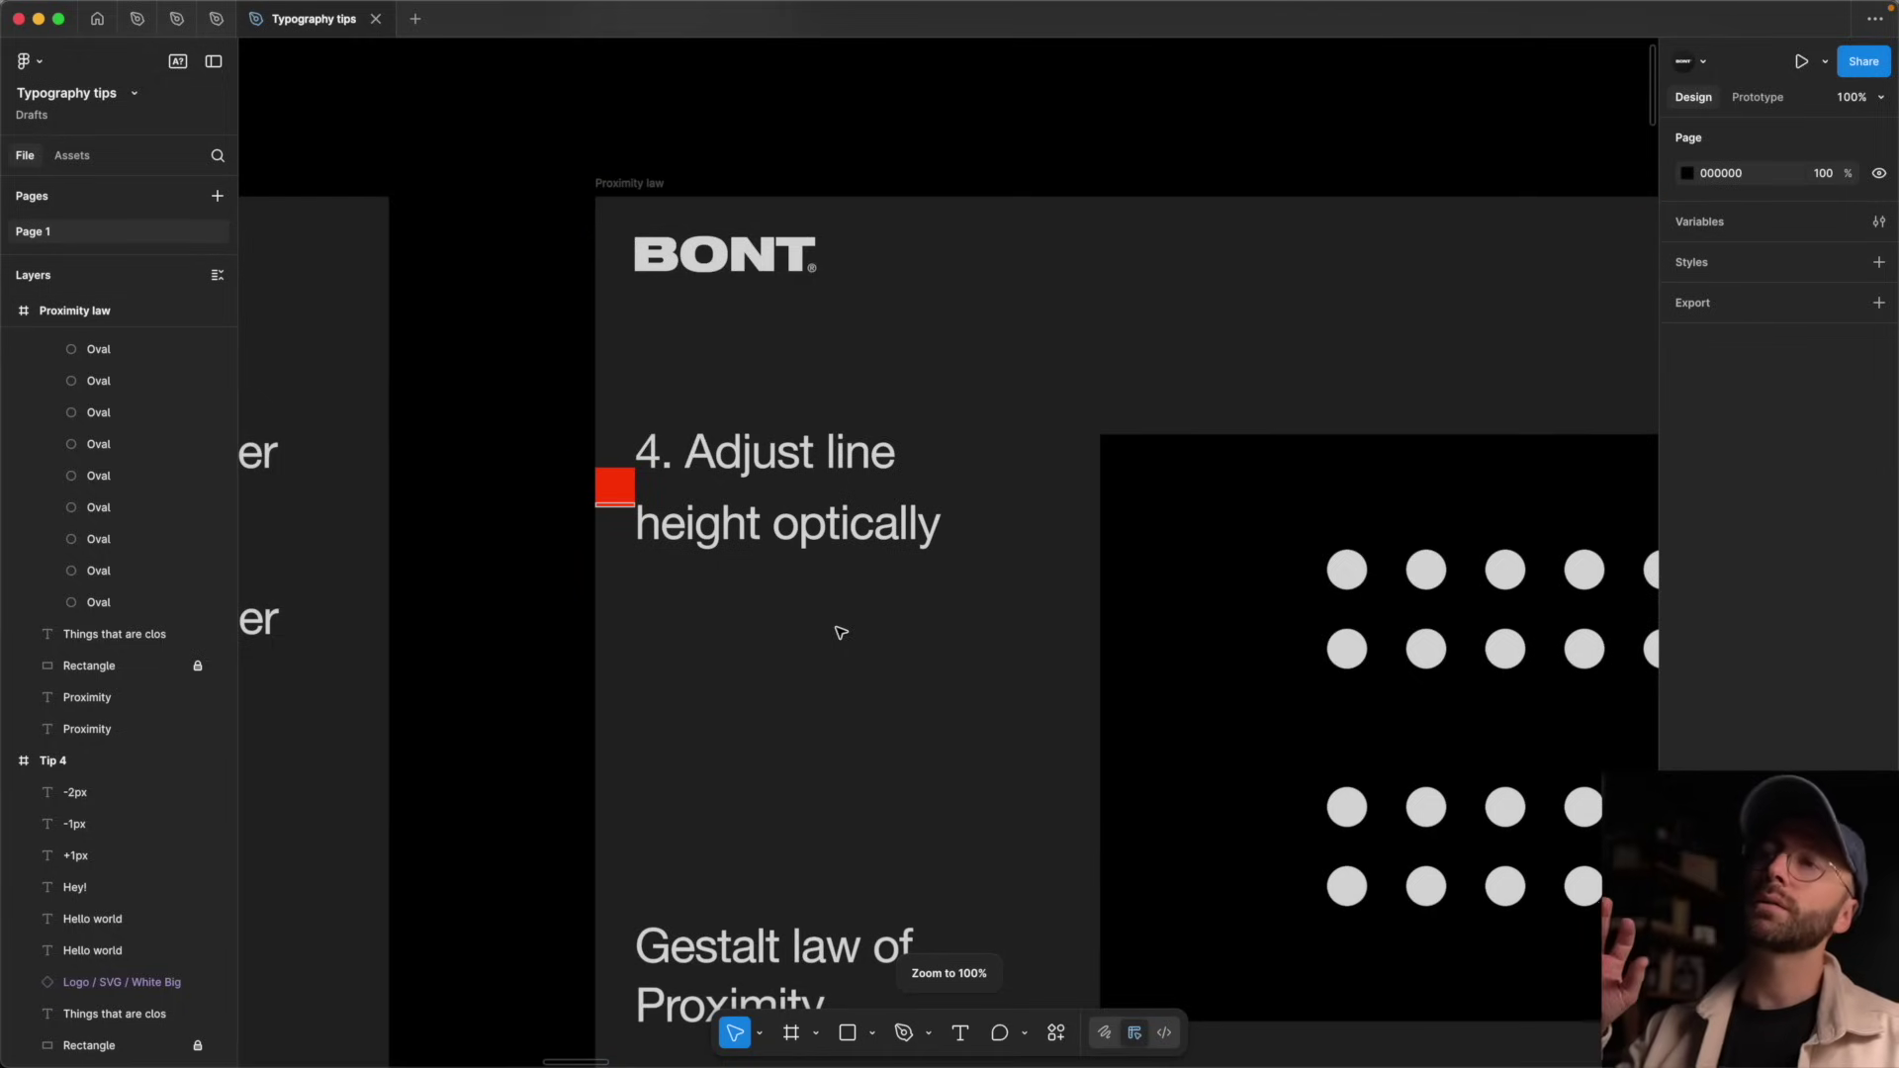
{"action": "scroll", "coordinate": [836, 627], "scroll_direction": "right", "scroll_amount": 5}
{"action": "scroll", "coordinate": [837, 626], "scroll_direction": "down", "scroll_amount": 3}
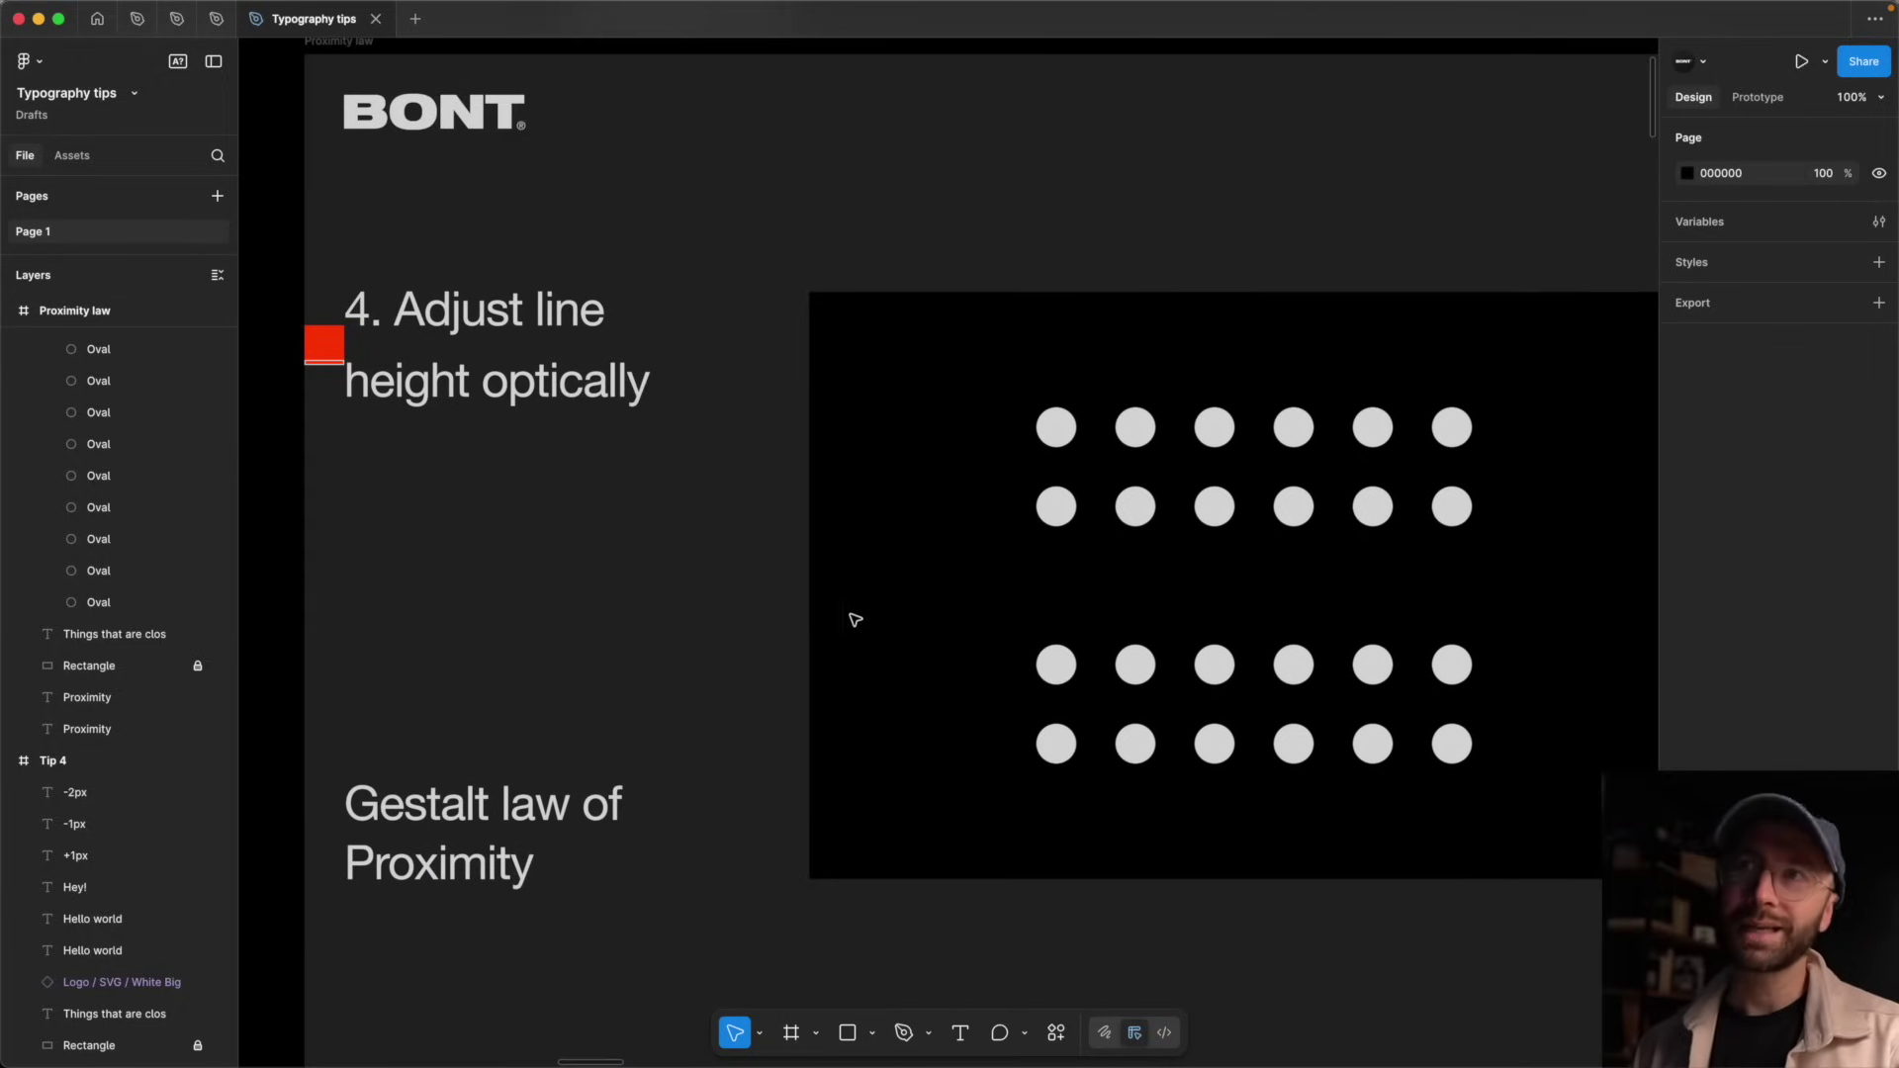
{"action": "left_click", "coordinate": [496, 397]}
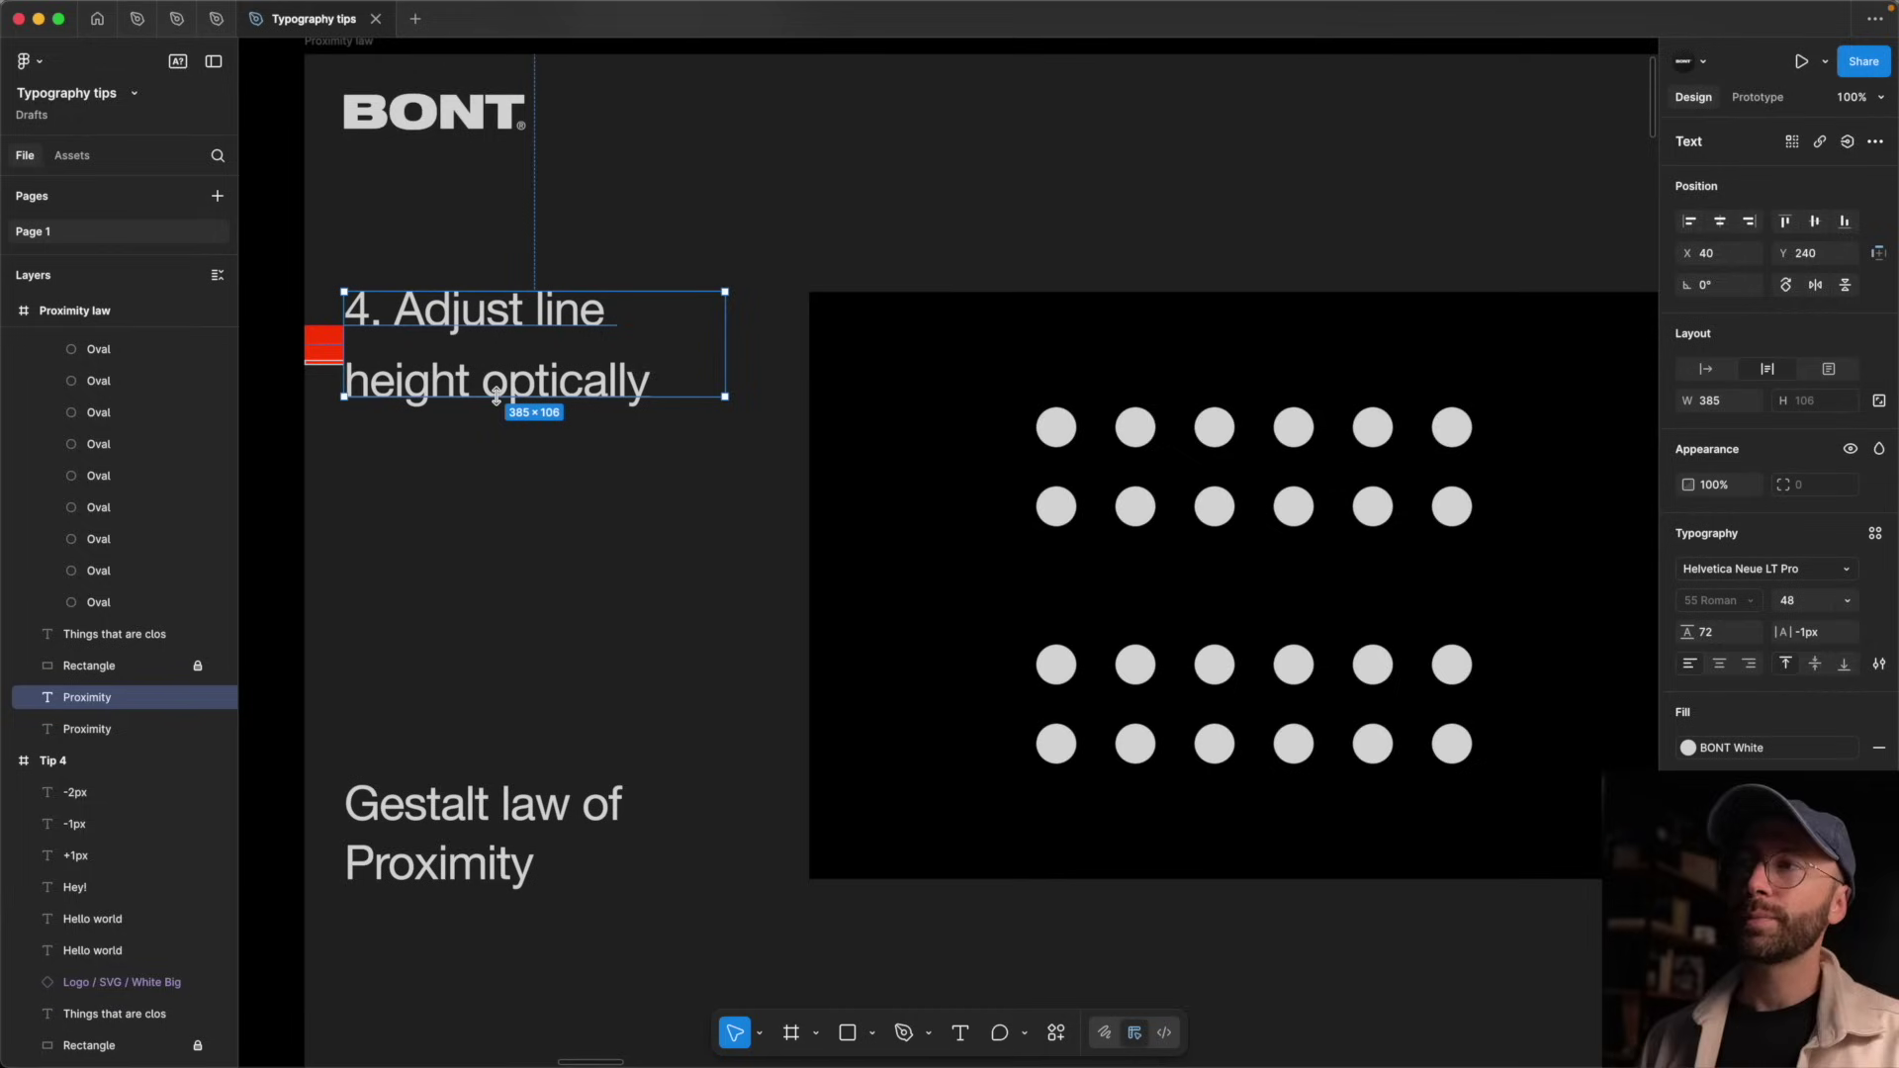
{"action": "left_click", "coordinate": [535, 502]}
{"action": "left_click", "coordinate": [452, 392]}
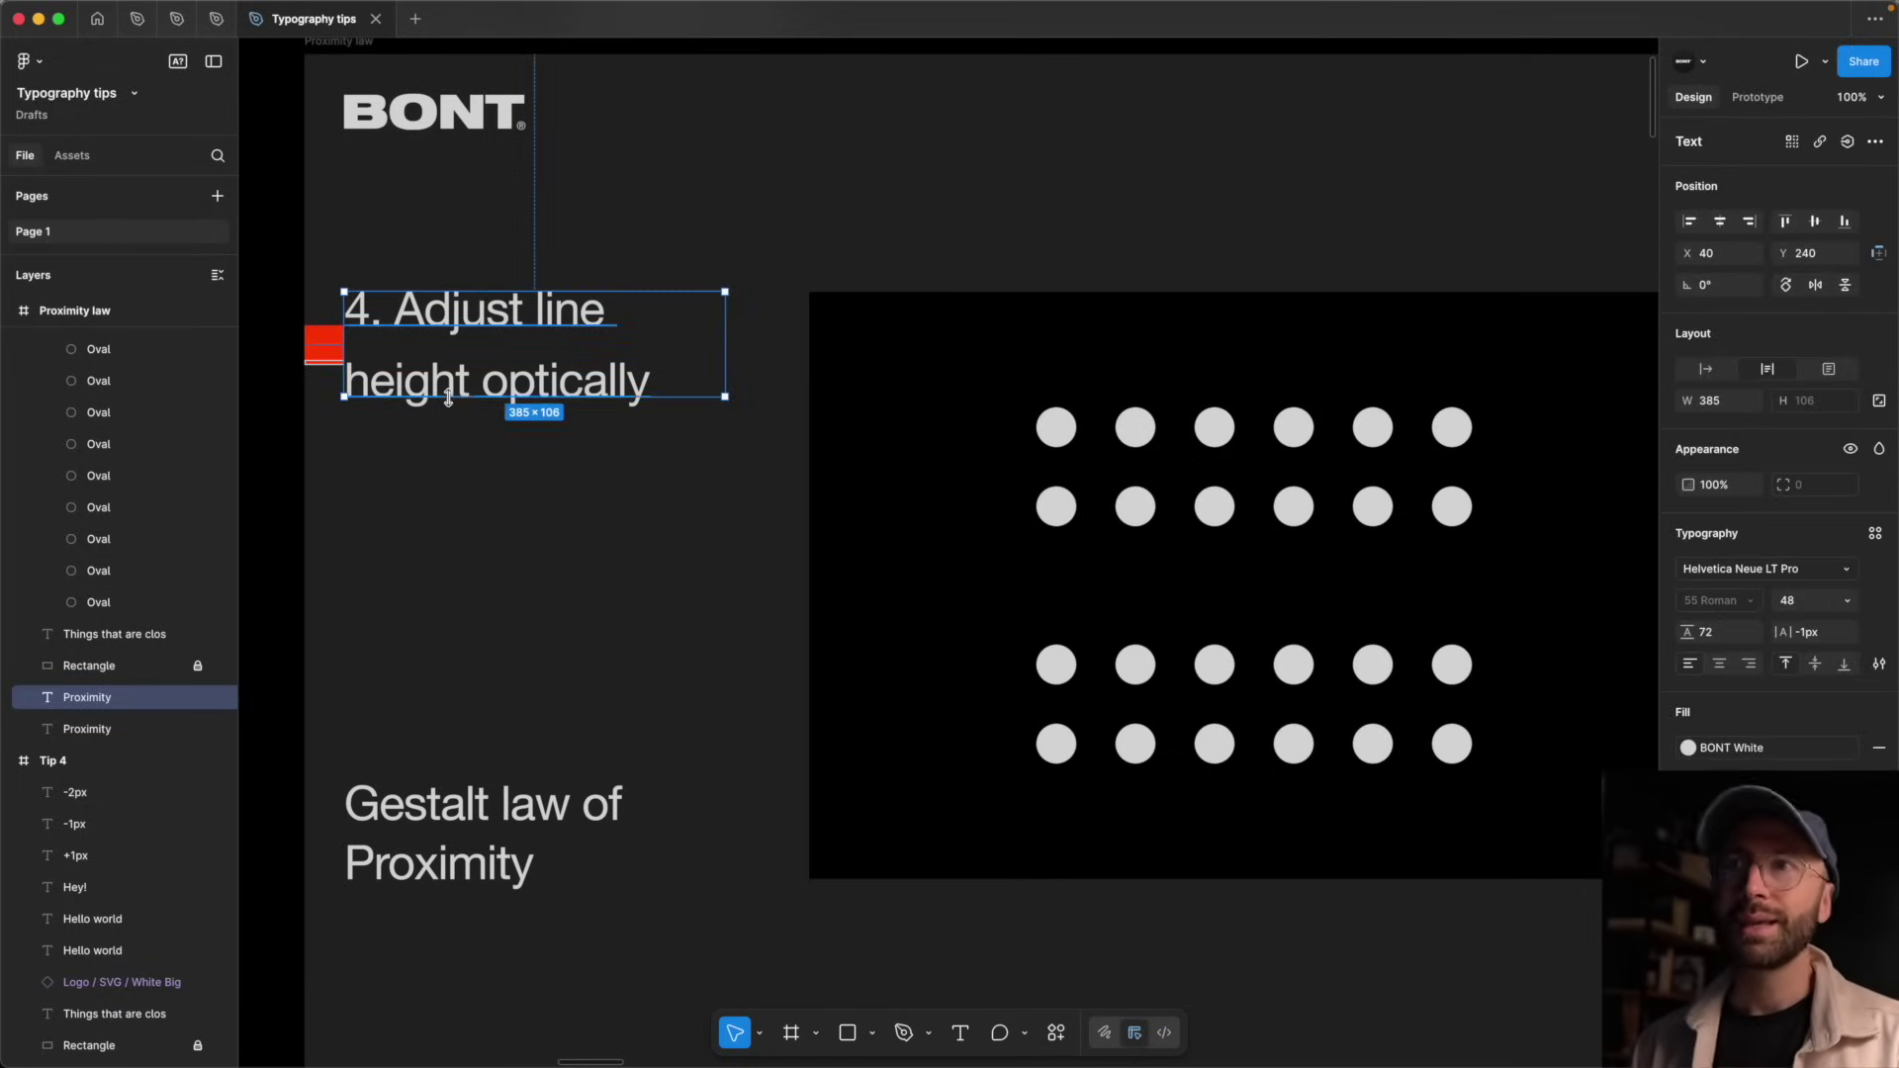
{"action": "scroll", "coordinate": [288, 310], "scroll_direction": "up", "scroll_amount": 10}
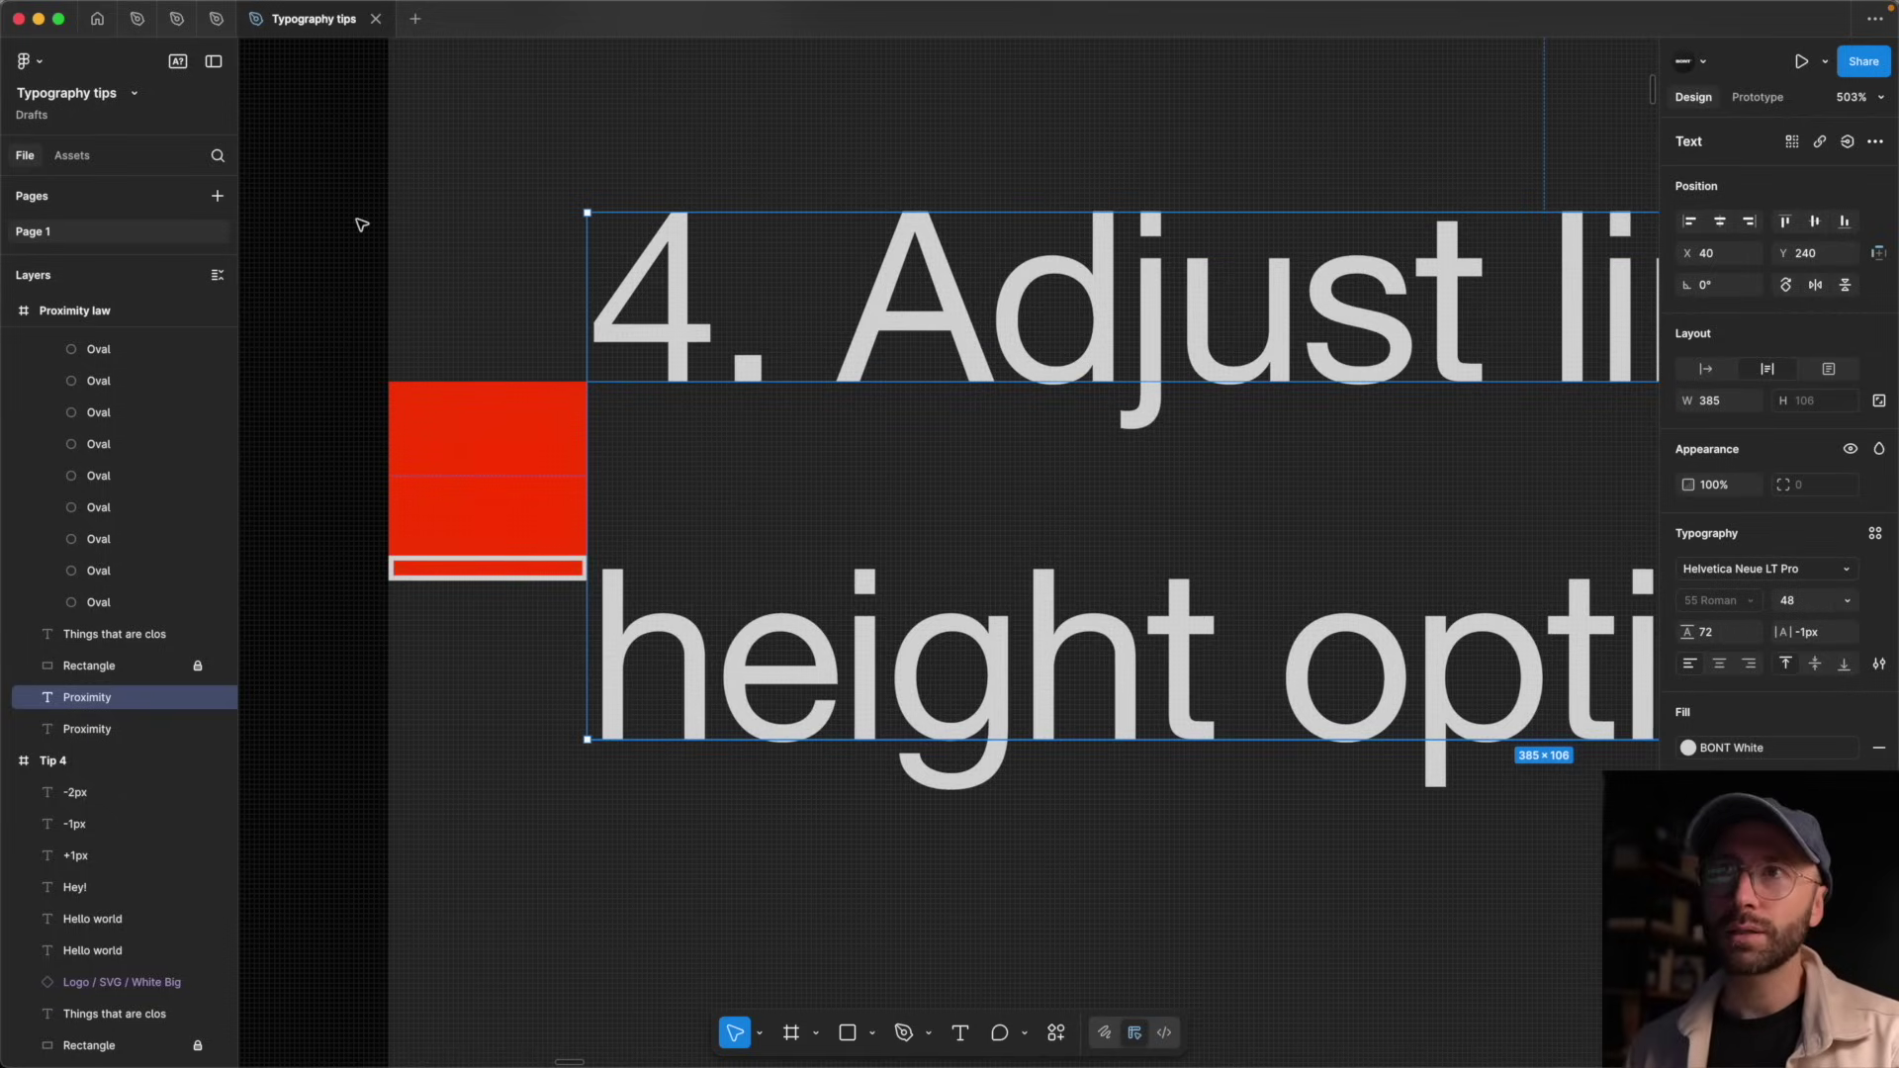
- Select the line-height heading and the red square marker beside it
{"action": "left_click_drag", "start_coordinate": [362, 225], "coordinate": [624, 280]}
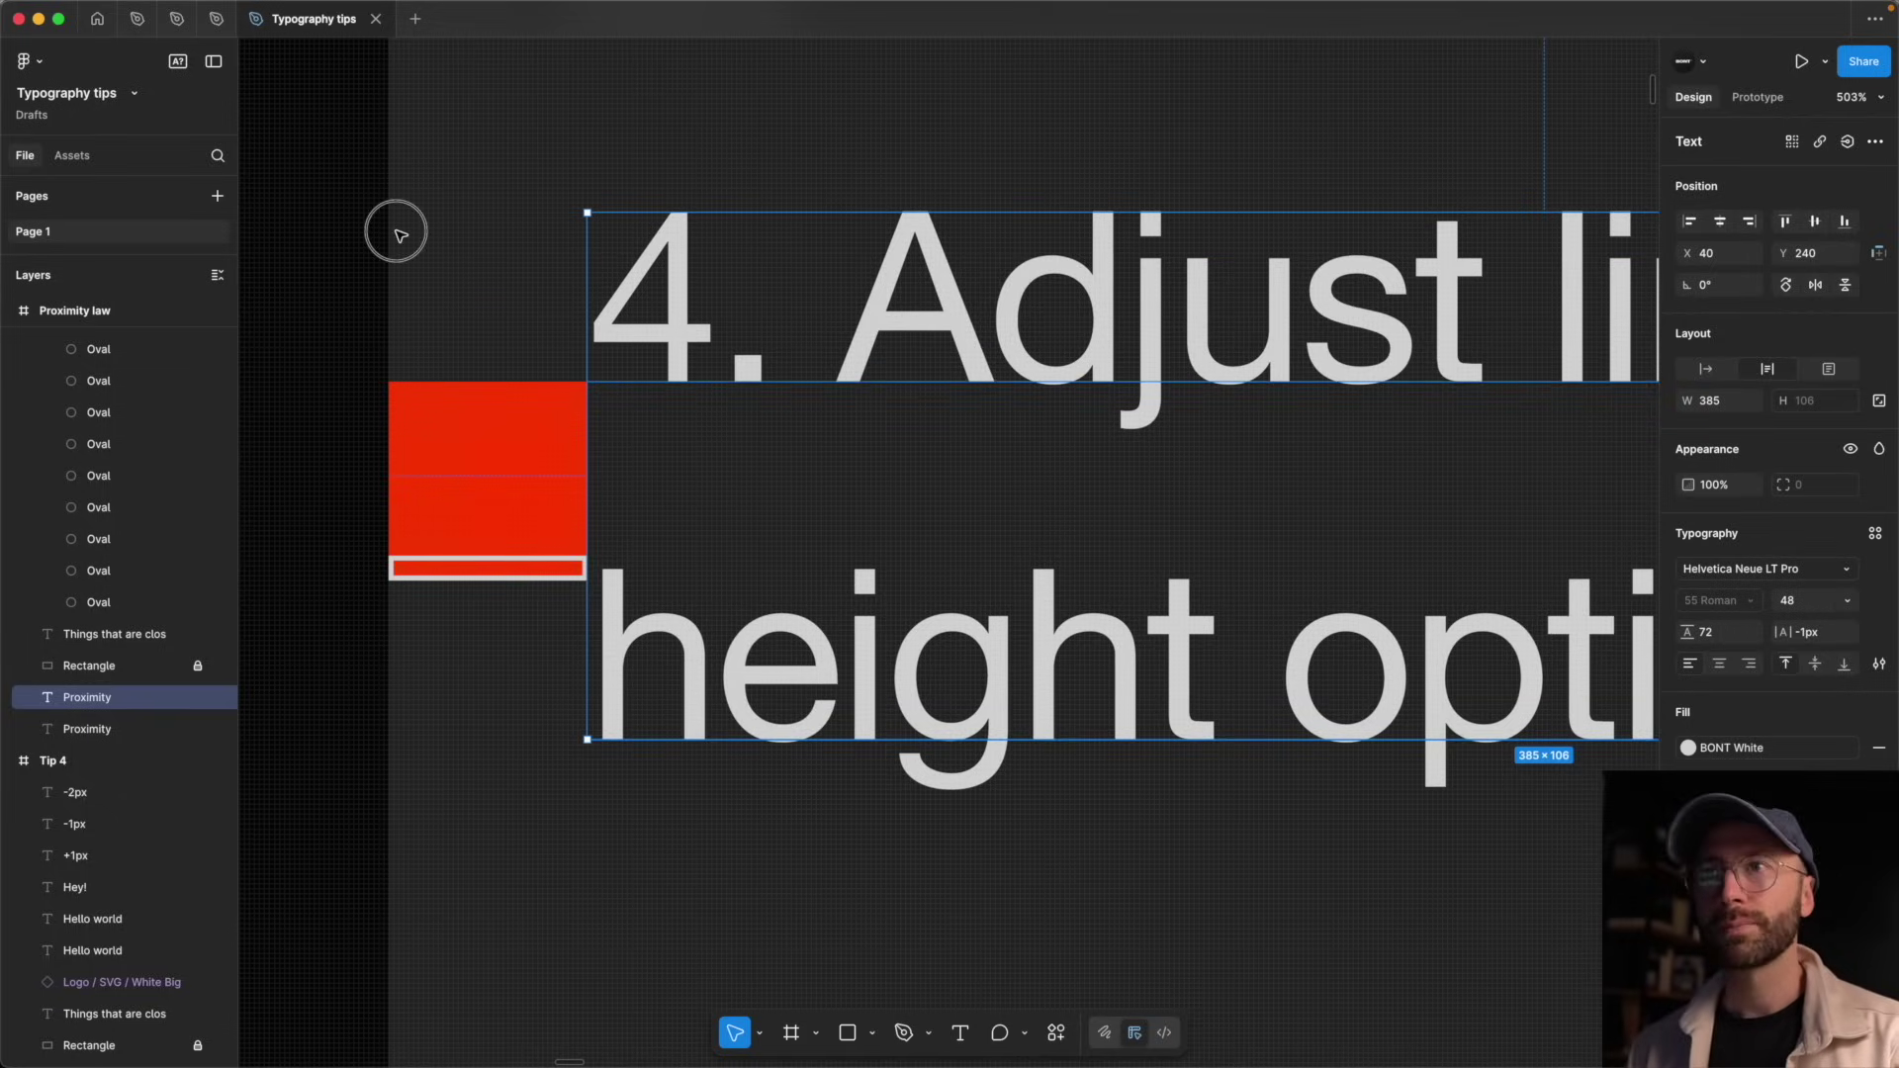
{"action": "left_click", "coordinate": [401, 236]}
{"action": "left_click", "coordinate": [506, 442]}
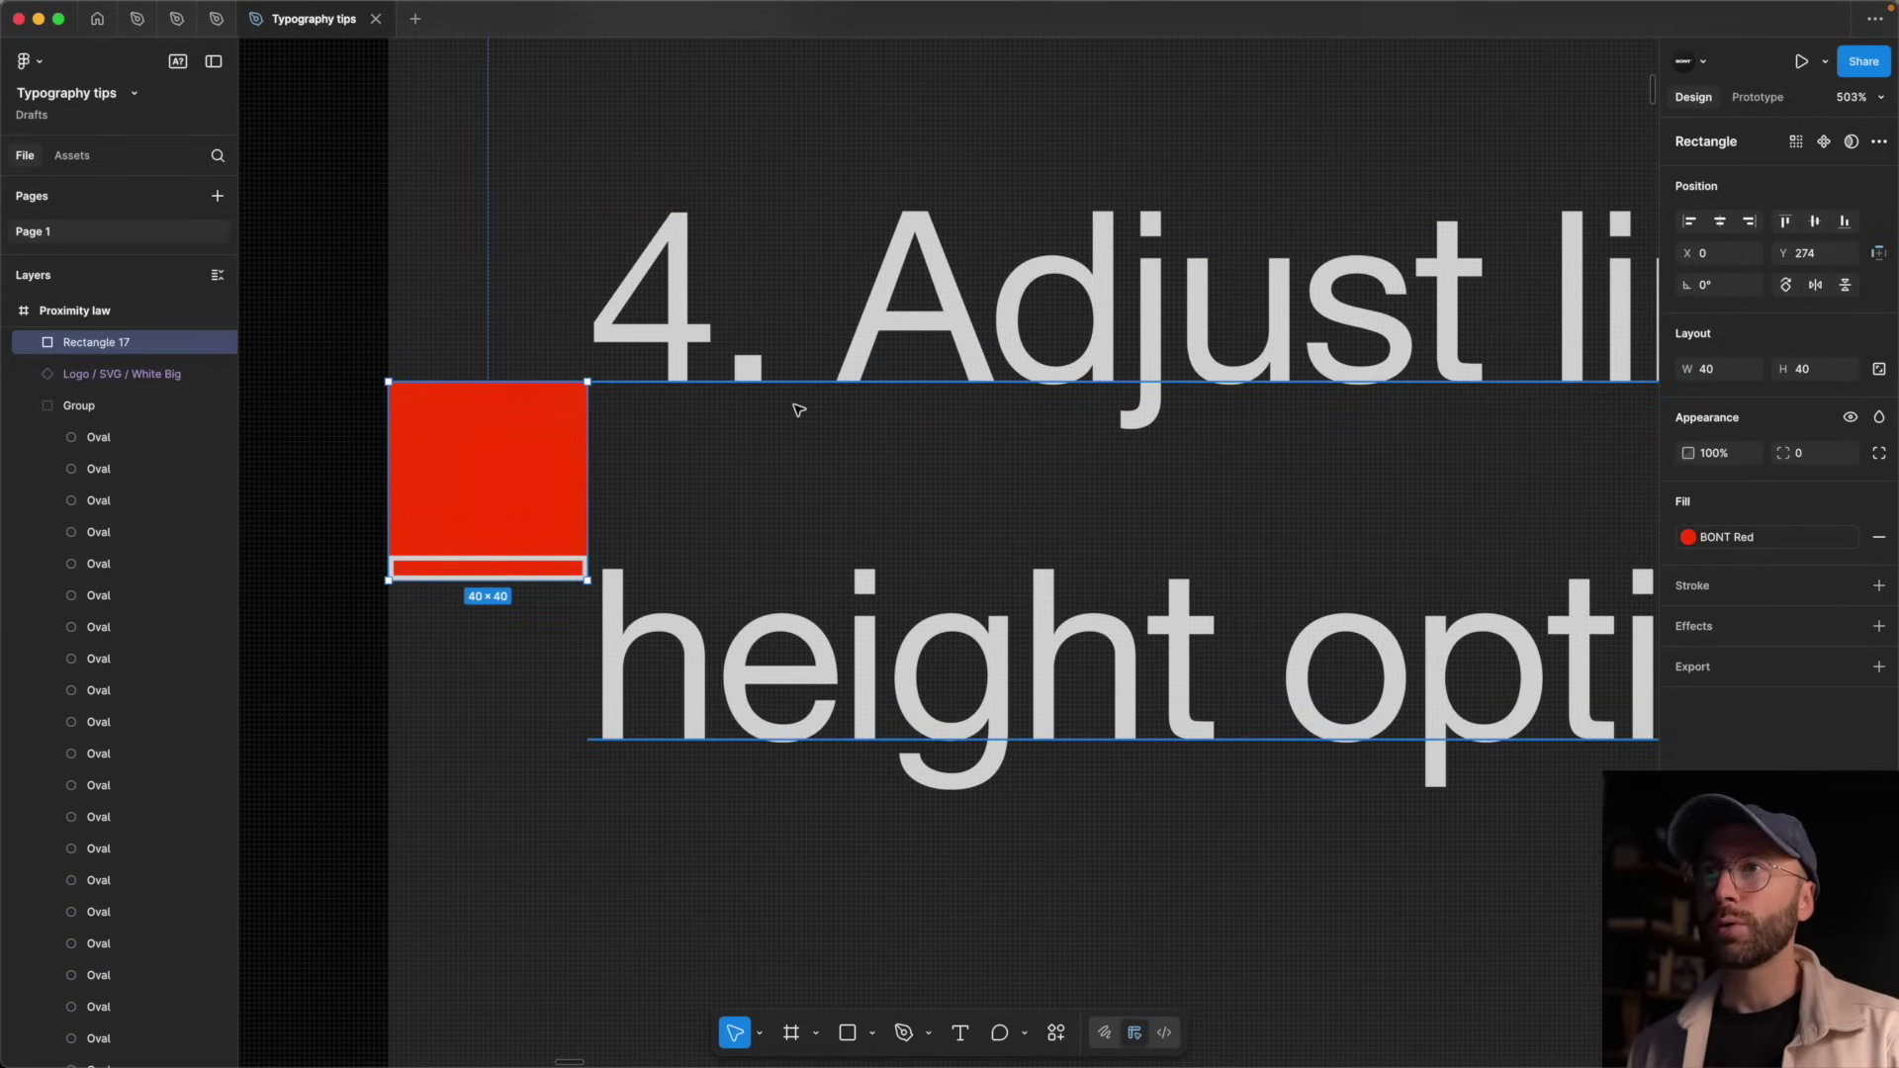
{"action": "left_click", "coordinate": [808, 354]}
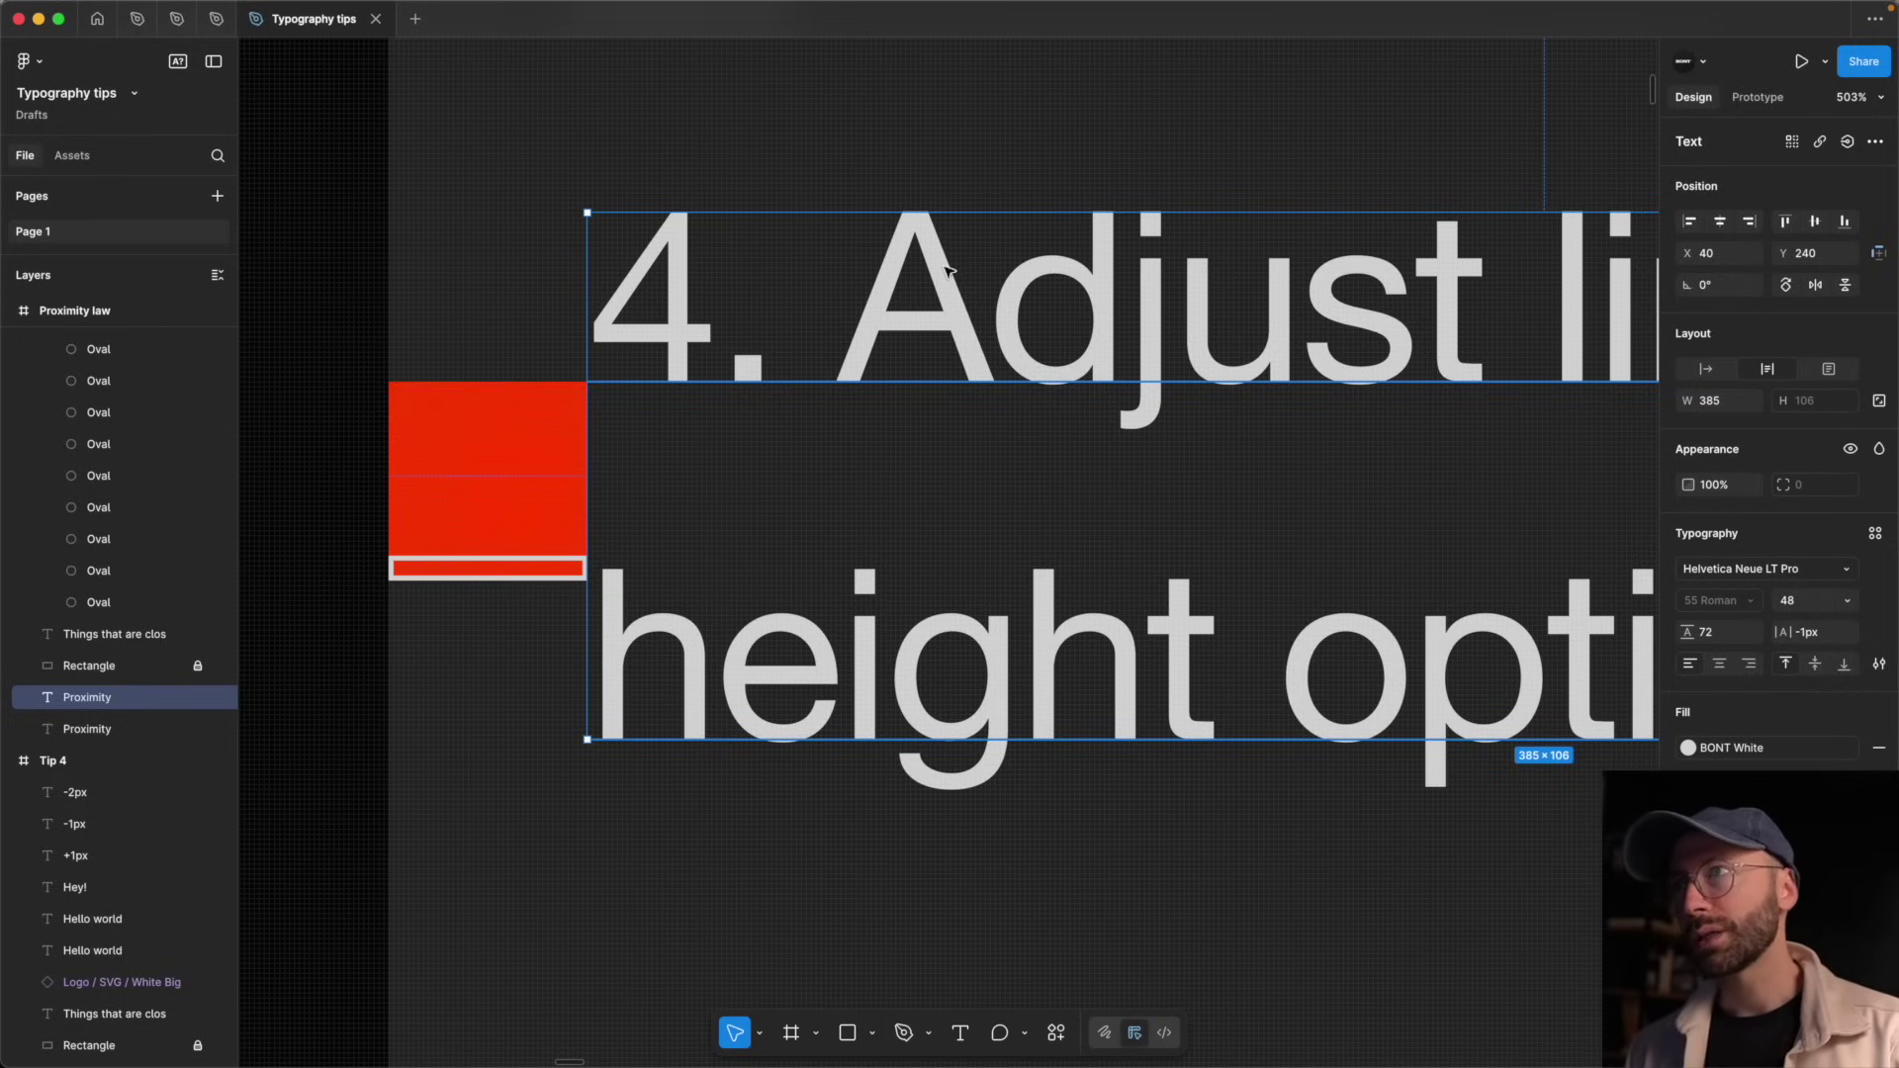
{"action": "scroll", "coordinate": [947, 270], "scroll_direction": "right", "scroll_amount": 5}
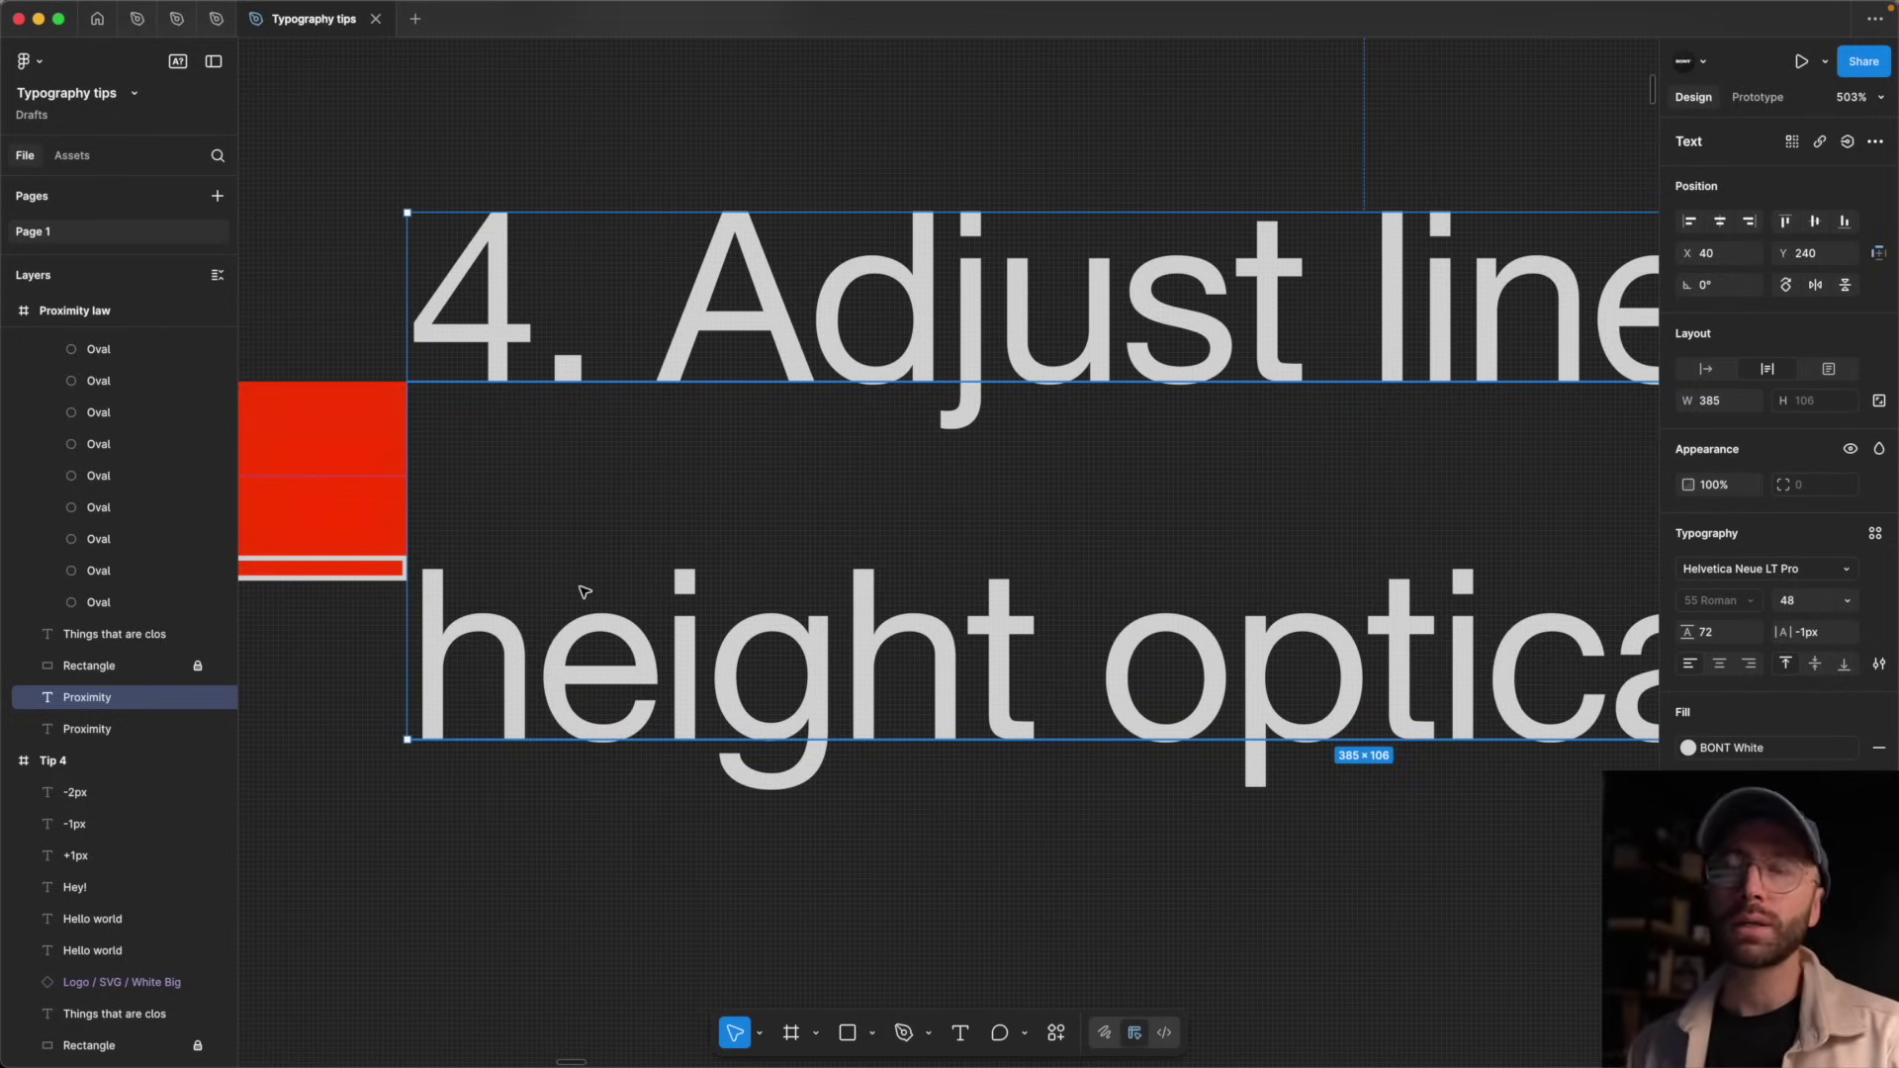
{"action": "scroll", "coordinate": [586, 592], "scroll_direction": "up", "scroll_amount": 5}
- Make the red rectangle 47 px tall, try 99 px wide, then undo back to 40 wide
{"action": "left_click", "coordinate": [458, 508]}
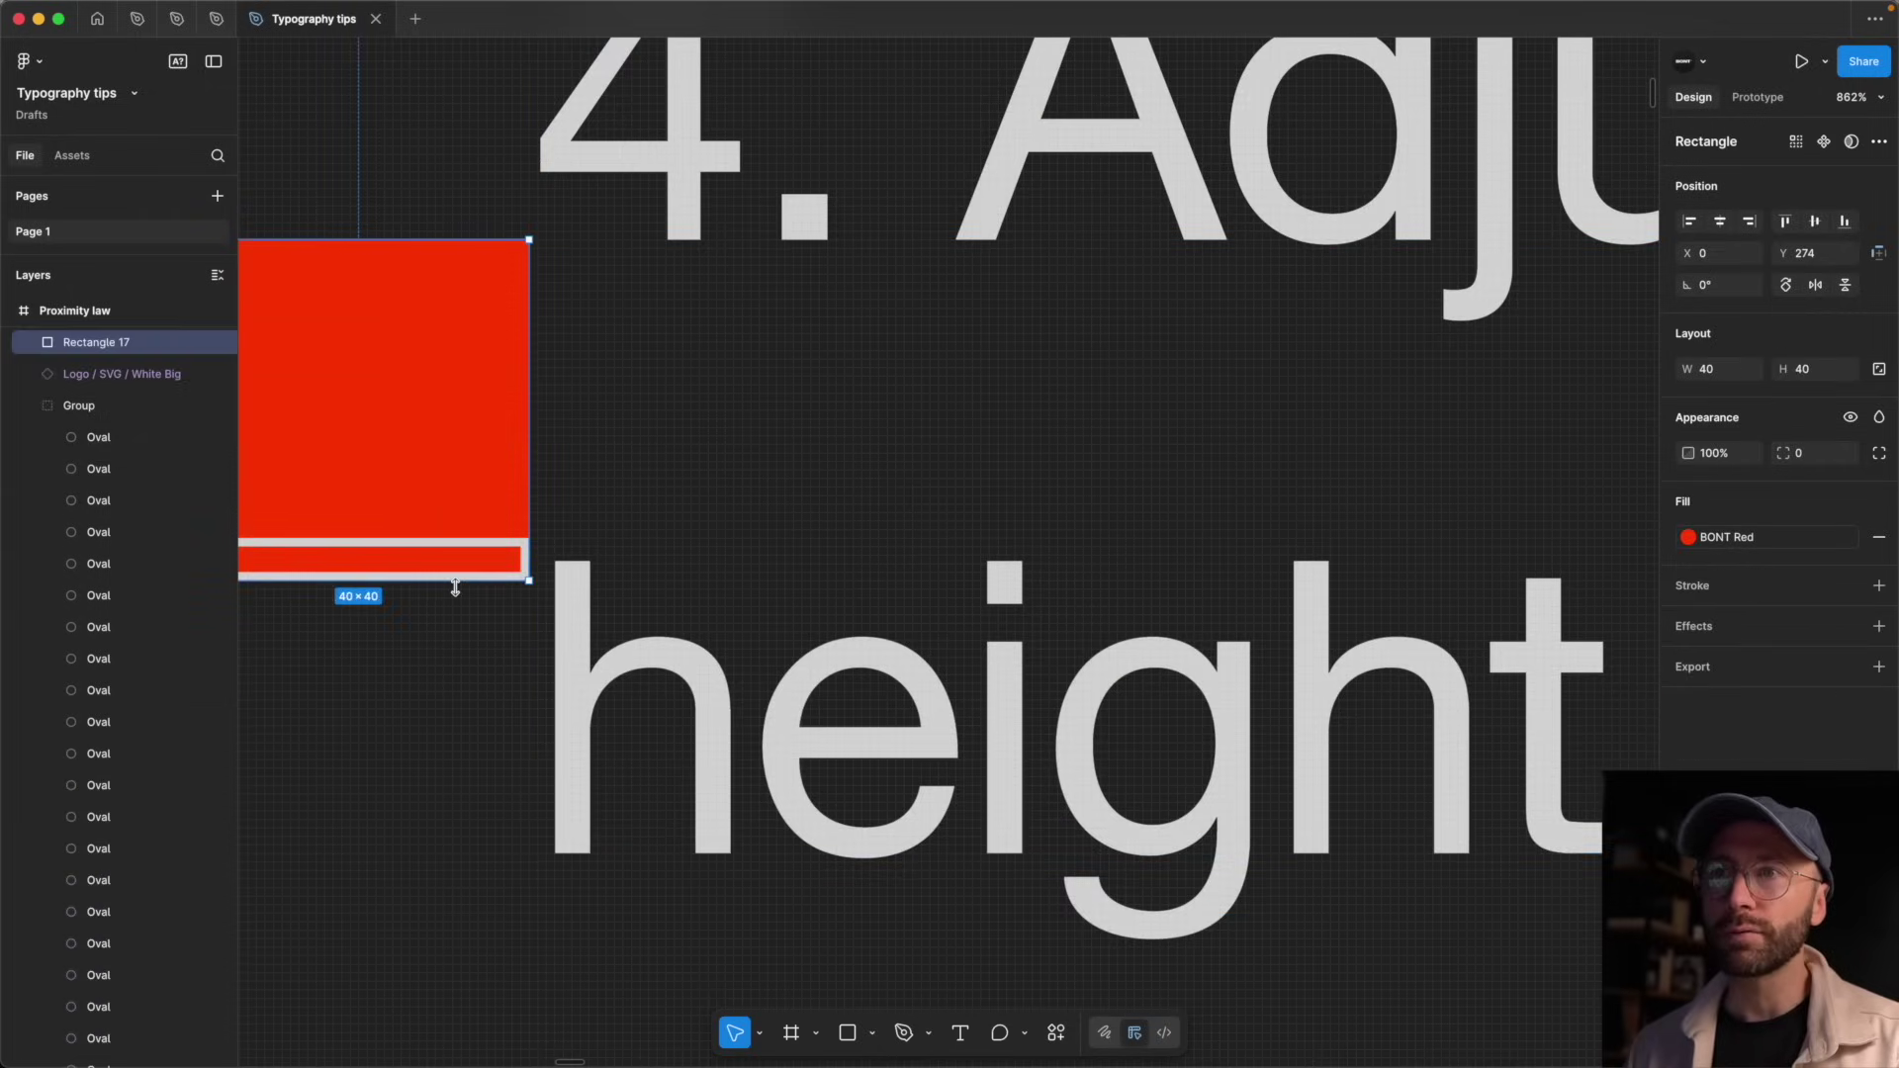
{"action": "left_click_drag", "start_coordinate": [456, 614], "coordinate": [467, 645]}
{"action": "left_click_drag", "start_coordinate": [531, 457], "coordinate": [1033, 471]}
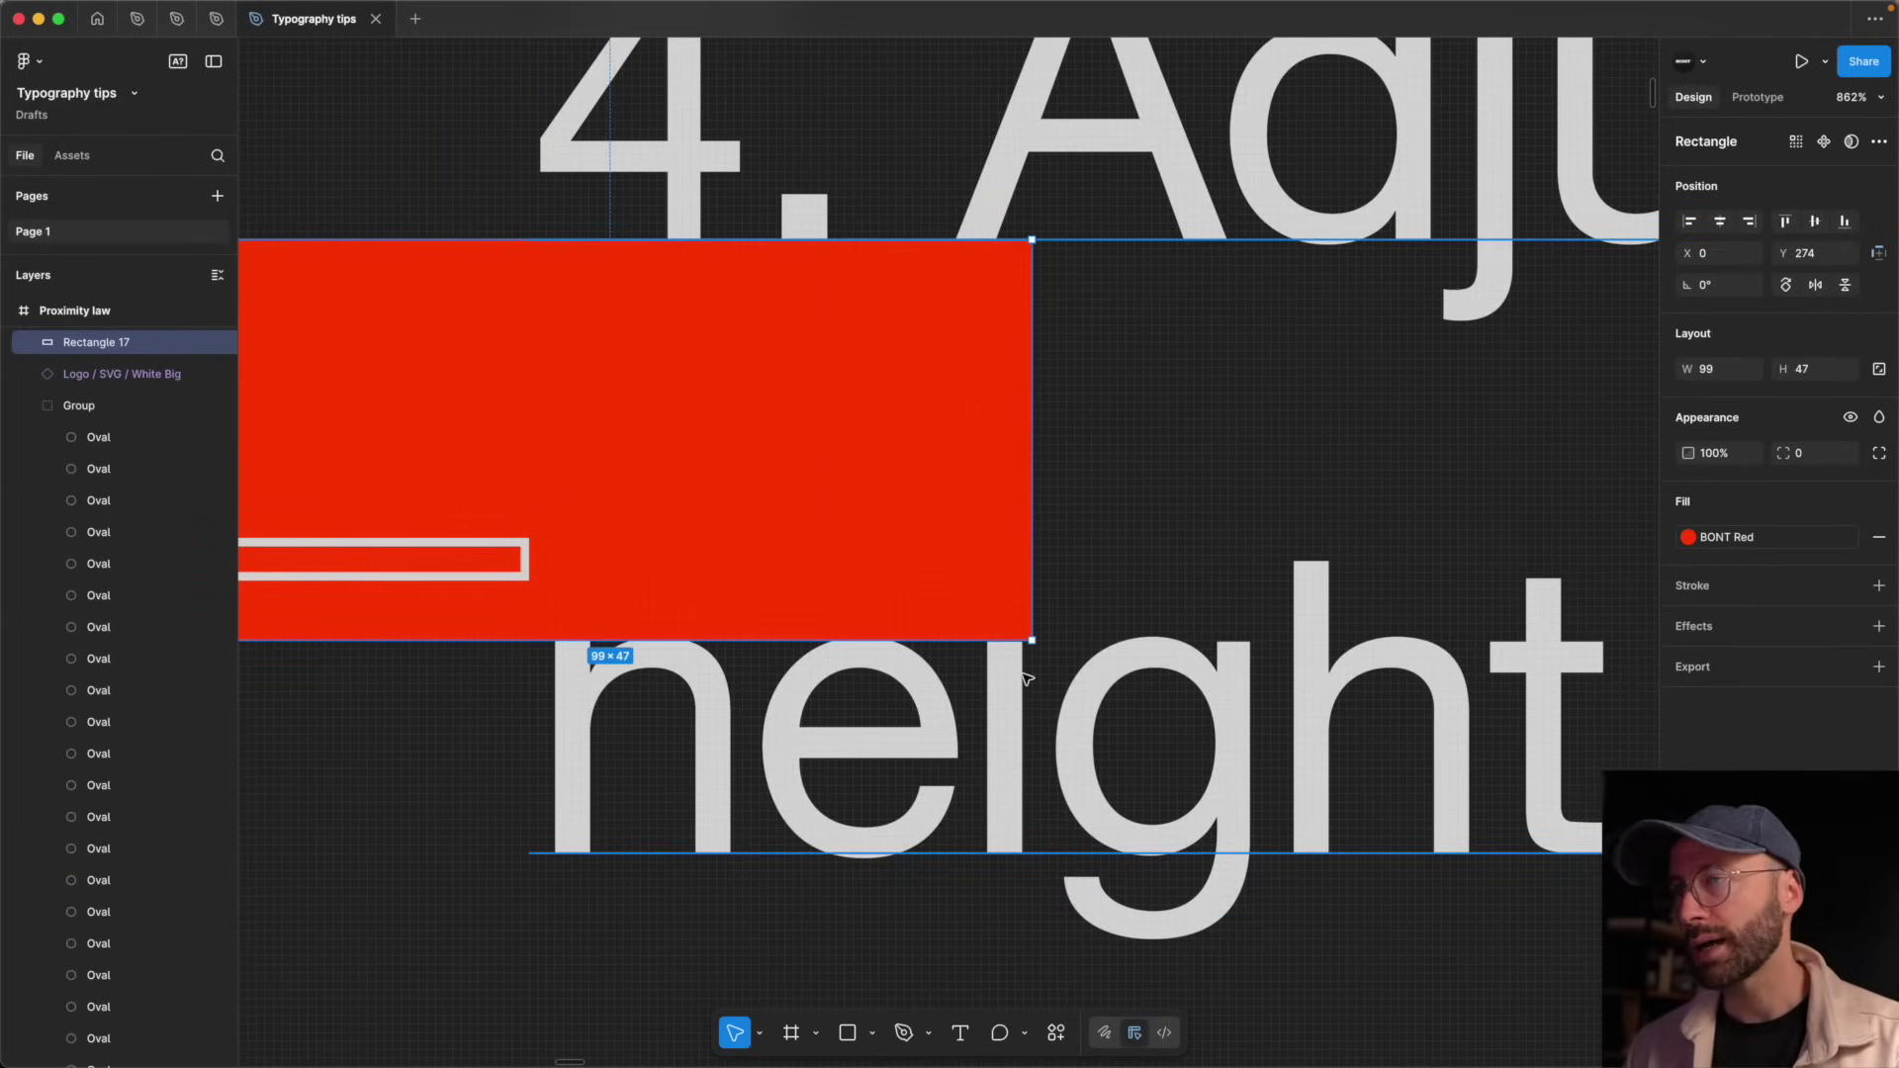
{"action": "mouse_move", "coordinate": [916, 641]}
{"action": "left_mouse_down"}
{"action": "mouse_move", "coordinate": [912, 619]}
{"action": "mouse_move", "coordinate": [912, 639]}
{"action": "left_mouse_up"}
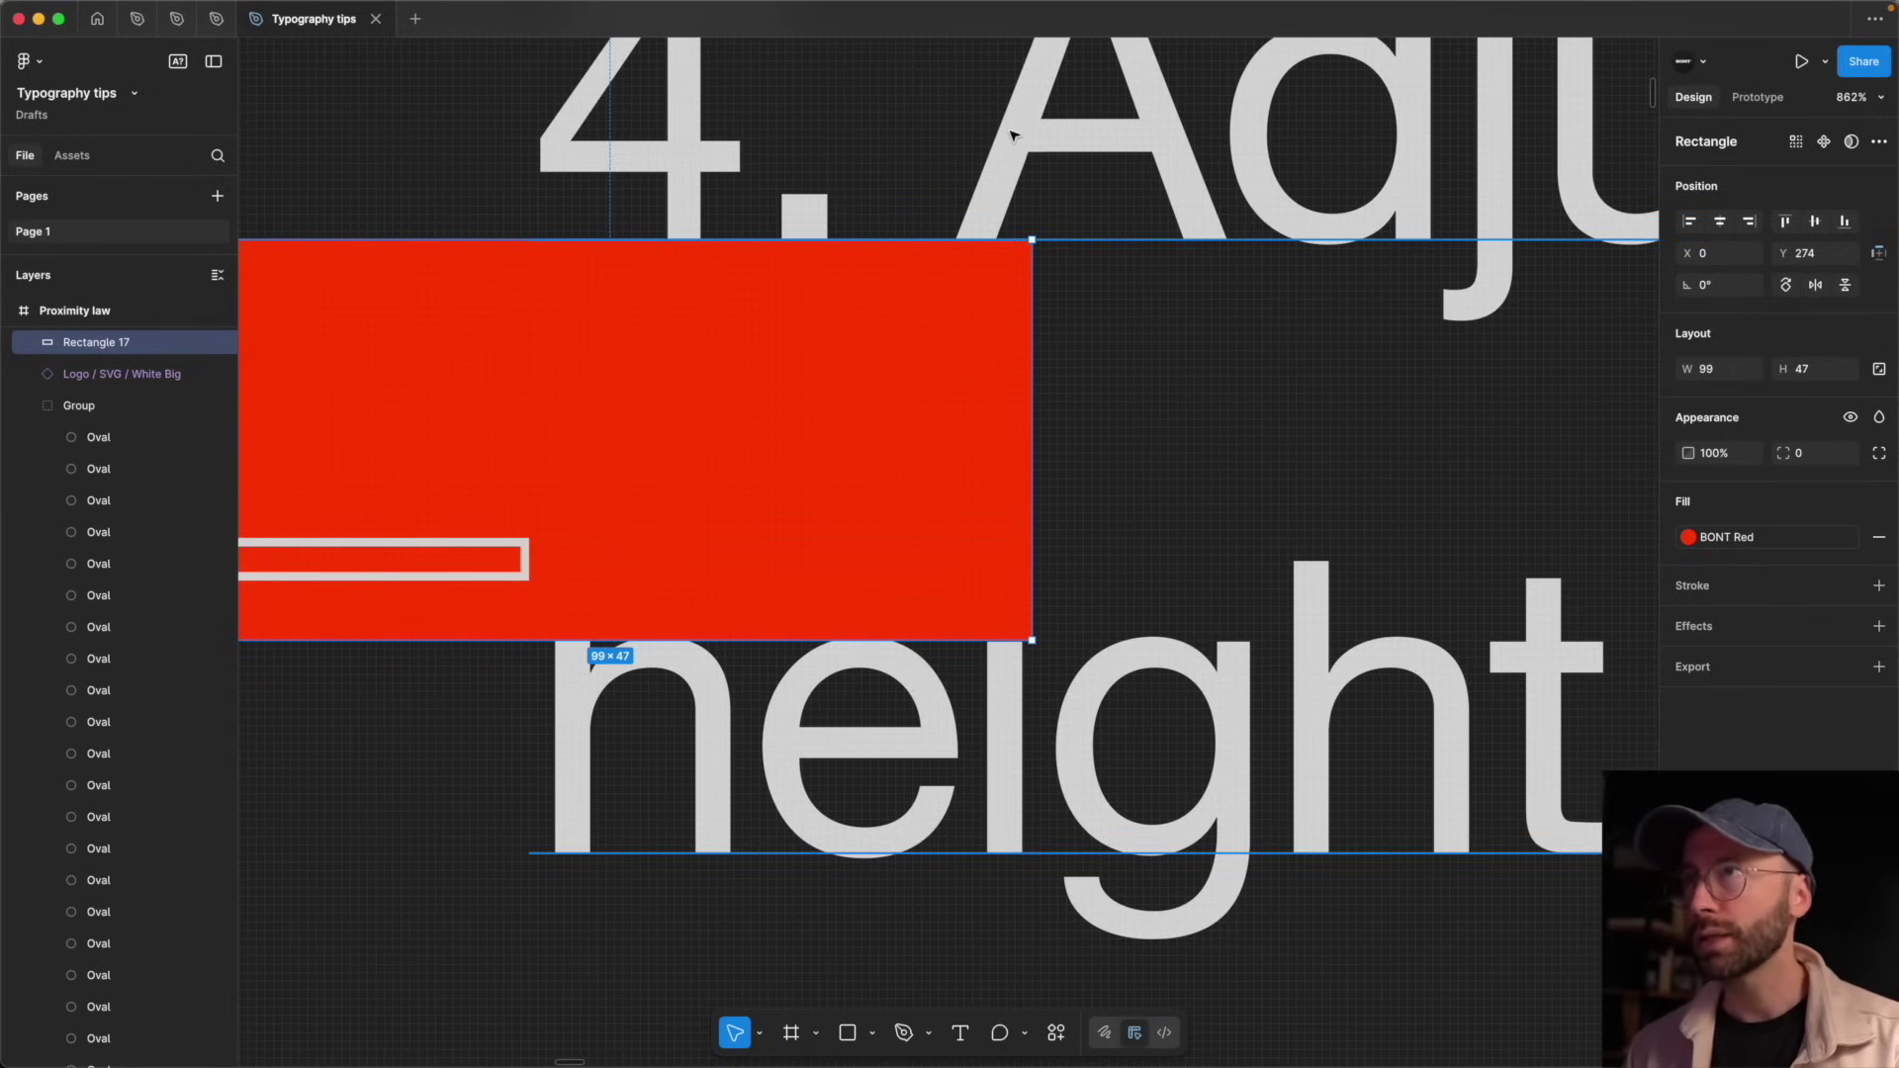
{"action": "key", "text": "super+z"}
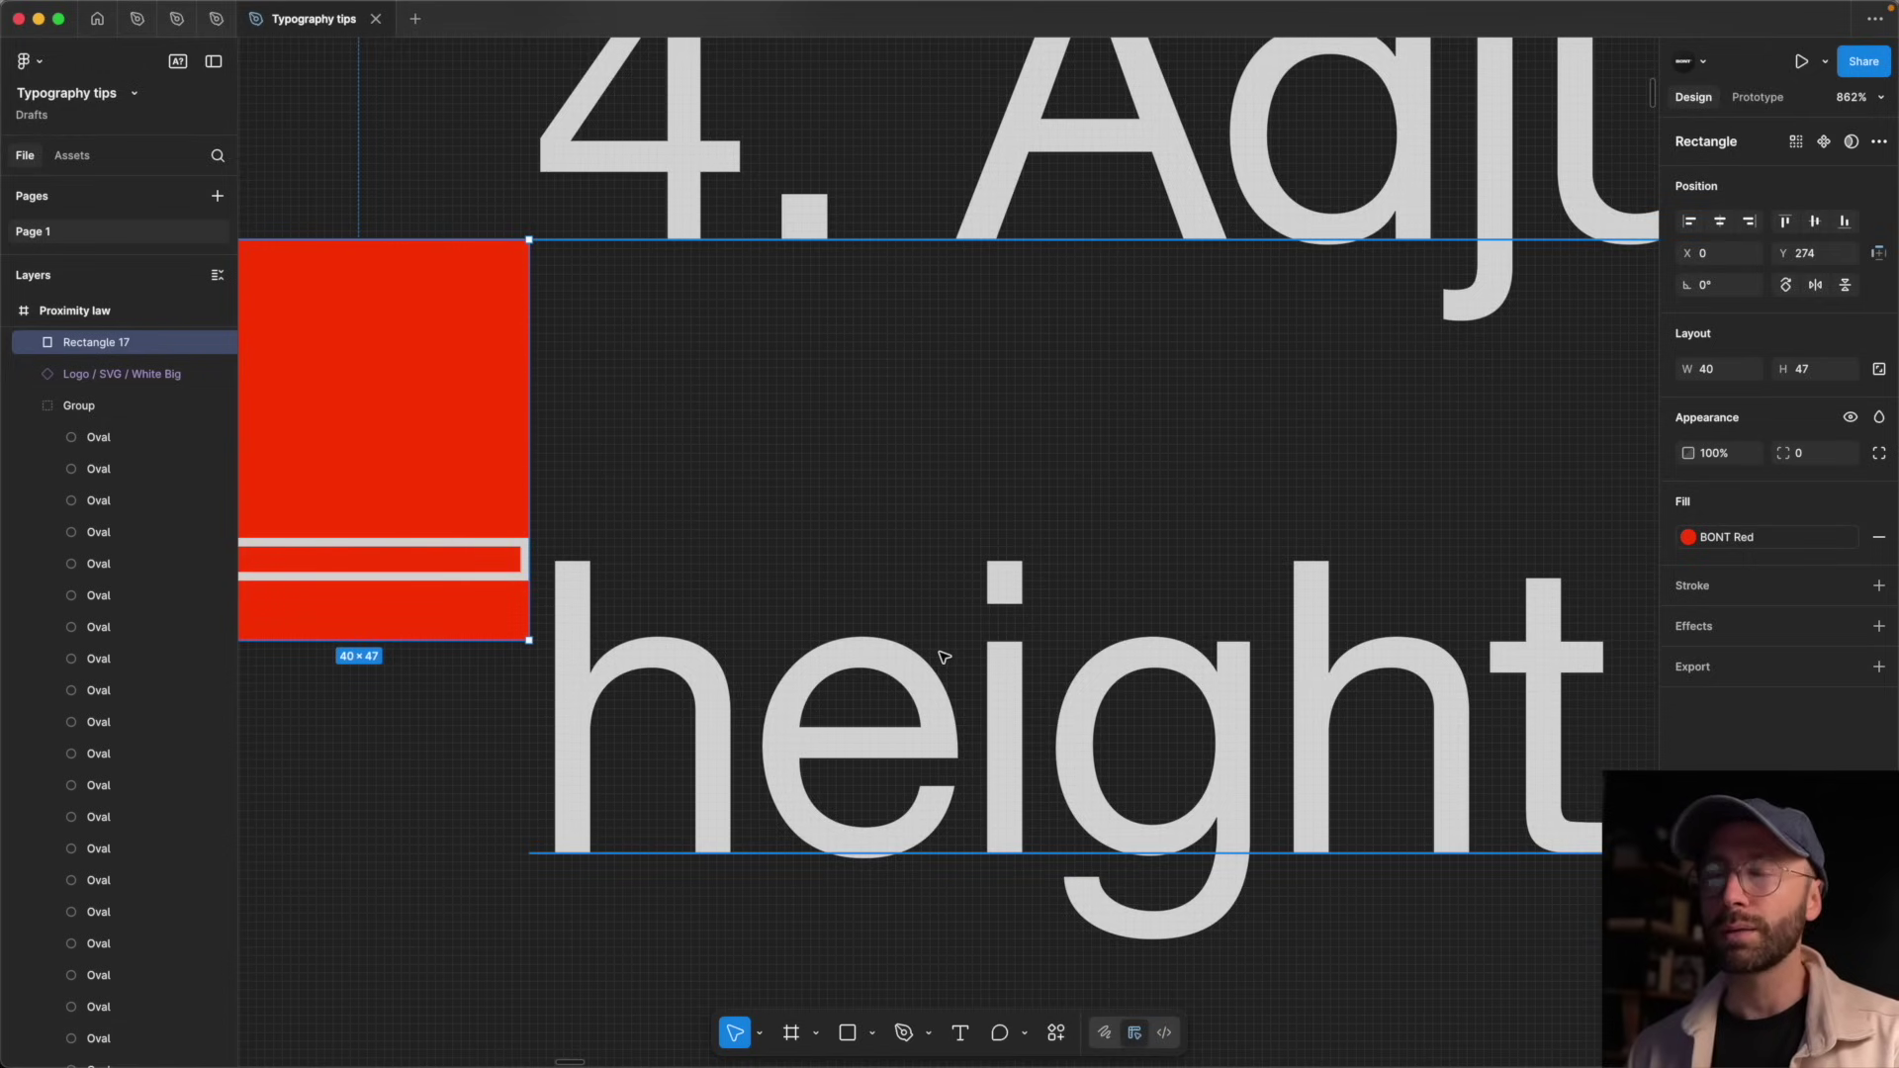
{"action": "scroll", "coordinate": [767, 572], "scroll_direction": "down", "scroll_amount": 10}
- Delete the red marker rectangle beside the heading
{"action": "left_click", "coordinate": [722, 661]}
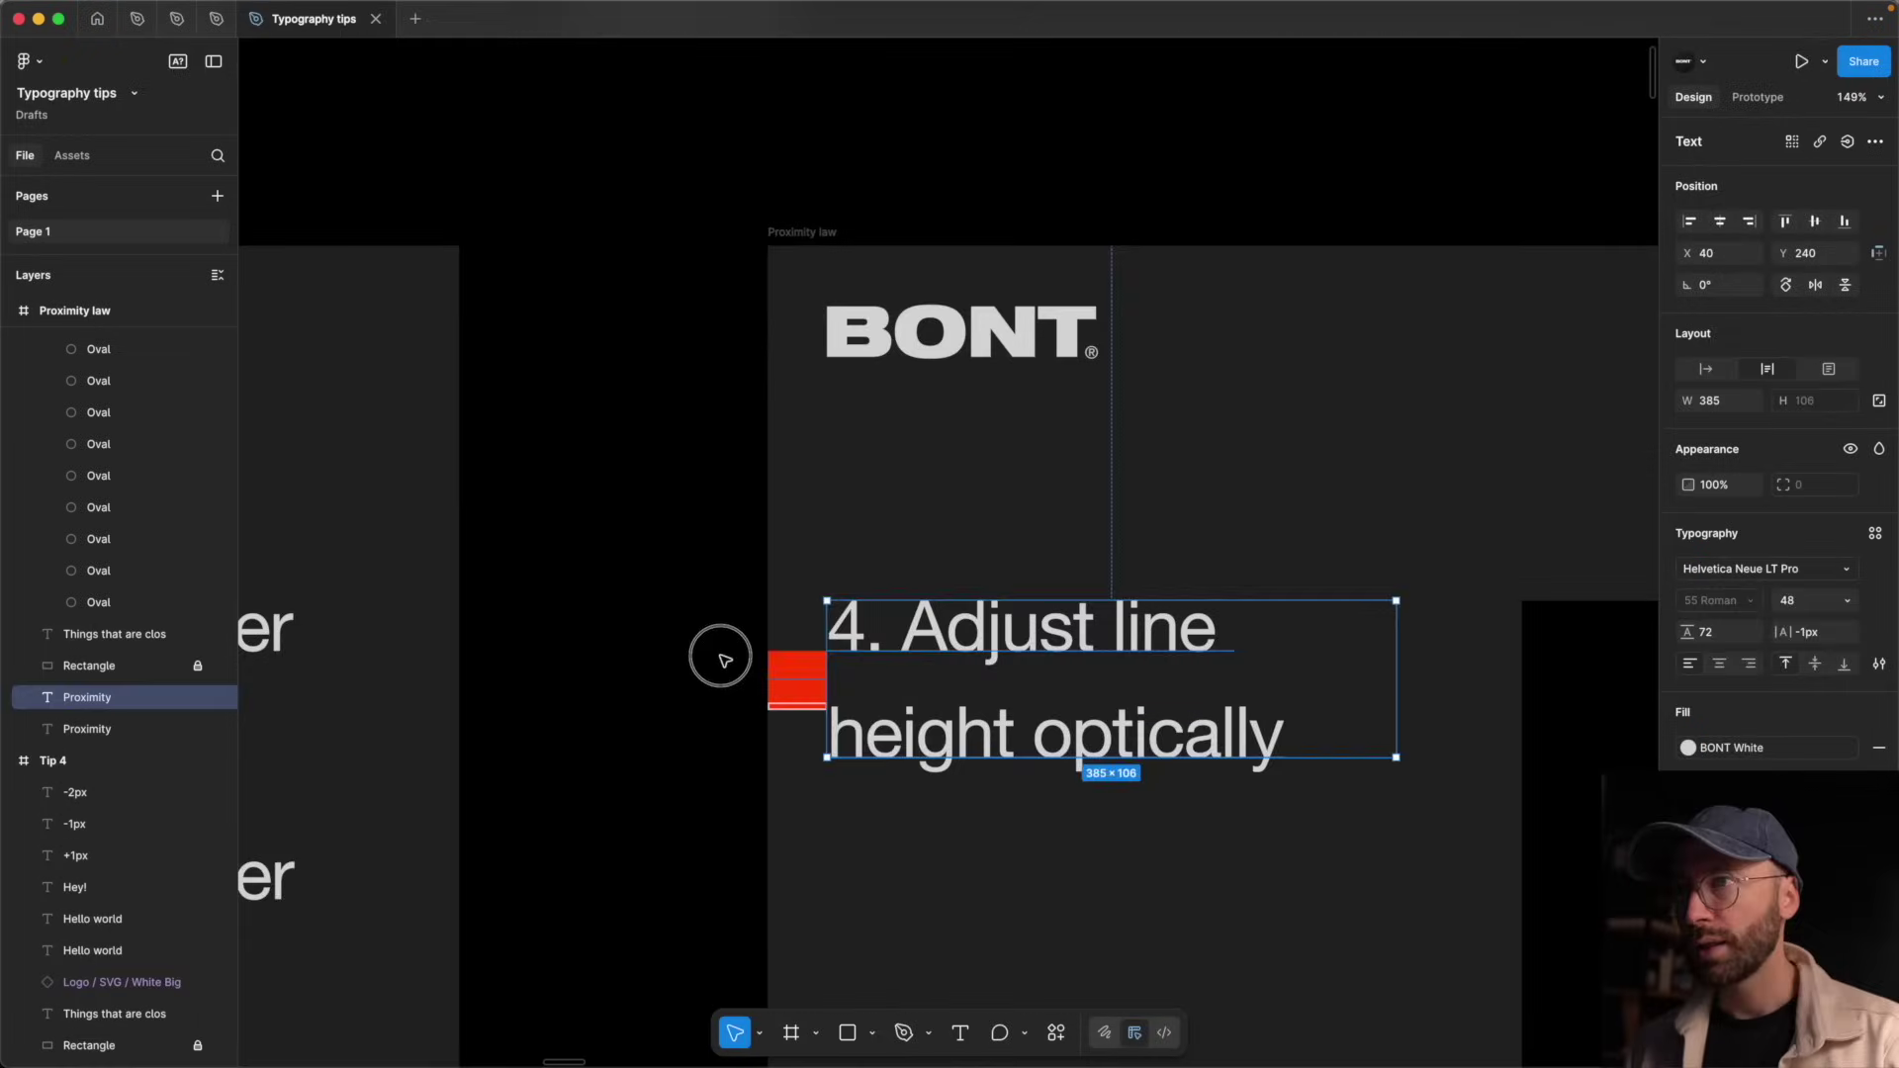
{"action": "left_click_drag", "start_coordinate": [722, 661], "coordinate": [796, 717]}
{"action": "key", "text": "Delete"}
{"action": "scroll", "coordinate": [805, 727], "scroll_direction": "down", "scroll_amount": 2}
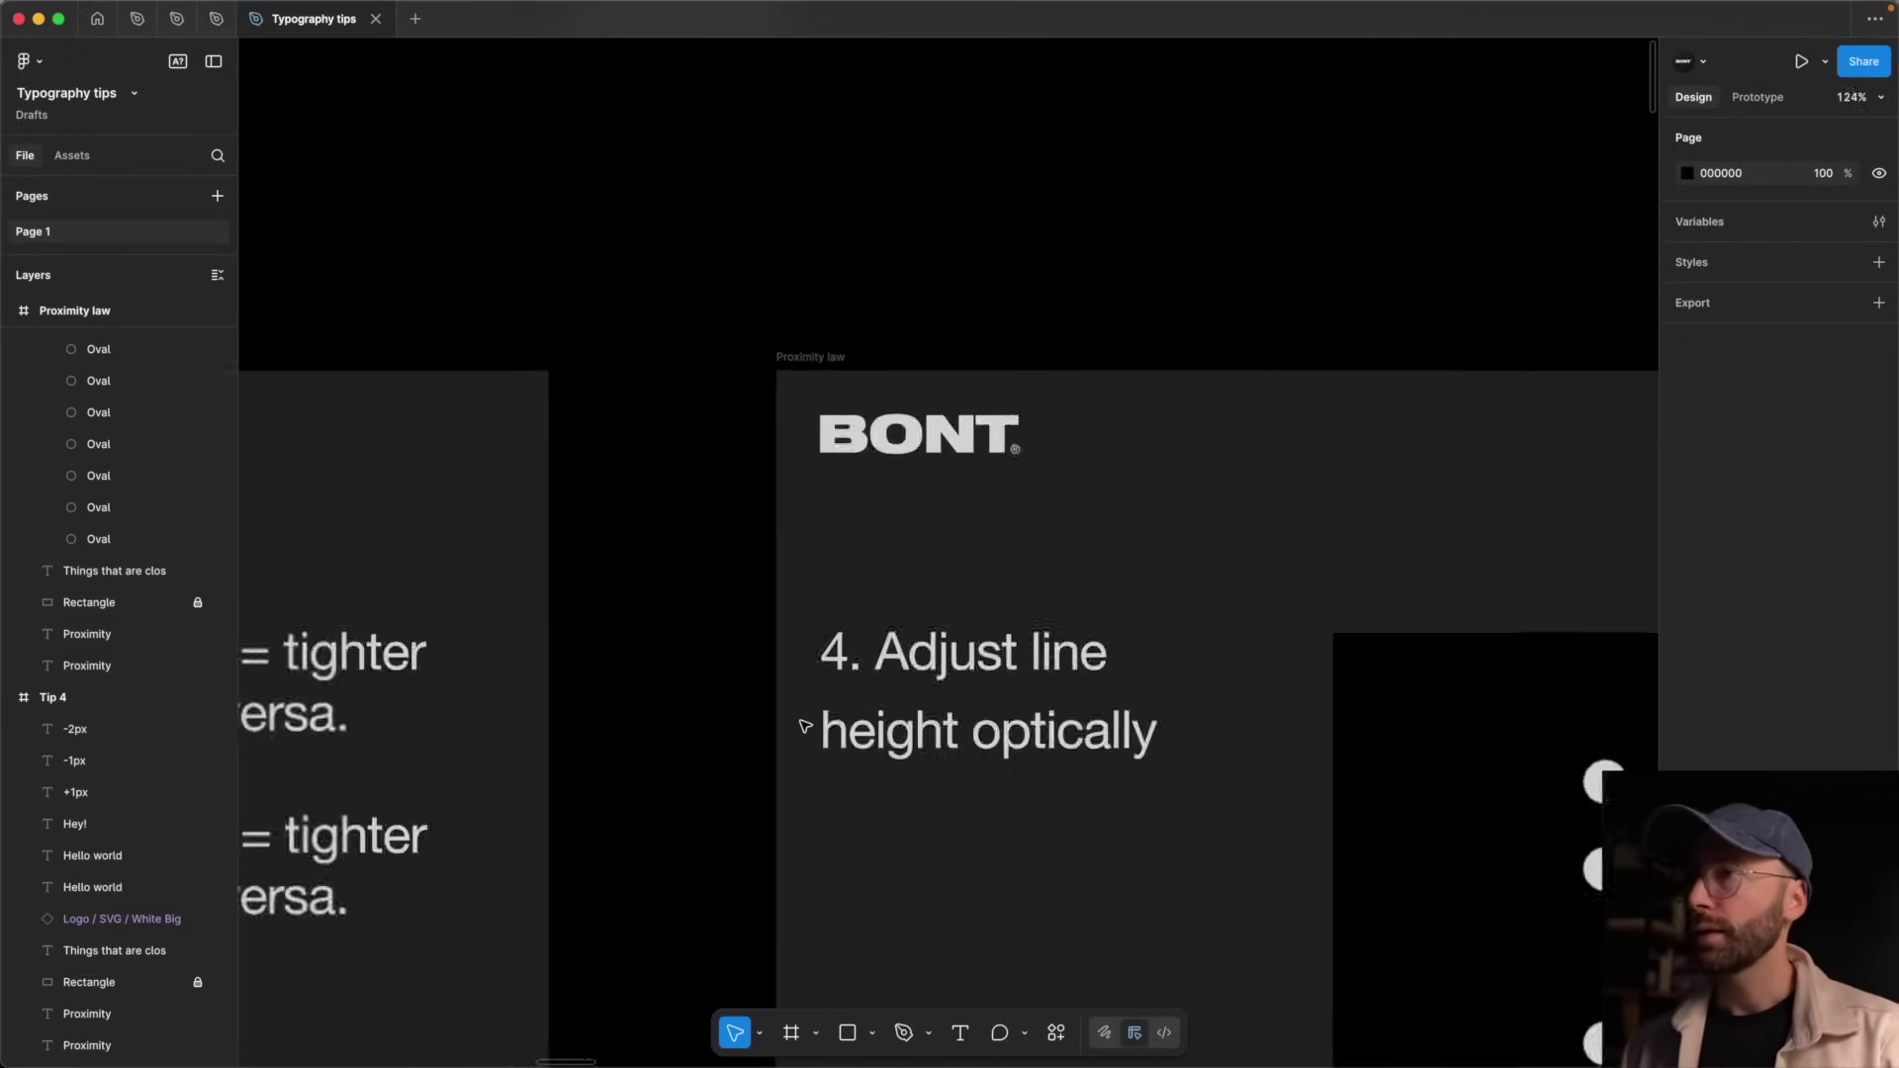
{"action": "scroll", "coordinate": [805, 727], "scroll_direction": "down", "scroll_amount": 4}
{"action": "scroll", "coordinate": [1136, 848], "scroll_direction": "up", "scroll_amount": 2}
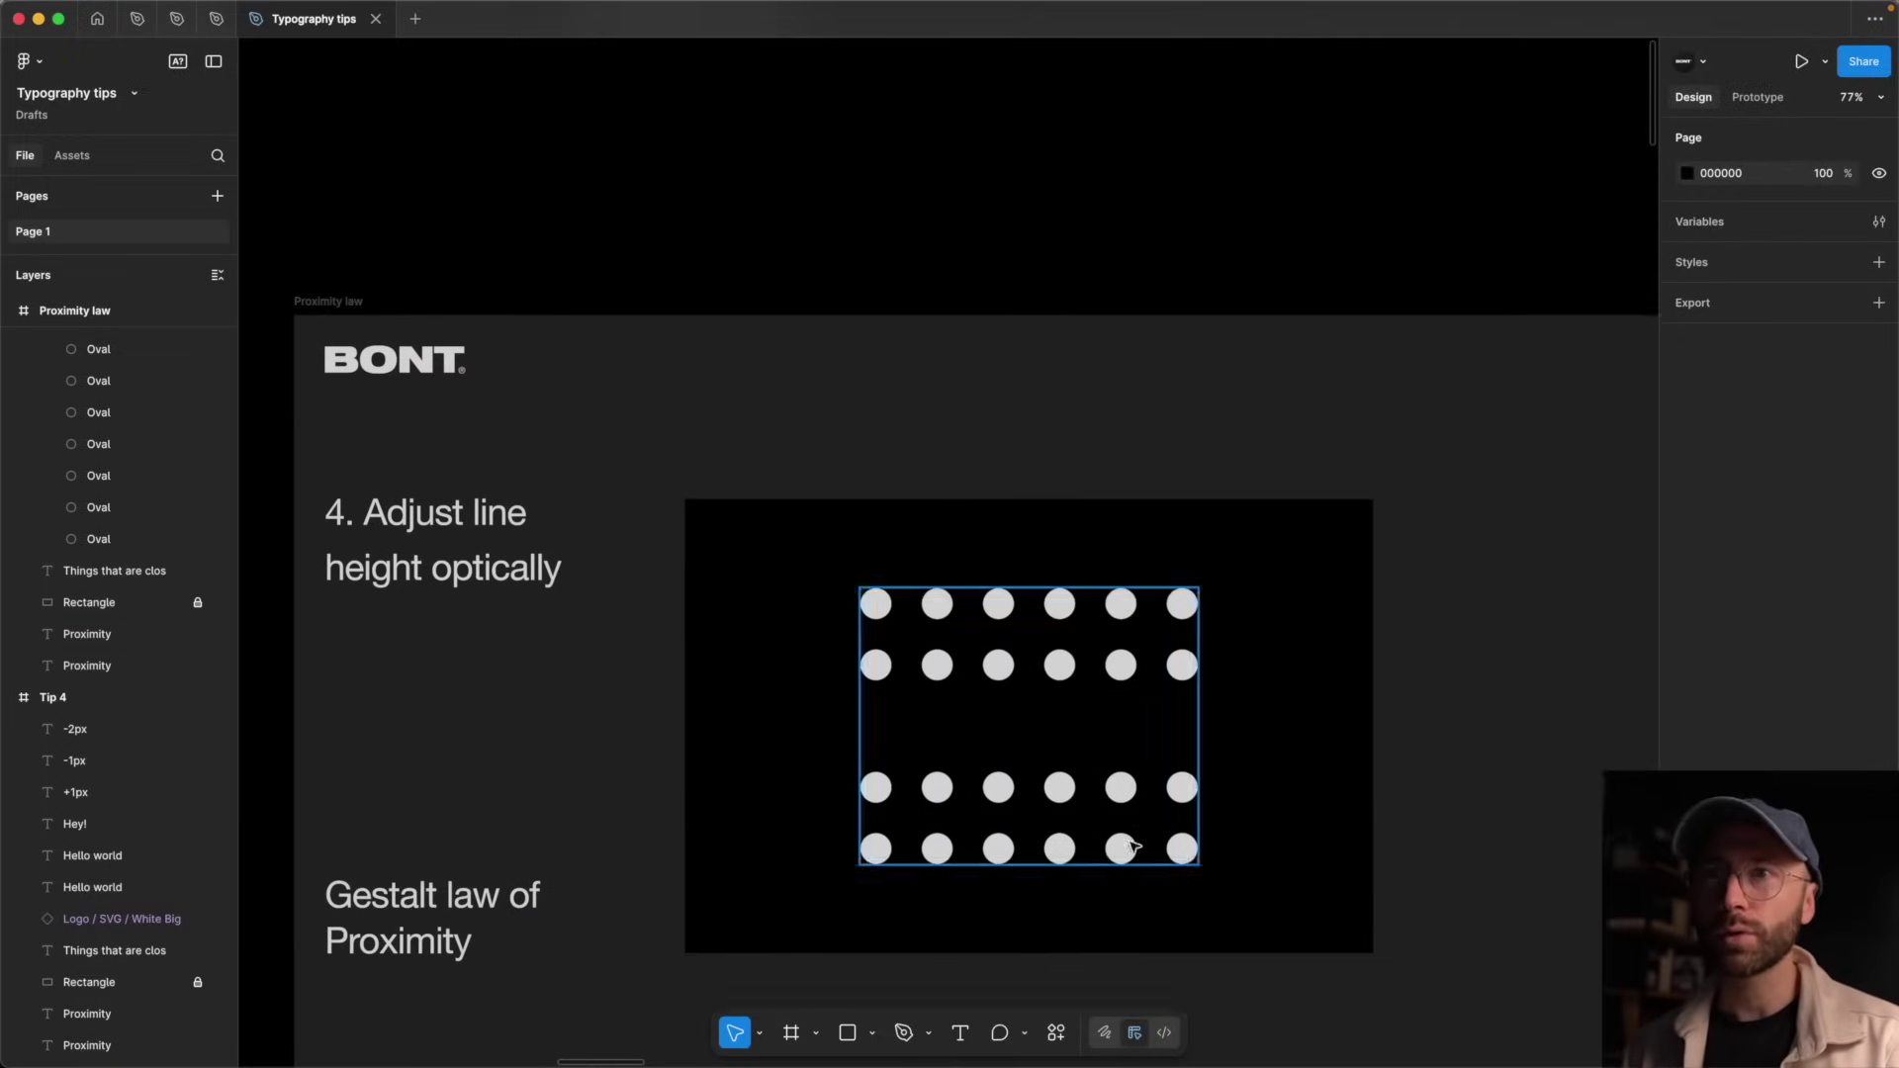
{"action": "scroll", "coordinate": [1133, 846], "scroll_direction": "down", "scroll_amount": 1}
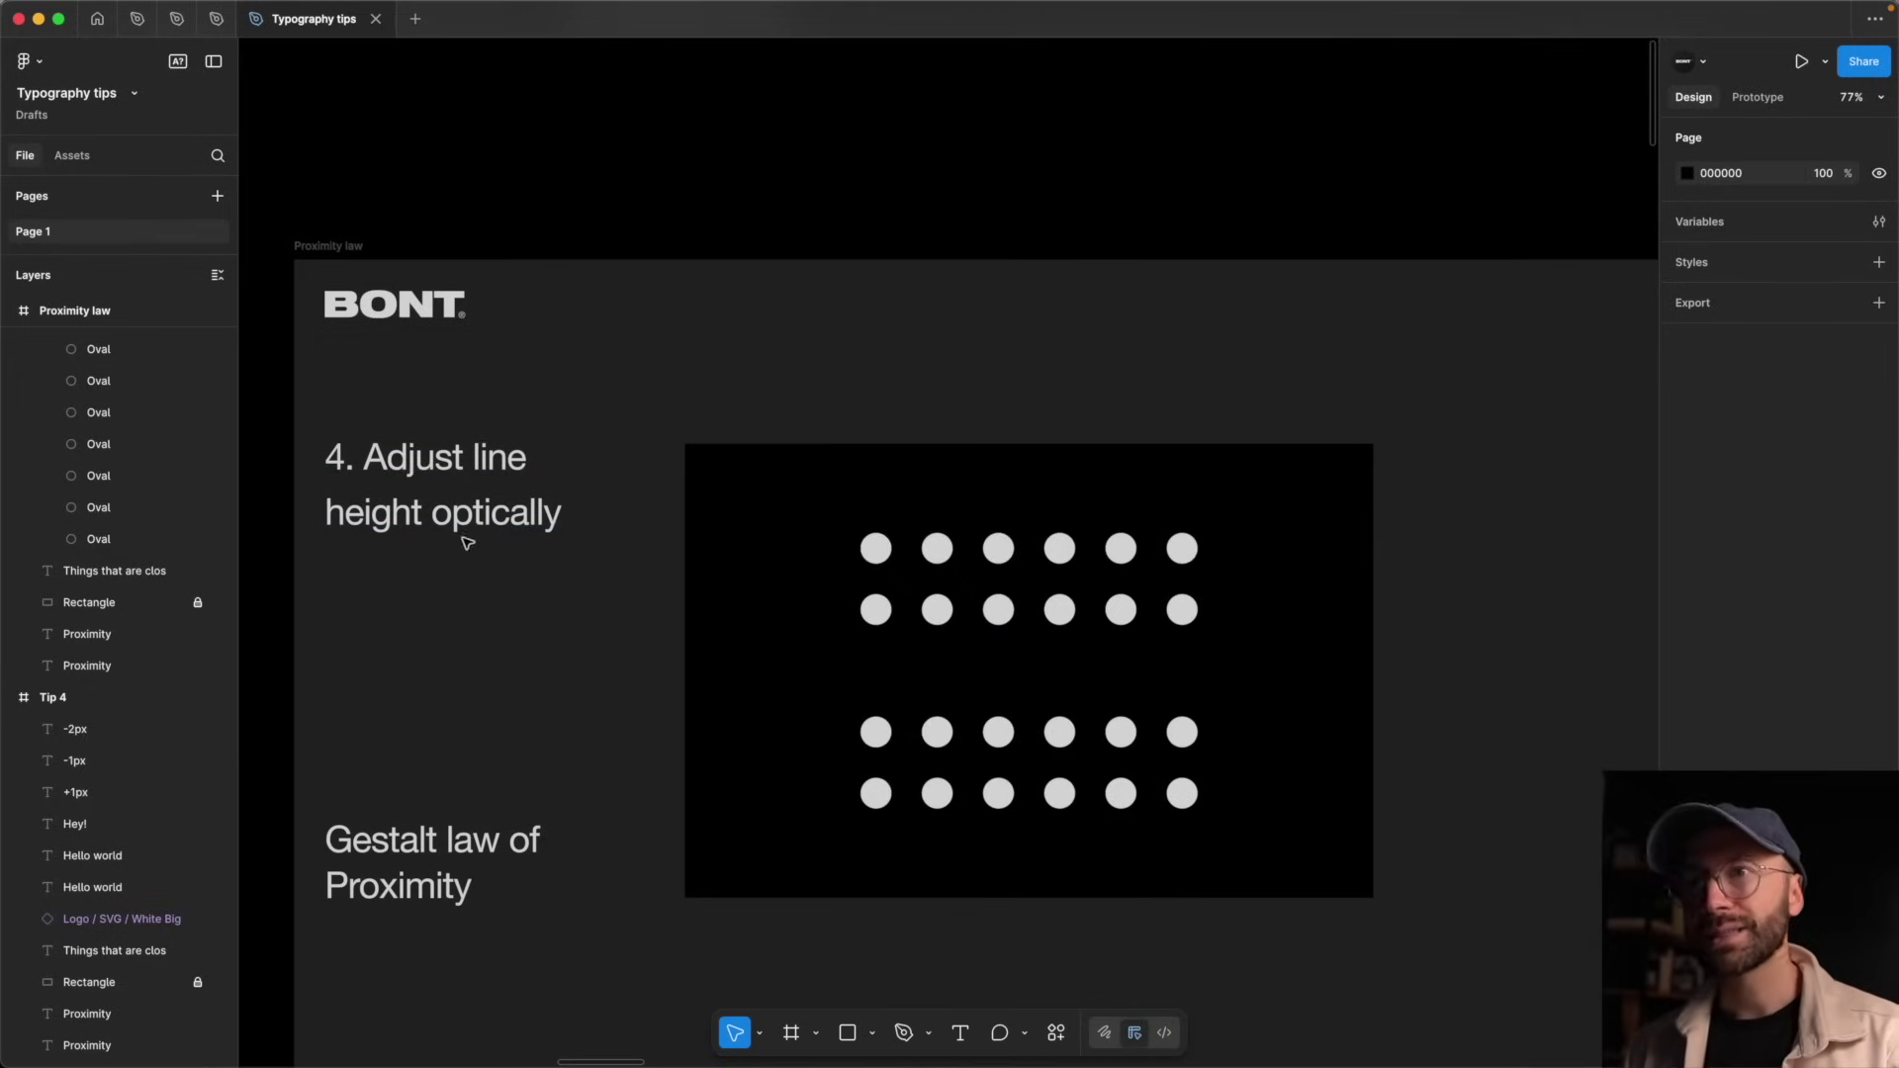
- Set the heading's line height to 52, then nudge it up to 54
{"action": "left_click", "coordinate": [426, 465]}
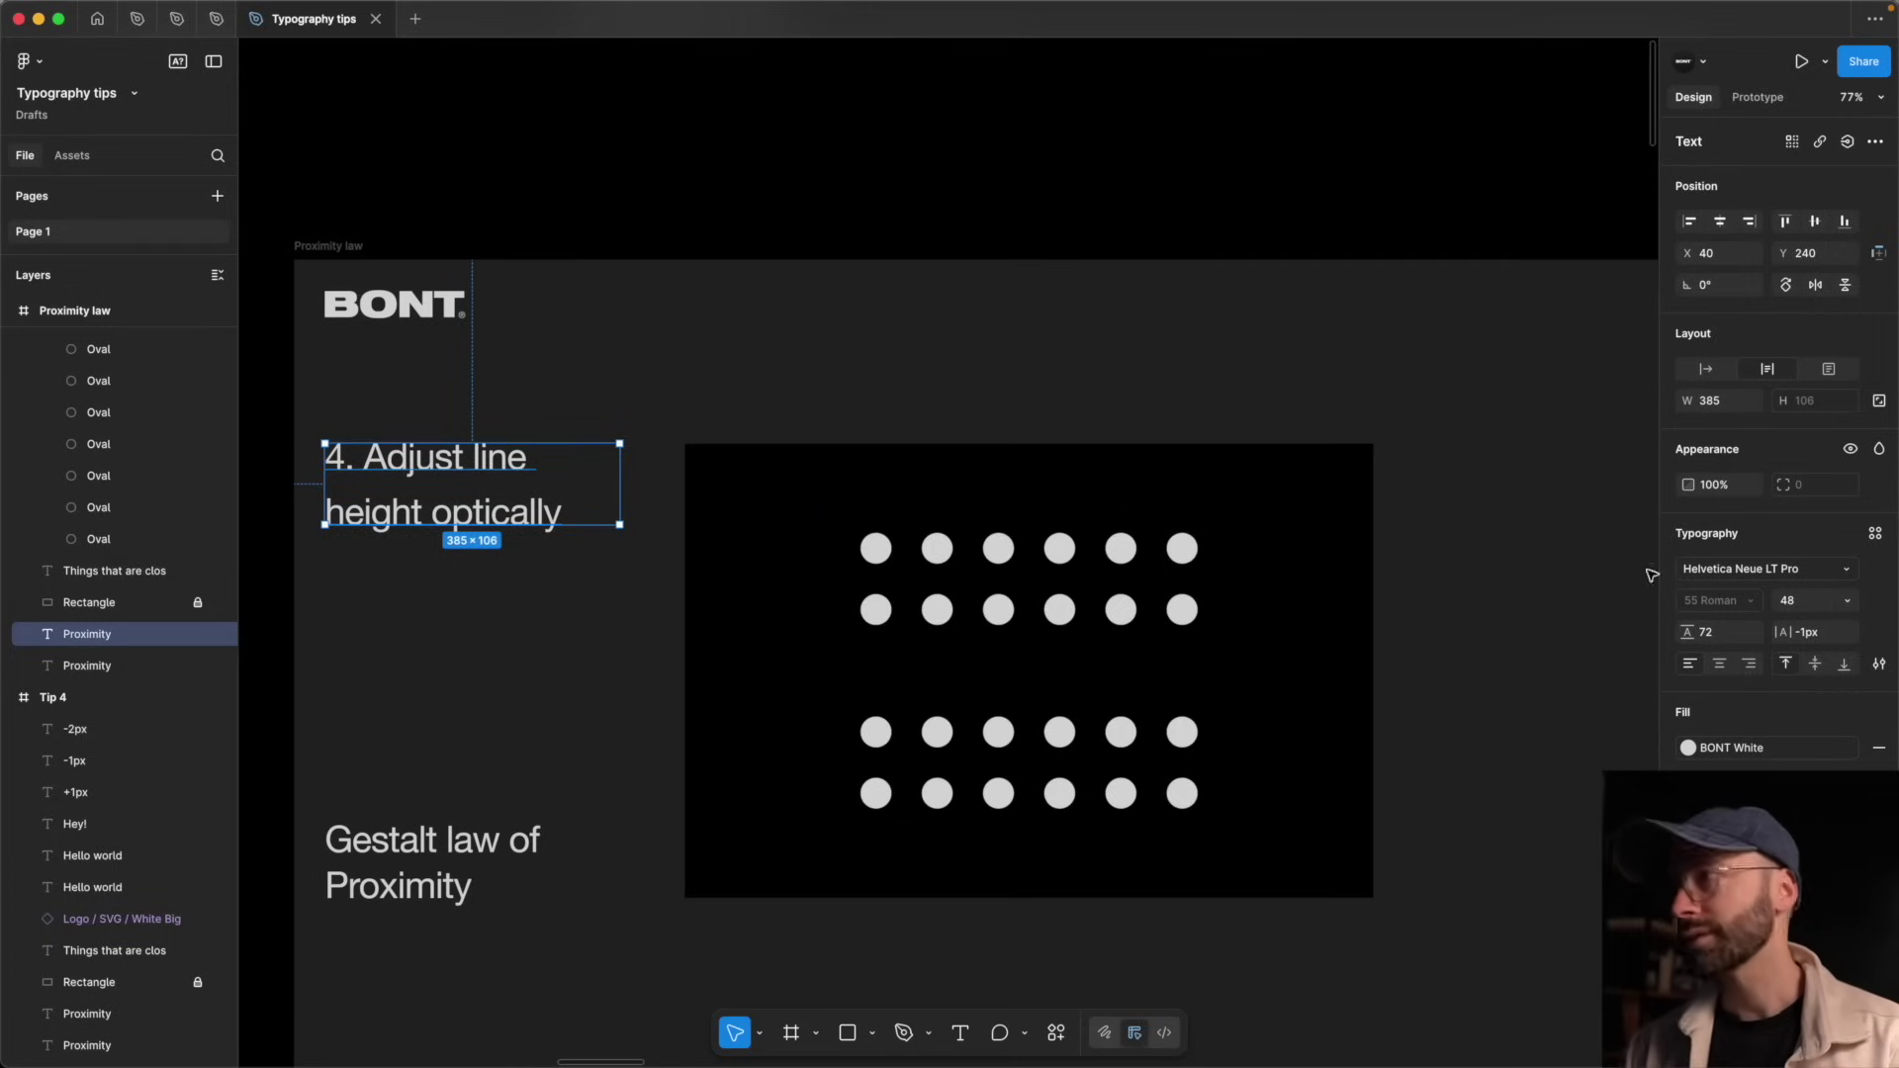
{"action": "left_click", "coordinate": [1706, 632]}
{"action": "type", "text": "52"}
{"action": "key", "text": "Return"}
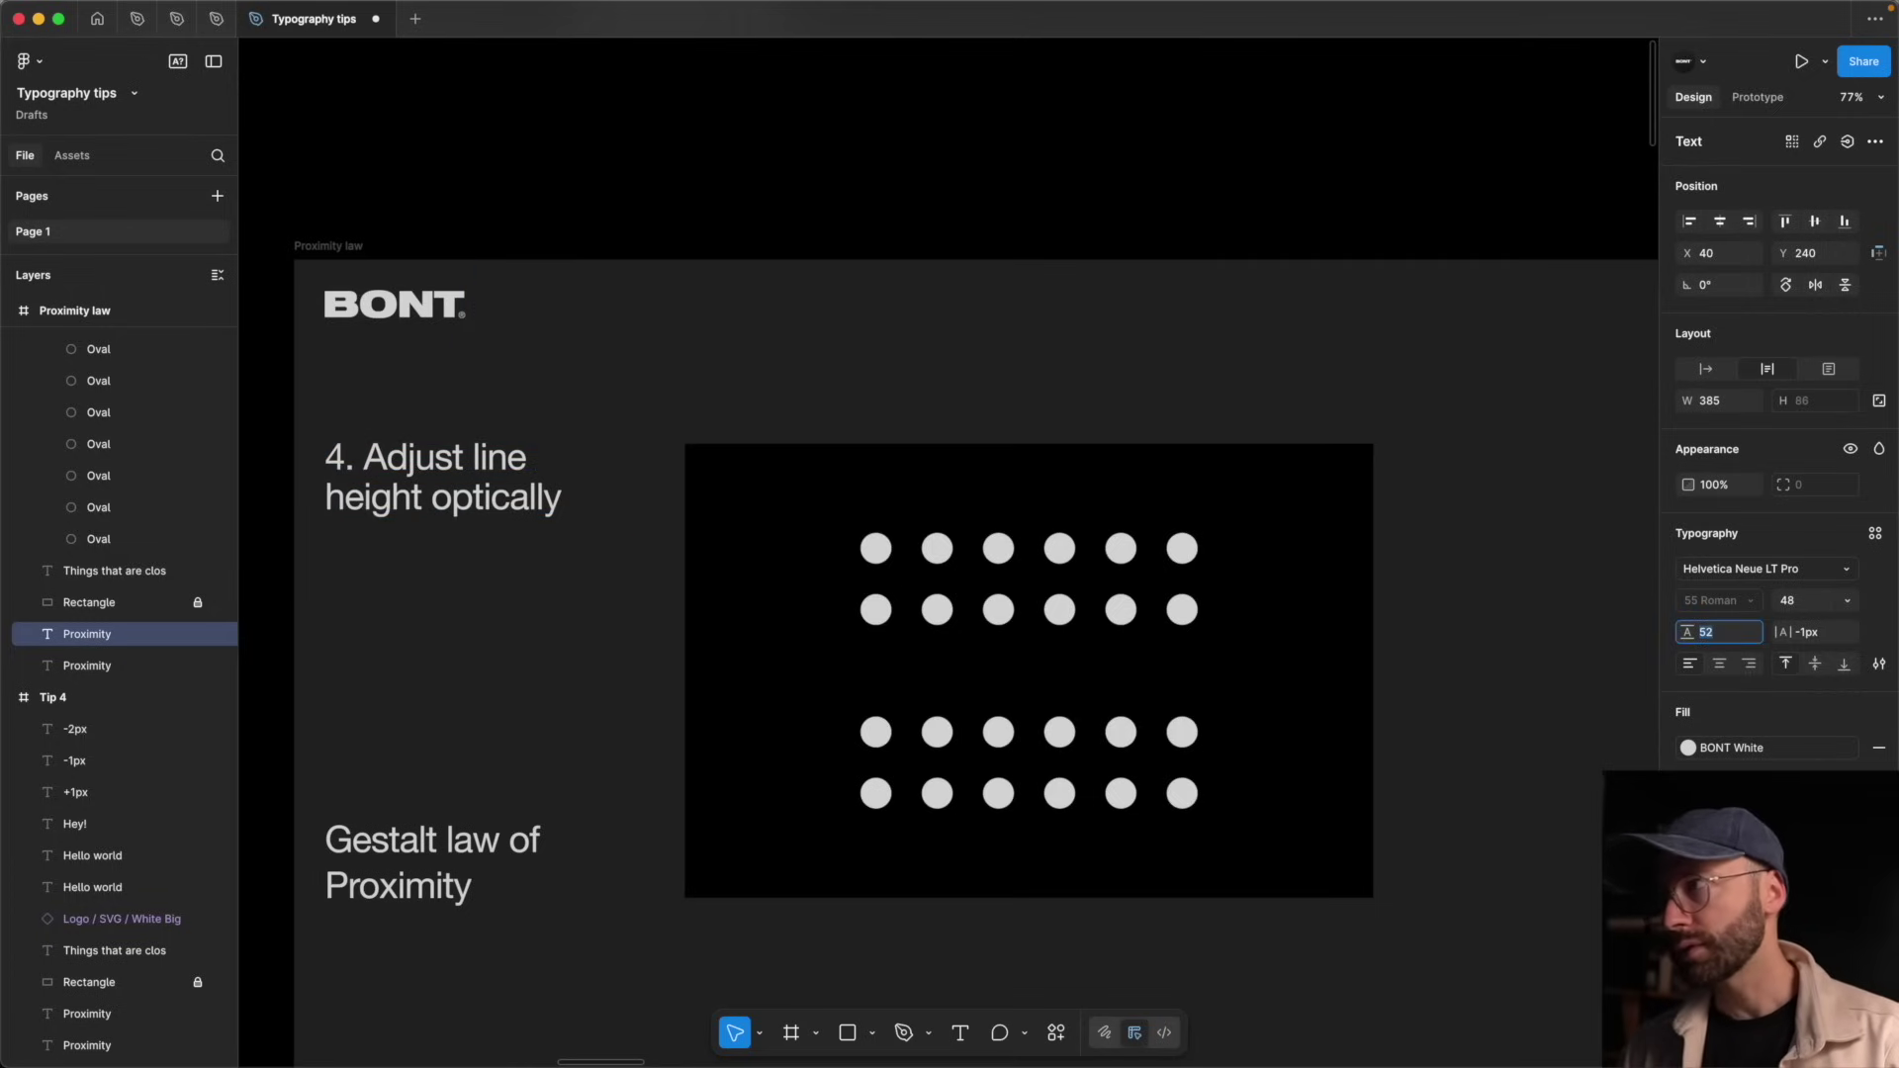
{"action": "key", "text": "Up"}
{"action": "key", "text": "Up"}
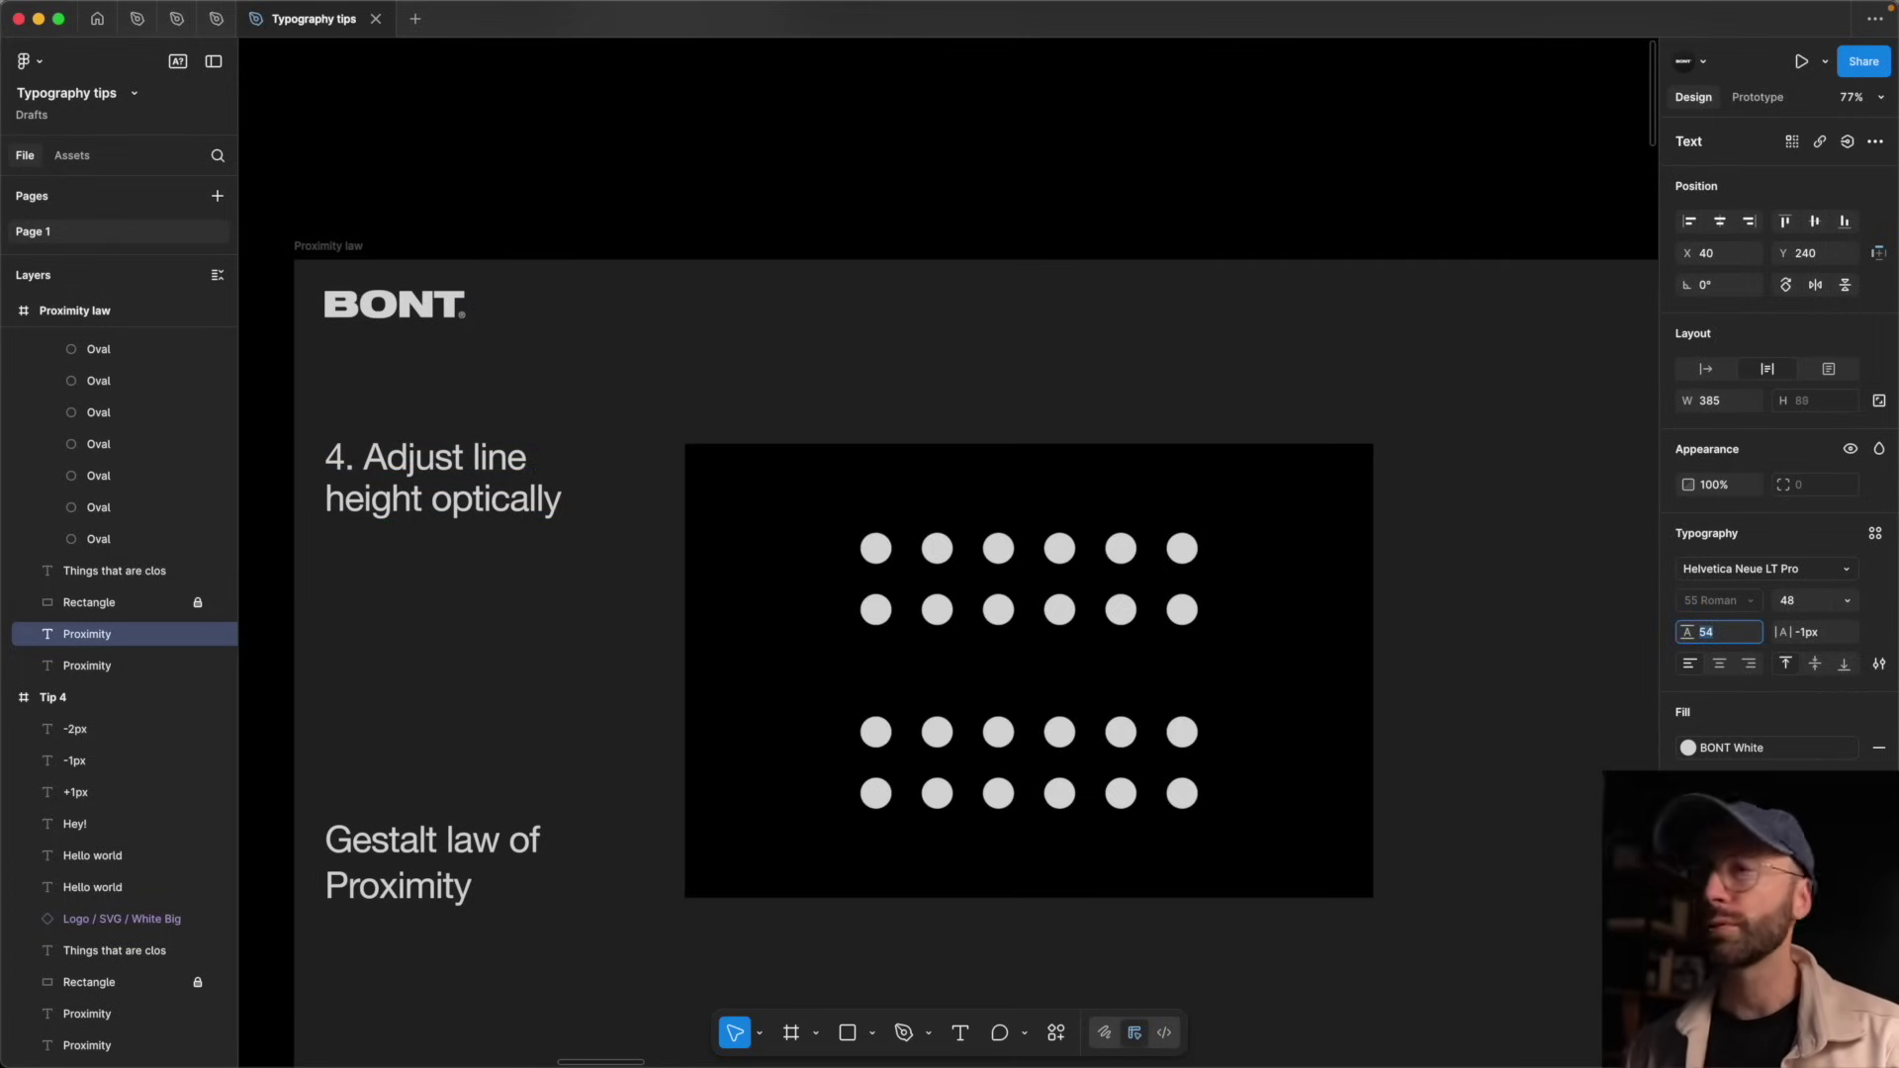
{"action": "left_click", "coordinate": [537, 665]}
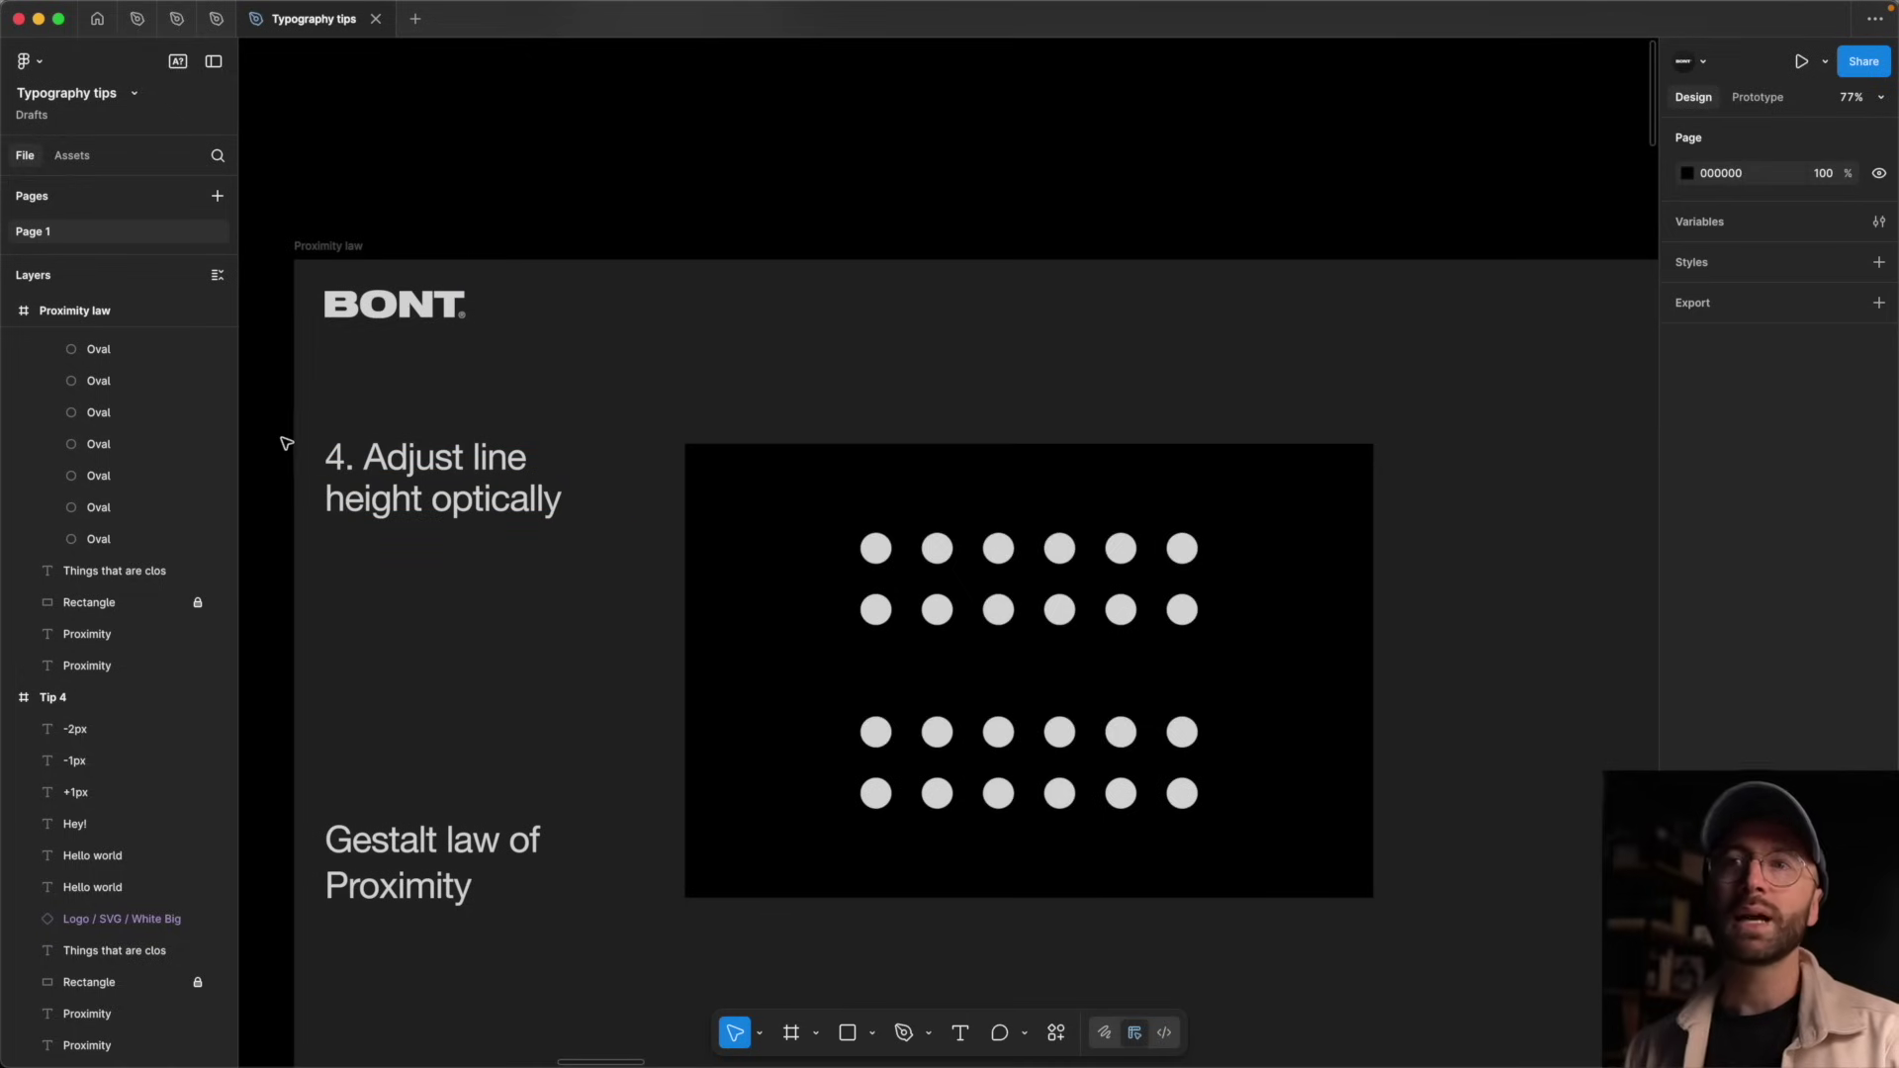
- Undo back to 72, then re-enter a tighter line height (typed 56) and deselect the heading
{"action": "key", "text": "ctrl+z"}
{"action": "key", "text": "ctrl+z"}
{"action": "key", "text": "ctrl+z"}
{"action": "key", "text": "ctrl+z"}
{"action": "key", "text": "ctrl+z"}
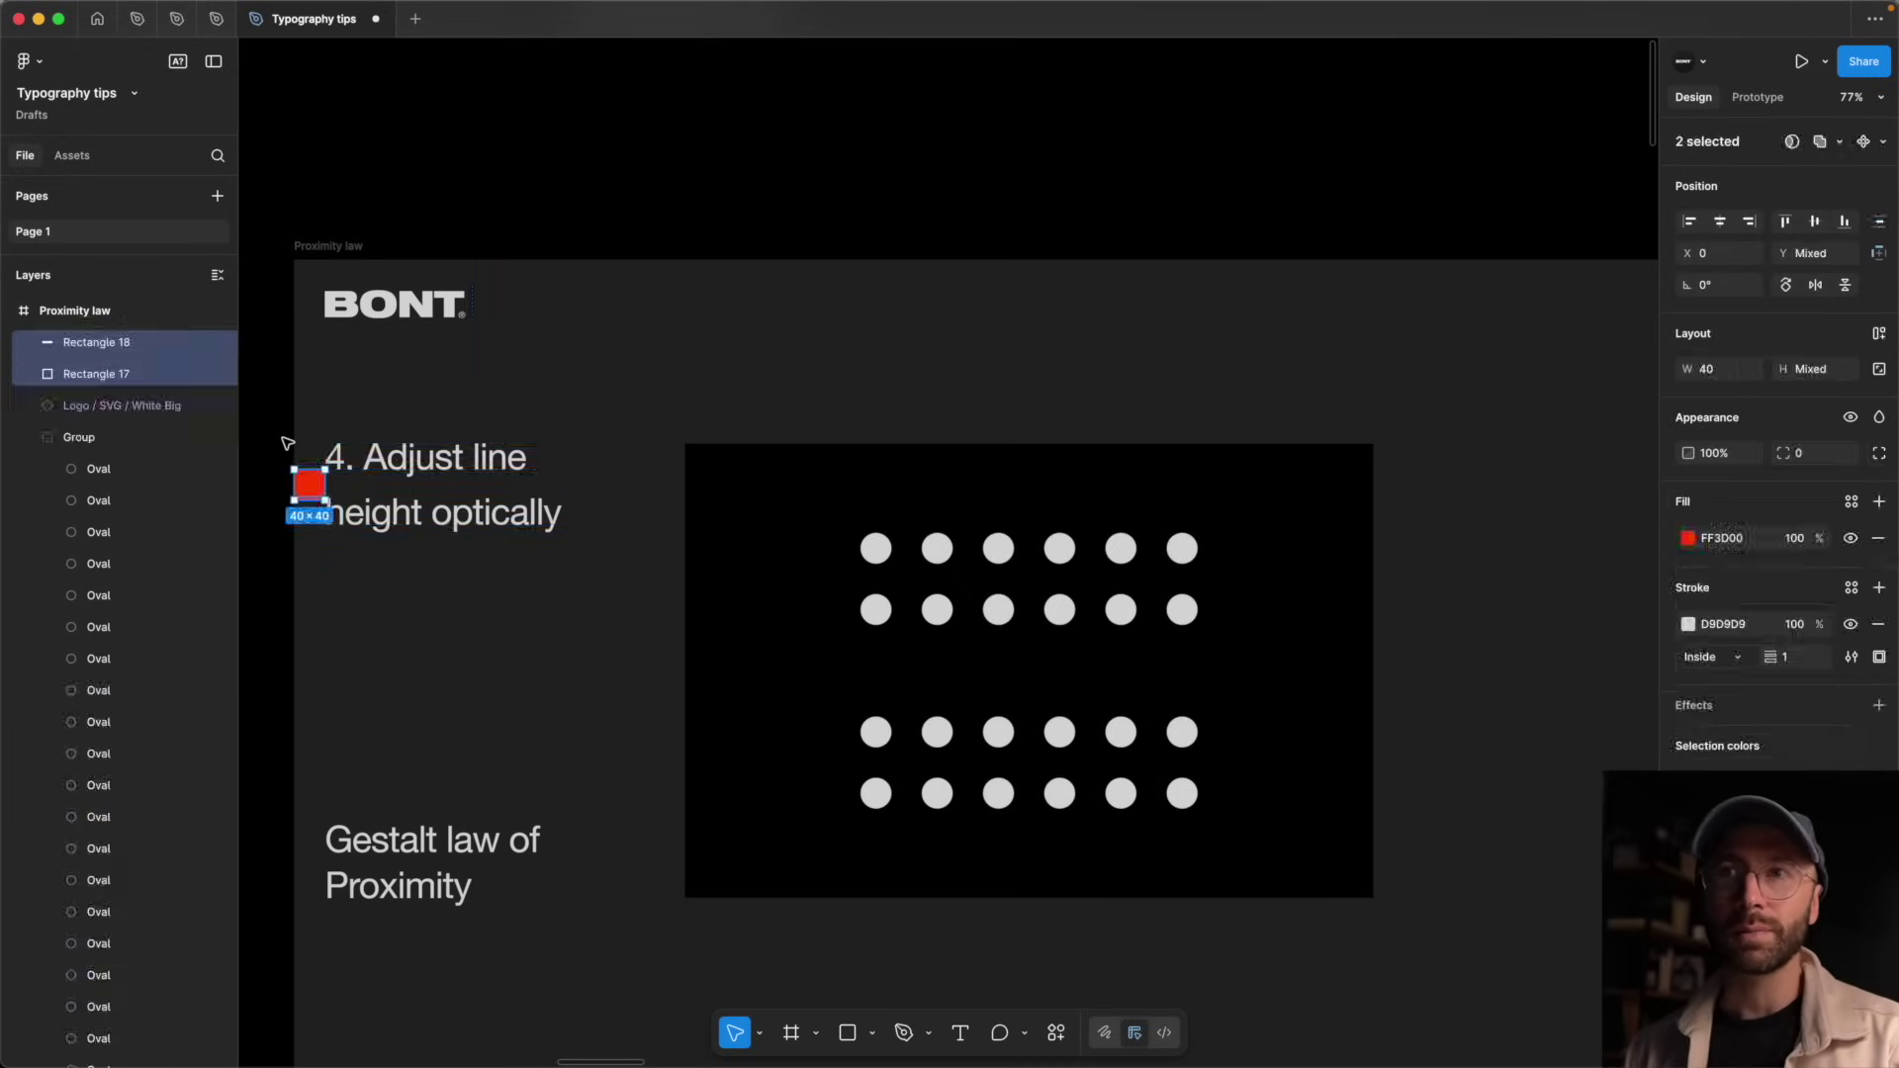
{"action": "left_click", "coordinate": [1722, 640]}
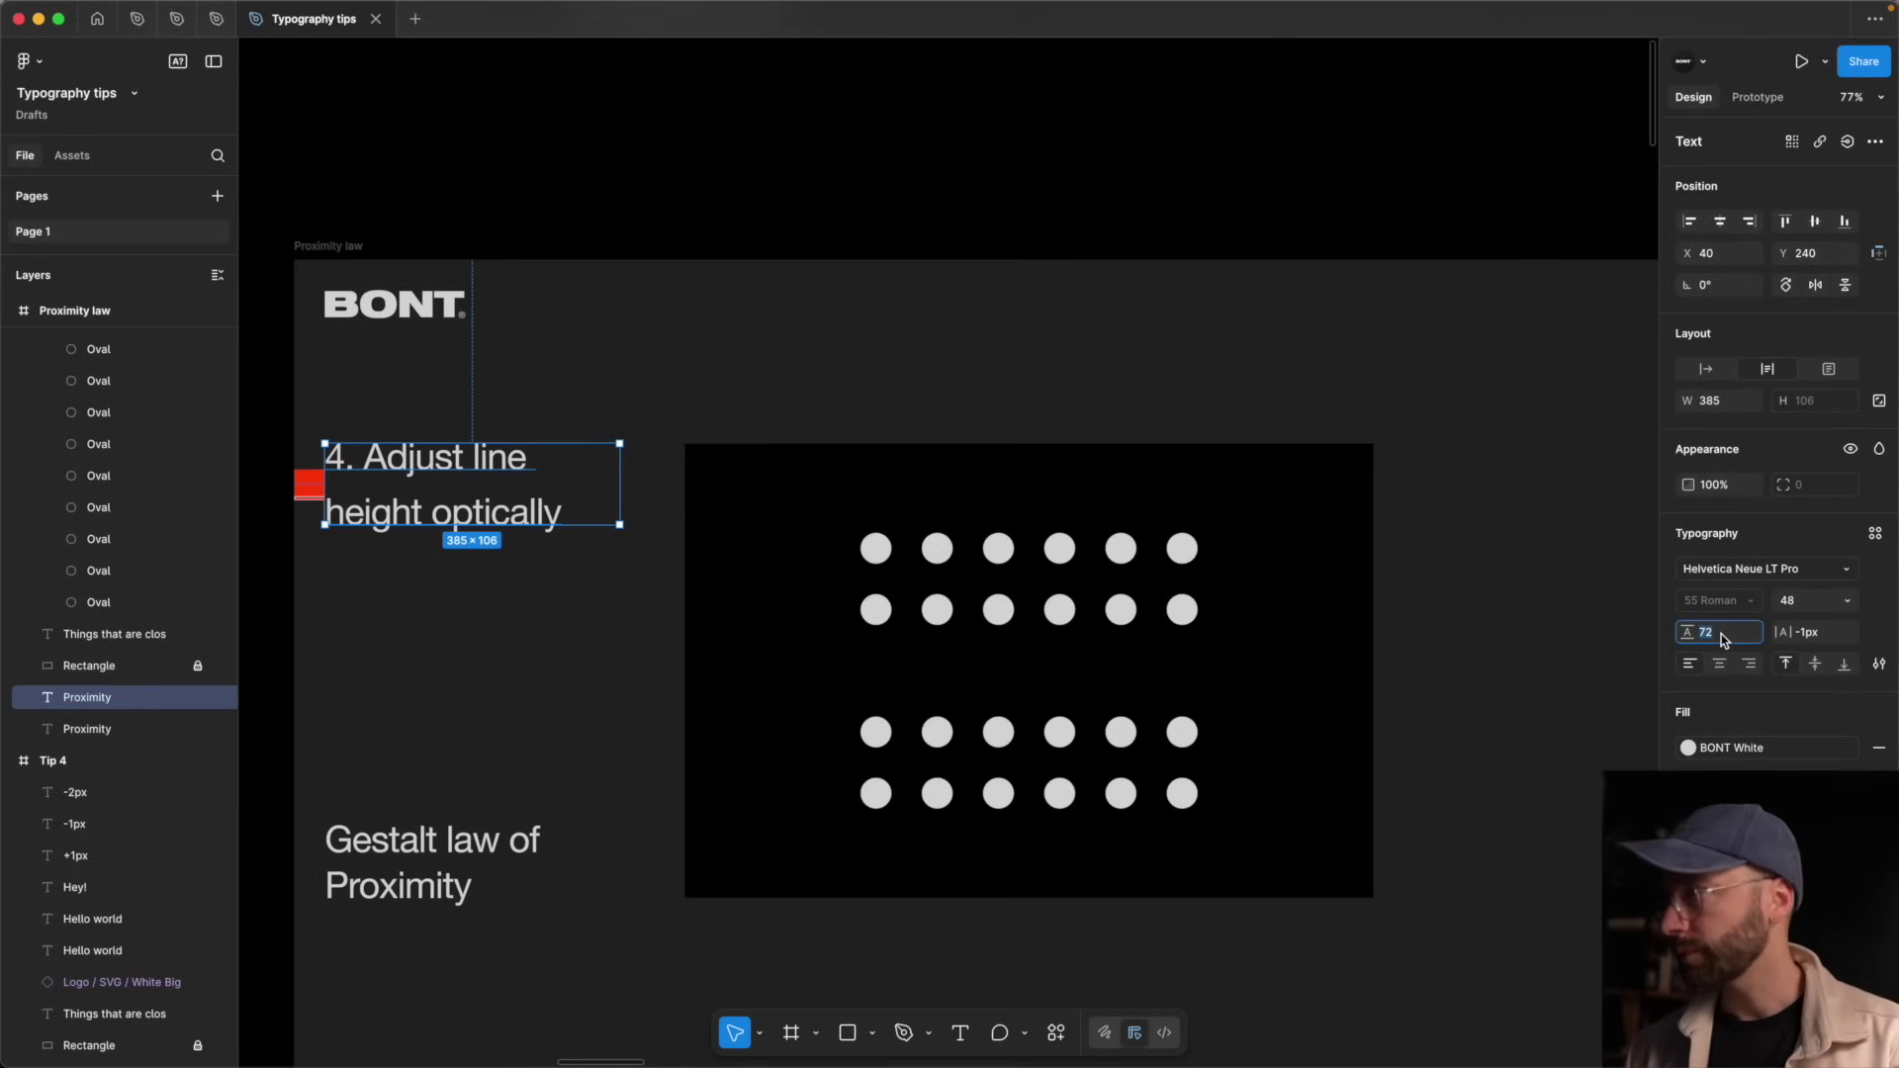
{"action": "type", "text": "56"}
{"action": "key", "text": "Return"}
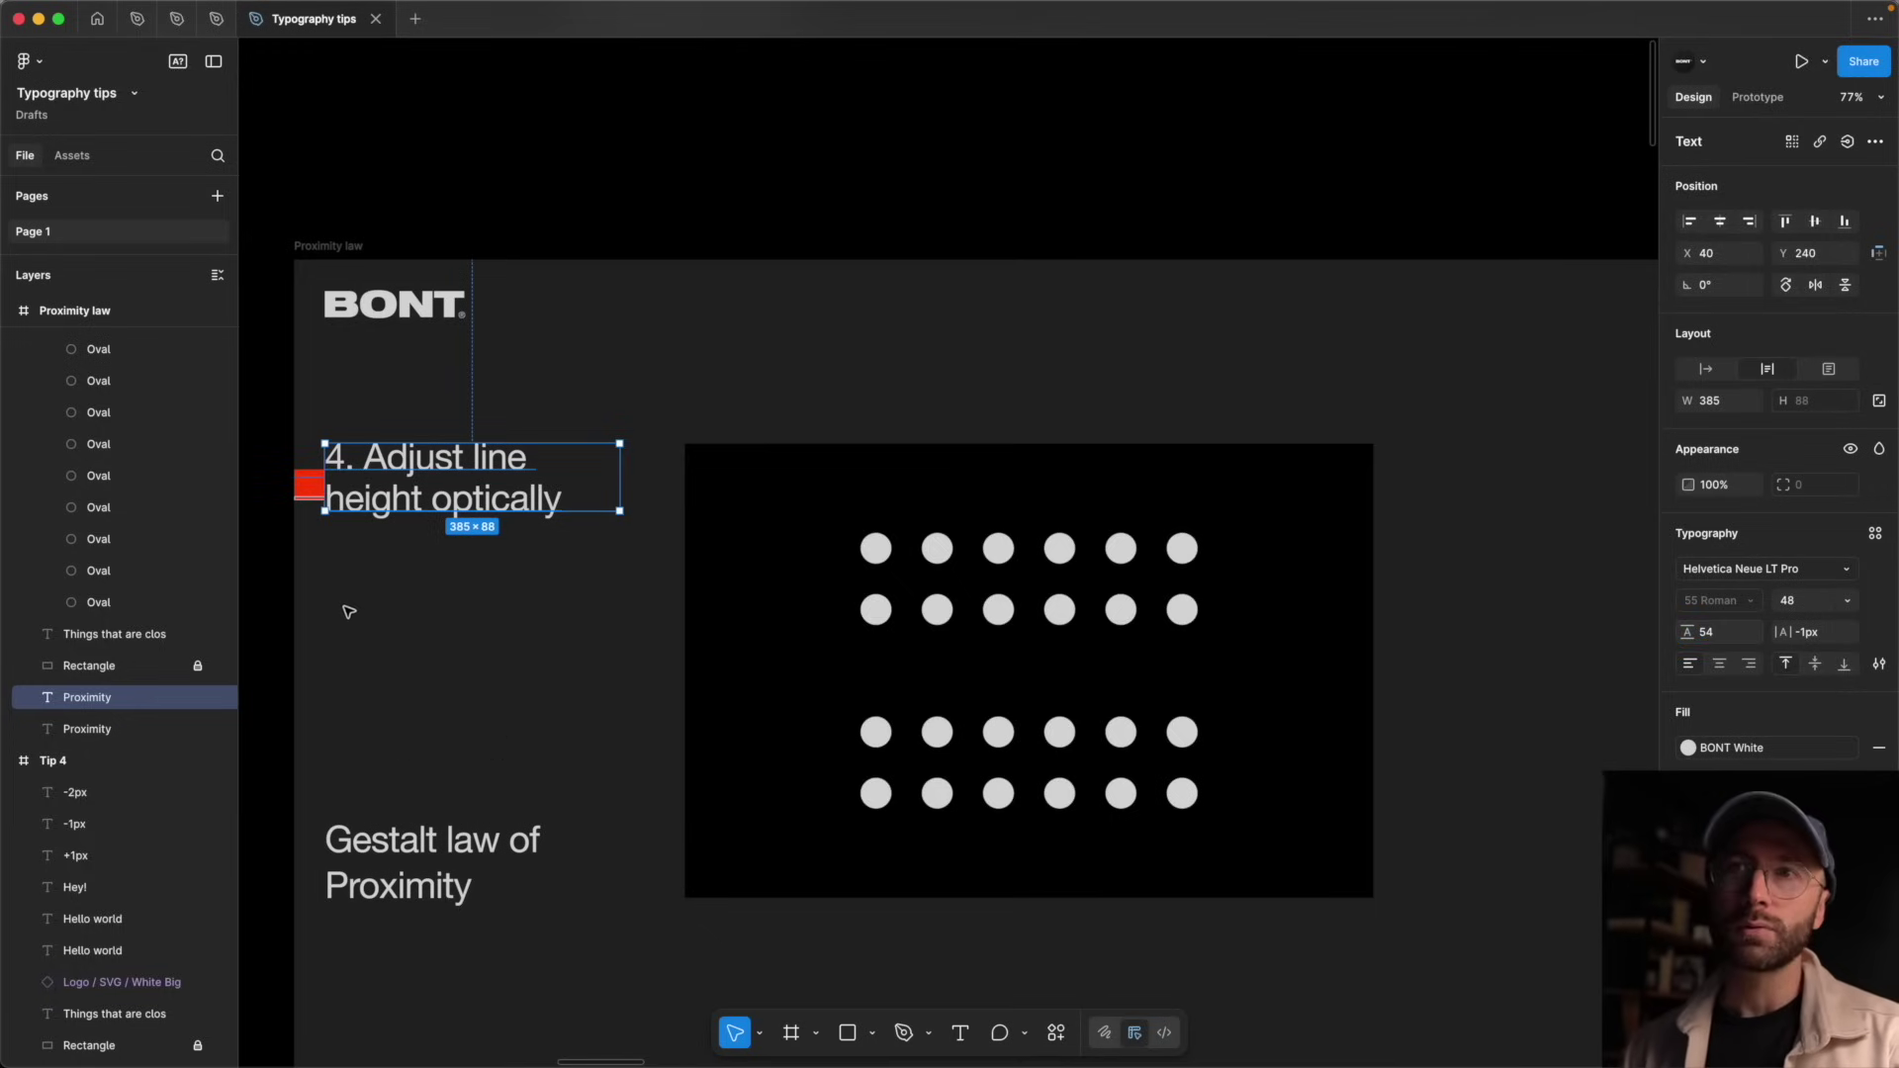
{"action": "left_click", "coordinate": [348, 610]}
- Resize the strip along the red square's bottom to 40 by 11
{"action": "scroll", "coordinate": [268, 482], "scroll_direction": "up", "scroll_amount": 10}
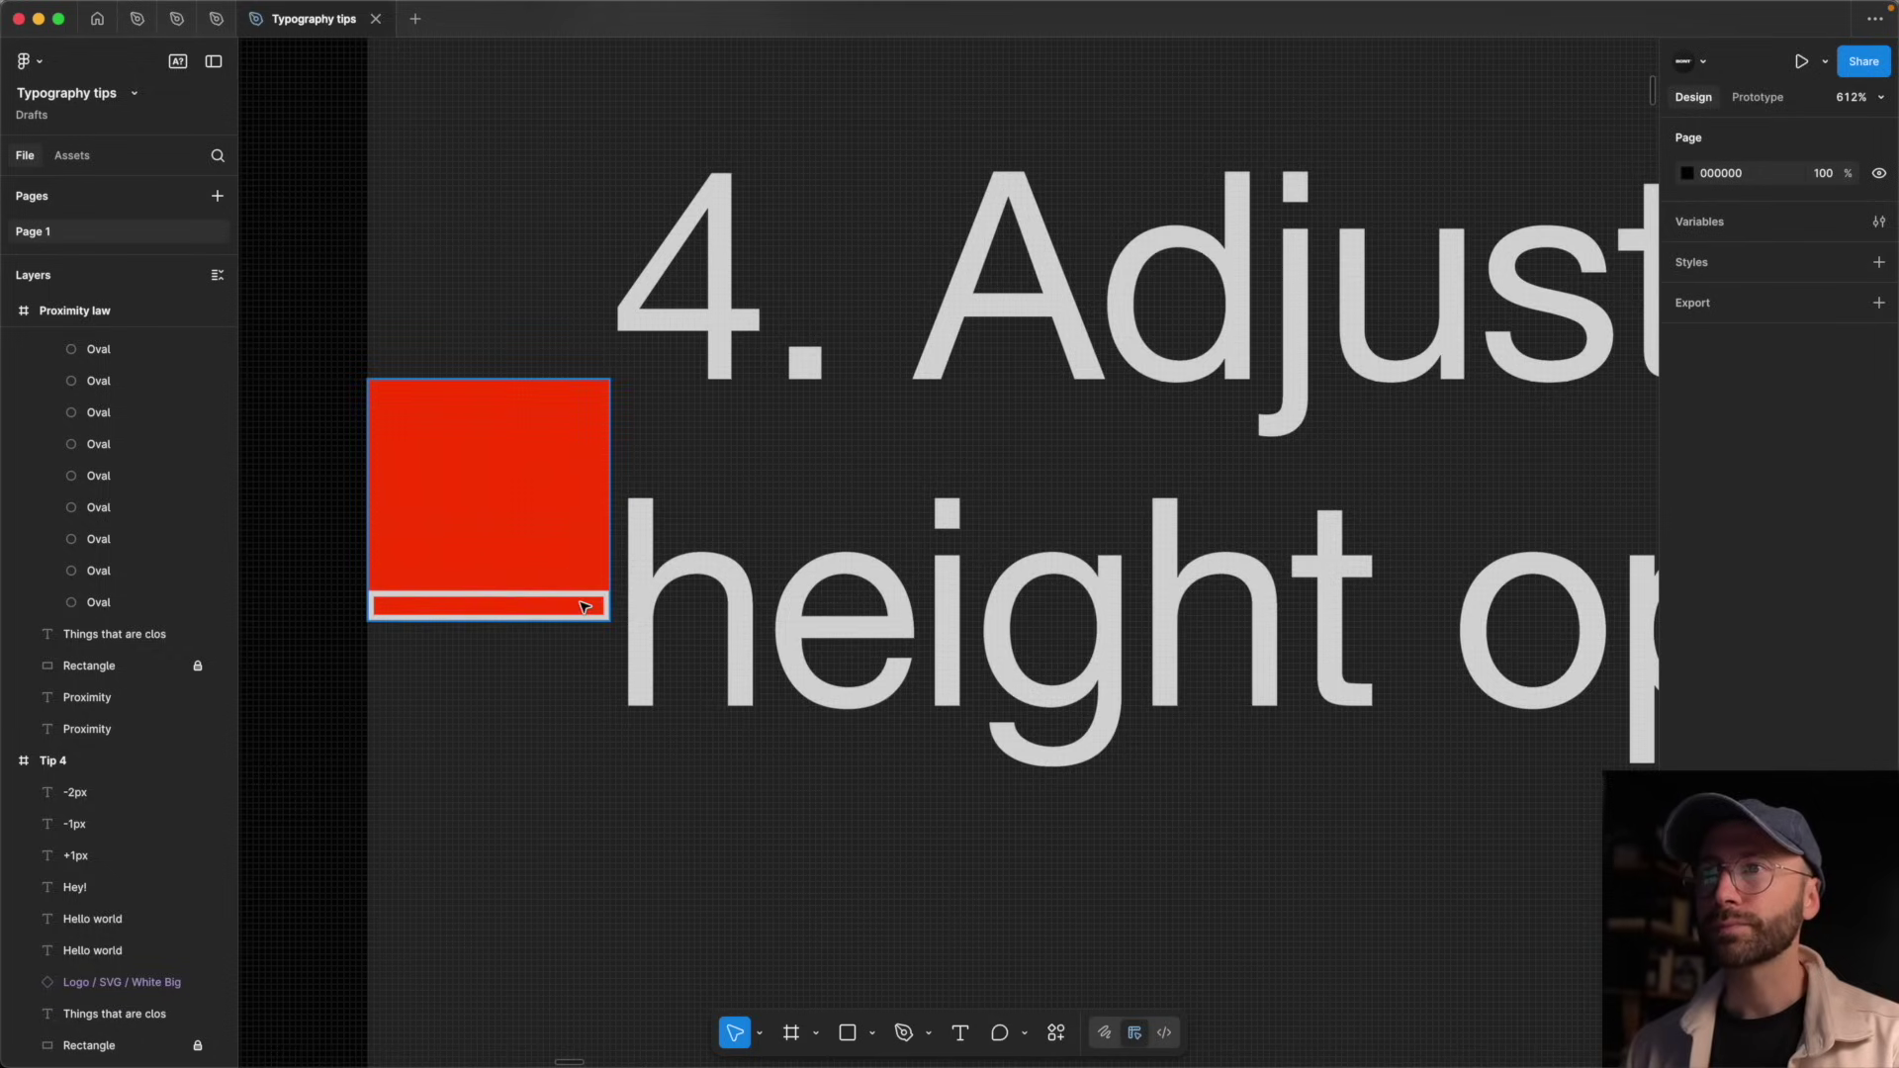
{"action": "left_click", "coordinate": [586, 601]}
{"action": "left_click_drag", "start_coordinate": [585, 600], "coordinate": [574, 555]}
{"action": "left_click", "coordinate": [542, 653]}
- Zoom back out and reselect the '4. Adjust line height optically' heading
{"action": "scroll", "coordinate": [549, 514], "scroll_direction": "down", "scroll_amount": 7}
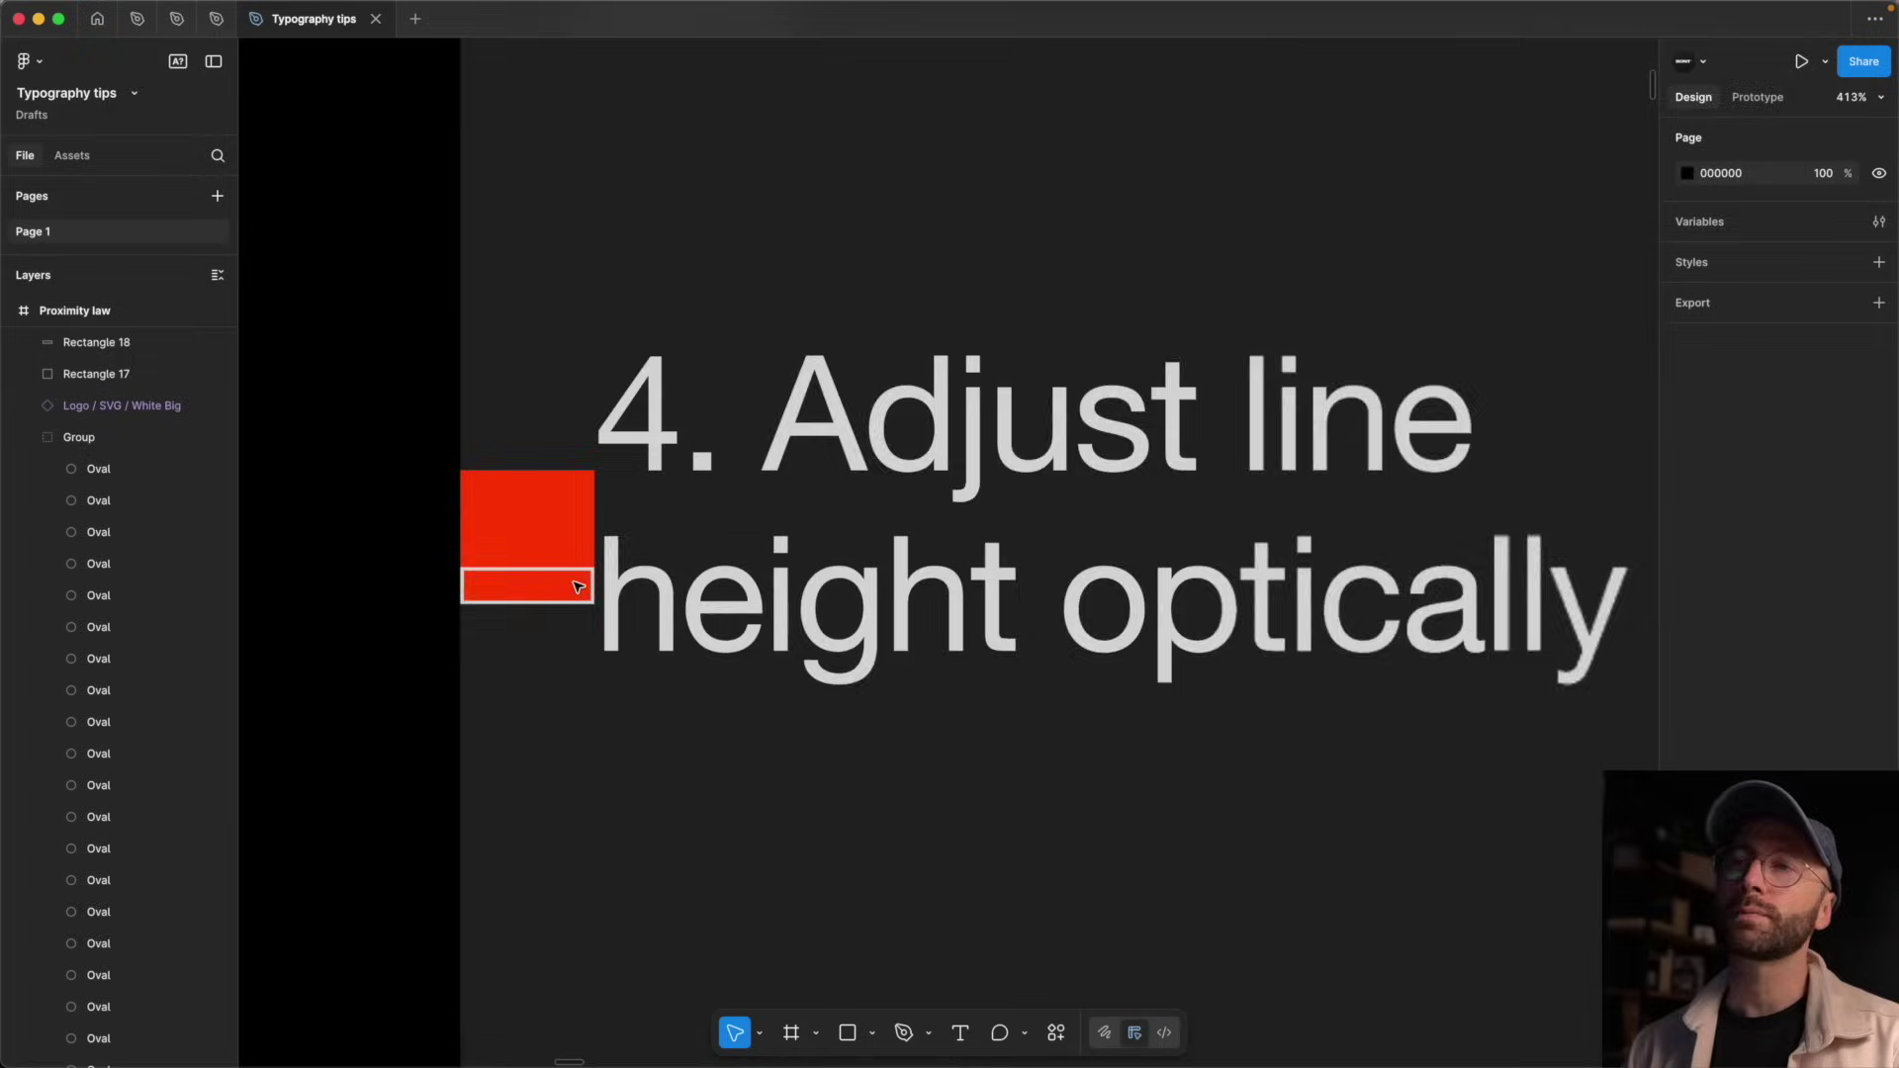
{"action": "scroll", "coordinate": [577, 586], "scroll_direction": "down", "scroll_amount": 5}
{"action": "scroll", "coordinate": [539, 594], "scroll_direction": "right", "scroll_amount": 3}
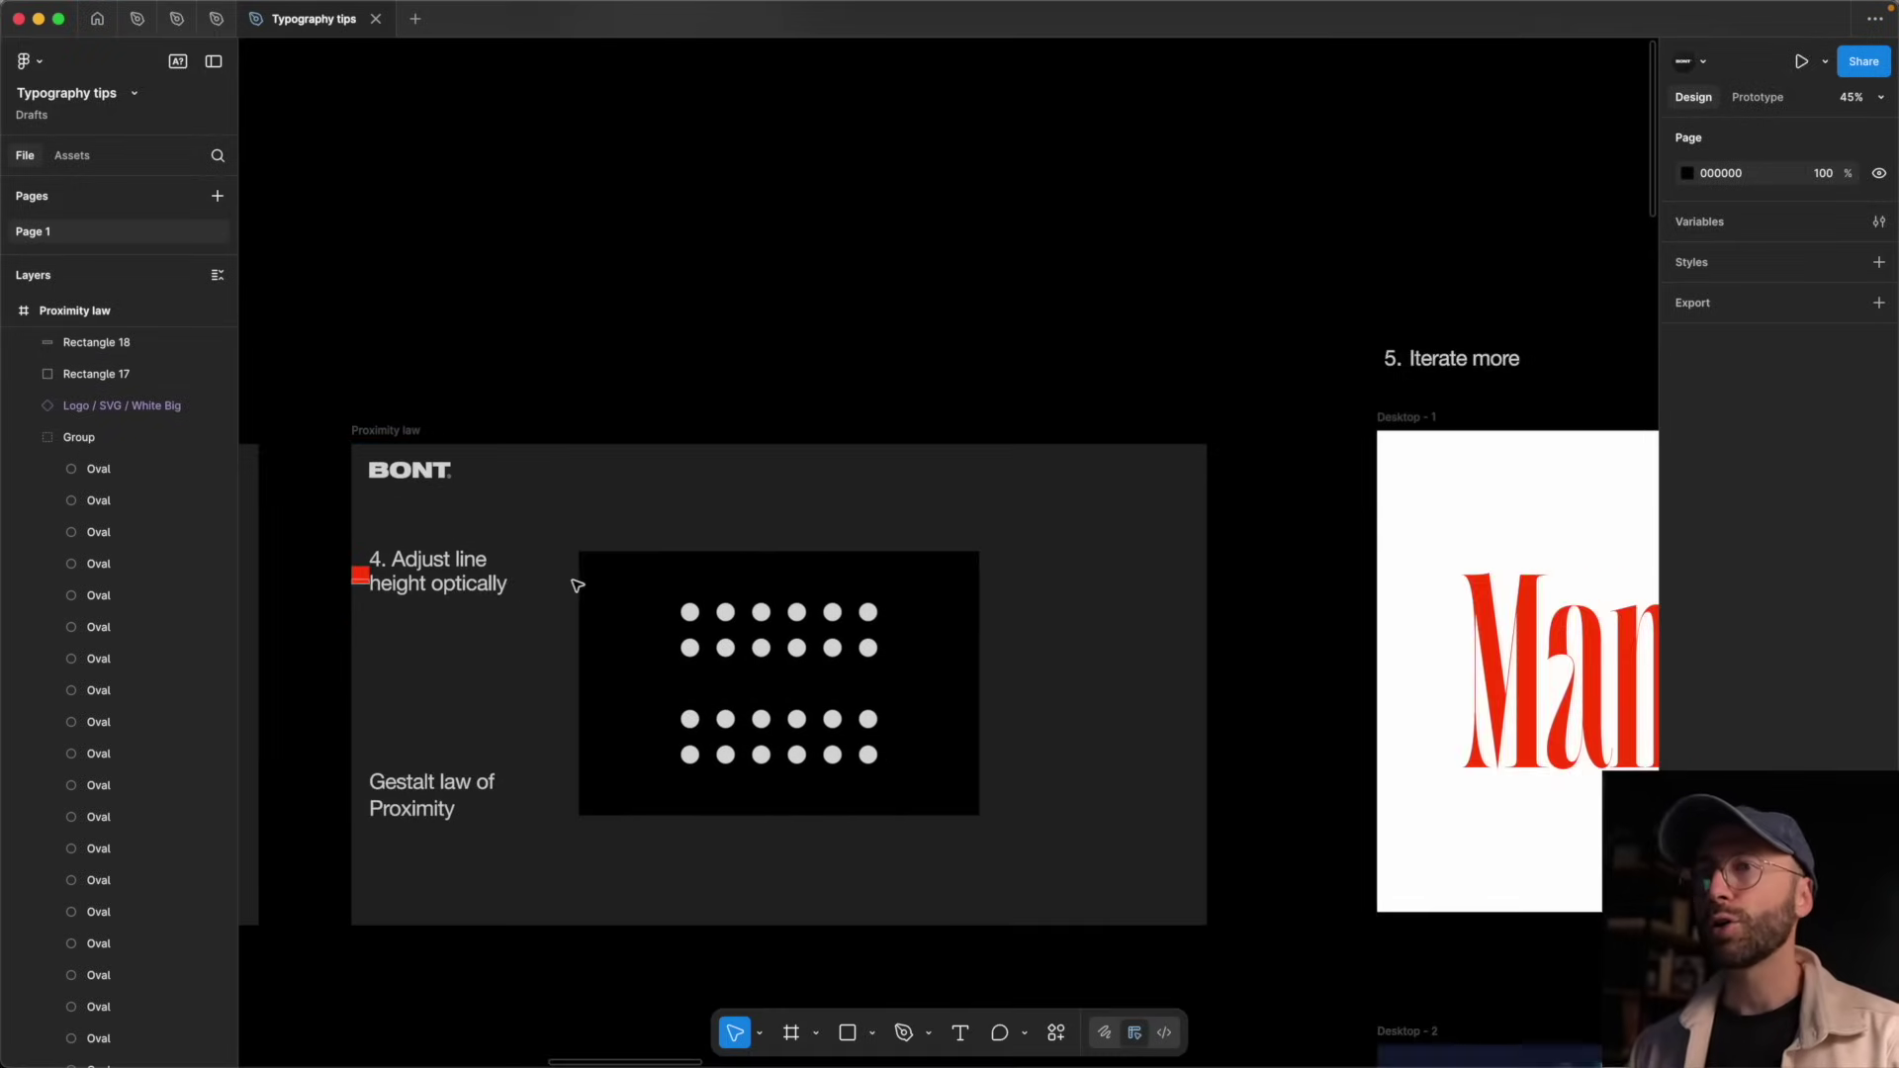
{"action": "scroll", "coordinate": [432, 631], "scroll_direction": "up", "scroll_amount": 3}
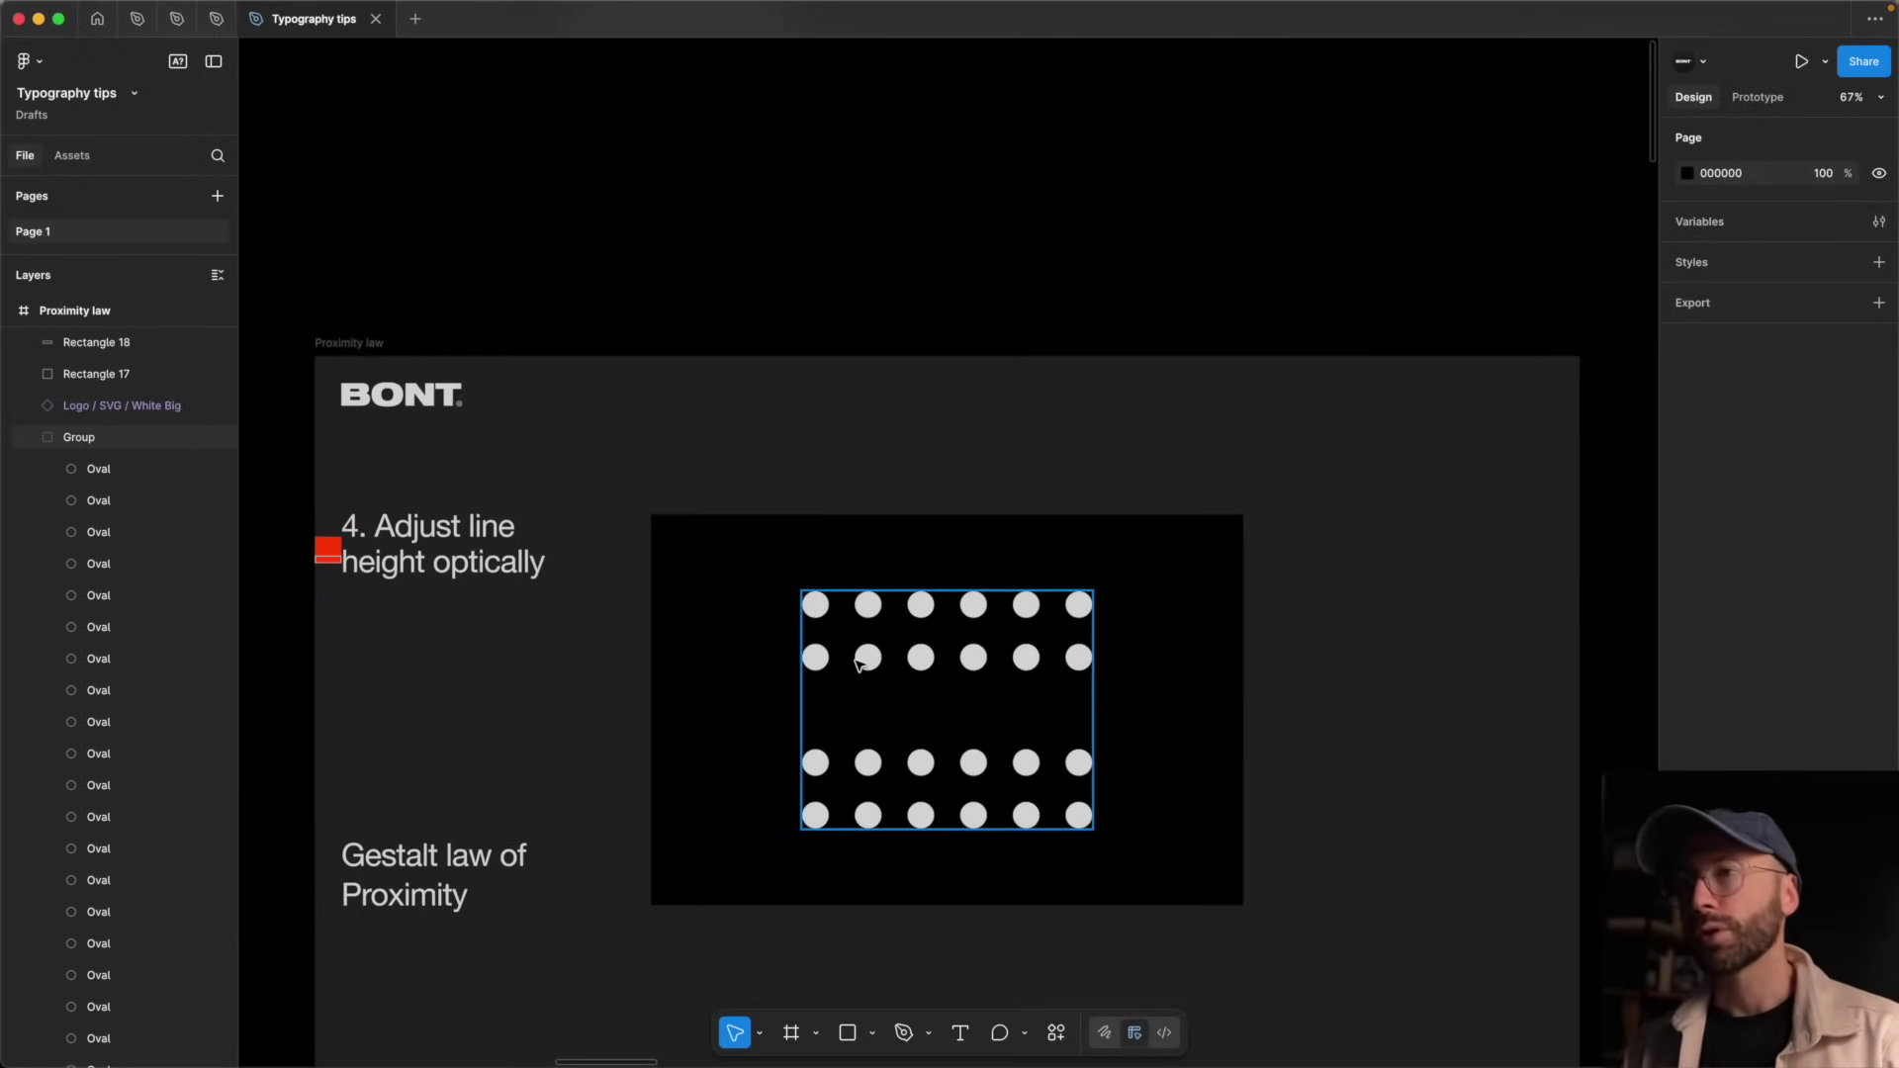
{"action": "left_click", "coordinate": [460, 535]}
{"action": "left_click", "coordinate": [489, 457]}
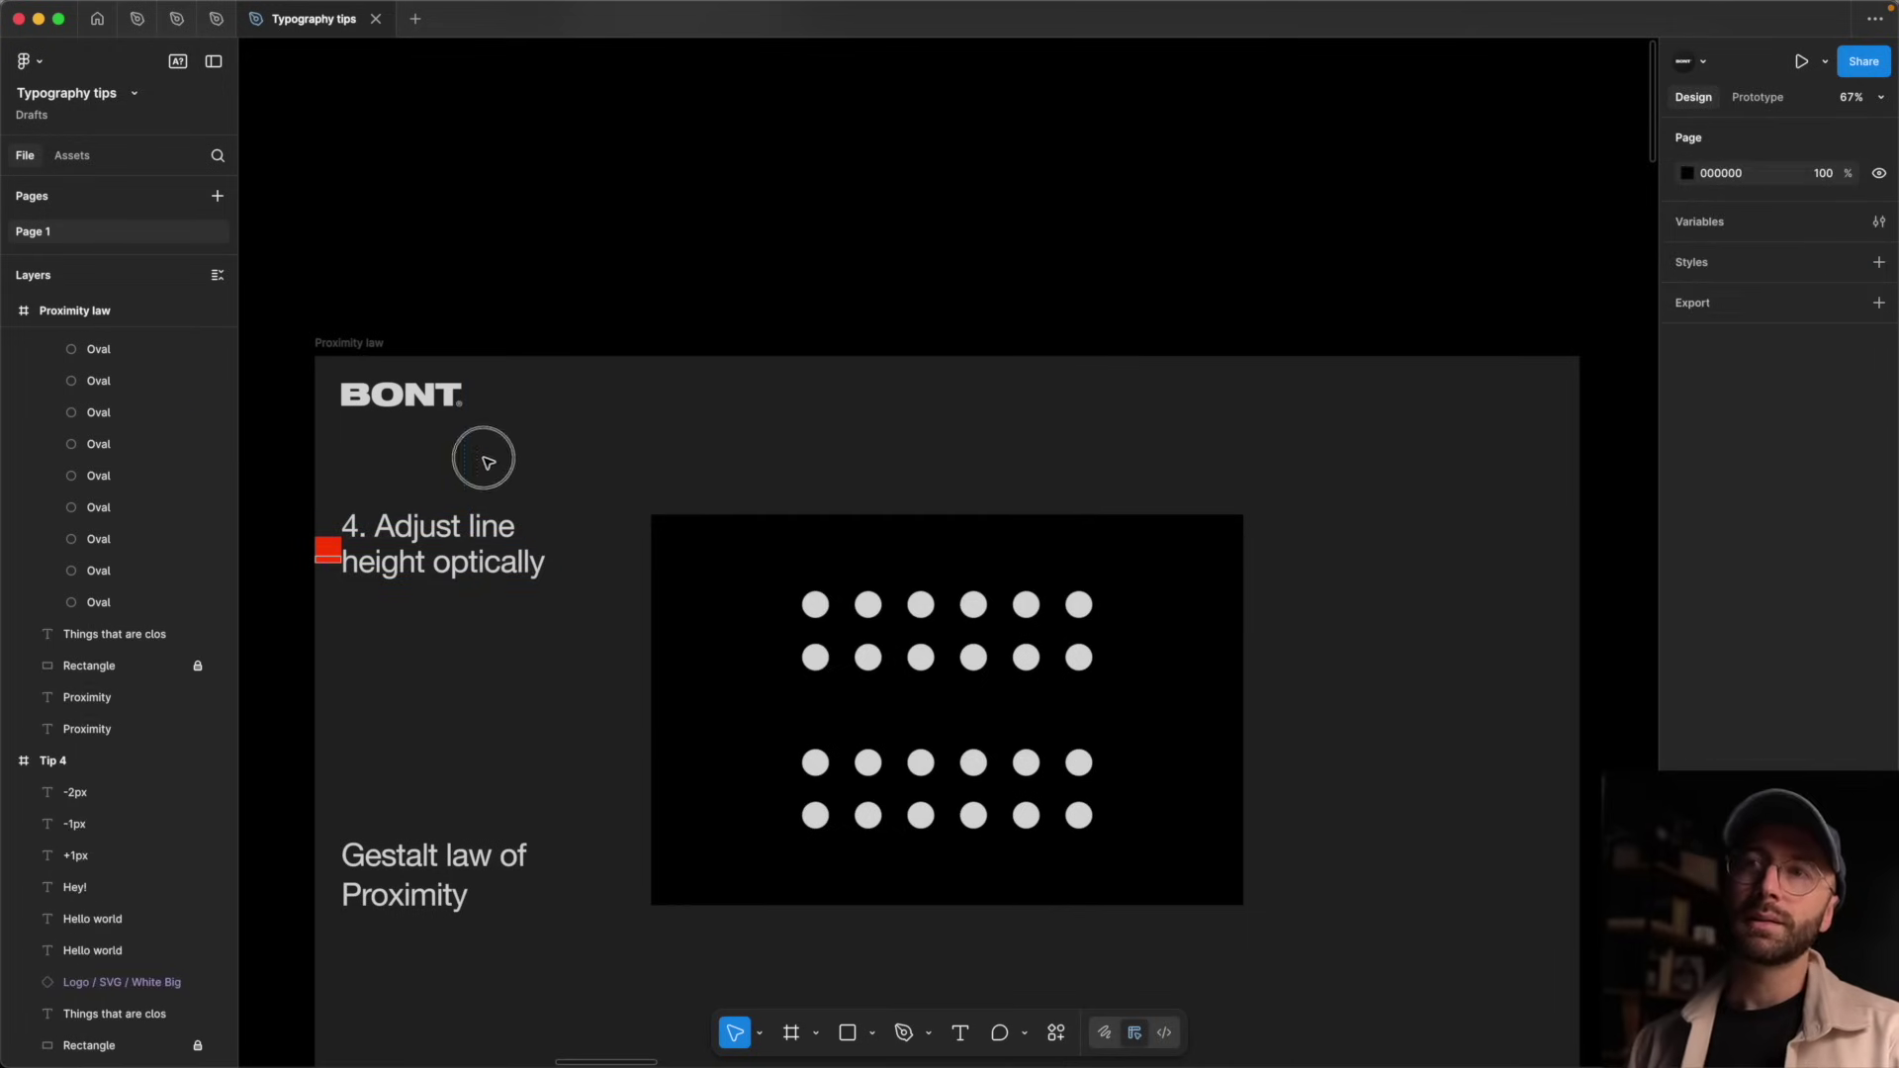
{"action": "left_click_drag", "start_coordinate": [285, 517], "coordinate": [338, 597]}
{"action": "left_click", "coordinate": [396, 613]}
{"action": "left_click", "coordinate": [474, 525]}
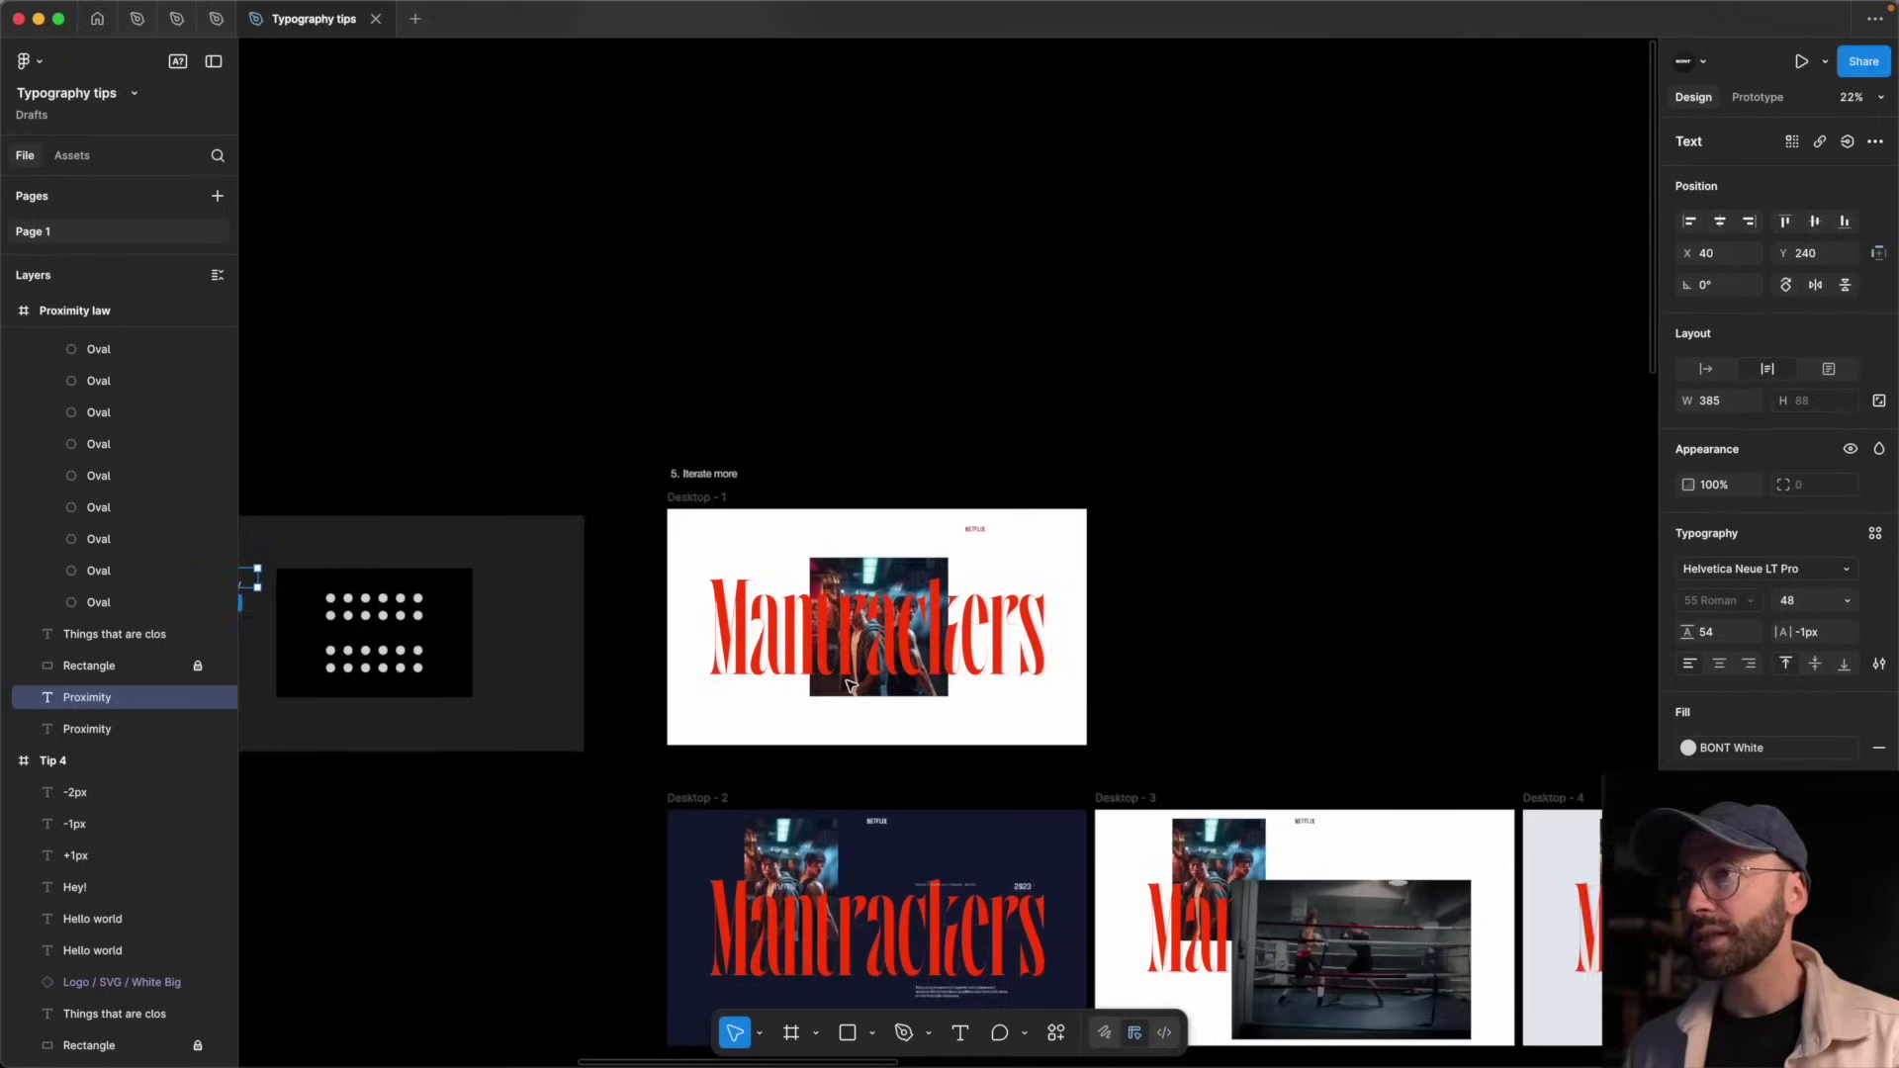
- Move on from the 'T.005 ITERATE MORE' title card to the '5. Iterate more' slide
{"action": "scroll", "coordinate": [895, 156], "scroll_direction": "down", "scroll_amount": 4}
{"action": "scroll", "coordinate": [894, 156], "scroll_direction": "up", "scroll_amount": 5}
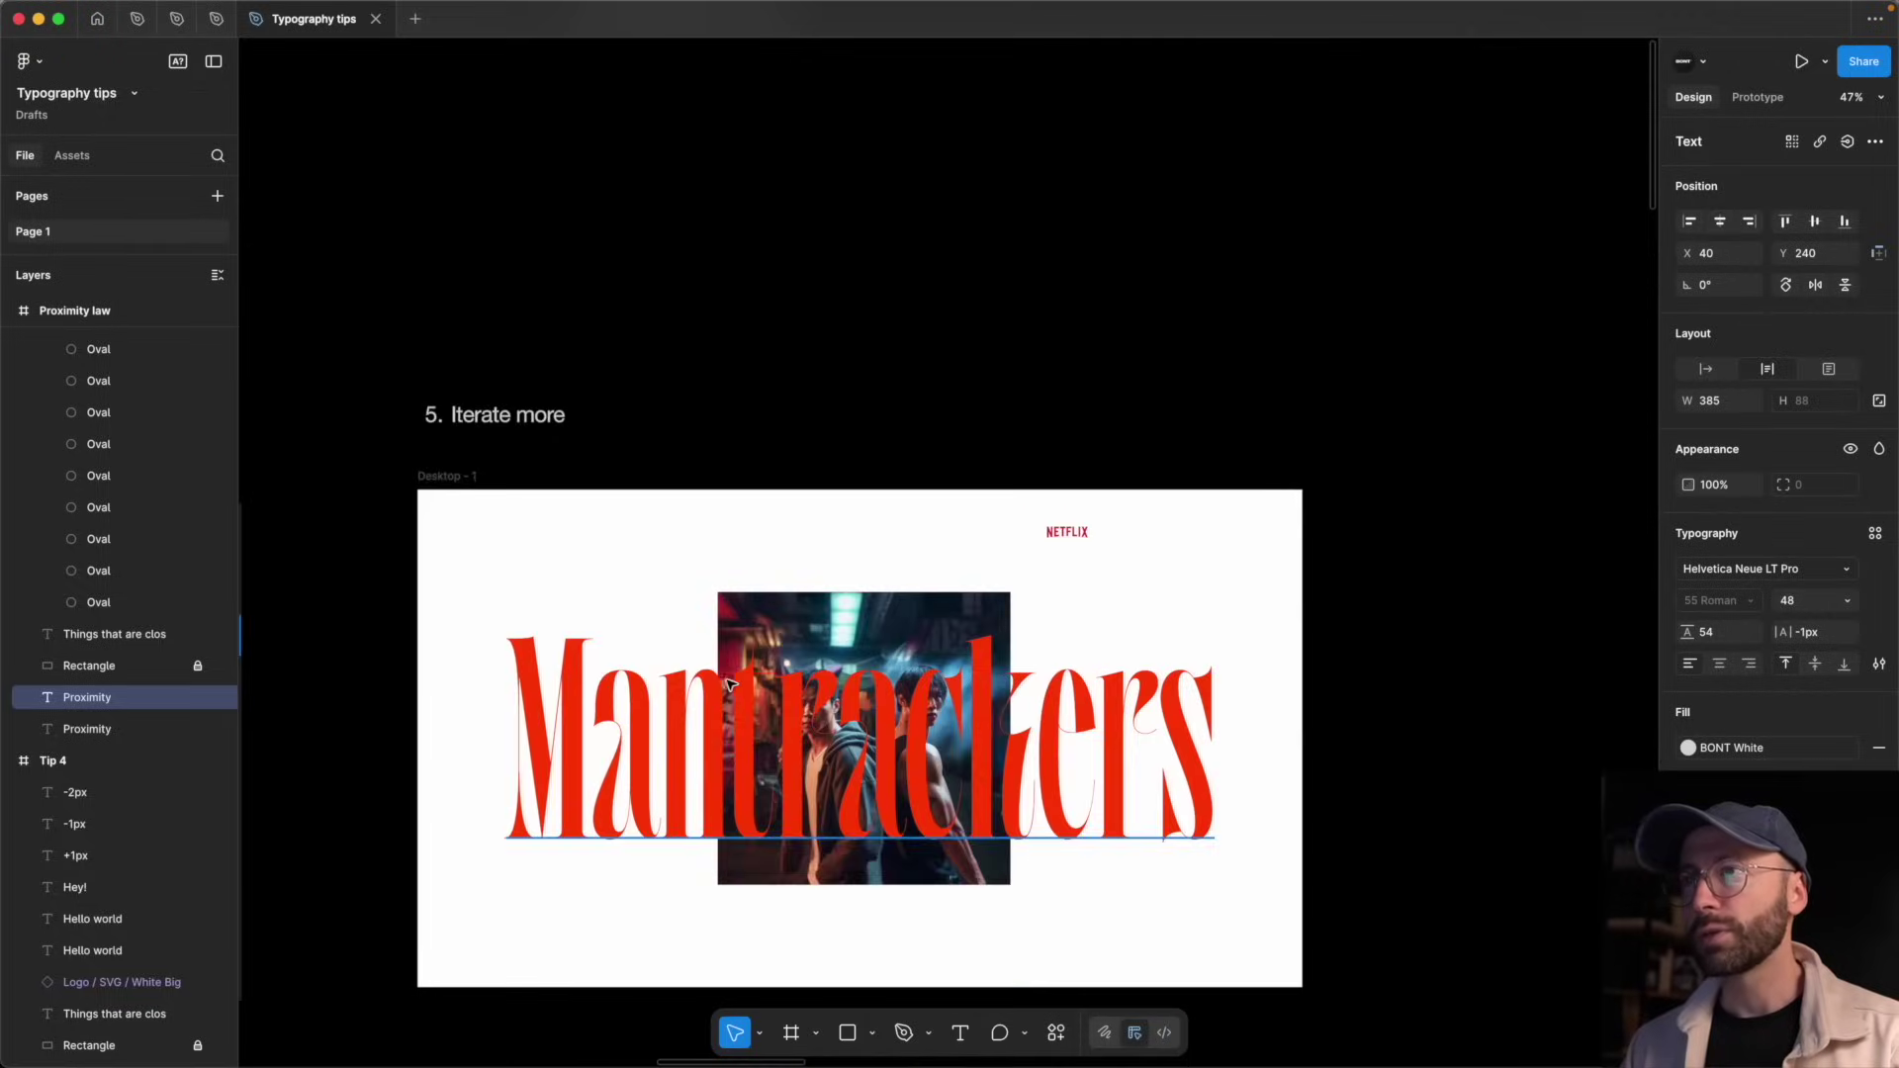
{"action": "scroll", "coordinate": [735, 674], "scroll_direction": "down", "scroll_amount": 1}
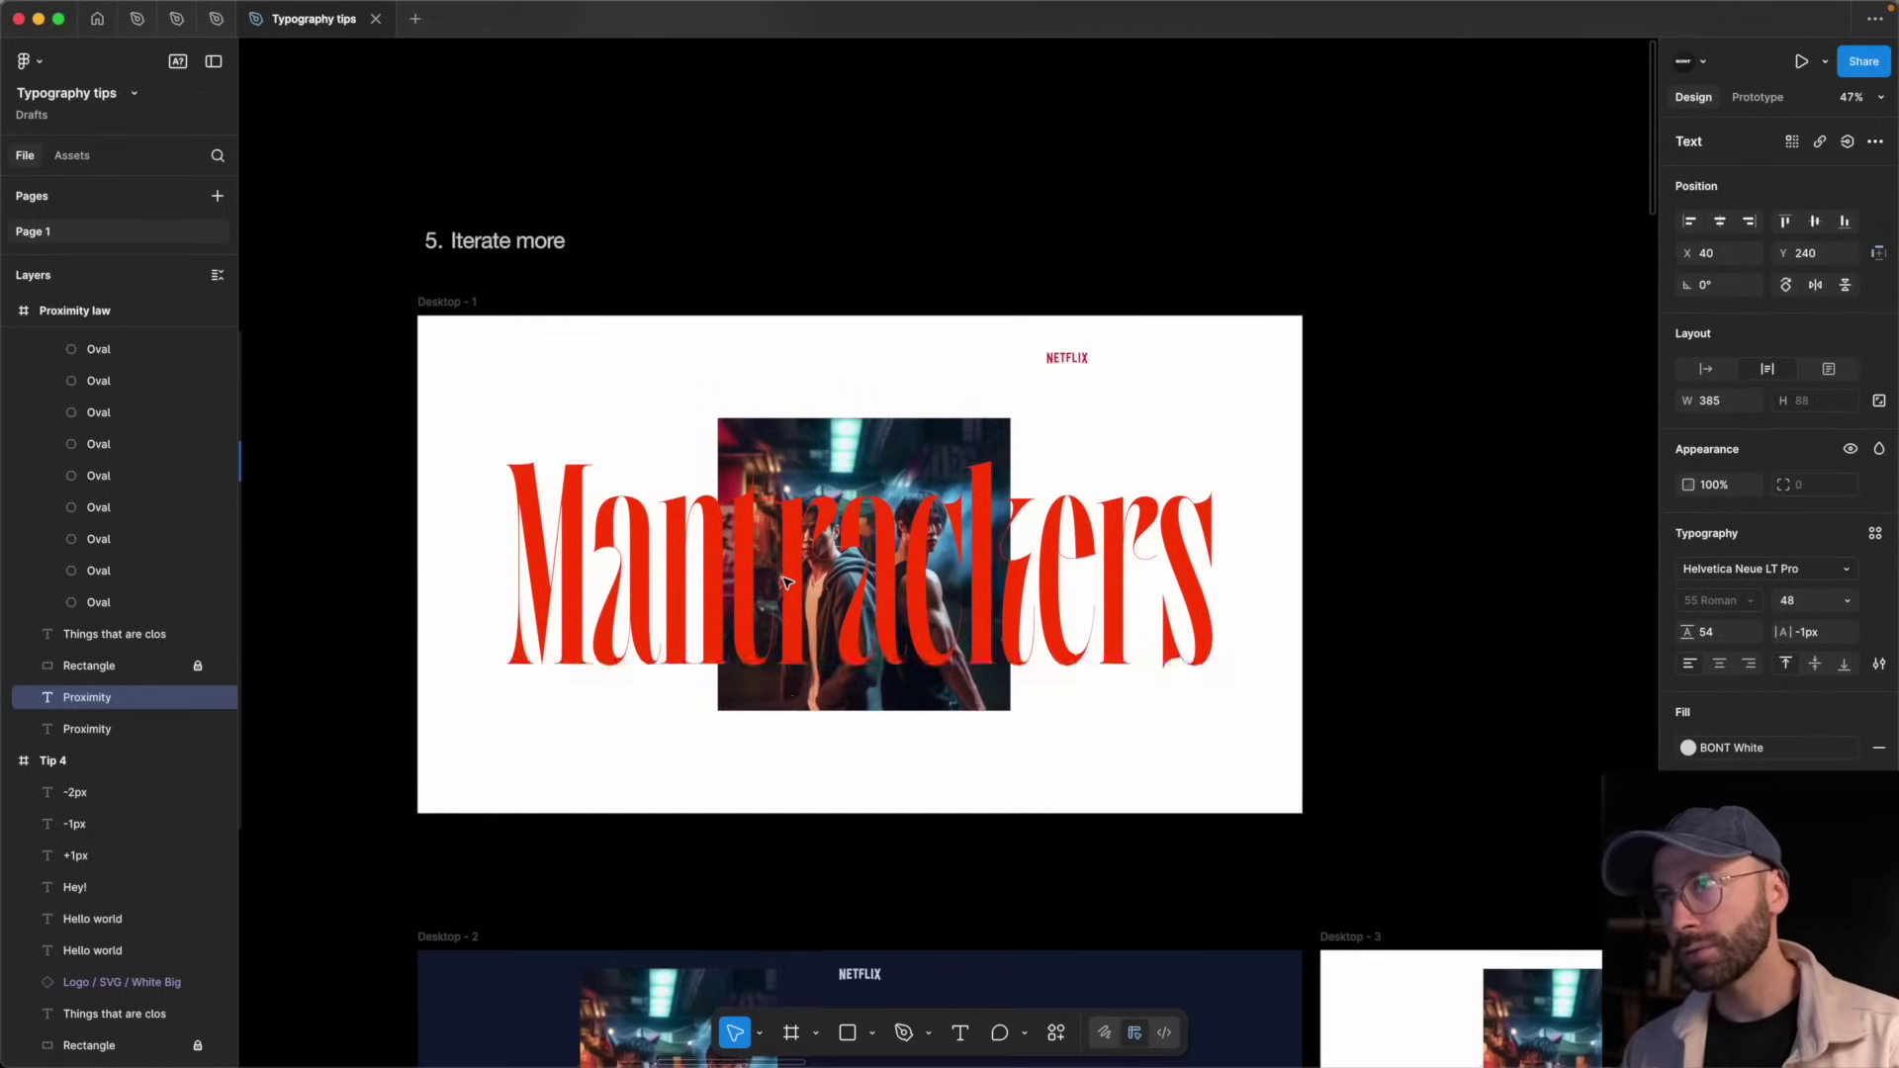
{"action": "scroll", "coordinate": [785, 581], "scroll_direction": "down", "scroll_amount": 10}
{"action": "scroll", "coordinate": [826, 373], "scroll_direction": "up", "scroll_amount": 3}
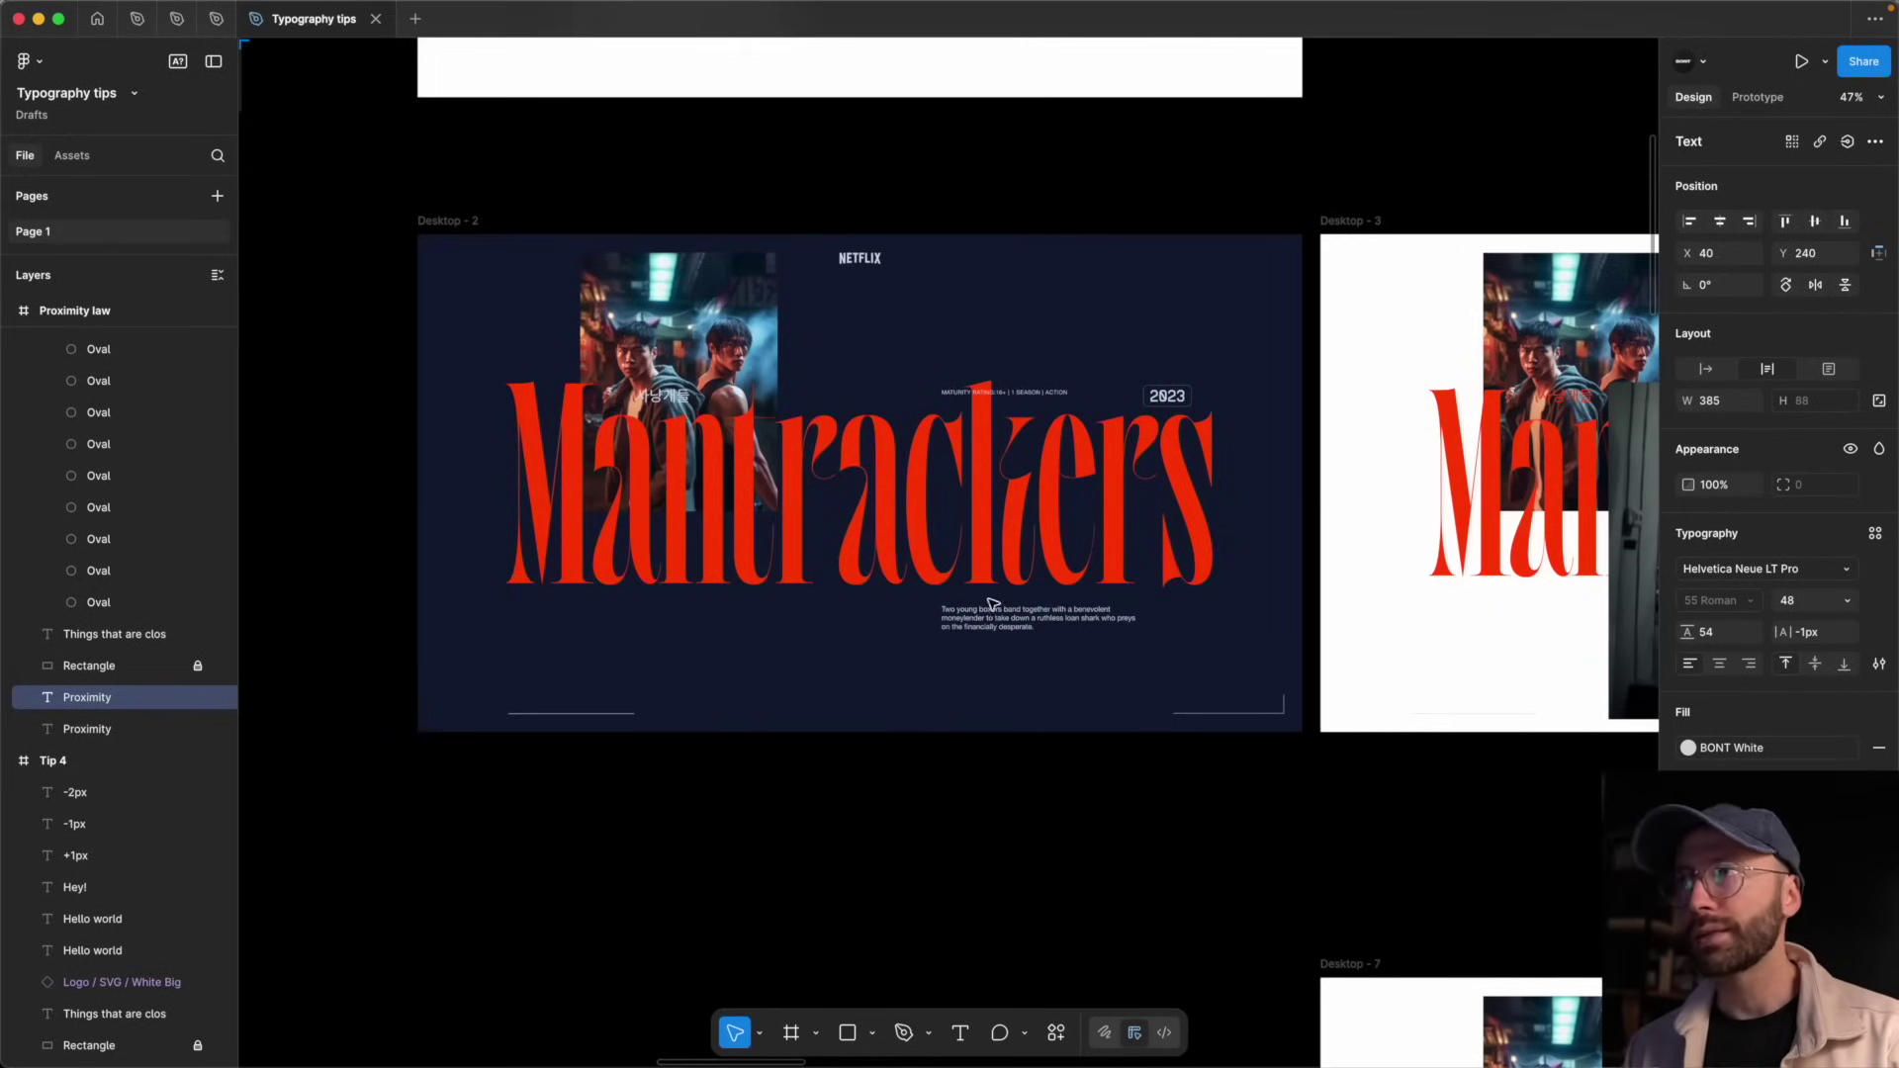
{"action": "scroll", "coordinate": [890, 719], "scroll_direction": "right", "scroll_amount": 3}
{"action": "scroll", "coordinate": [893, 716], "scroll_direction": "right", "scroll_amount": 10}
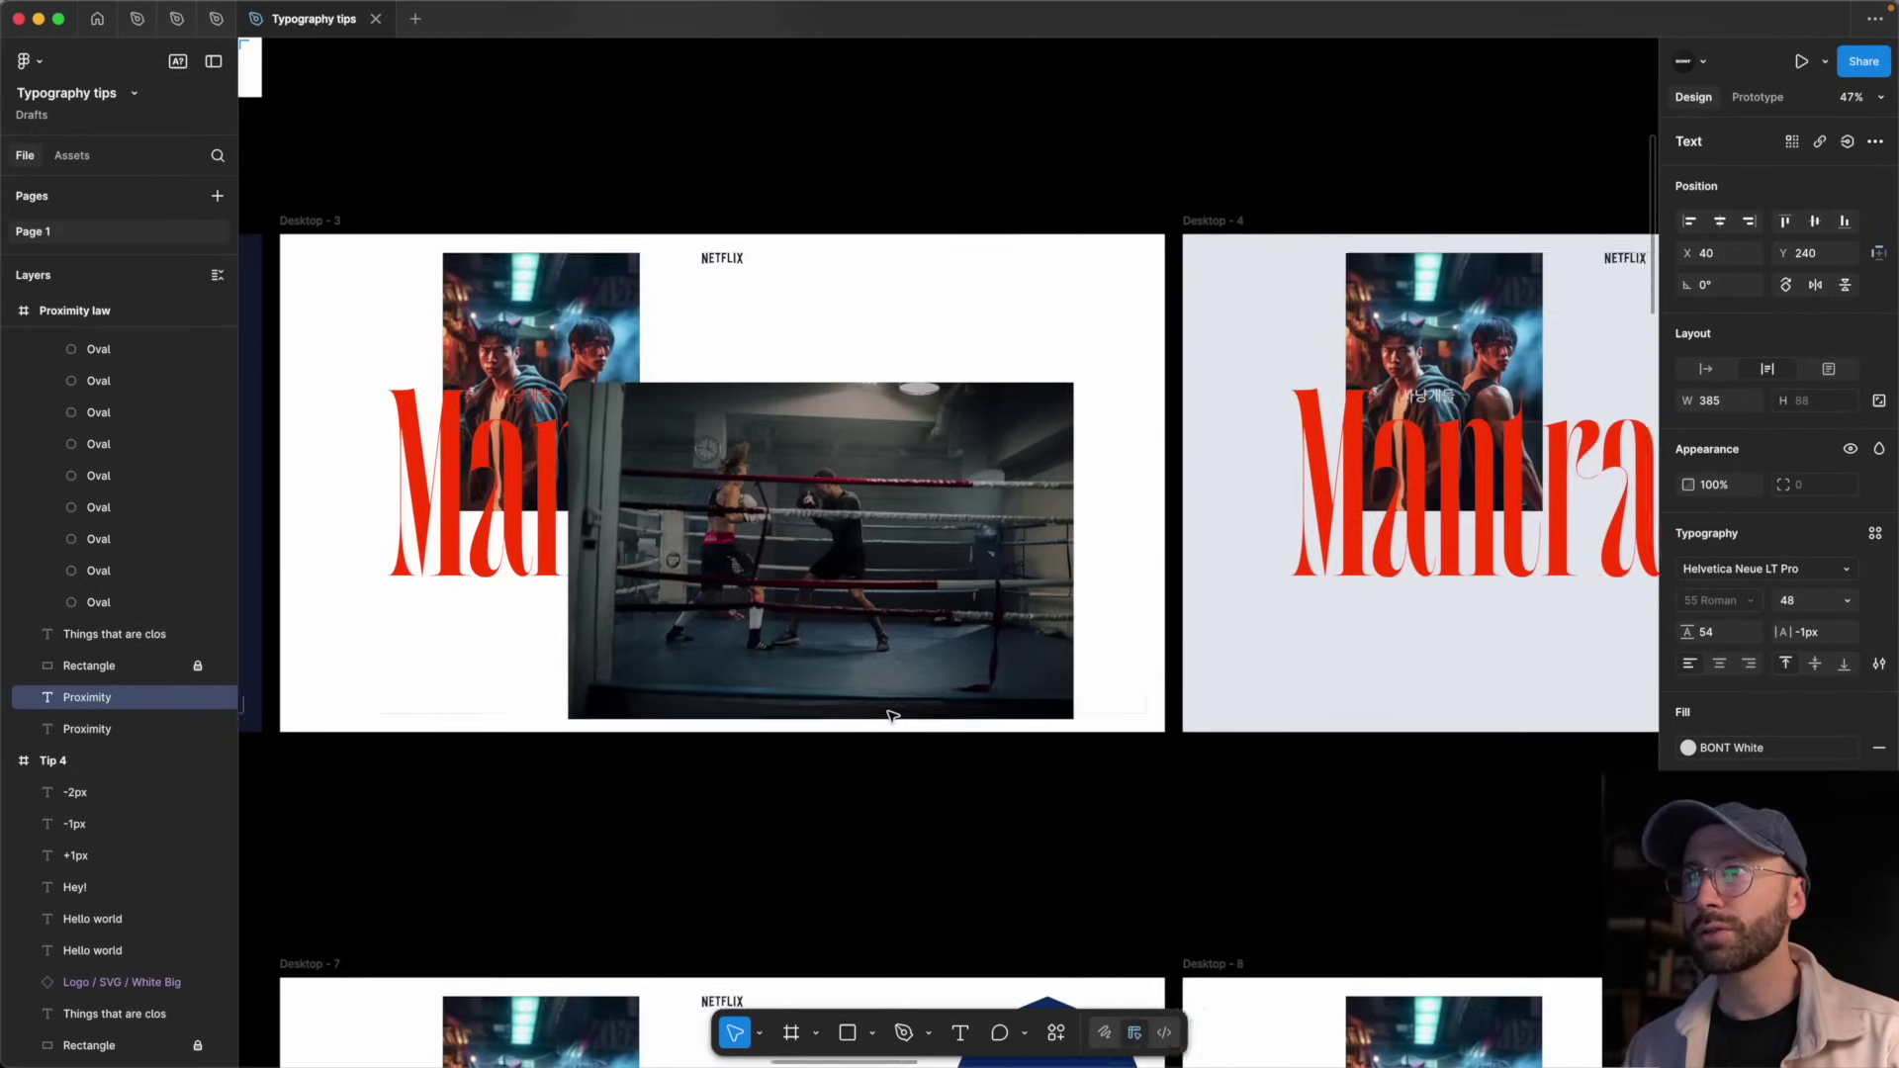
{"action": "scroll", "coordinate": [894, 717], "scroll_direction": "left", "scroll_amount": 2}
{"action": "scroll", "coordinate": [893, 716], "scroll_direction": "right", "scroll_amount": 10}
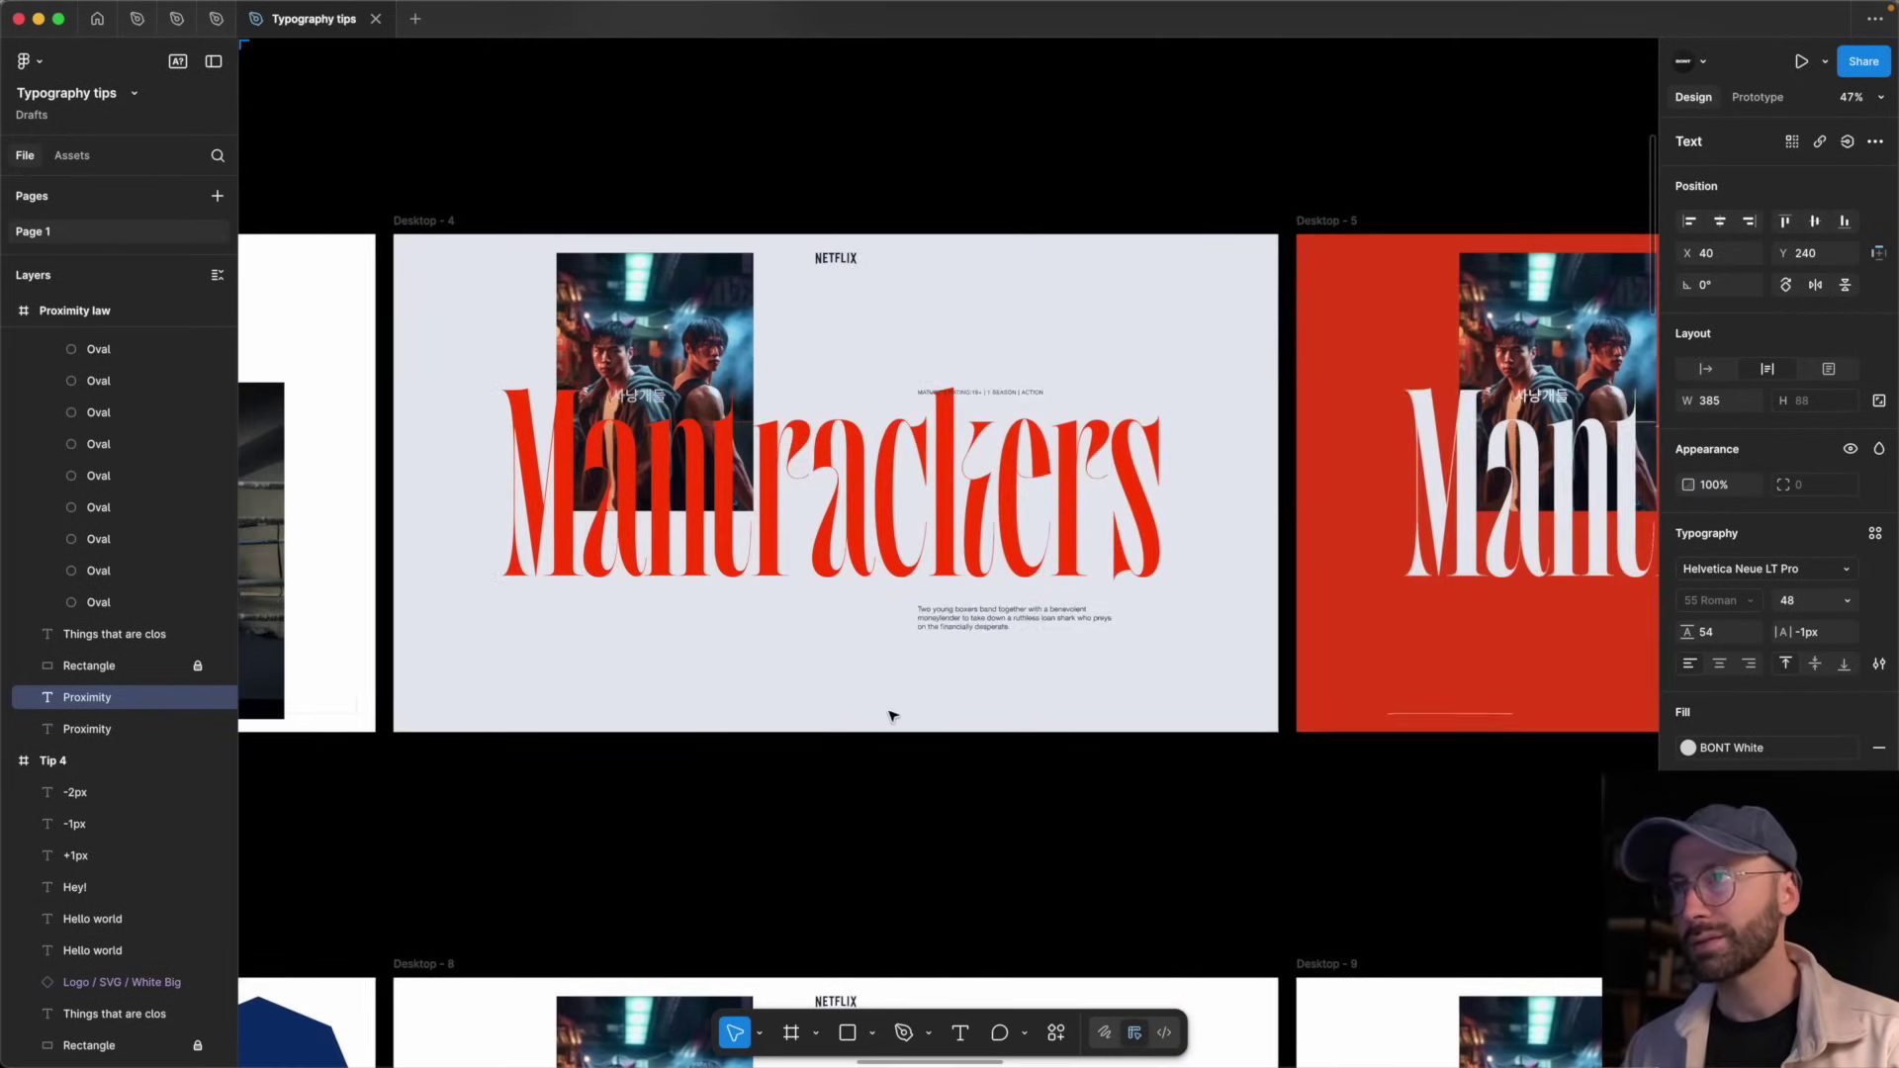
{"action": "scroll", "coordinate": [893, 716], "scroll_direction": "right", "scroll_amount": 10}
{"action": "scroll", "coordinate": [893, 716], "scroll_direction": "right", "scroll_amount": 15}
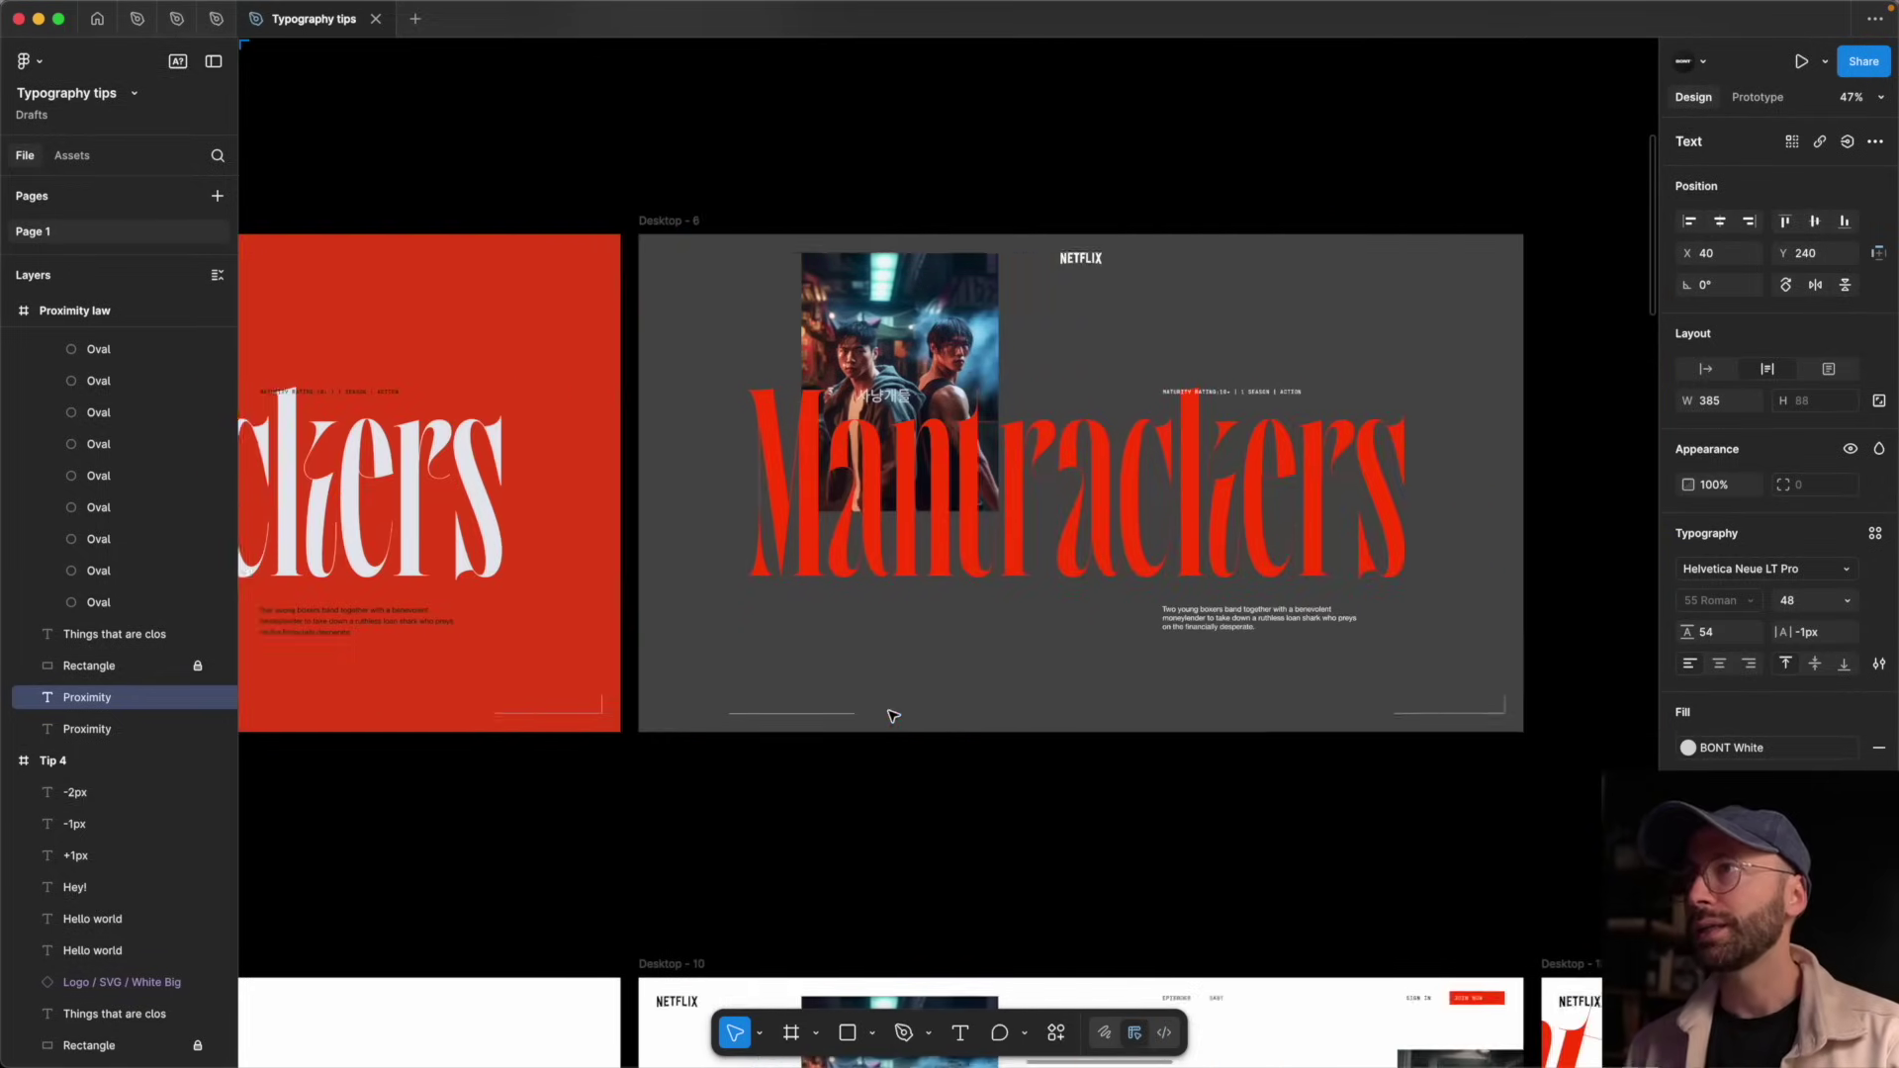
{"action": "scroll", "coordinate": [920, 712], "scroll_direction": "down", "scroll_amount": 3}
{"action": "scroll", "coordinate": [923, 712], "scroll_direction": "right", "scroll_amount": 6}
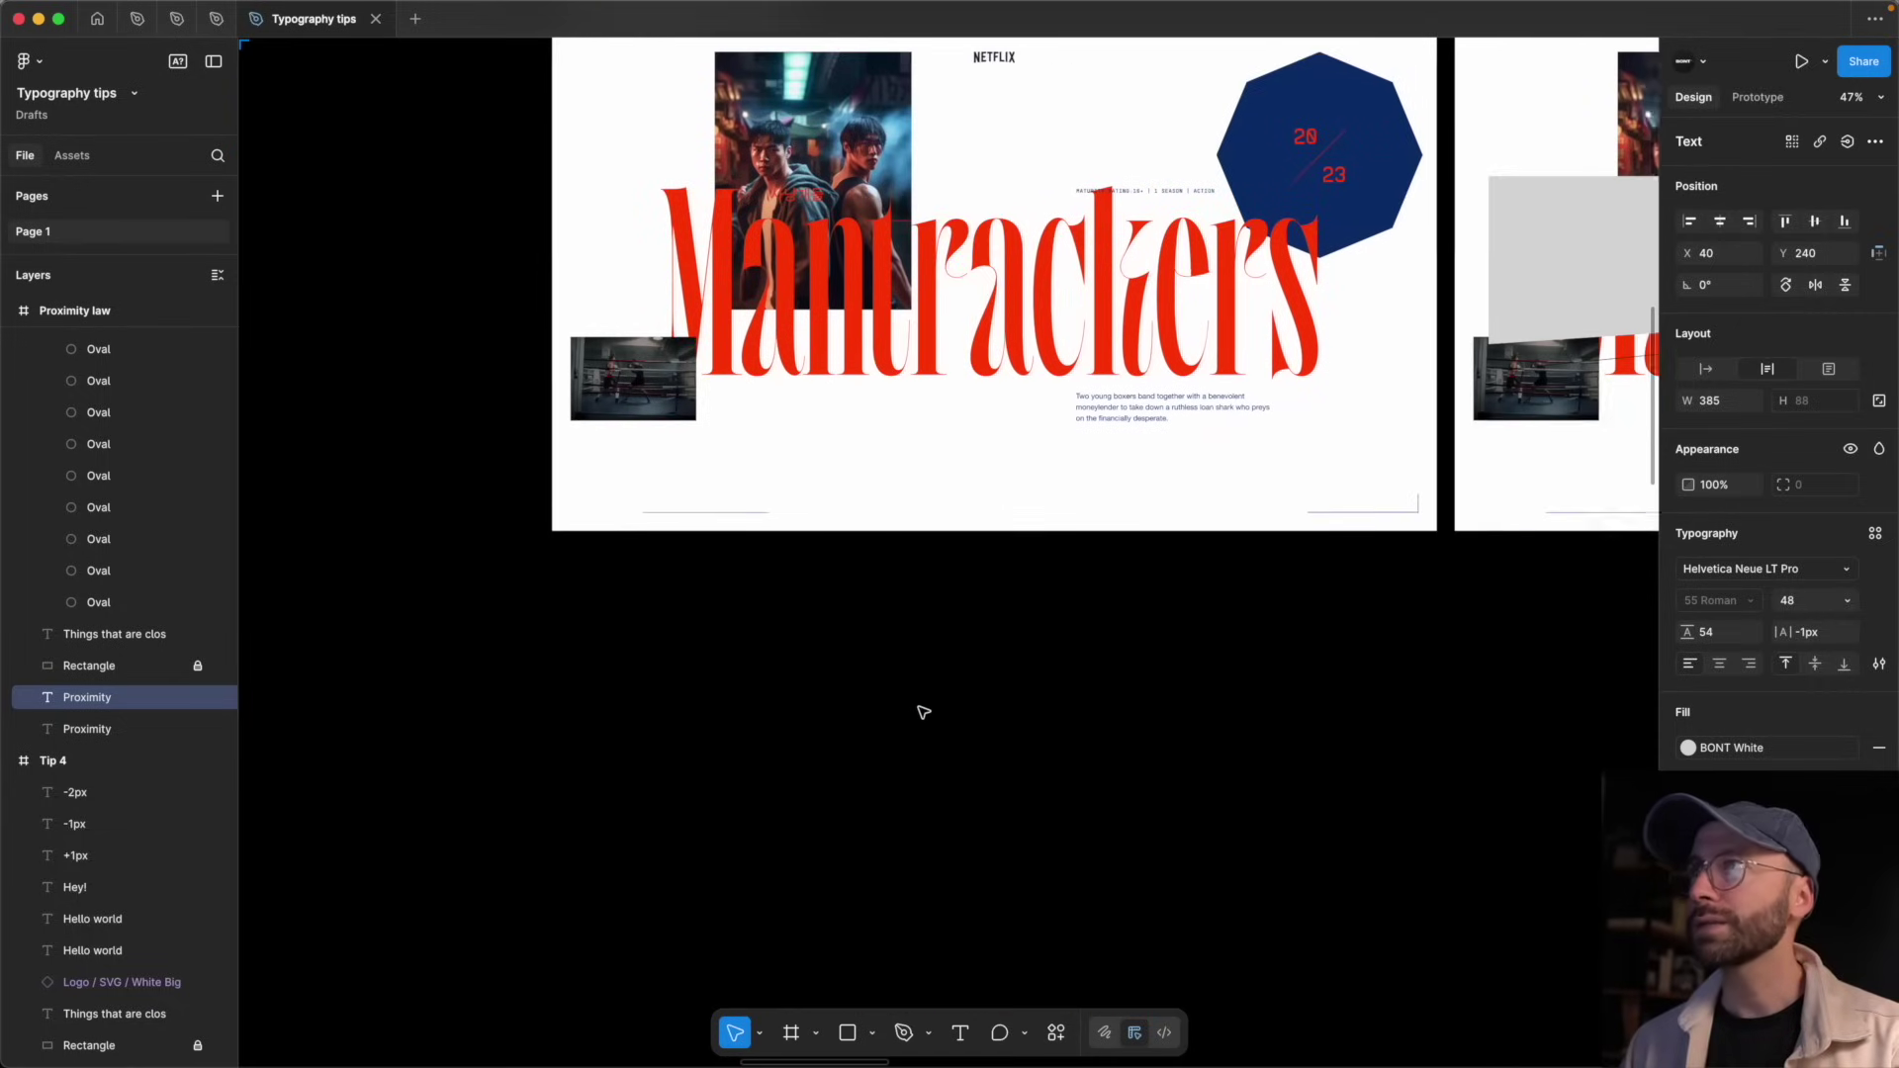
{"action": "scroll", "coordinate": [922, 712], "scroll_direction": "up", "scroll_amount": 3}
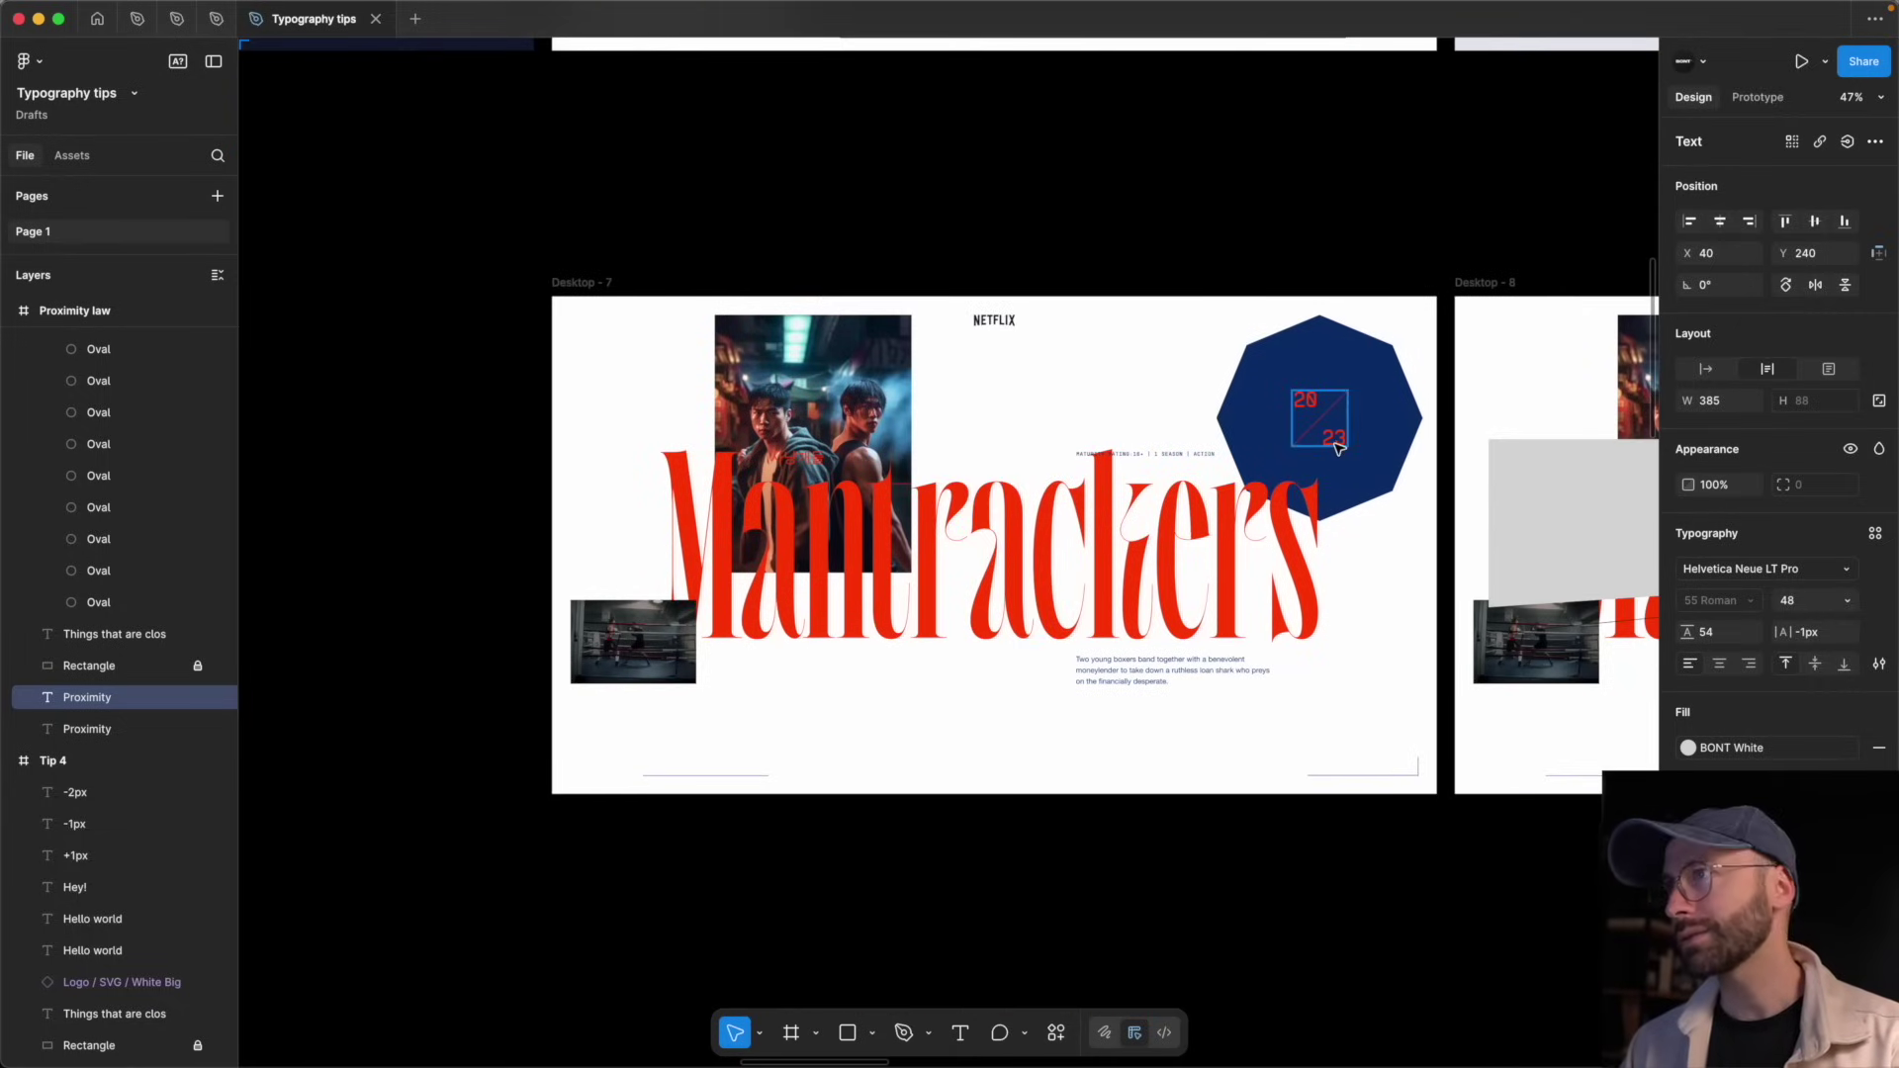
{"action": "scroll", "coordinate": [1330, 426], "scroll_direction": "right", "scroll_amount": 9}
{"action": "scroll", "coordinate": [1294, 432], "scroll_direction": "right", "scroll_amount": 4}
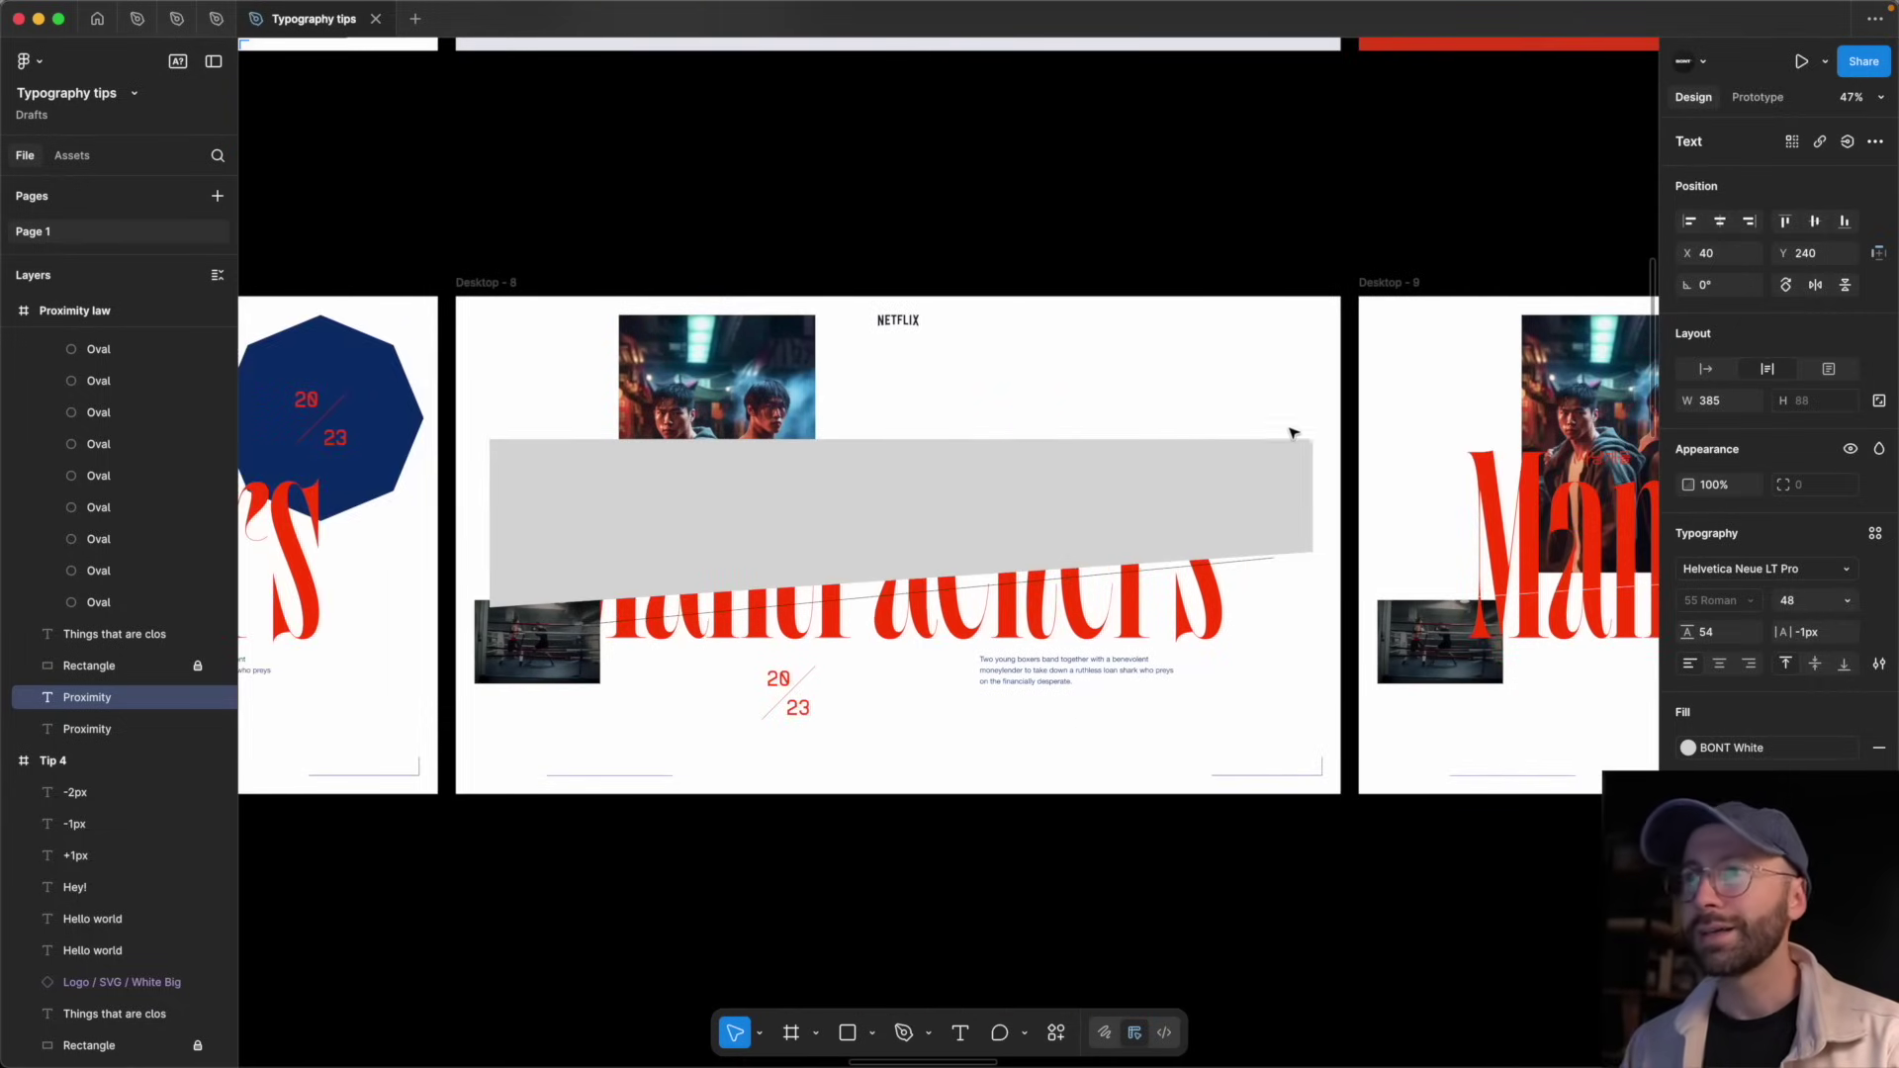
{"action": "left_click", "coordinate": [942, 168]}
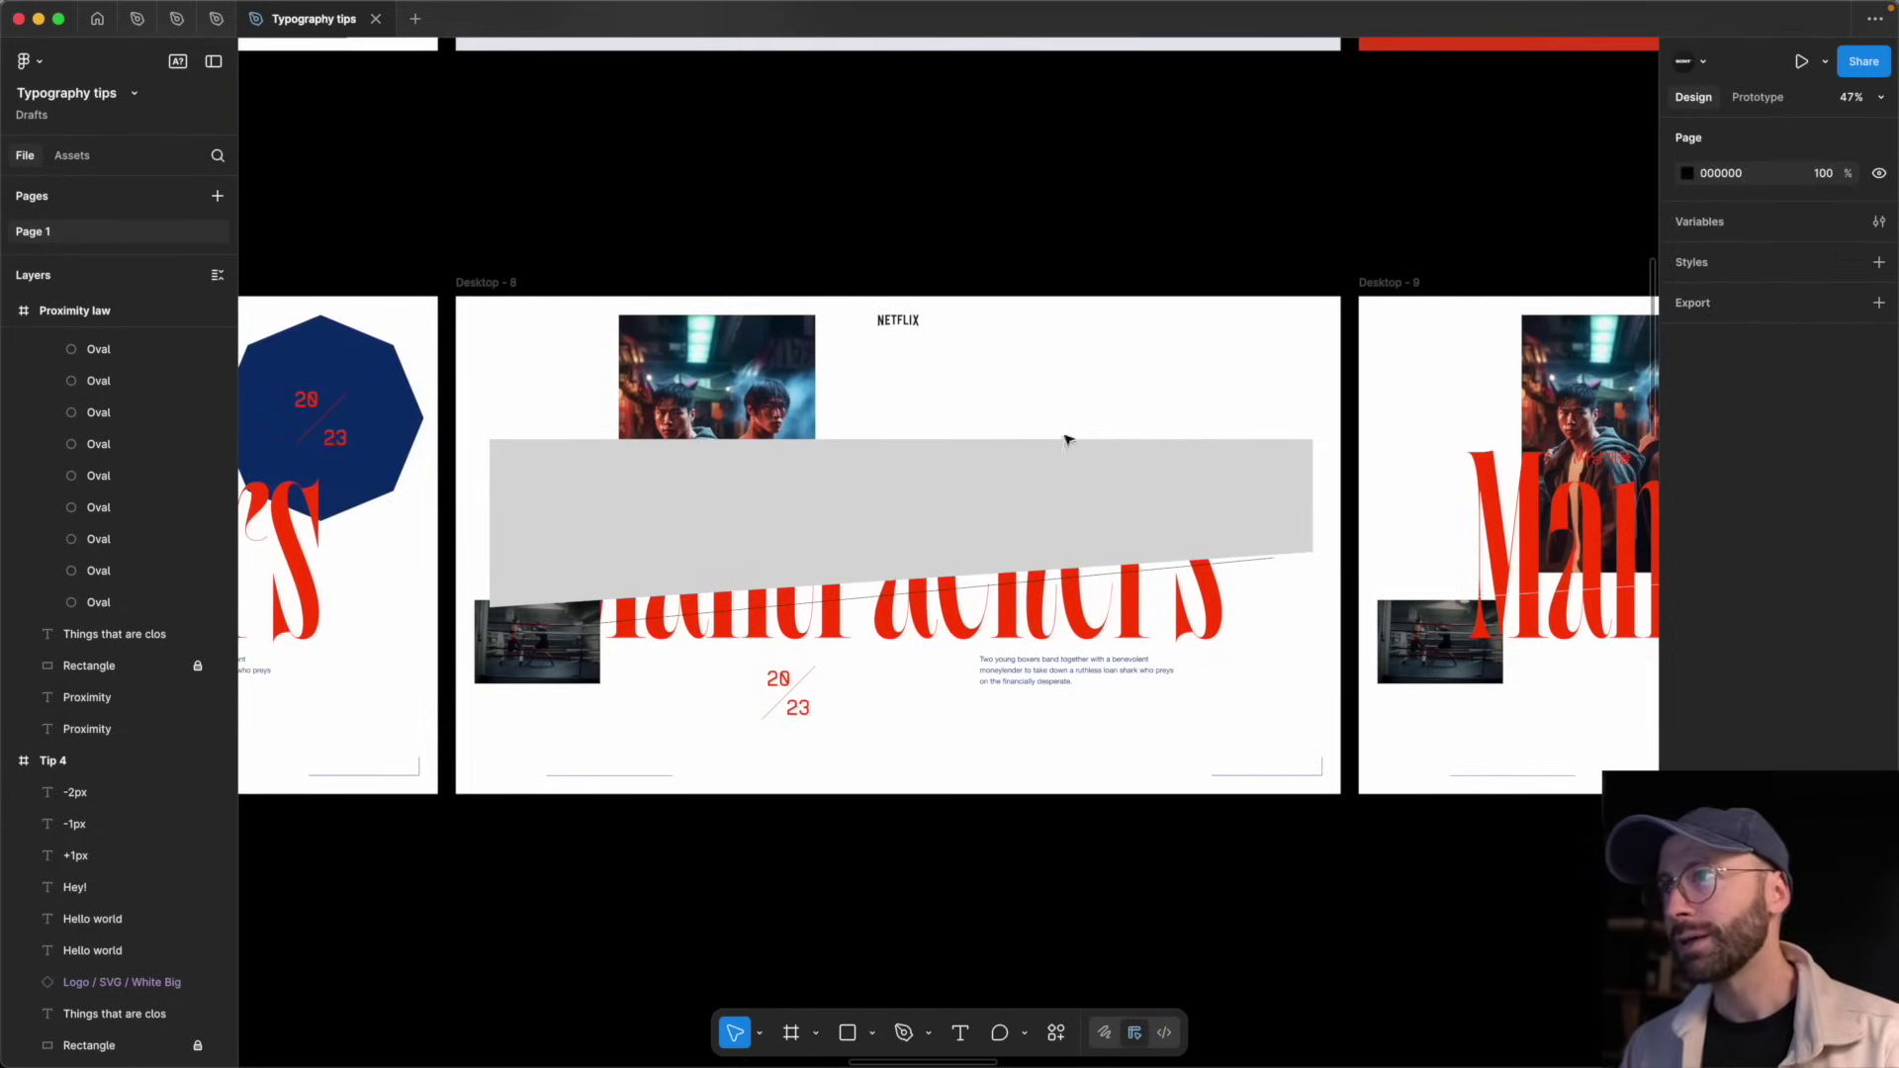
{"action": "scroll", "coordinate": [1011, 569], "scroll_direction": "right", "scroll_amount": 18}
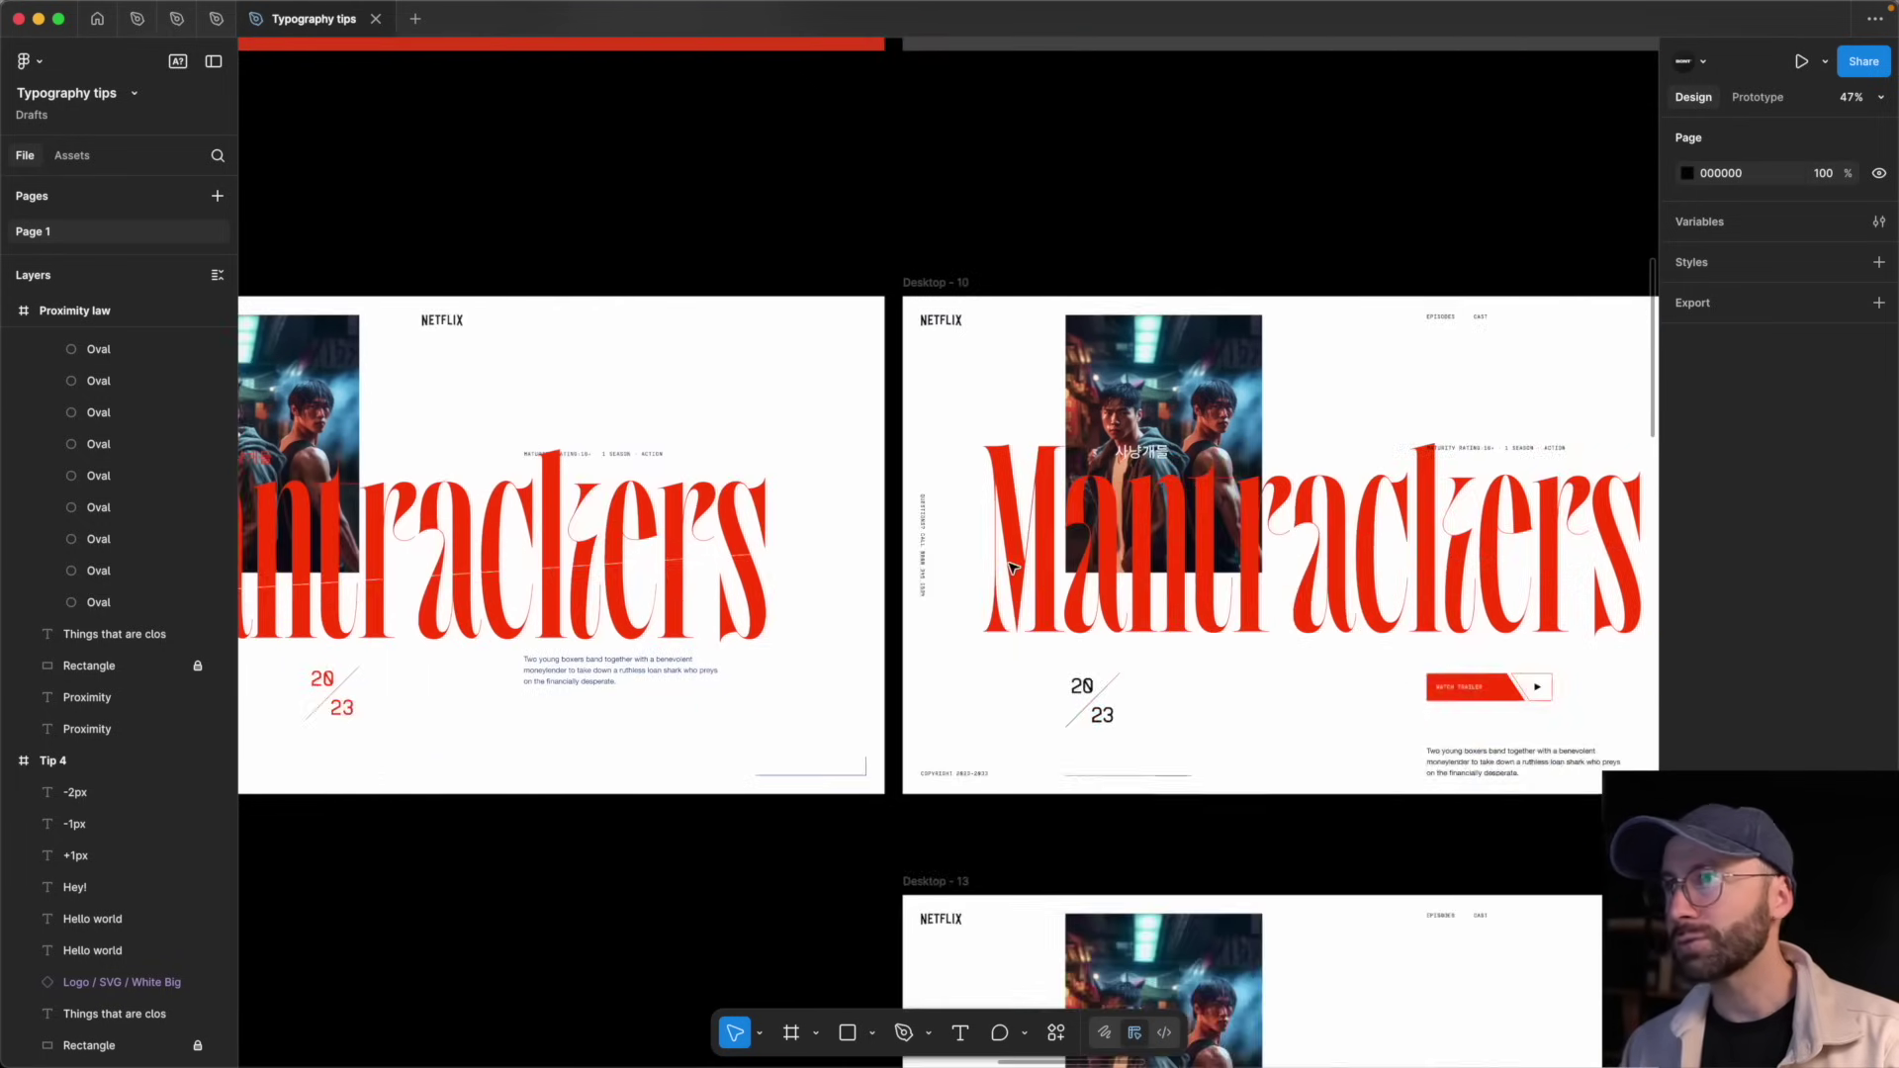
{"action": "scroll", "coordinate": [897, 535], "scroll_direction": "left", "scroll_amount": 7}
{"action": "scroll", "coordinate": [900, 534], "scroll_direction": "right", "scroll_amount": 9}
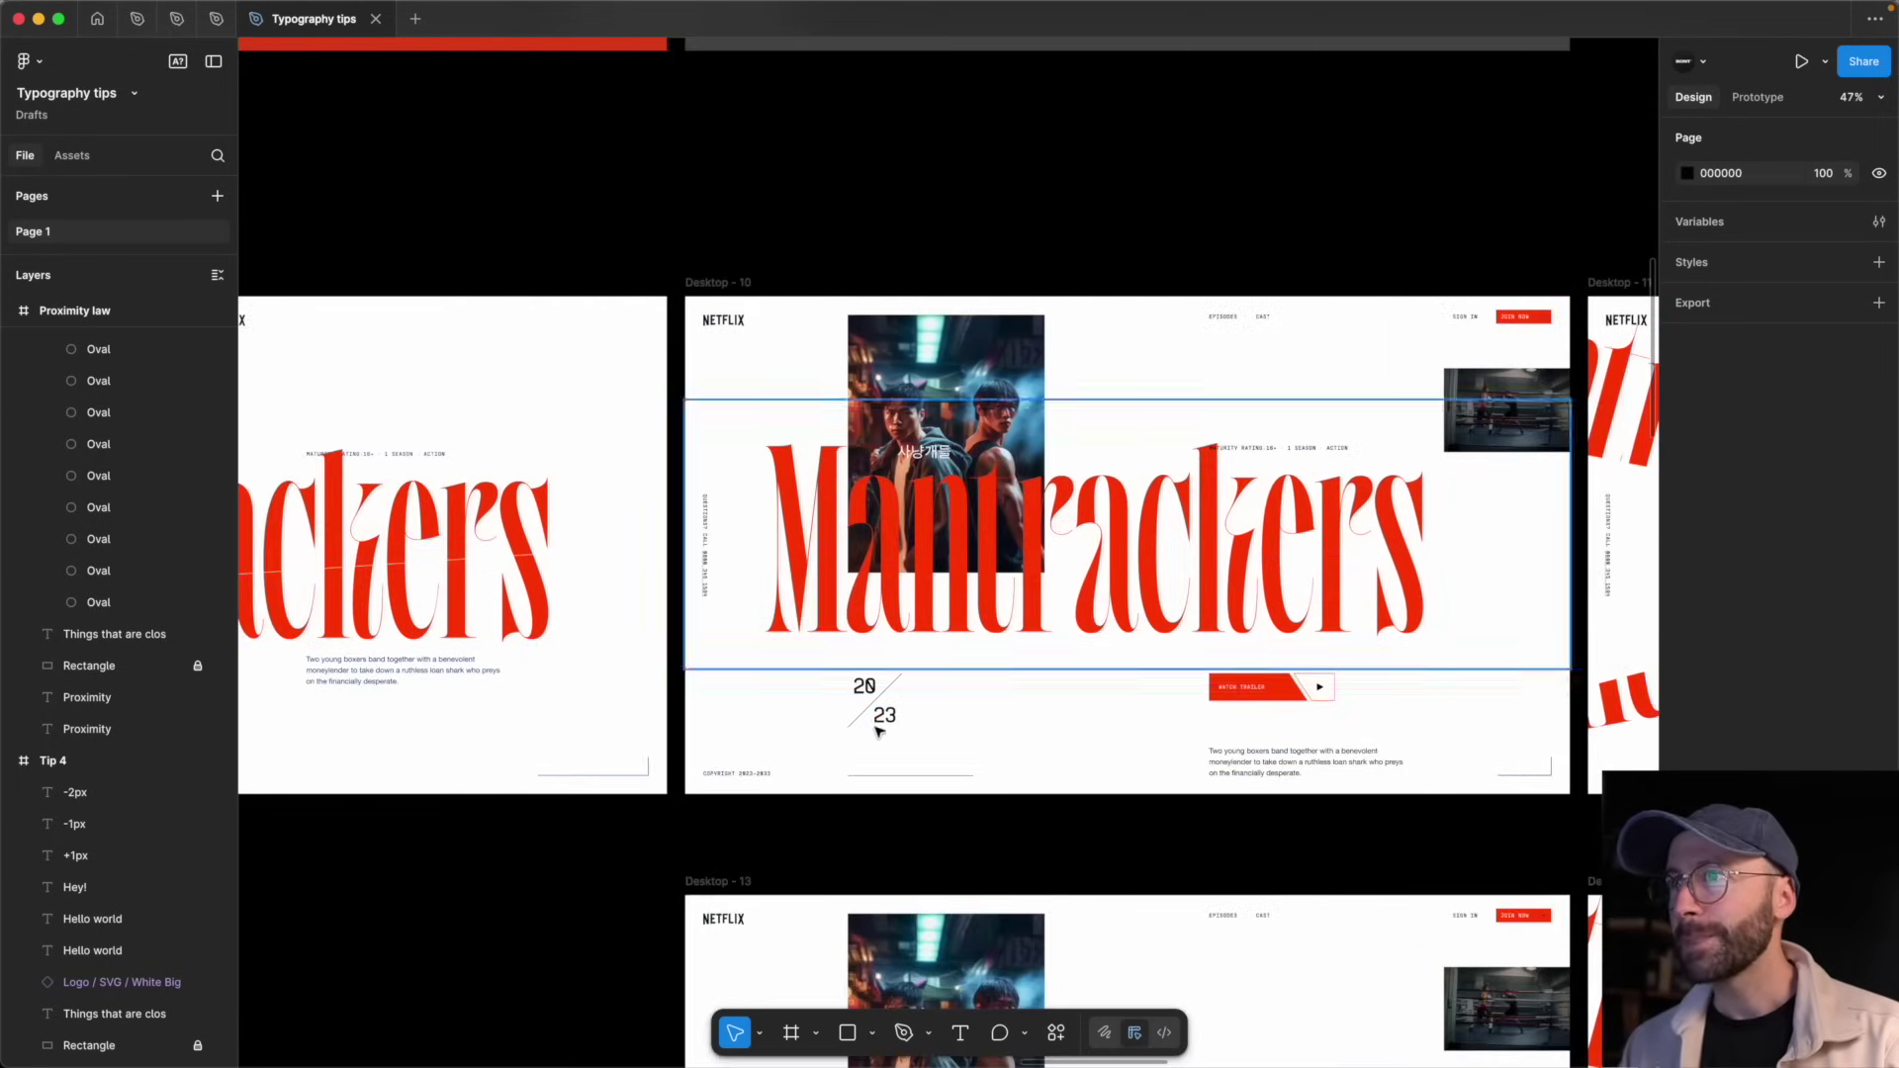
{"action": "scroll", "coordinate": [975, 732], "scroll_direction": "right", "scroll_amount": 4}
{"action": "scroll", "coordinate": [974, 733], "scroll_direction": "down", "scroll_amount": 10}
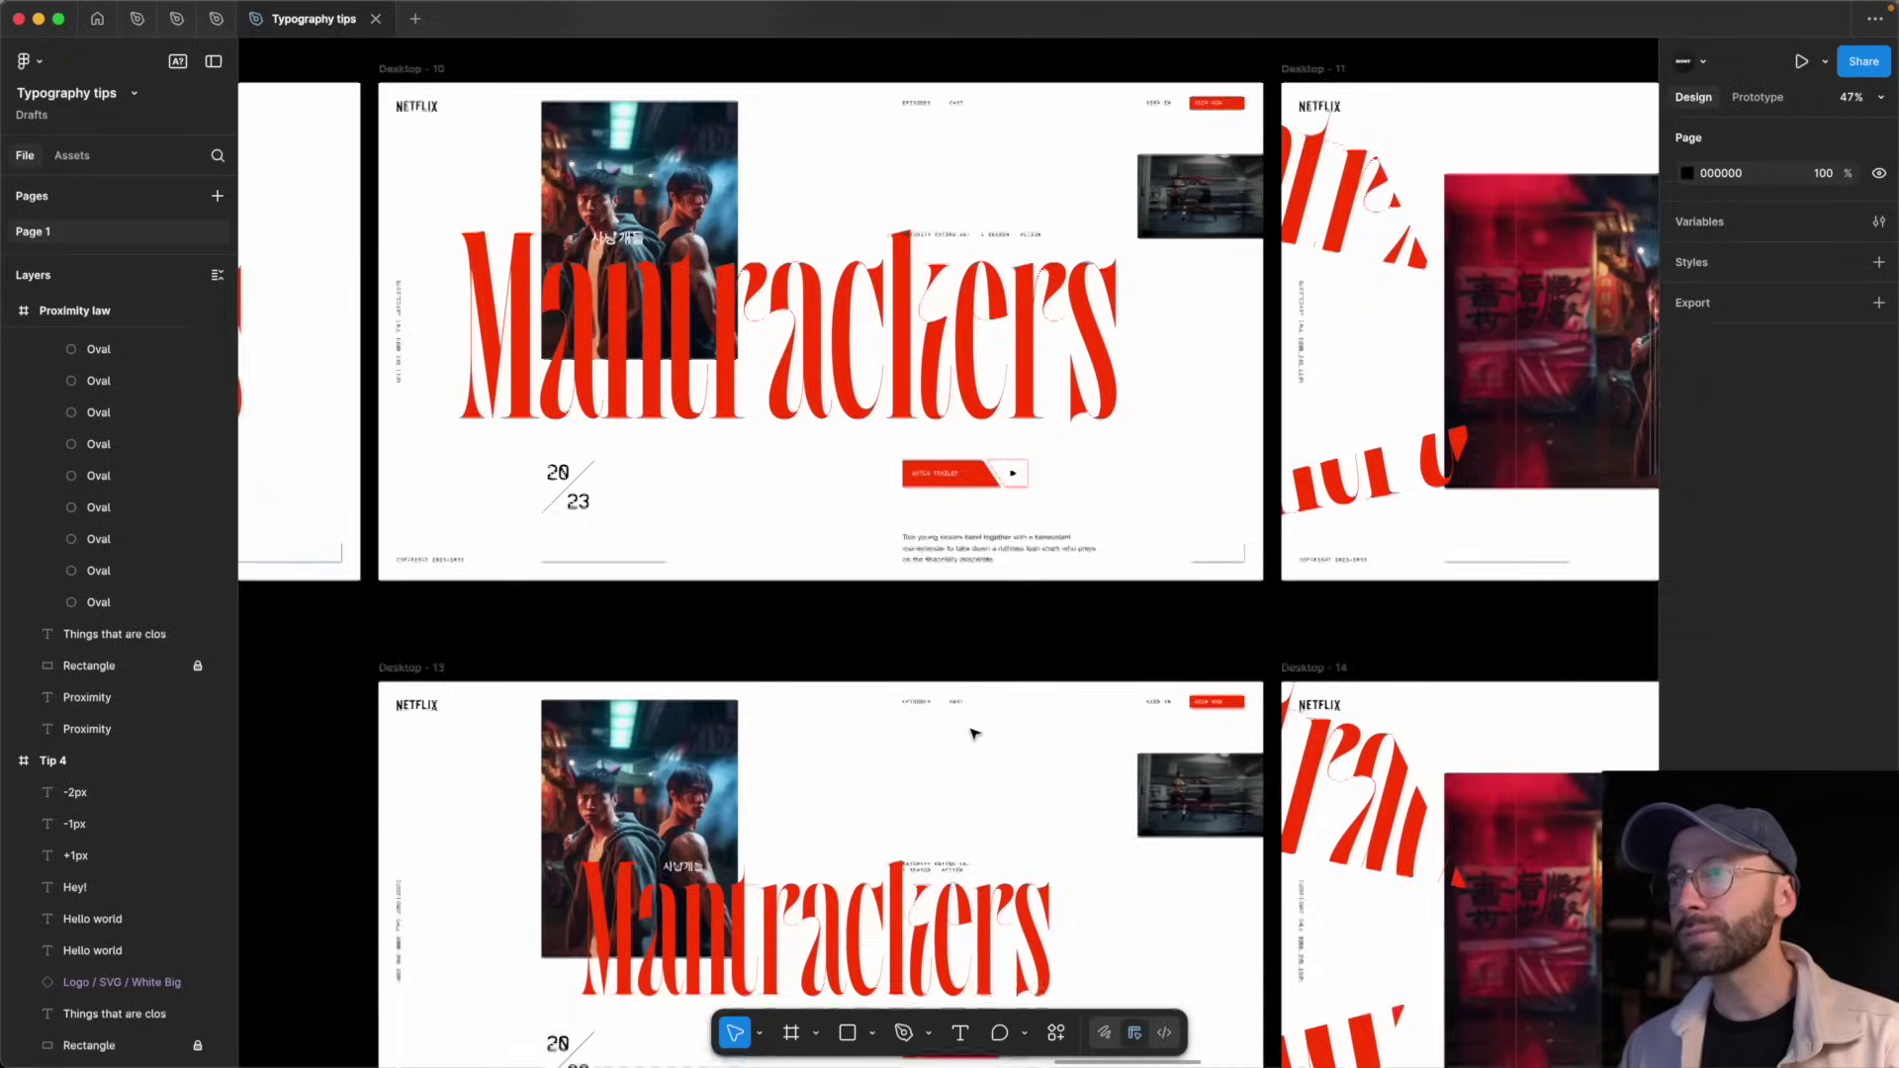
{"action": "scroll", "coordinate": [974, 733], "scroll_direction": "down", "scroll_amount": 20}
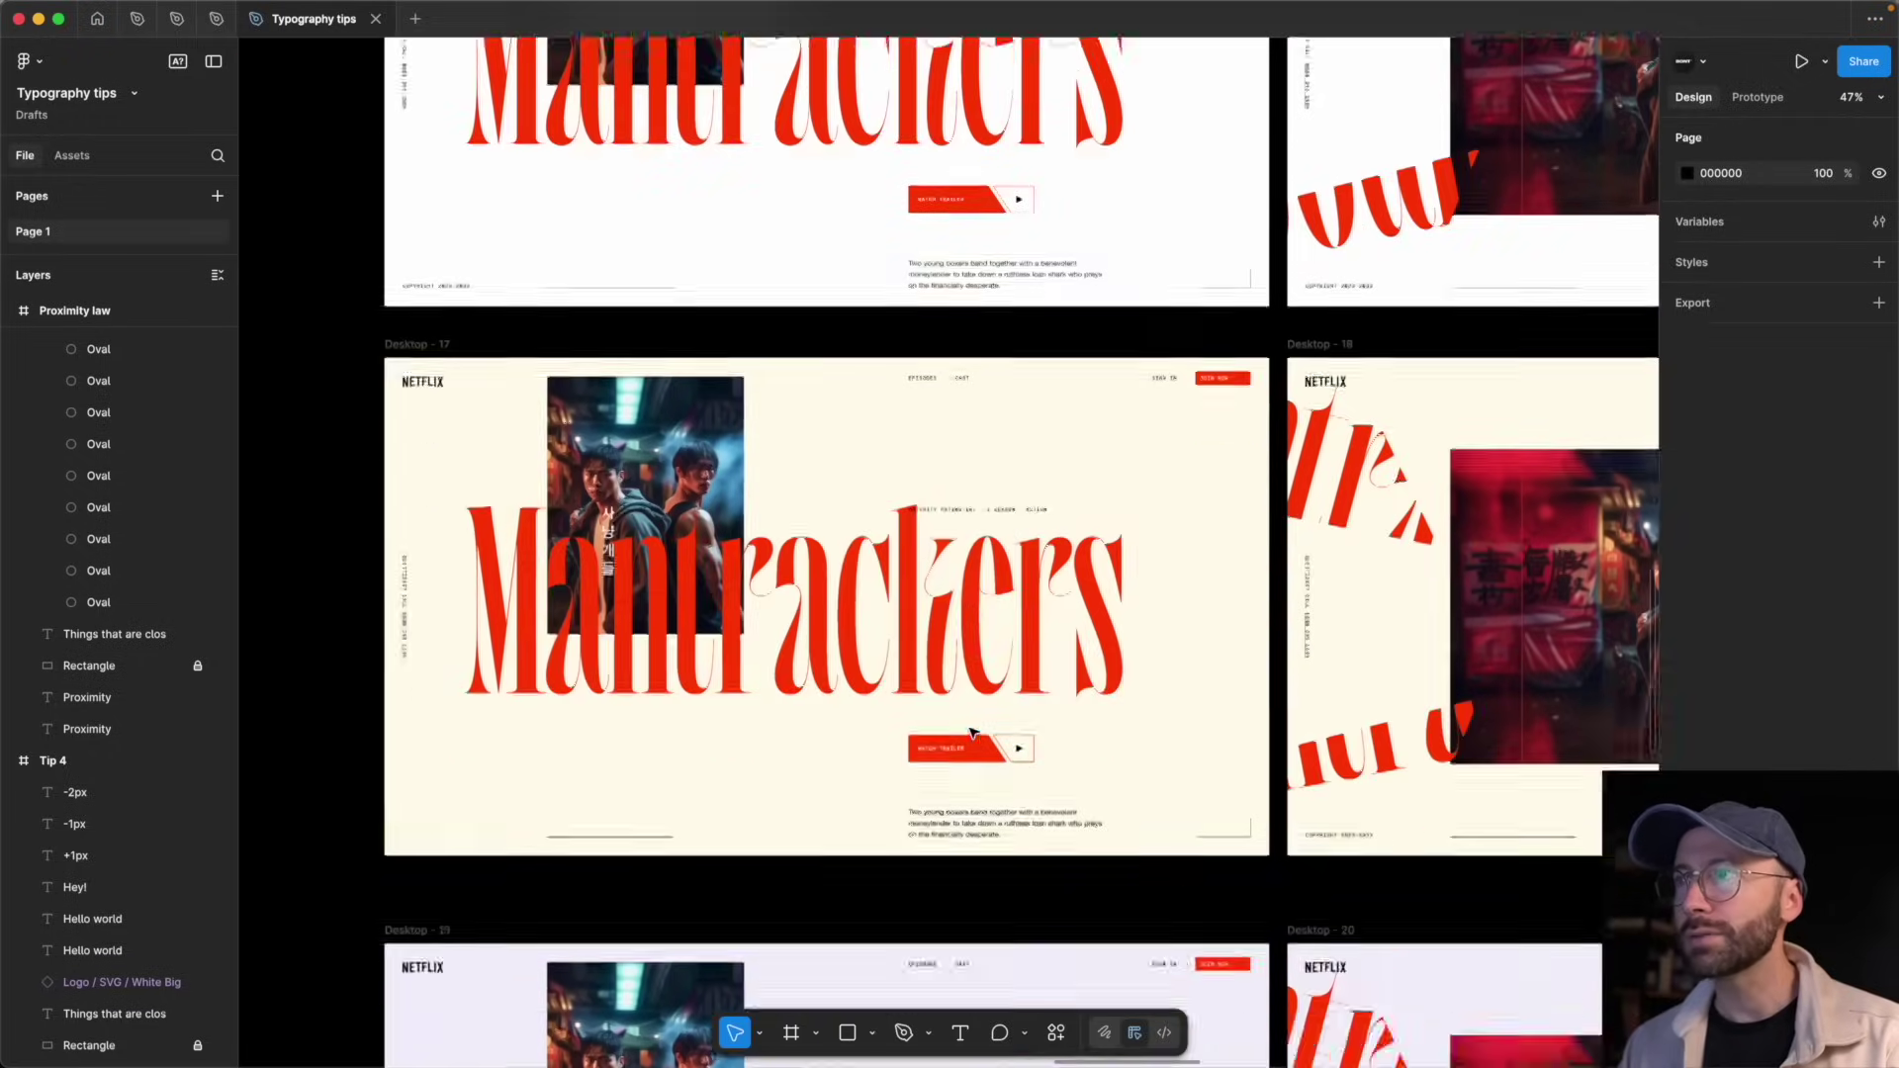
{"action": "scroll", "coordinate": [973, 733], "scroll_direction": "down", "scroll_amount": 5}
{"action": "scroll", "coordinate": [527, 162], "scroll_direction": "up", "scroll_amount": 12}
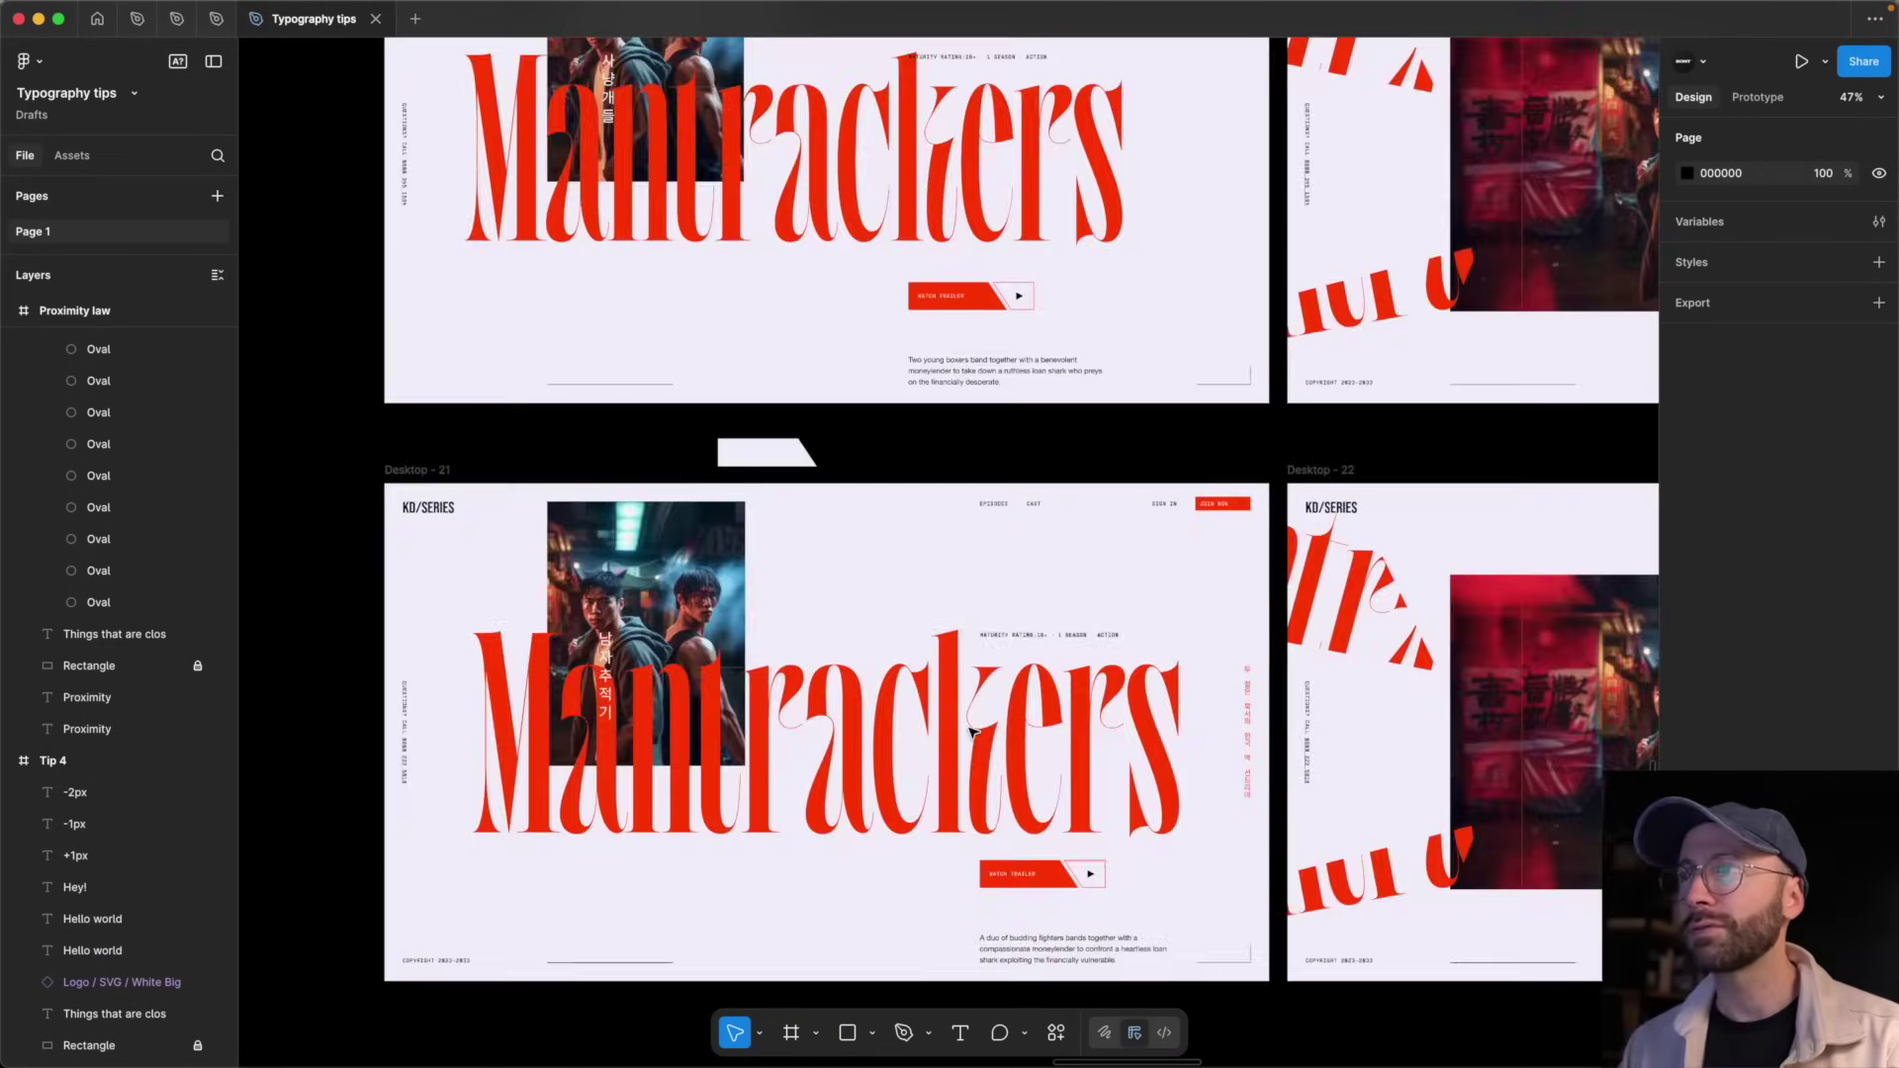
{"action": "scroll", "coordinate": [527, 163], "scroll_direction": "down", "scroll_amount": 3}
{"action": "left_click", "coordinate": [416, 199]}
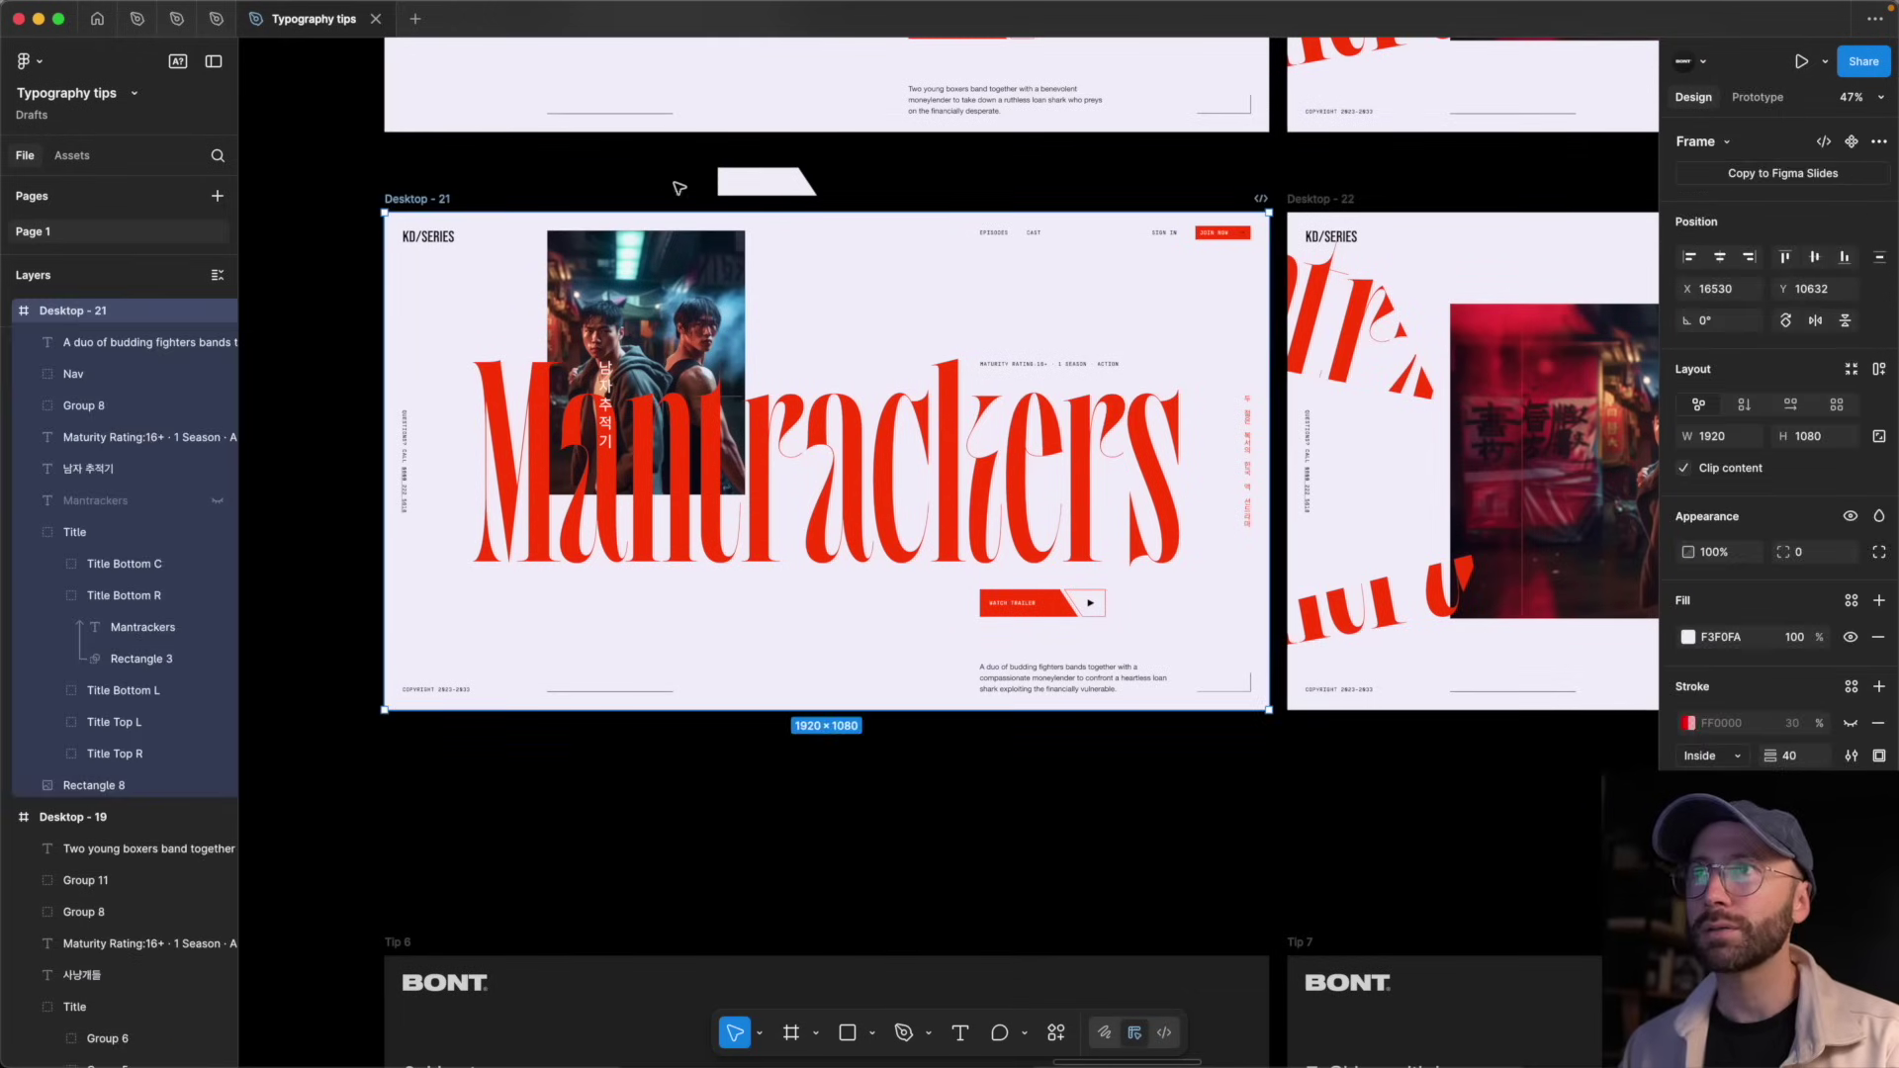
{"action": "left_click", "coordinate": [757, 181]}
{"action": "left_click", "coordinate": [639, 163]}
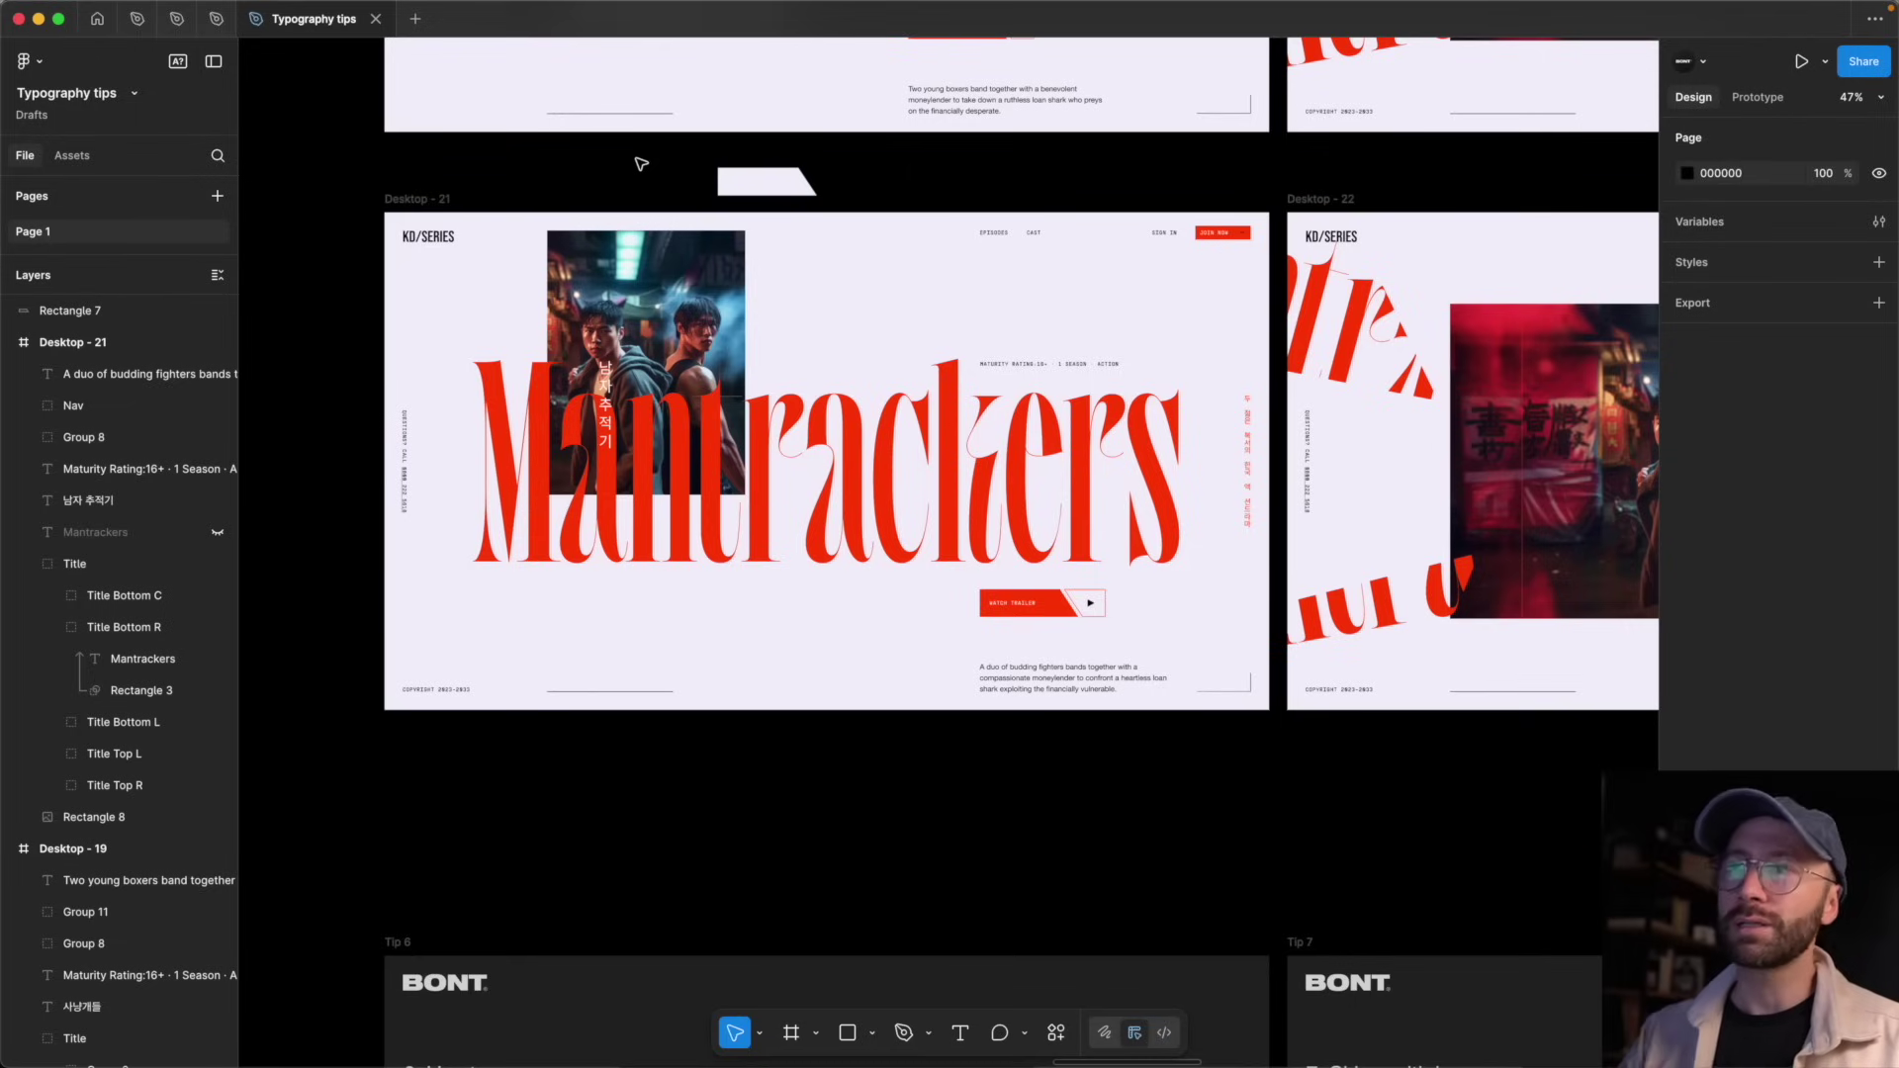
{"action": "left_click", "coordinate": [915, 505]}
{"action": "left_click", "coordinate": [923, 502]}
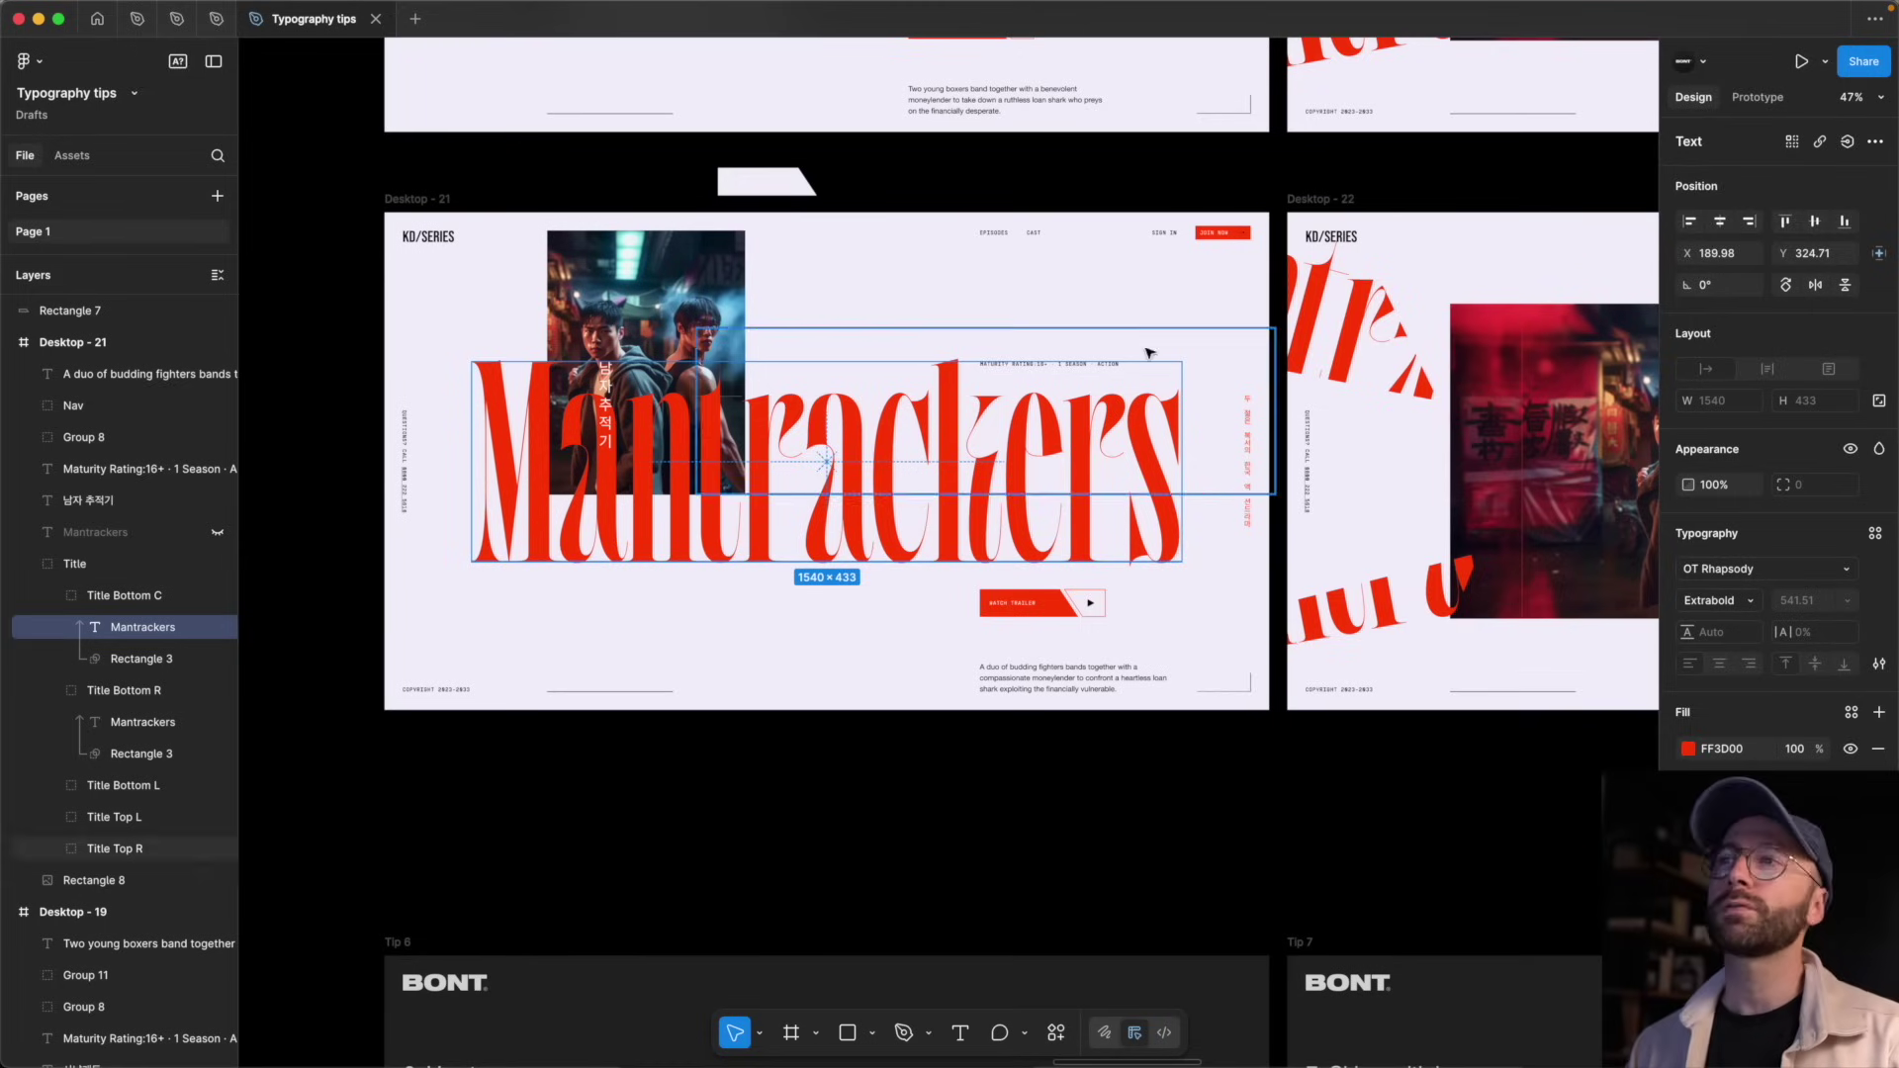
{"action": "left_click", "coordinate": [1072, 294]}
{"action": "scroll", "coordinate": [1076, 294], "scroll_direction": "down", "scroll_amount": 10}
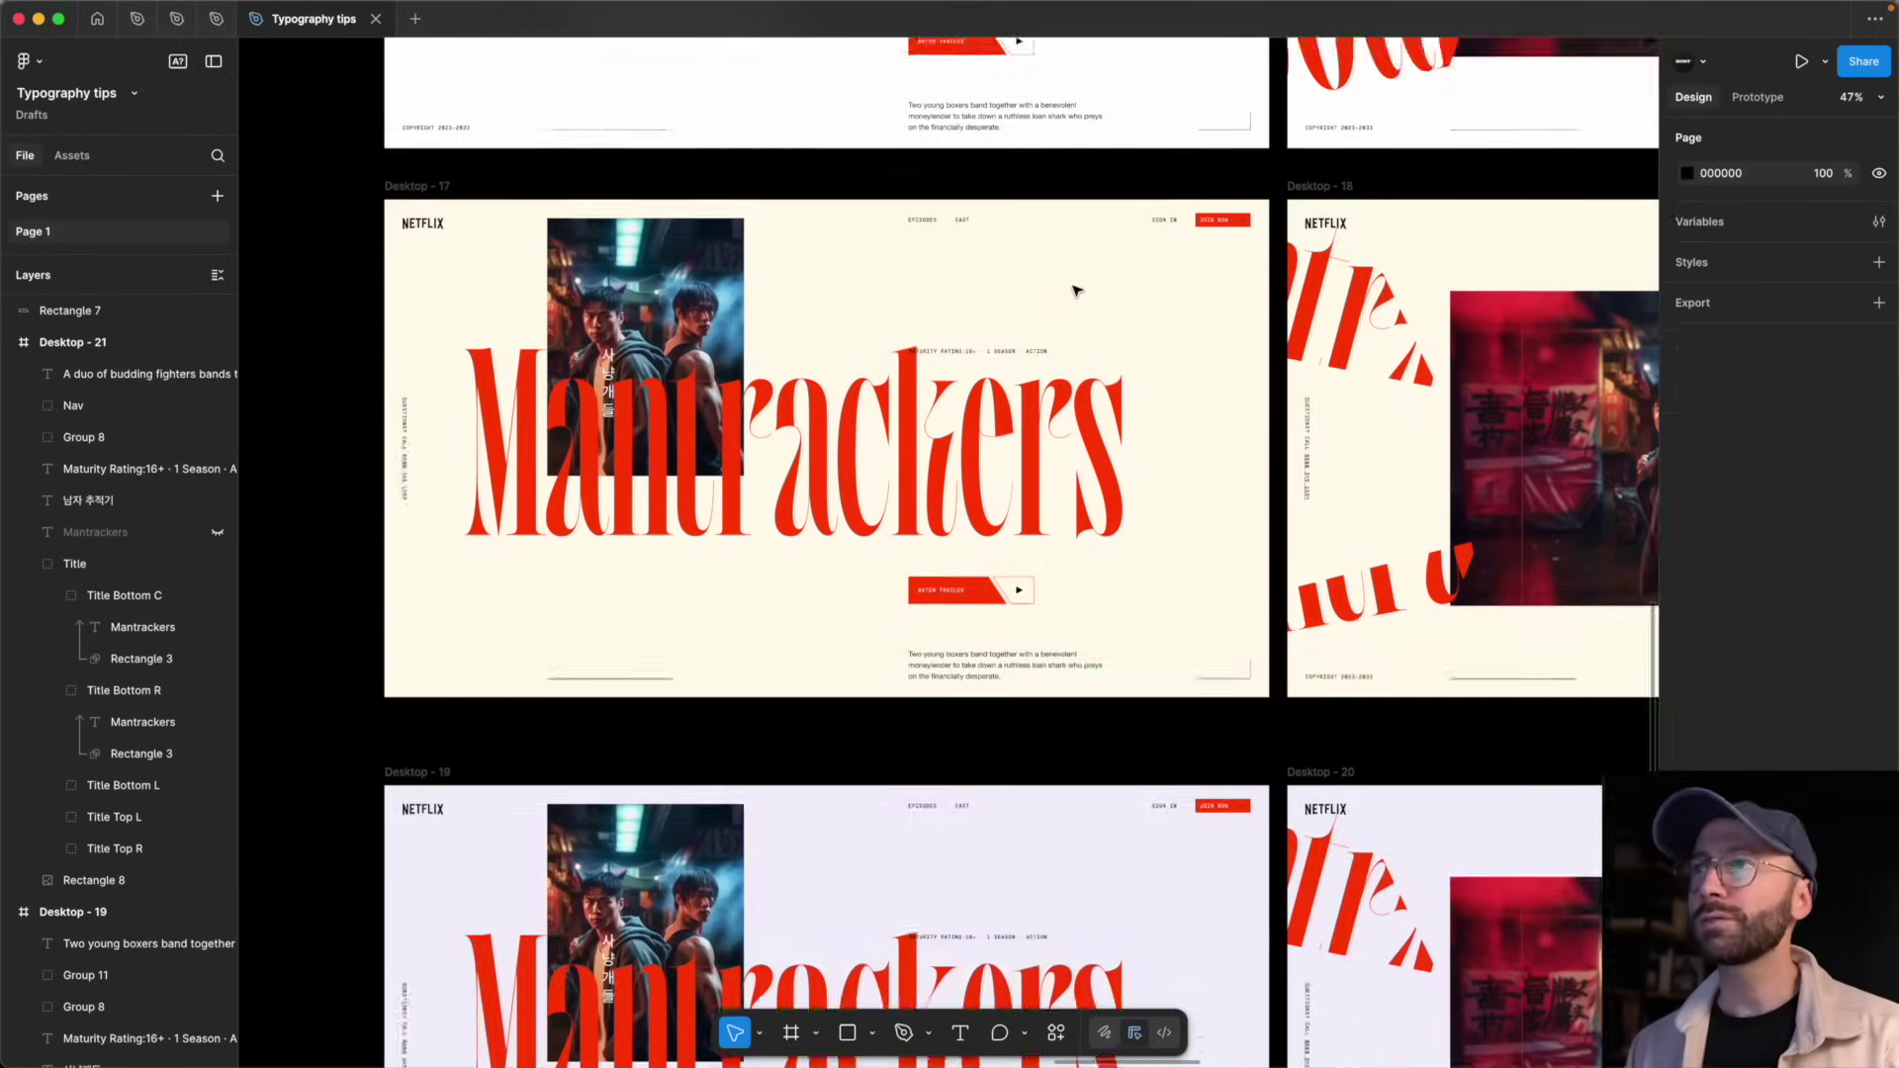
{"action": "scroll", "coordinate": [1064, 302], "scroll_direction": "up", "scroll_amount": 3}
{"action": "scroll", "coordinate": [1068, 295], "scroll_direction": "down", "scroll_amount": 3}
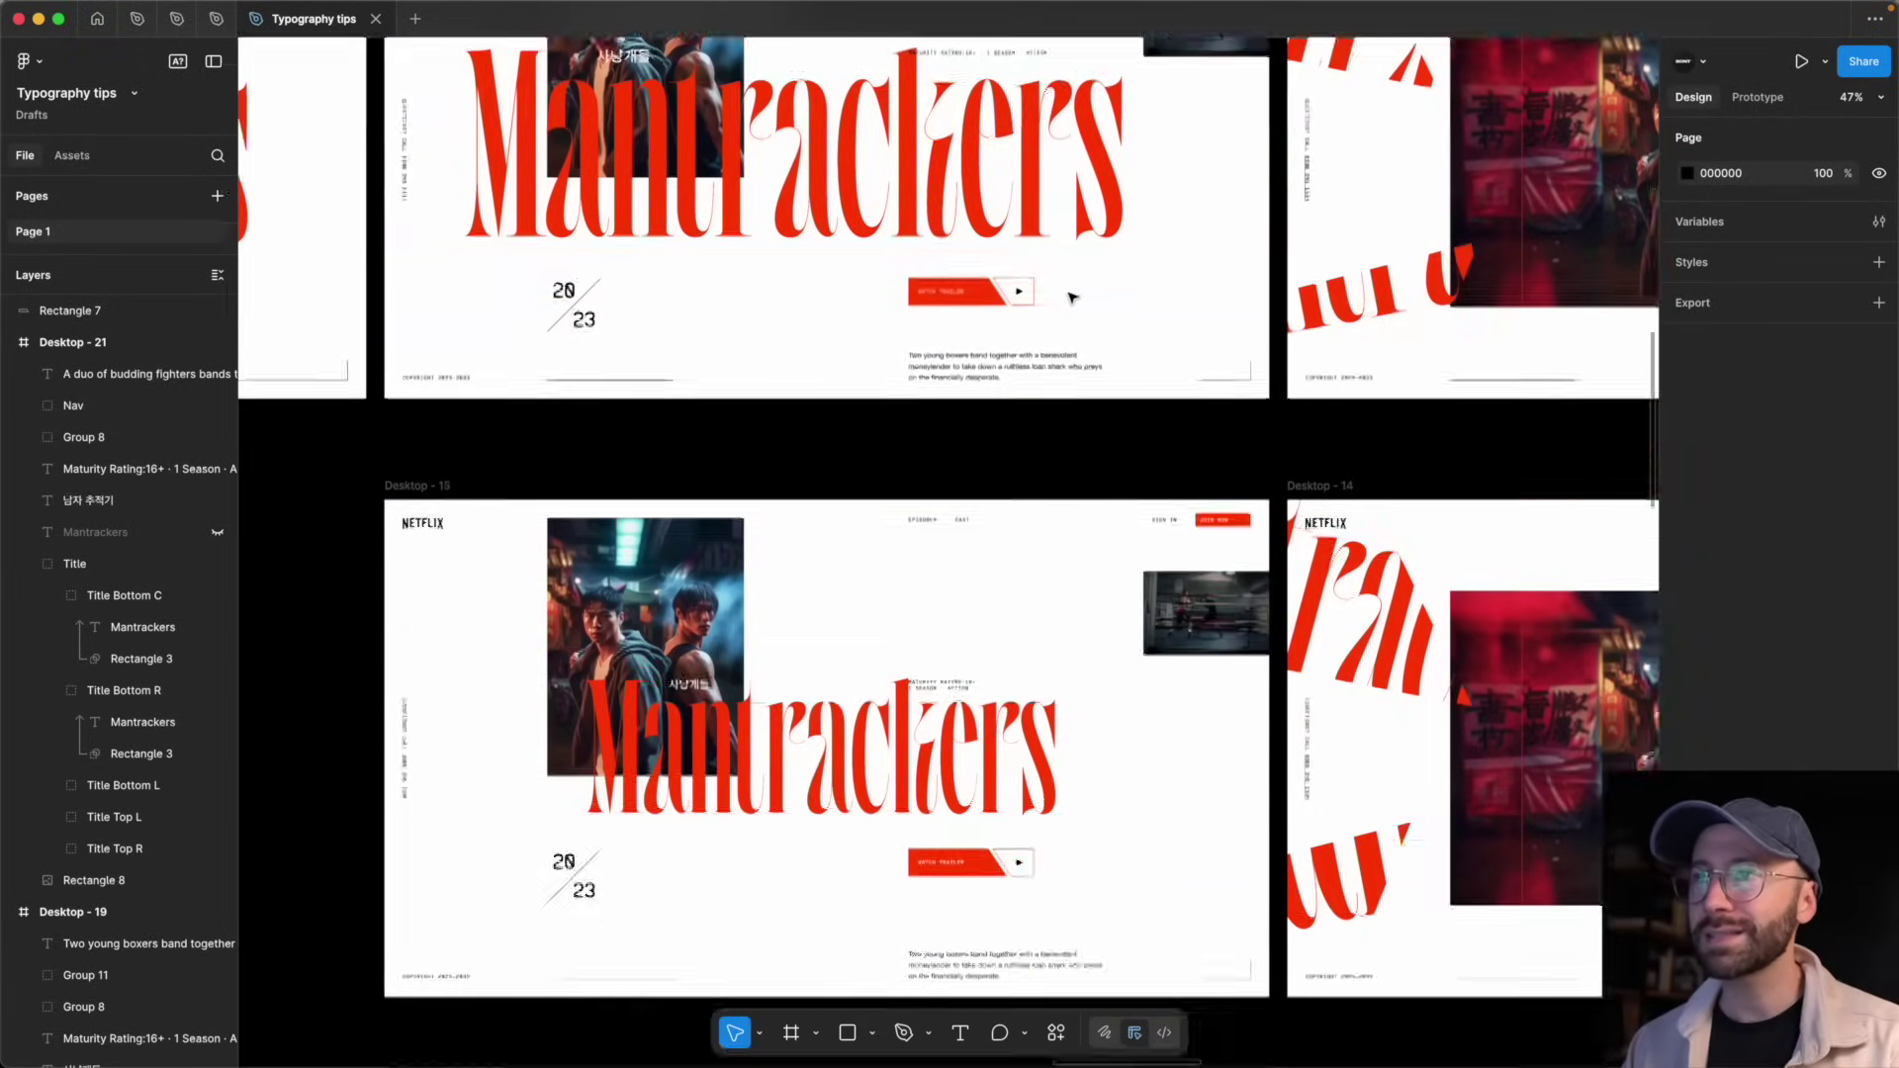
{"action": "scroll", "coordinate": [1061, 306], "scroll_direction": "up", "scroll_amount": 5}
{"action": "left_click", "coordinate": [803, 400]}
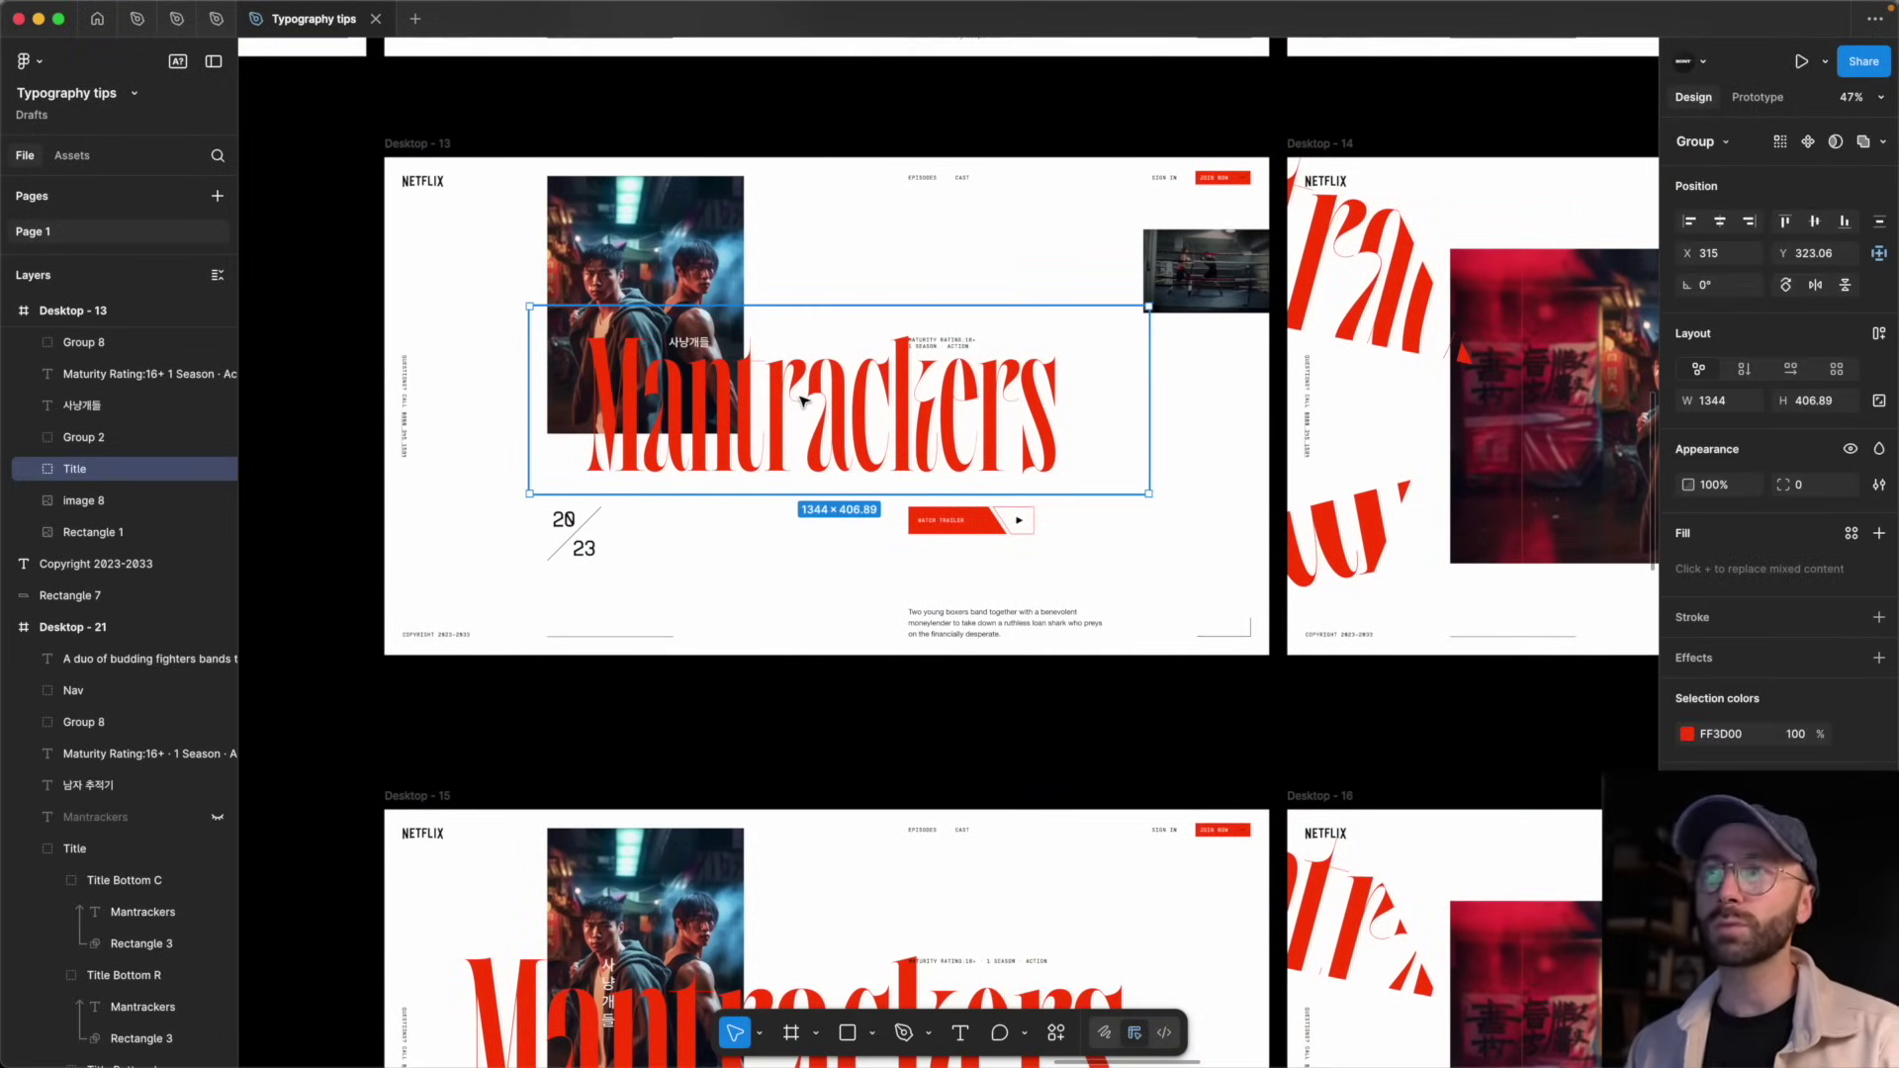
{"action": "scroll", "coordinate": [791, 395], "scroll_direction": "down", "scroll_amount": 4}
{"action": "scroll", "coordinate": [846, 676], "scroll_direction": "up", "scroll_amount": 5}
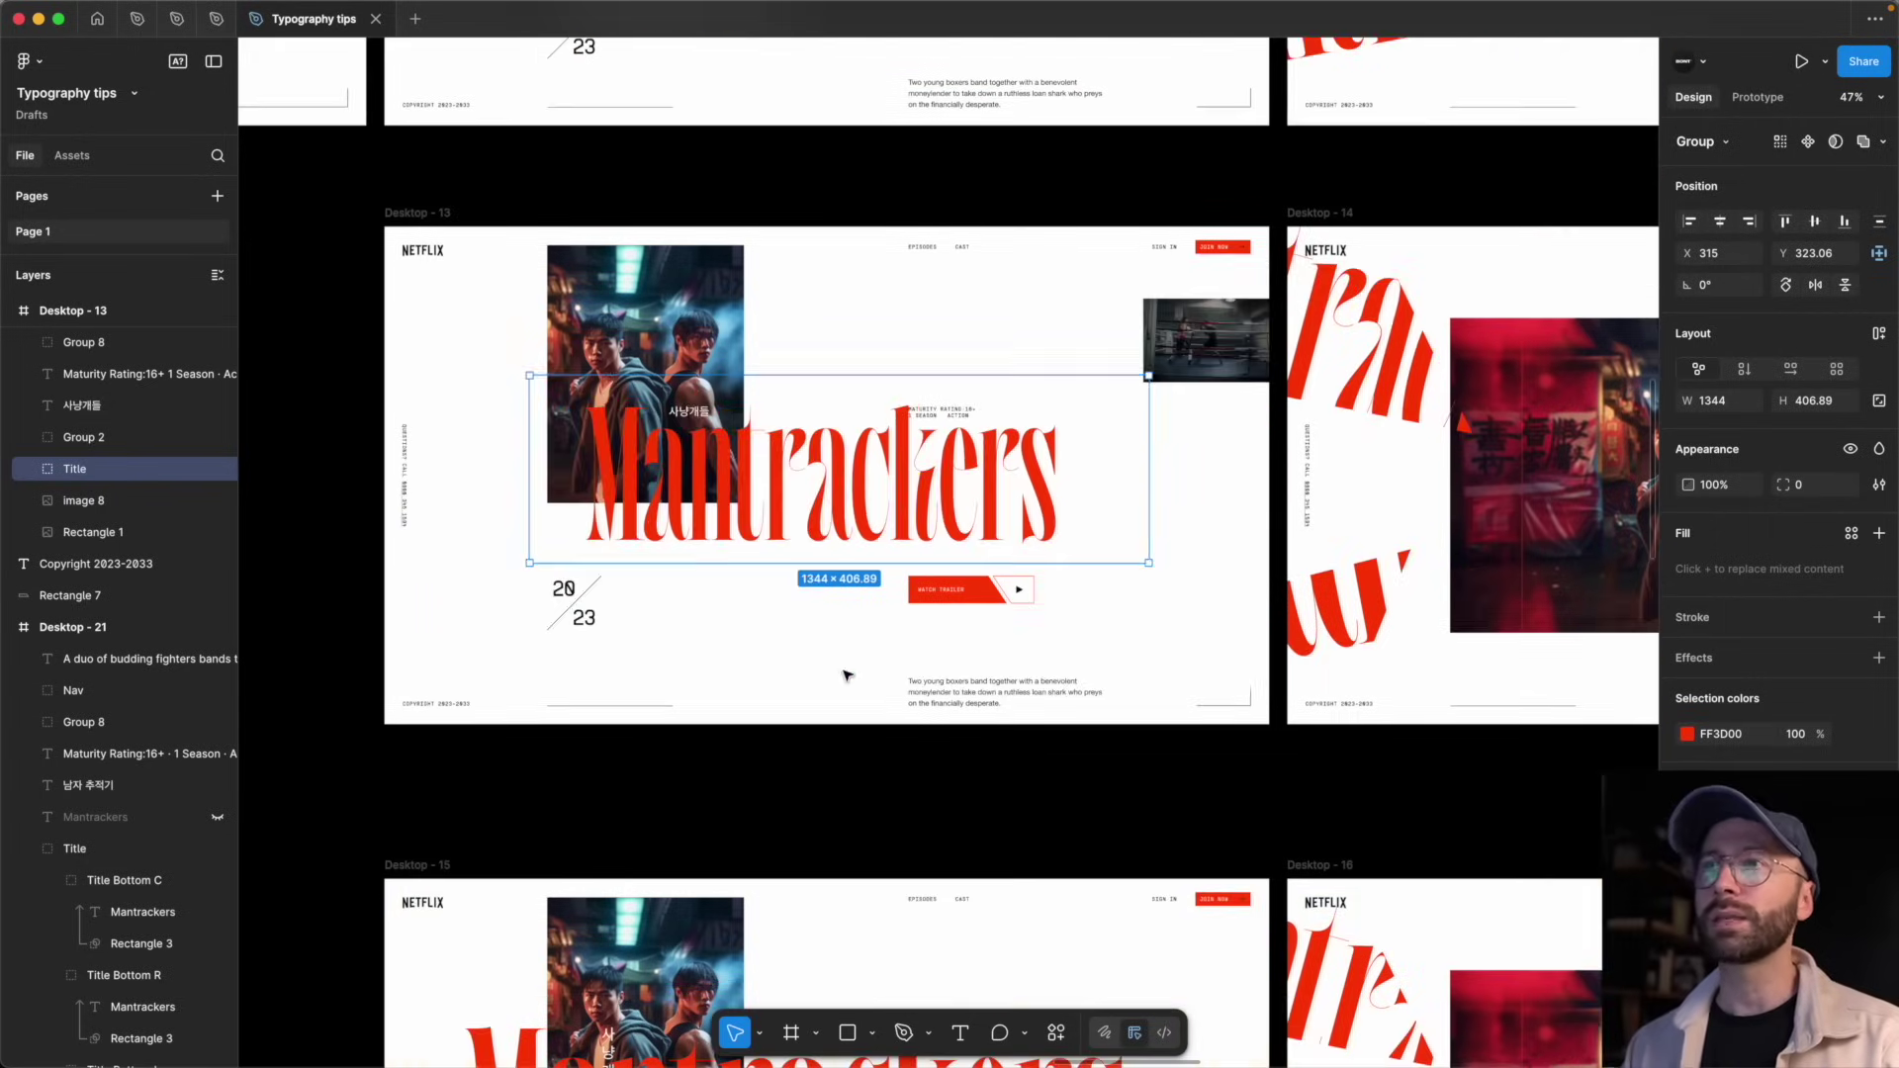
{"action": "scroll", "coordinate": [848, 670], "scroll_direction": "down", "scroll_amount": 7}
{"action": "left_click", "coordinate": [773, 515]}
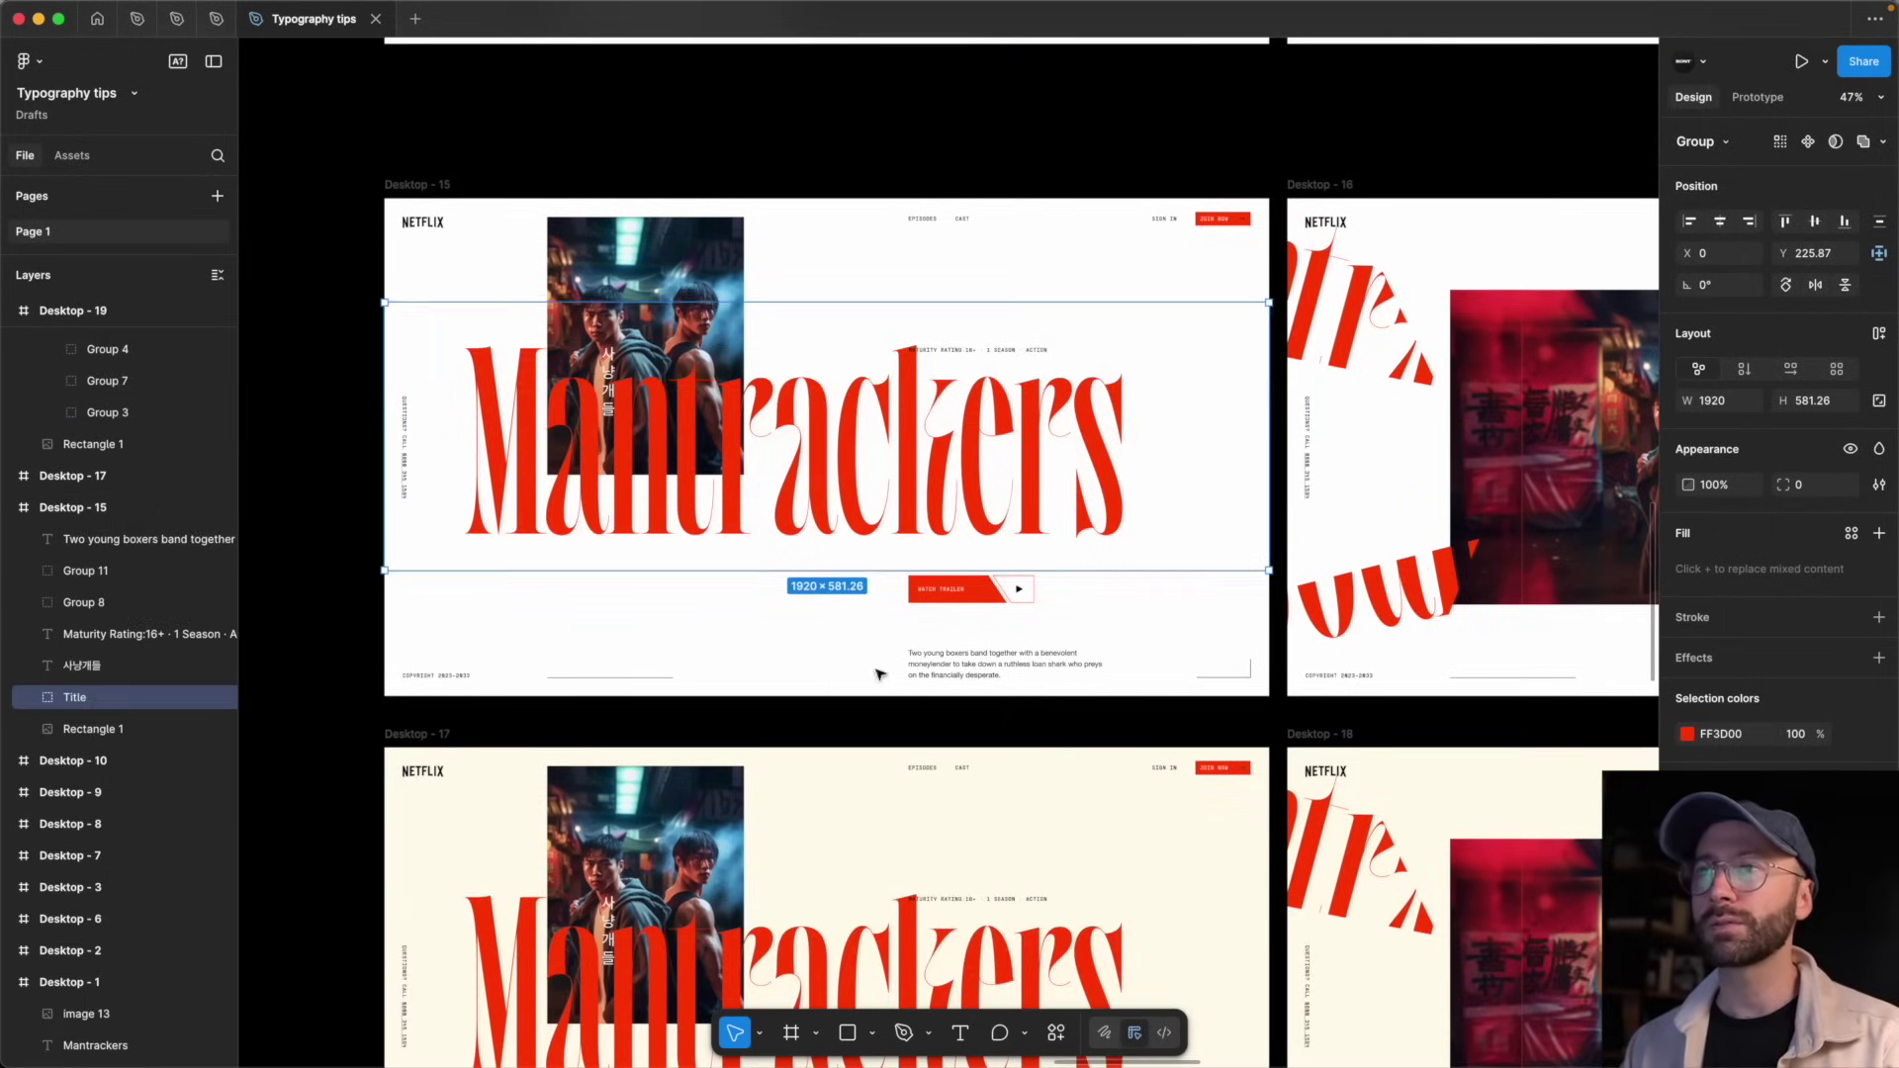
{"action": "scroll", "coordinate": [851, 633], "scroll_direction": "down", "scroll_amount": 4}
{"action": "scroll", "coordinate": [851, 636], "scroll_direction": "down", "scroll_amount": 14}
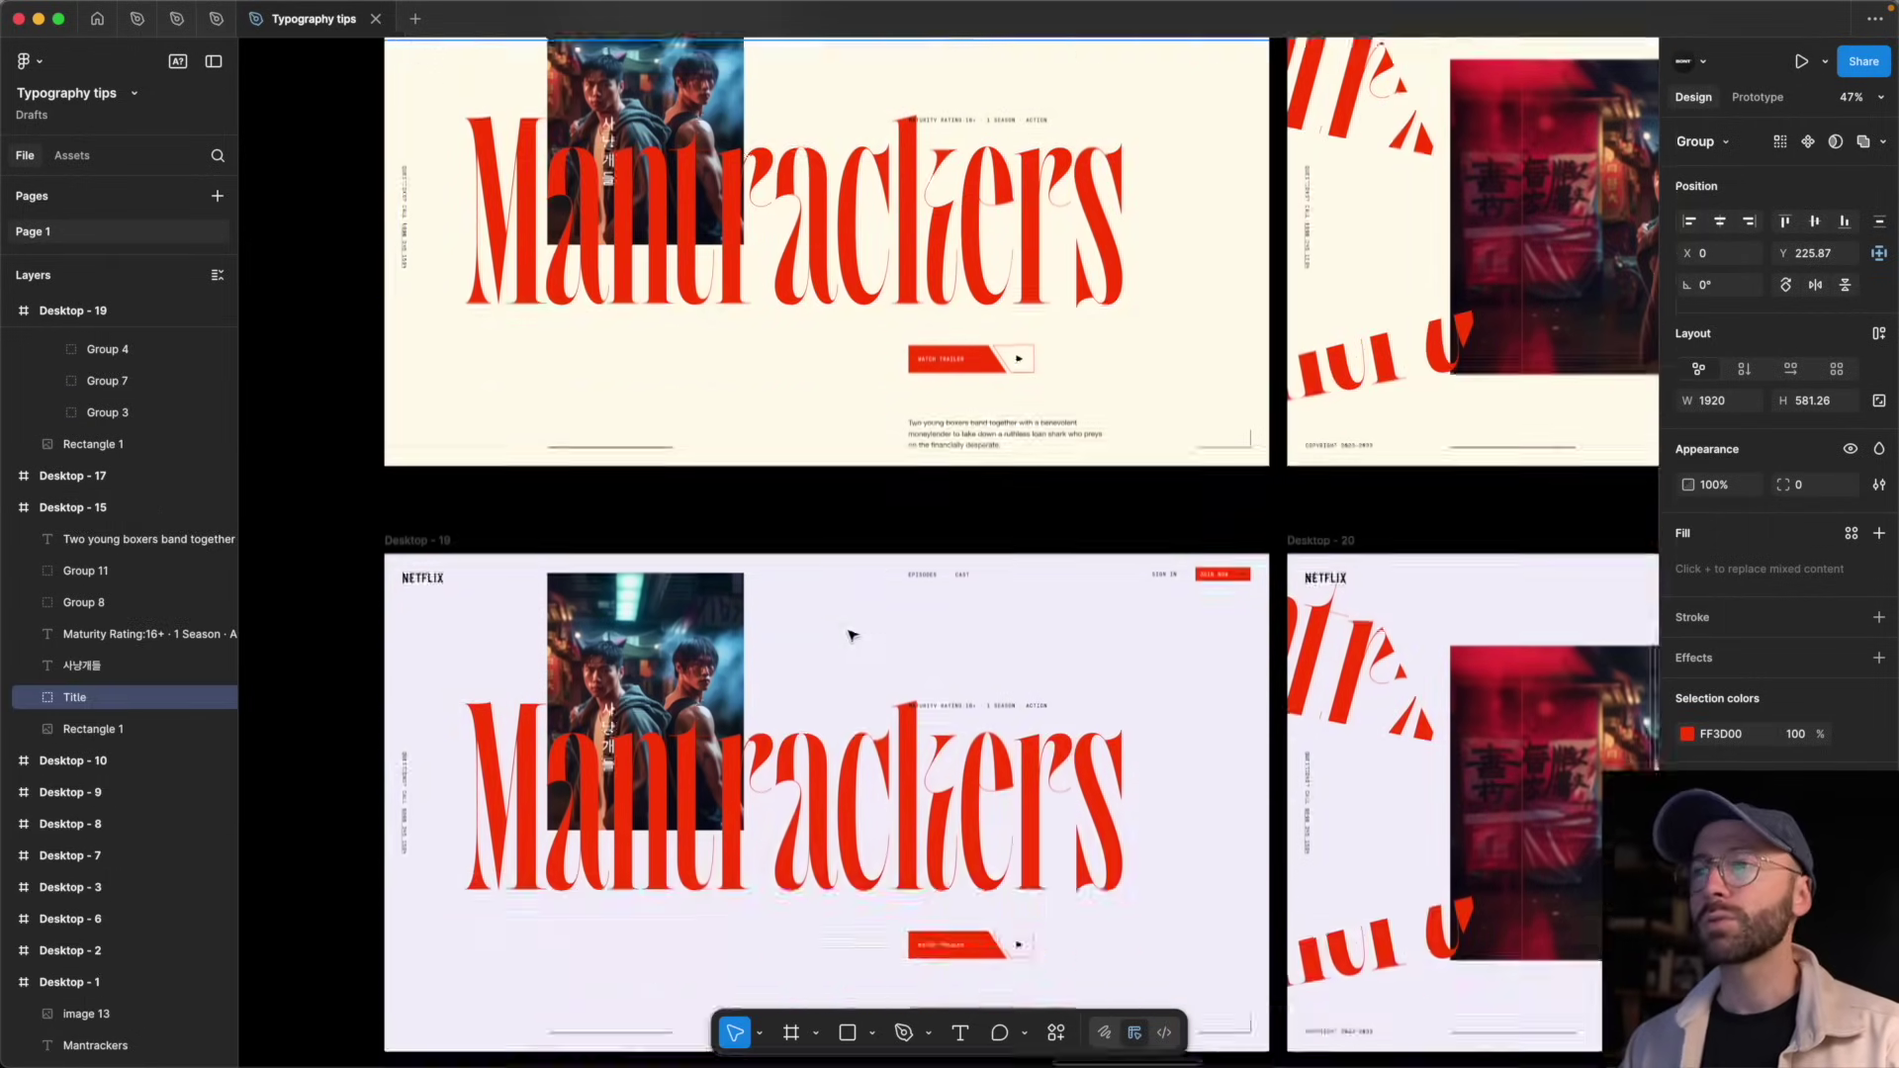
{"action": "scroll", "coordinate": [852, 634], "scroll_direction": "up", "scroll_amount": 4}
{"action": "scroll", "coordinate": [851, 633], "scroll_direction": "down", "scroll_amount": 2}
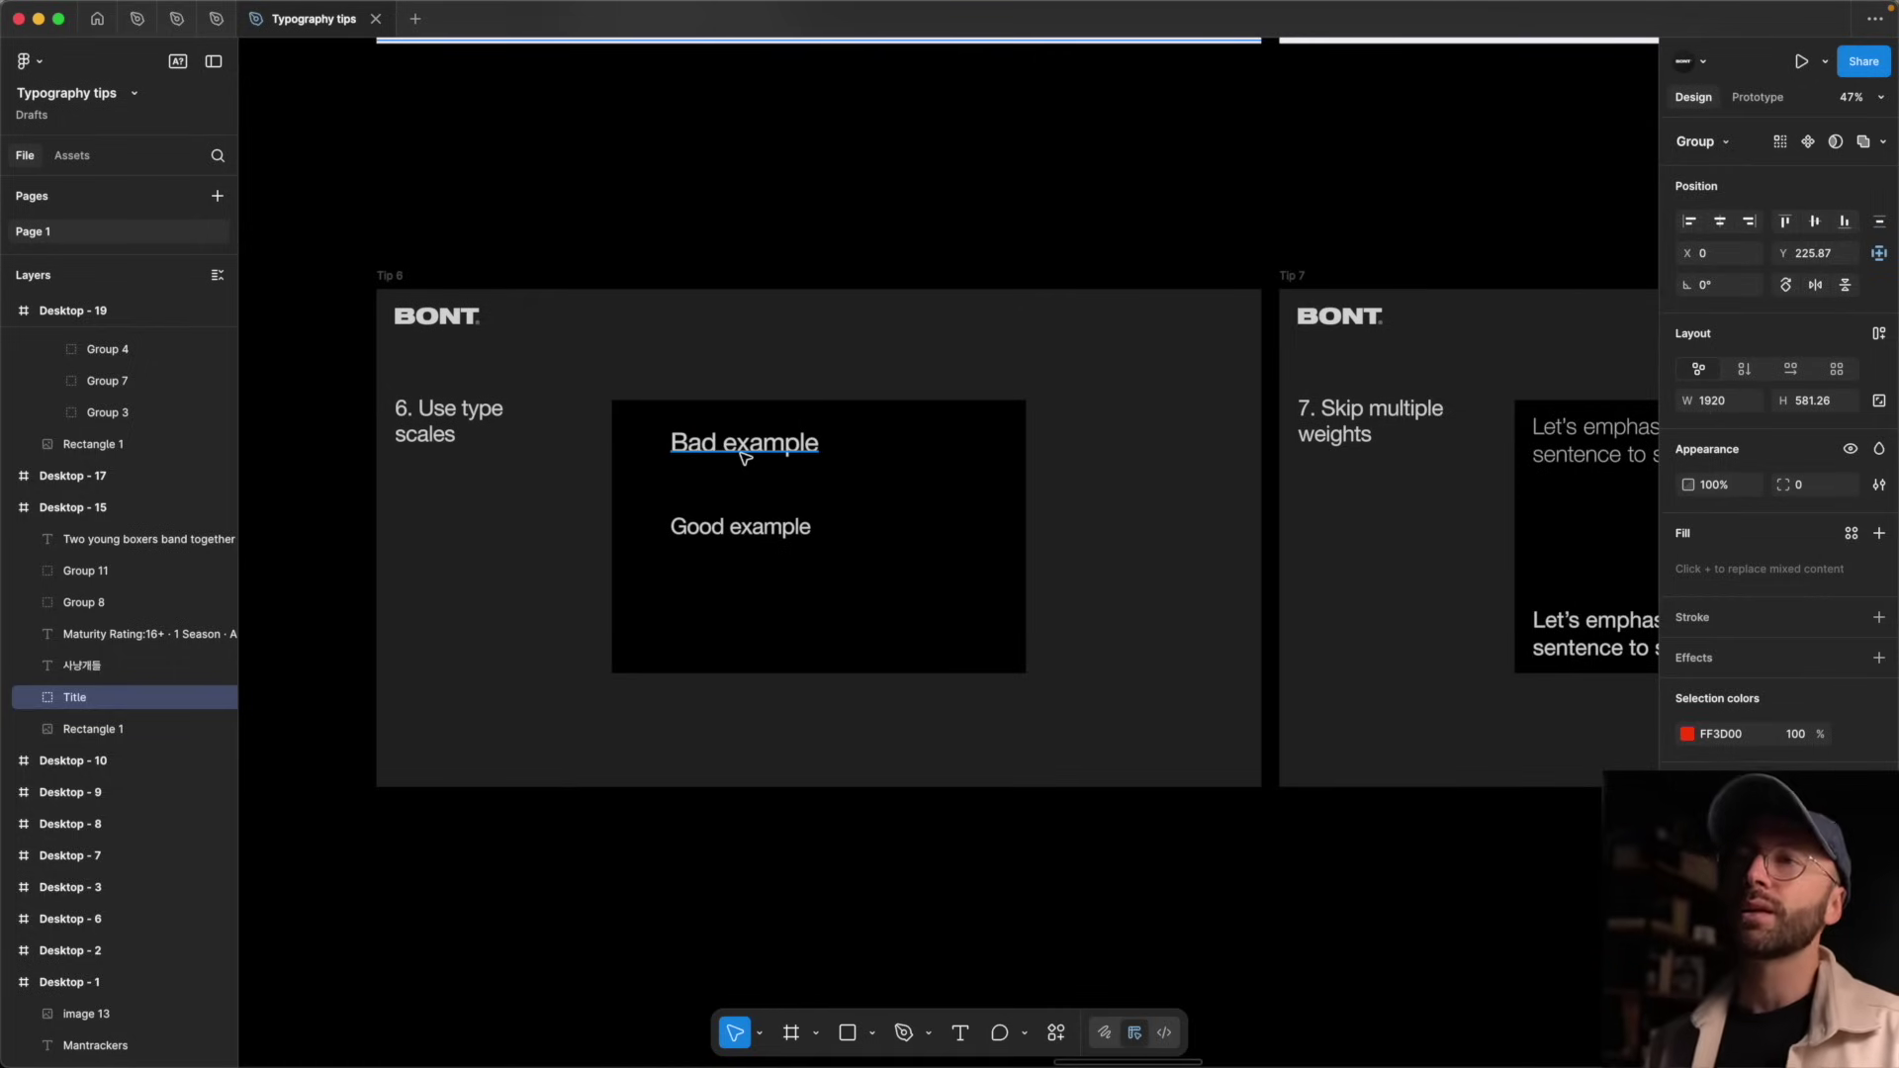
{"action": "left_click", "coordinate": [744, 453]}
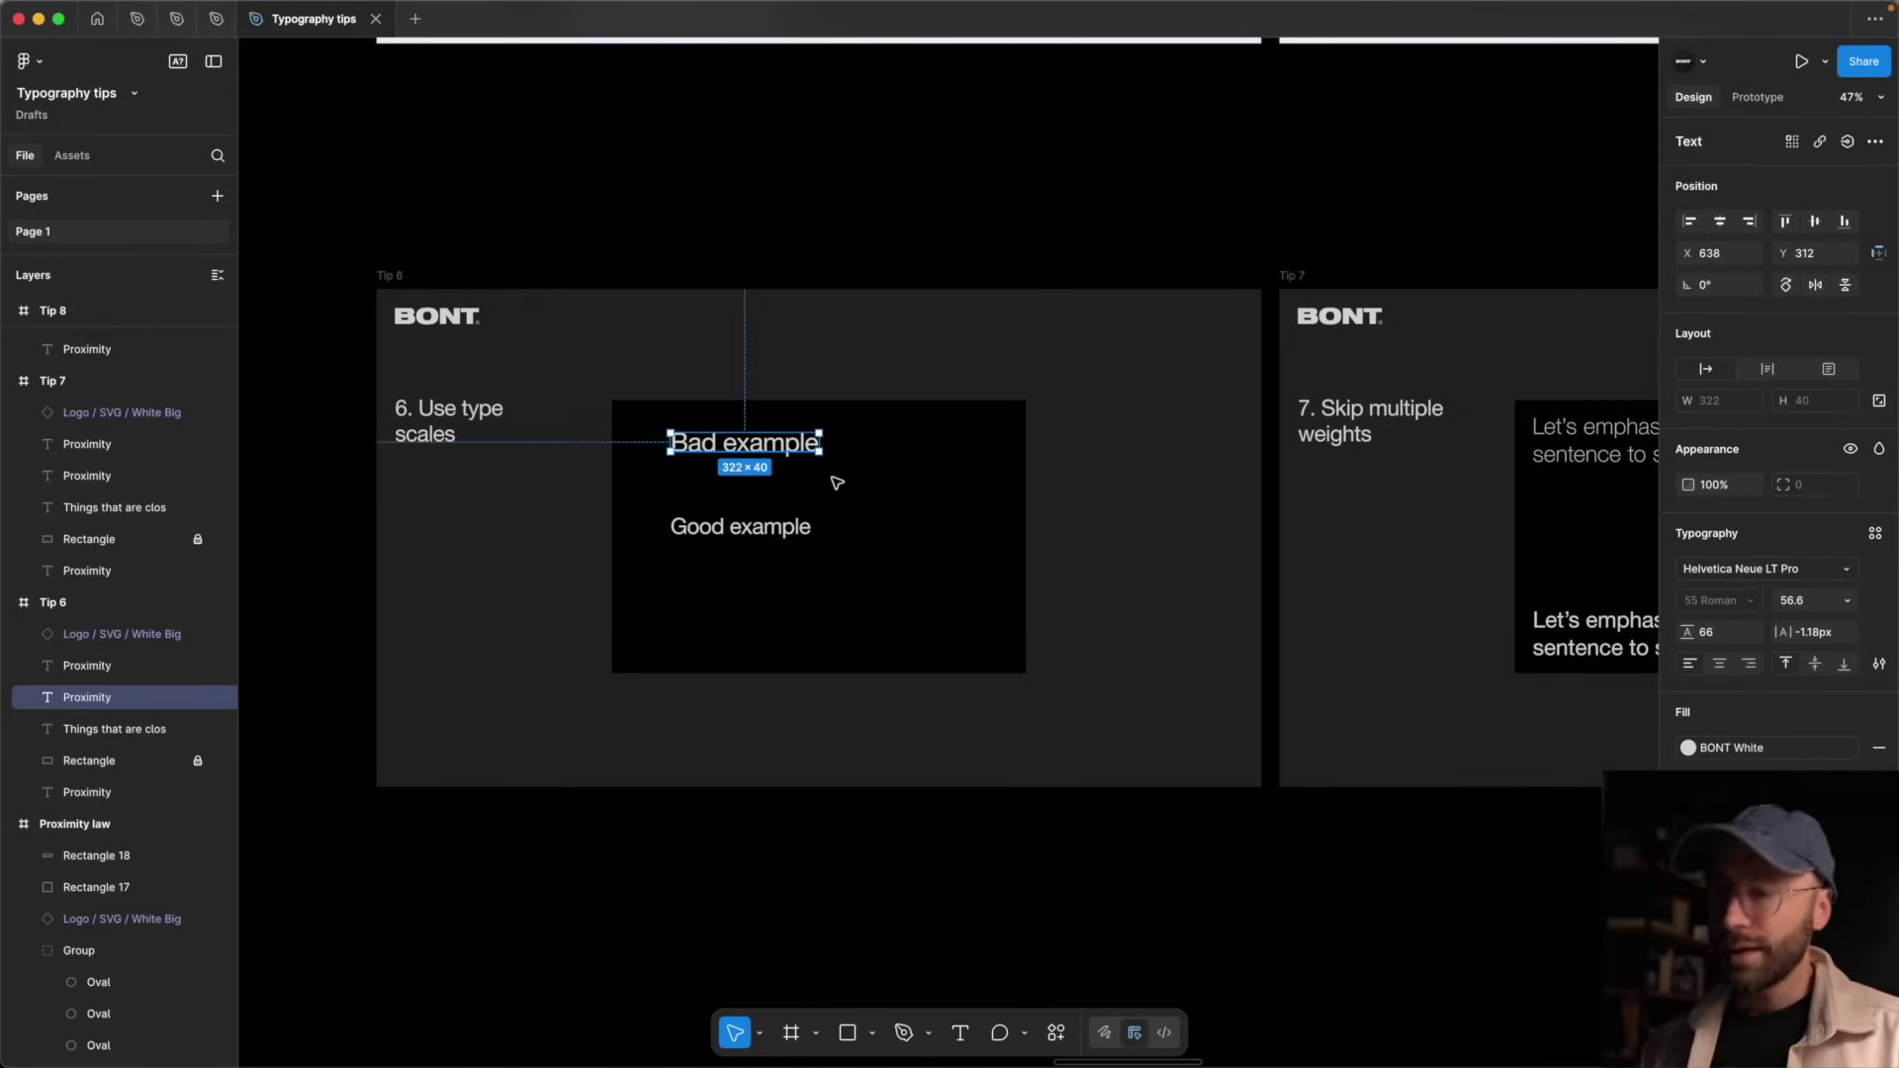
{"action": "key", "text": "k"}
{"action": "mouse_move", "coordinate": [819, 452]}
{"action": "left_mouse_down"}
{"action": "mouse_move", "coordinate": [835, 479]}
{"action": "mouse_move", "coordinate": [799, 457]}
{"action": "mouse_move", "coordinate": [817, 462]}
{"action": "left_mouse_up"}
{"action": "left_click", "coordinate": [1879, 449]}
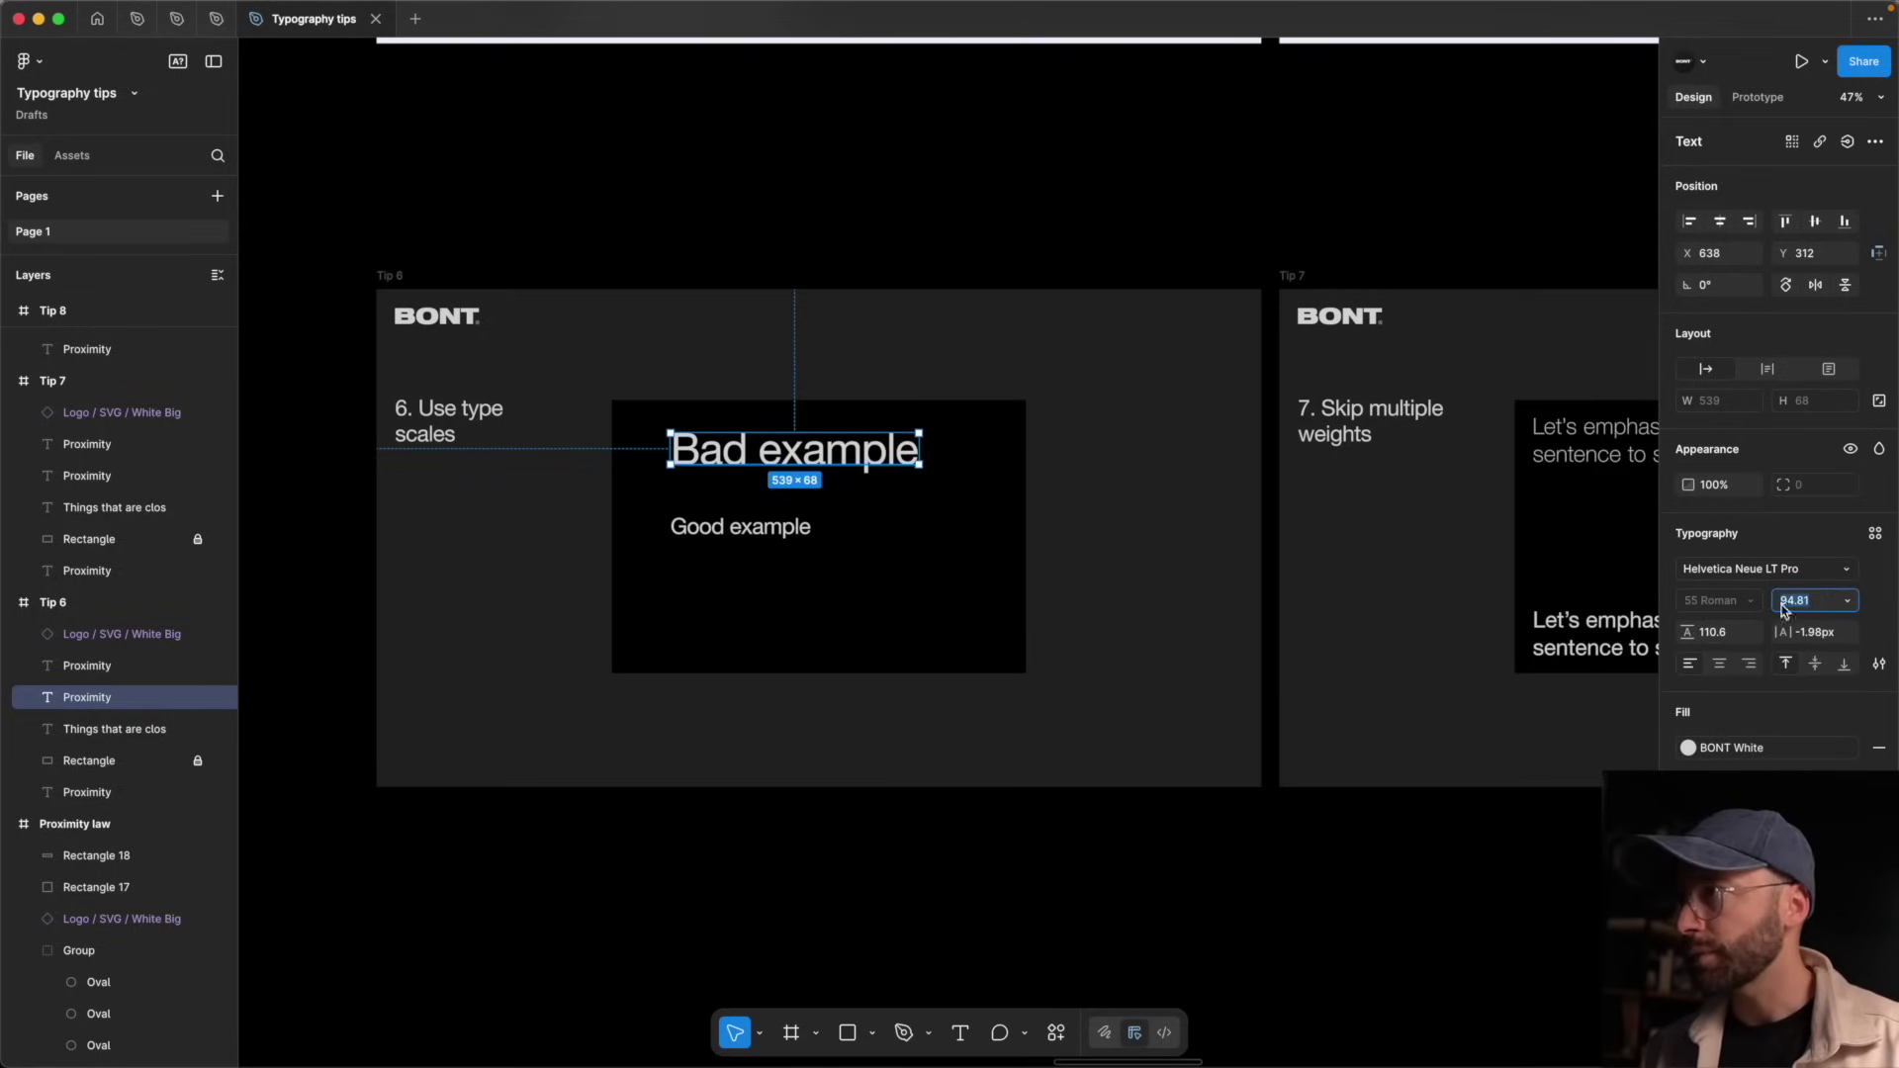
{"action": "left_click", "coordinate": [1701, 633]}
{"action": "left_click", "coordinate": [1832, 641]}
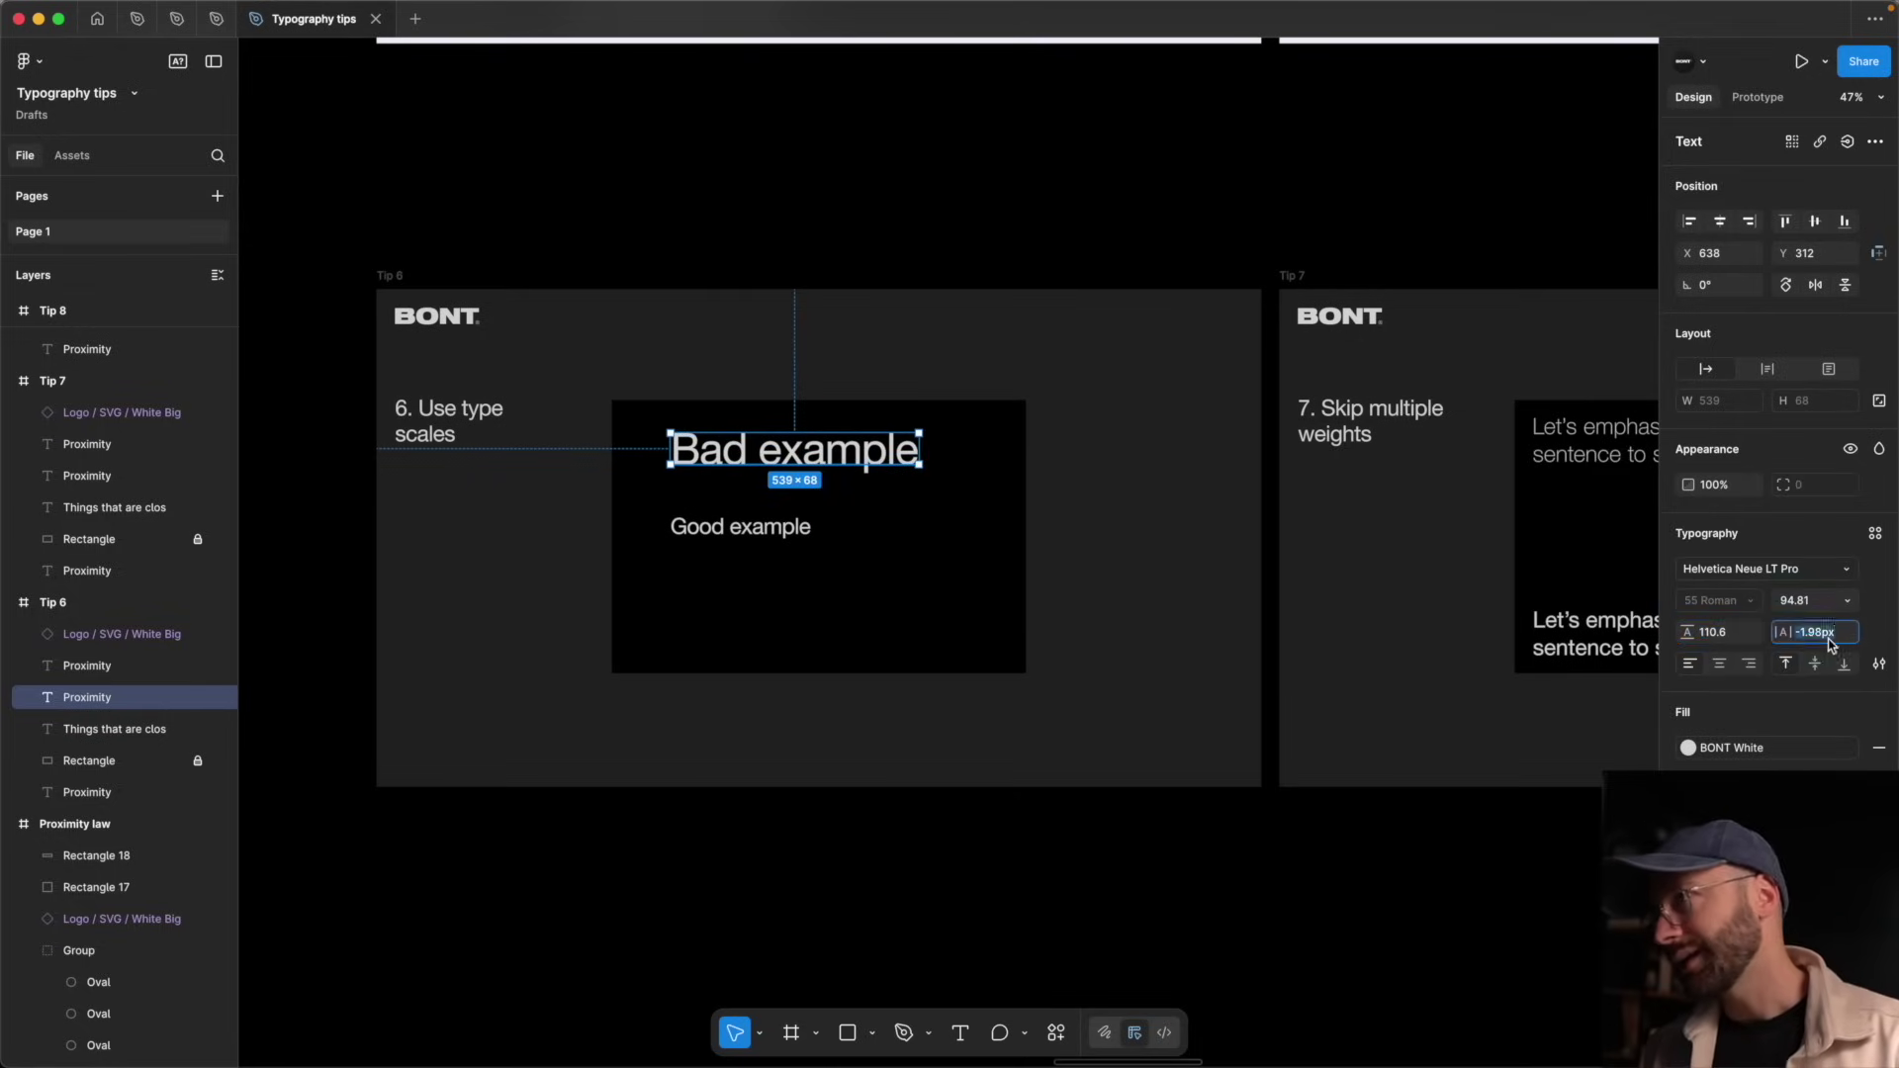
{"action": "left_click", "coordinate": [765, 539]}
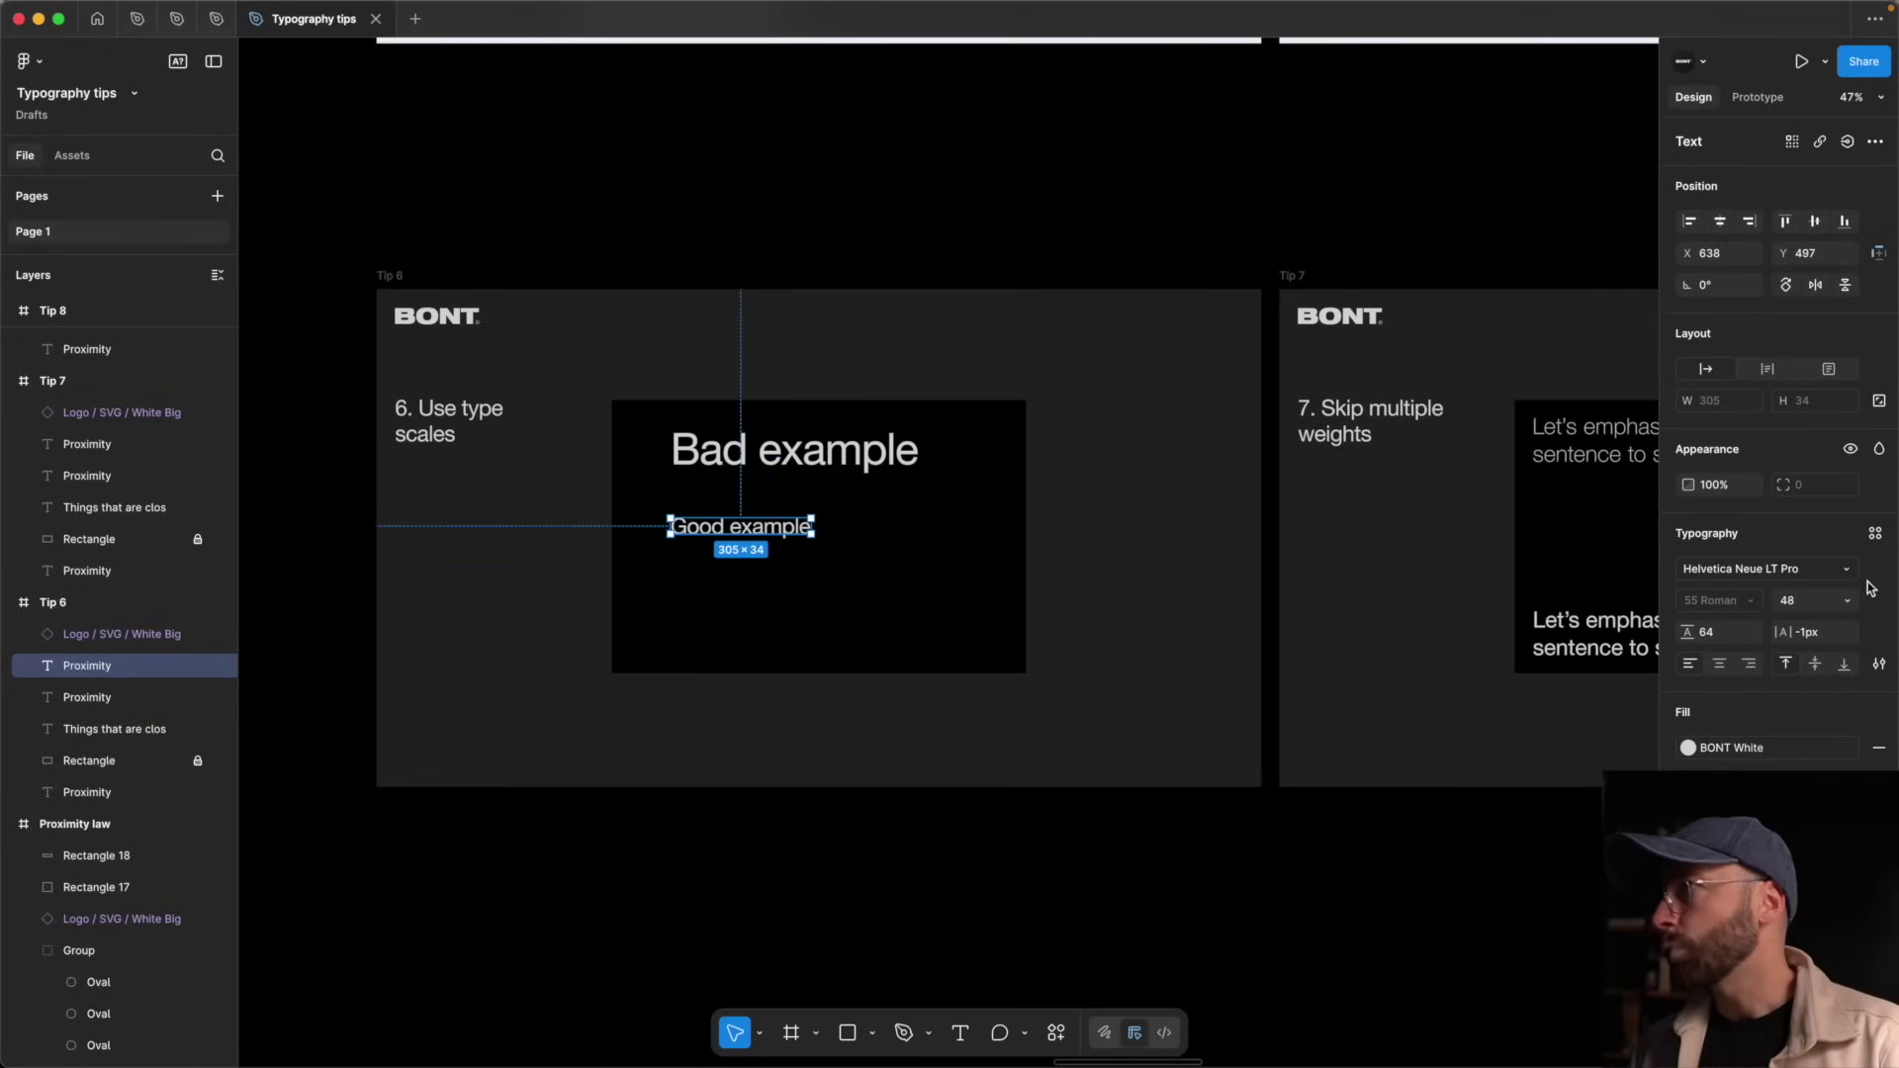
{"action": "left_click", "coordinate": [1846, 601]}
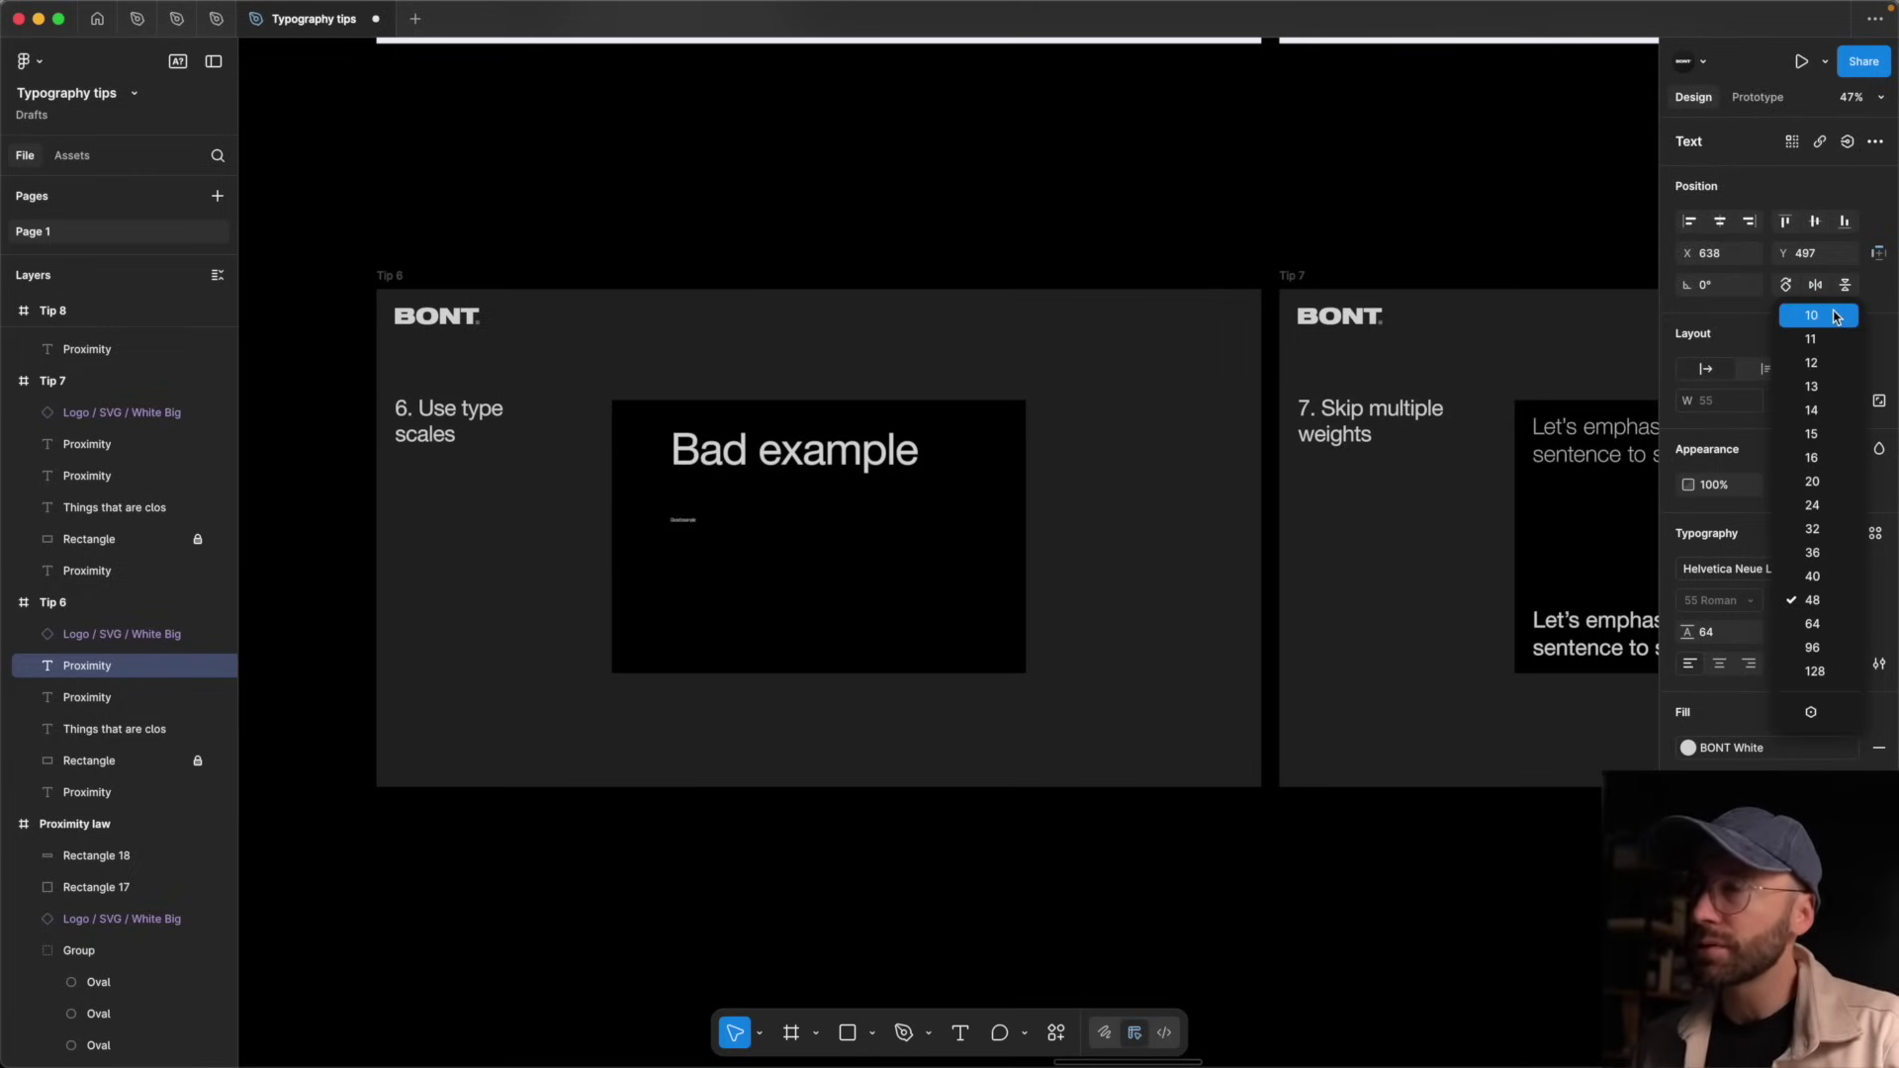
{"action": "left_click", "coordinate": [1835, 604]}
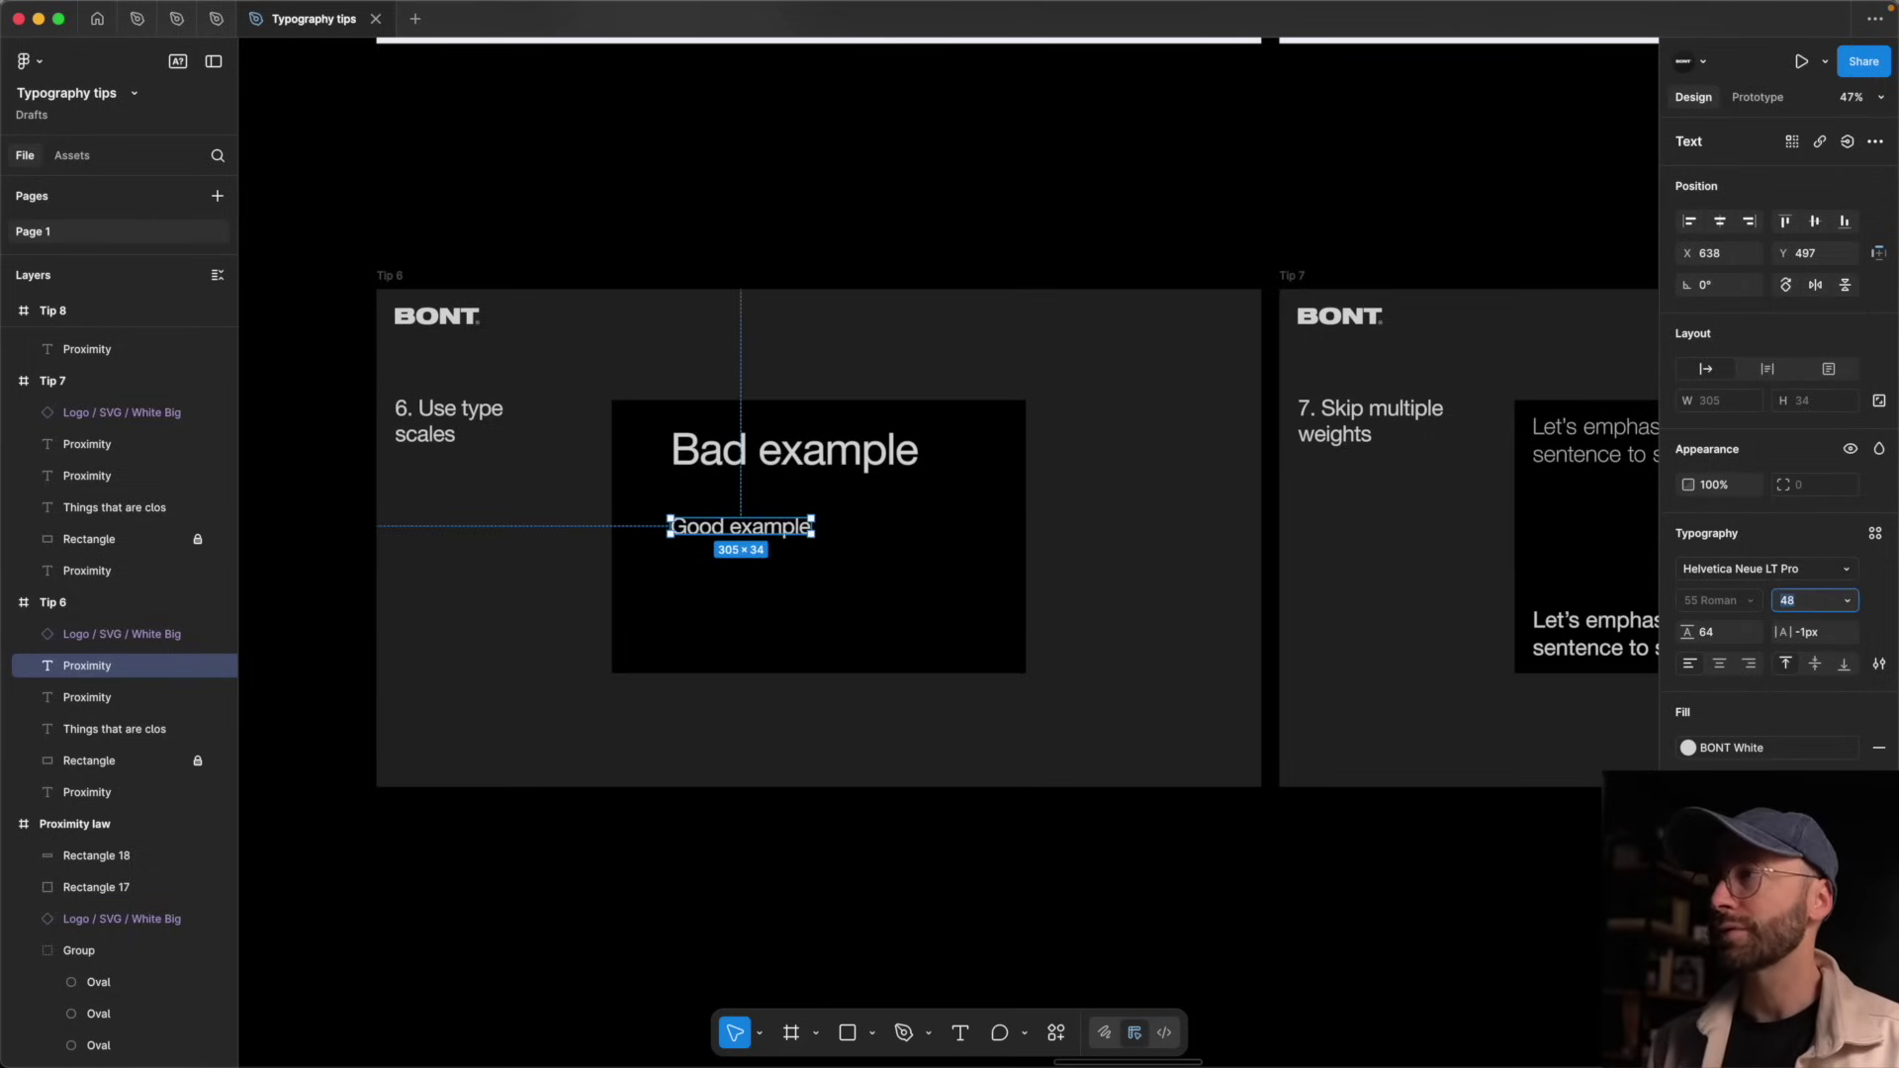
{"action": "key", "text": "Up"}
{"action": "key", "text": "Up"}
{"action": "key", "text": "Right"}
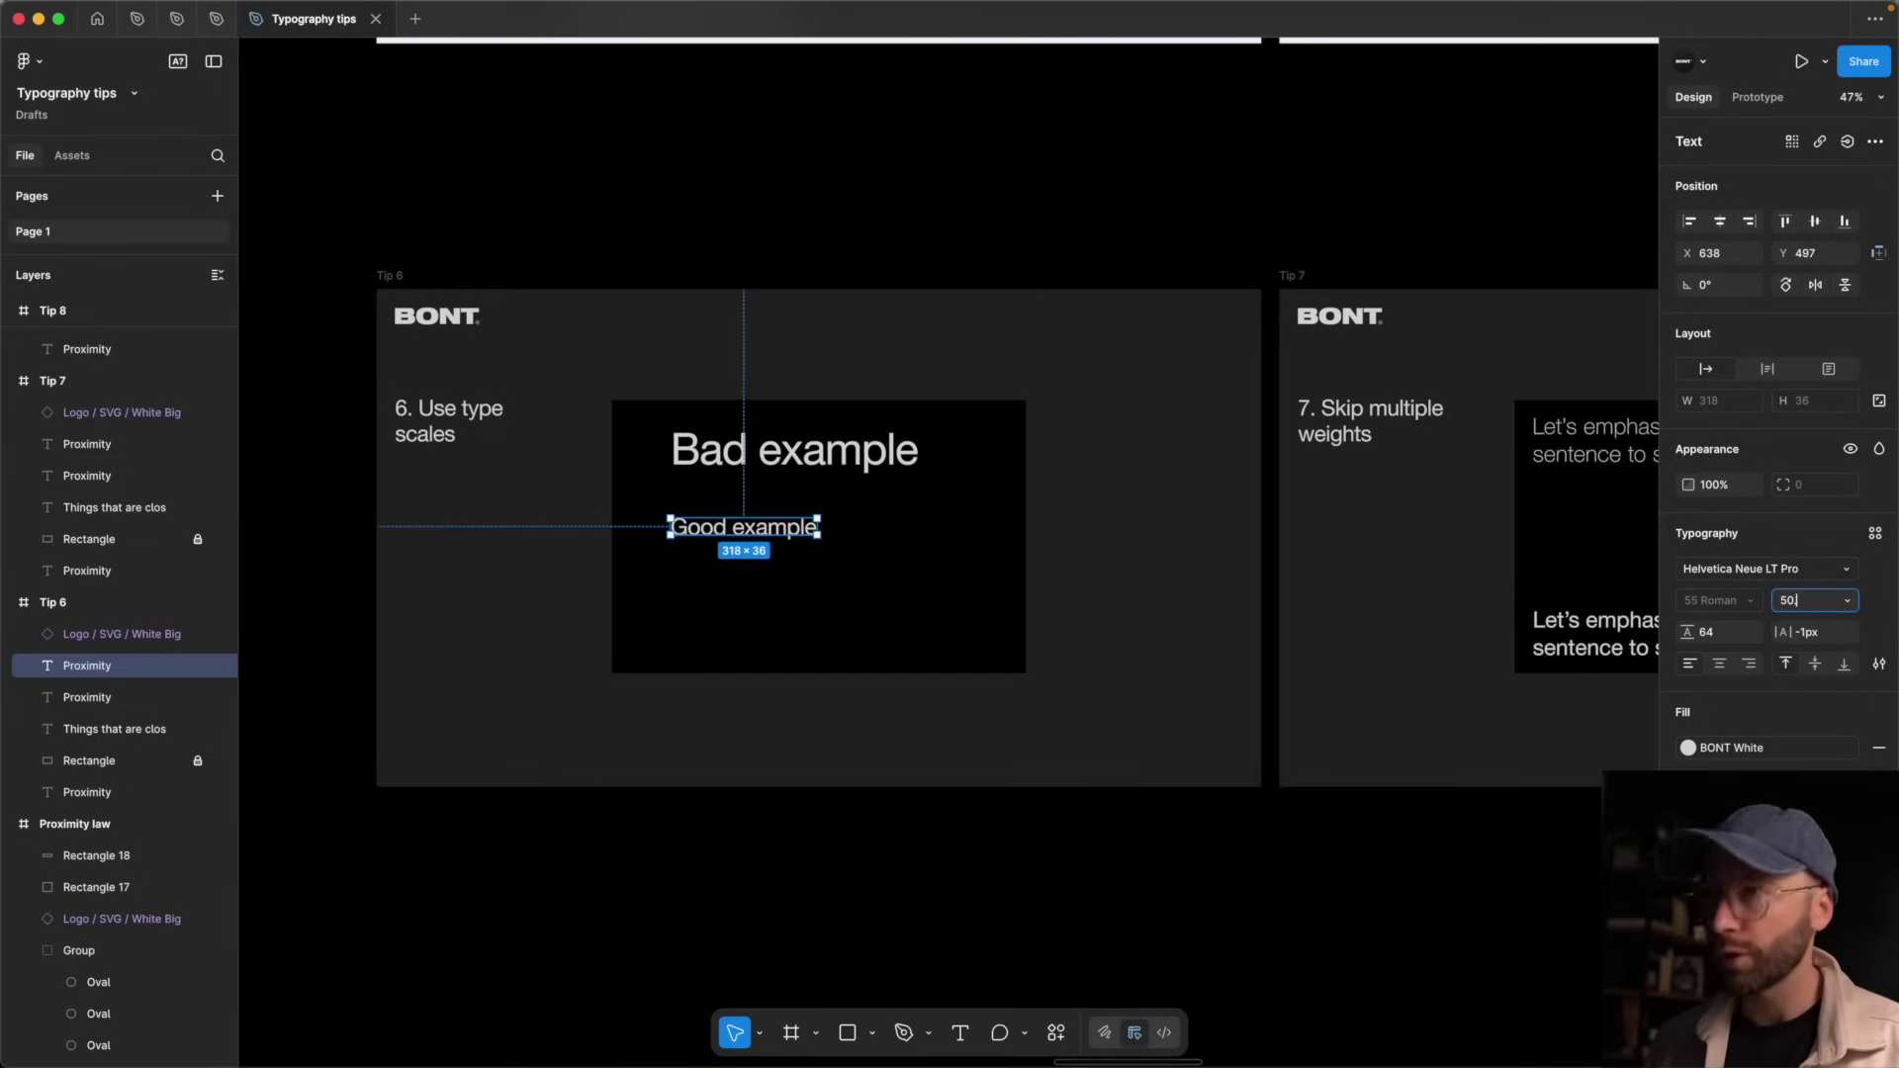
{"action": "key", "text": "Return"}
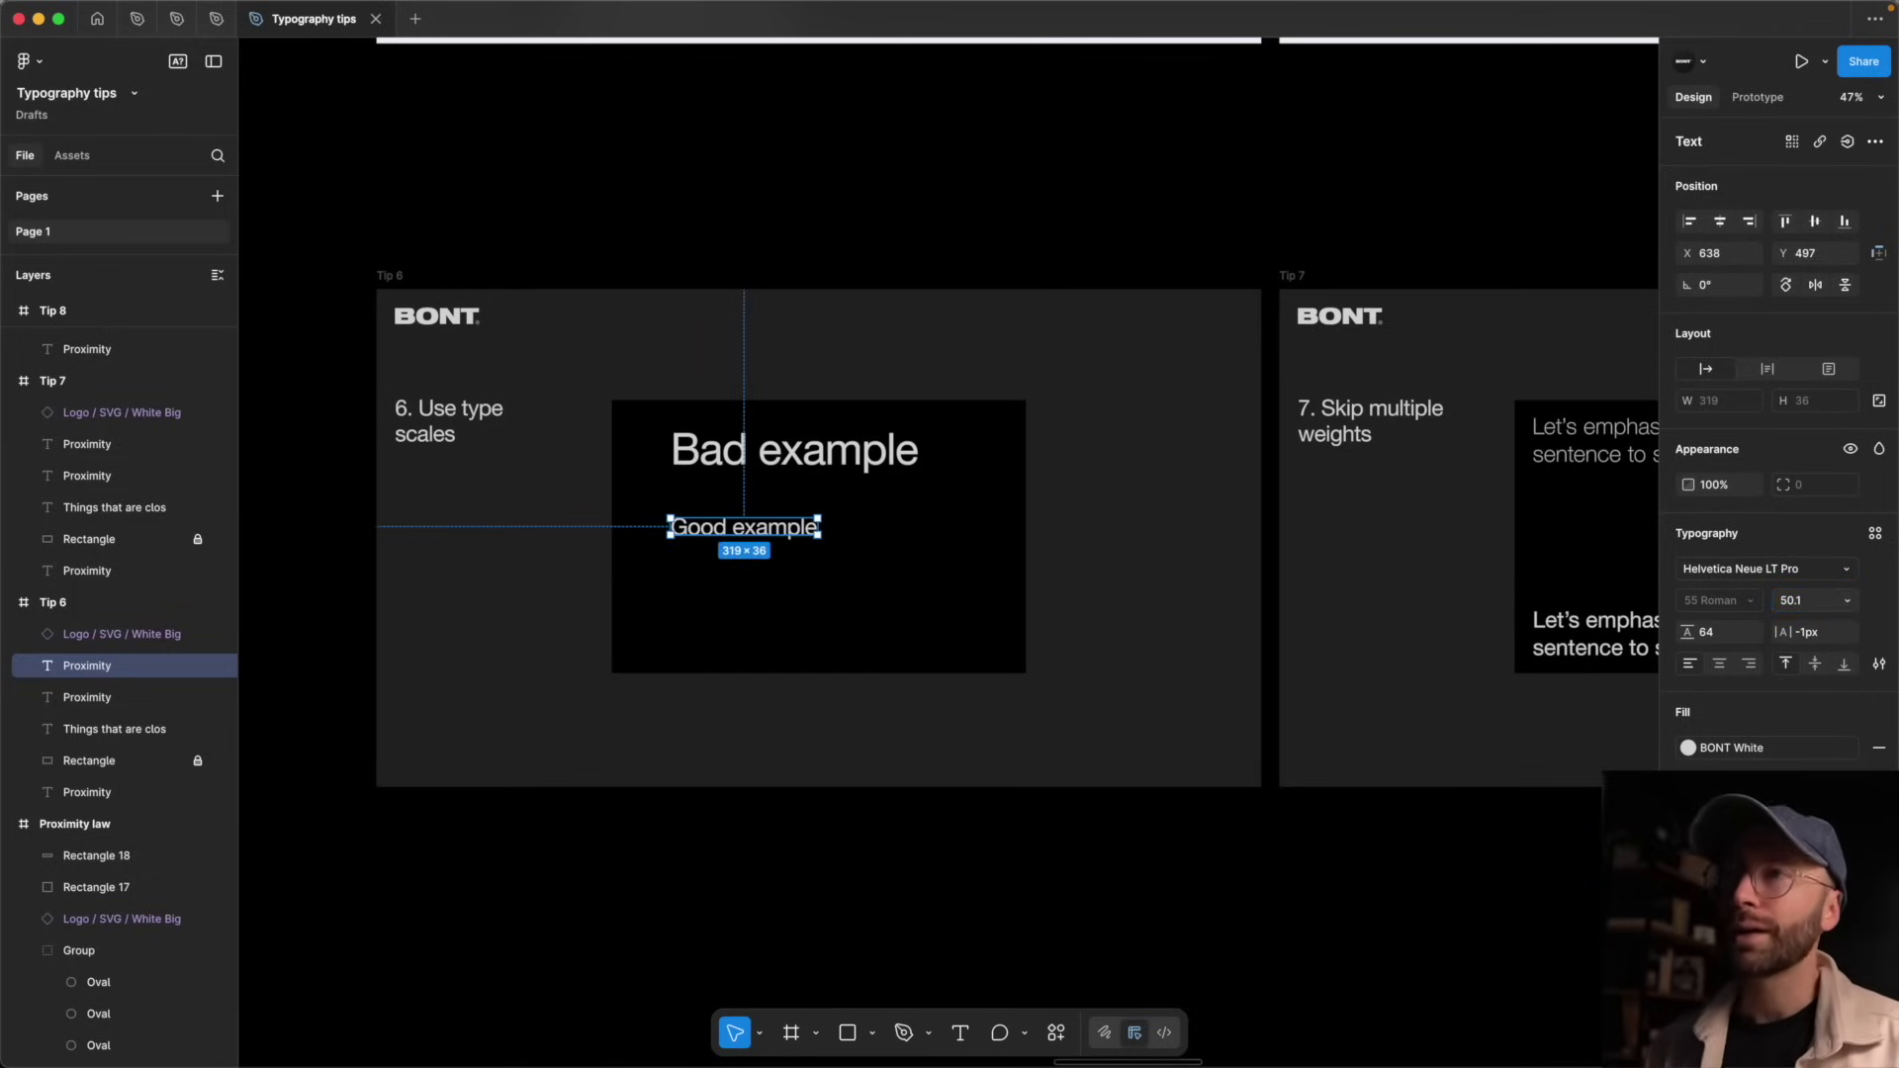
{"action": "key", "text": "Tab"}
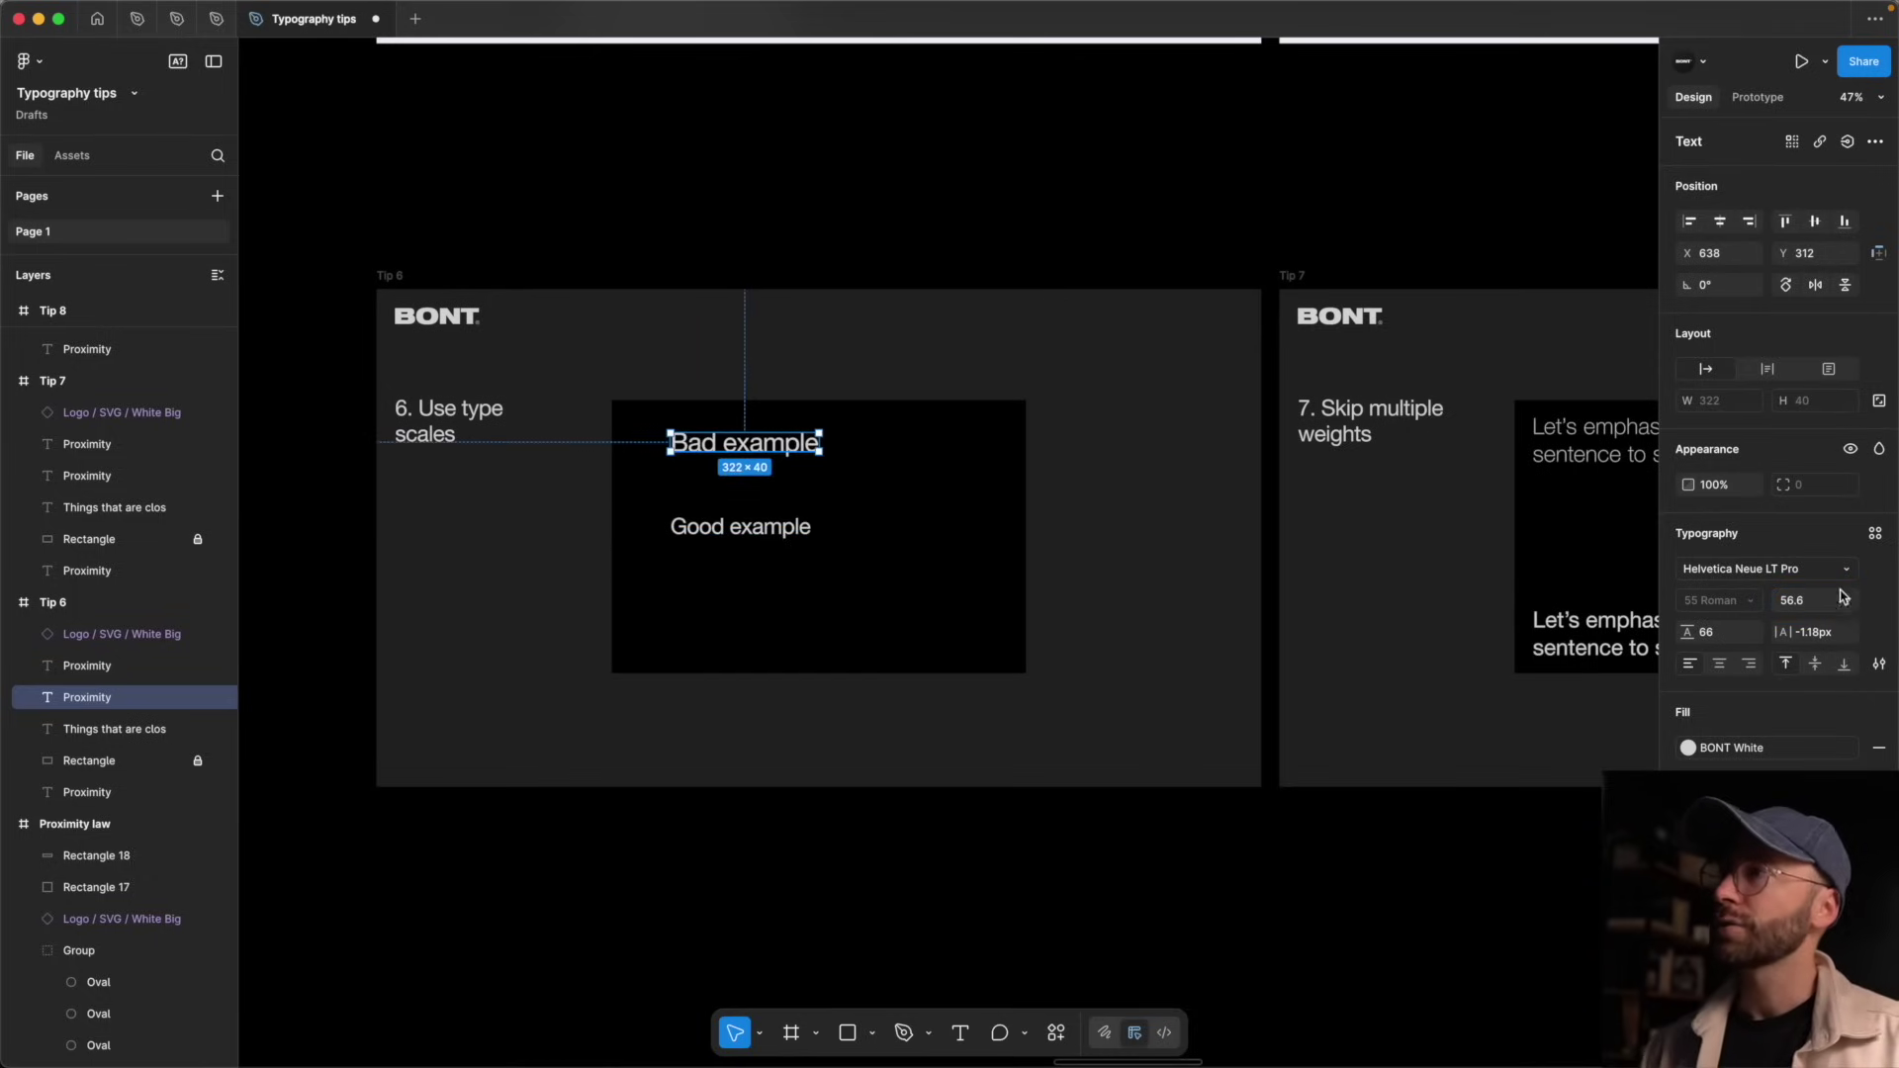
{"action": "left_click", "coordinate": [1848, 601]}
{"action": "key", "text": "shift+Tab"}
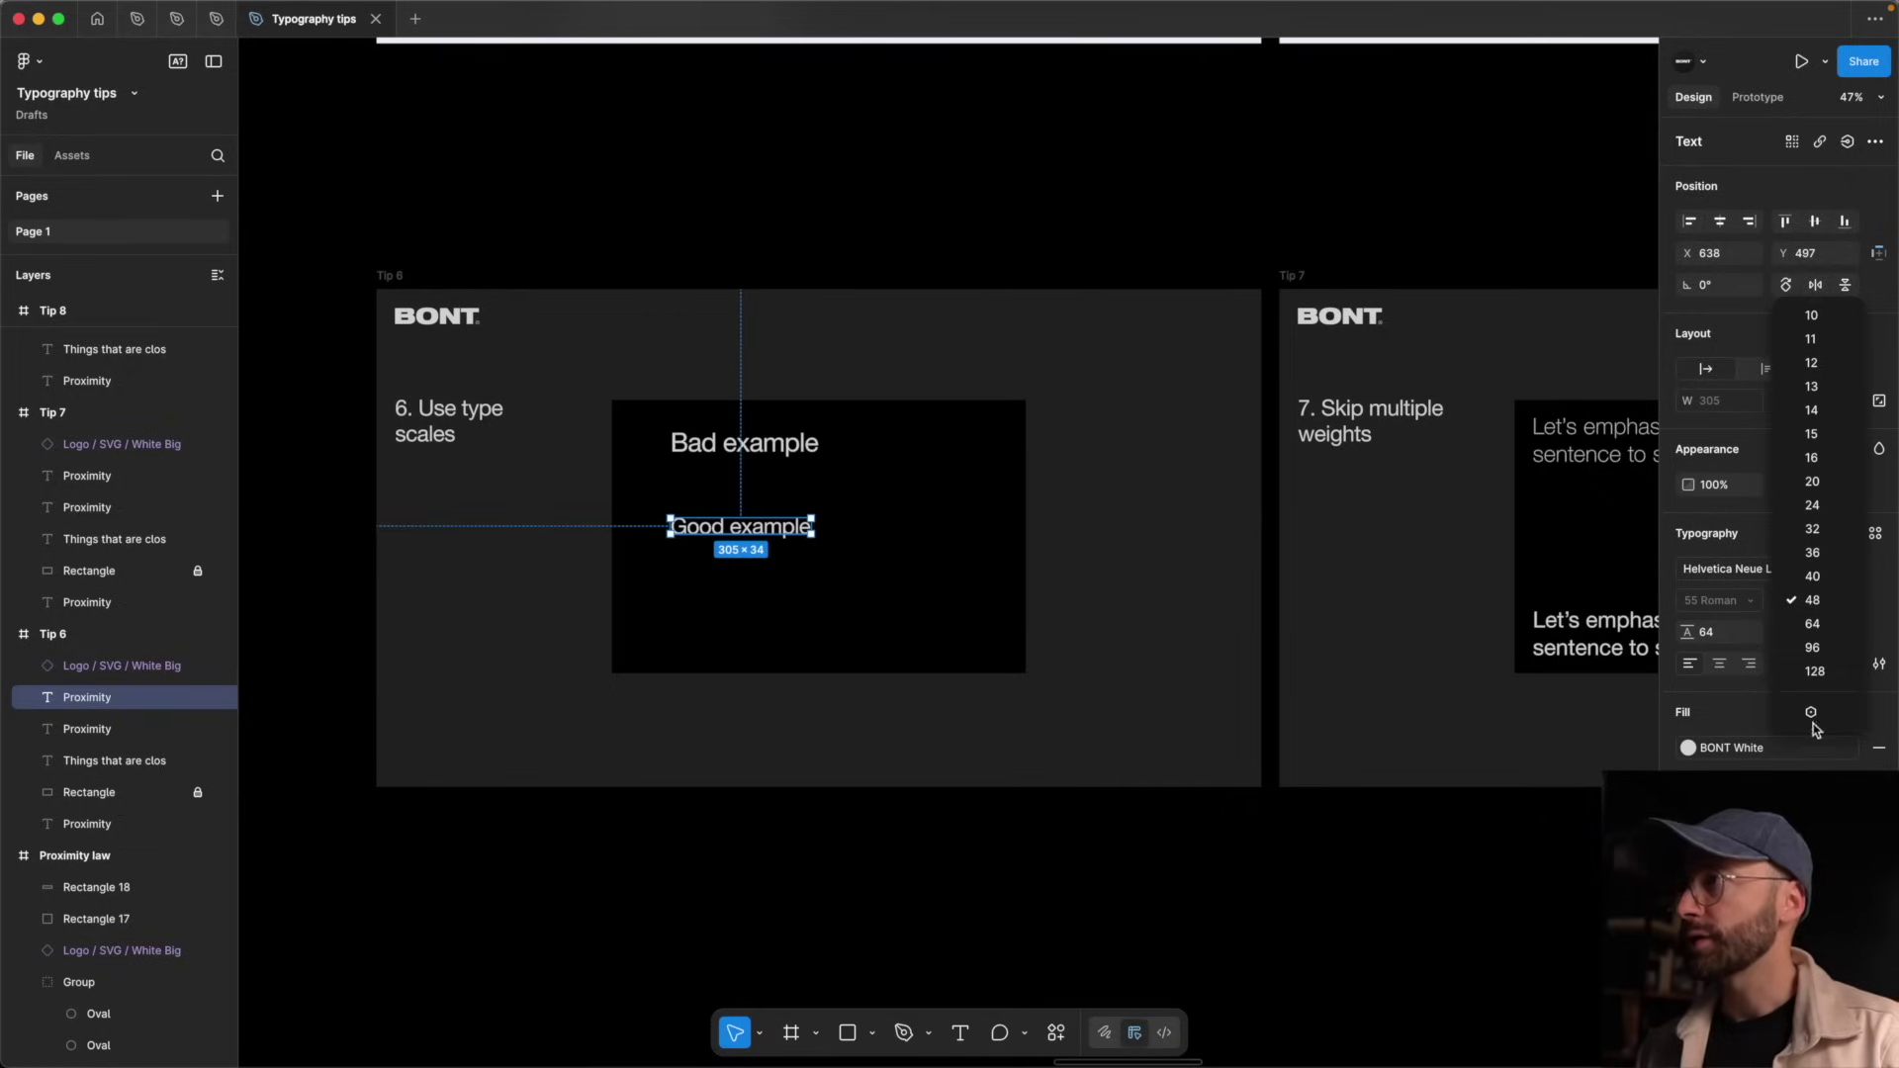
{"action": "left_click", "coordinate": [1824, 566]}
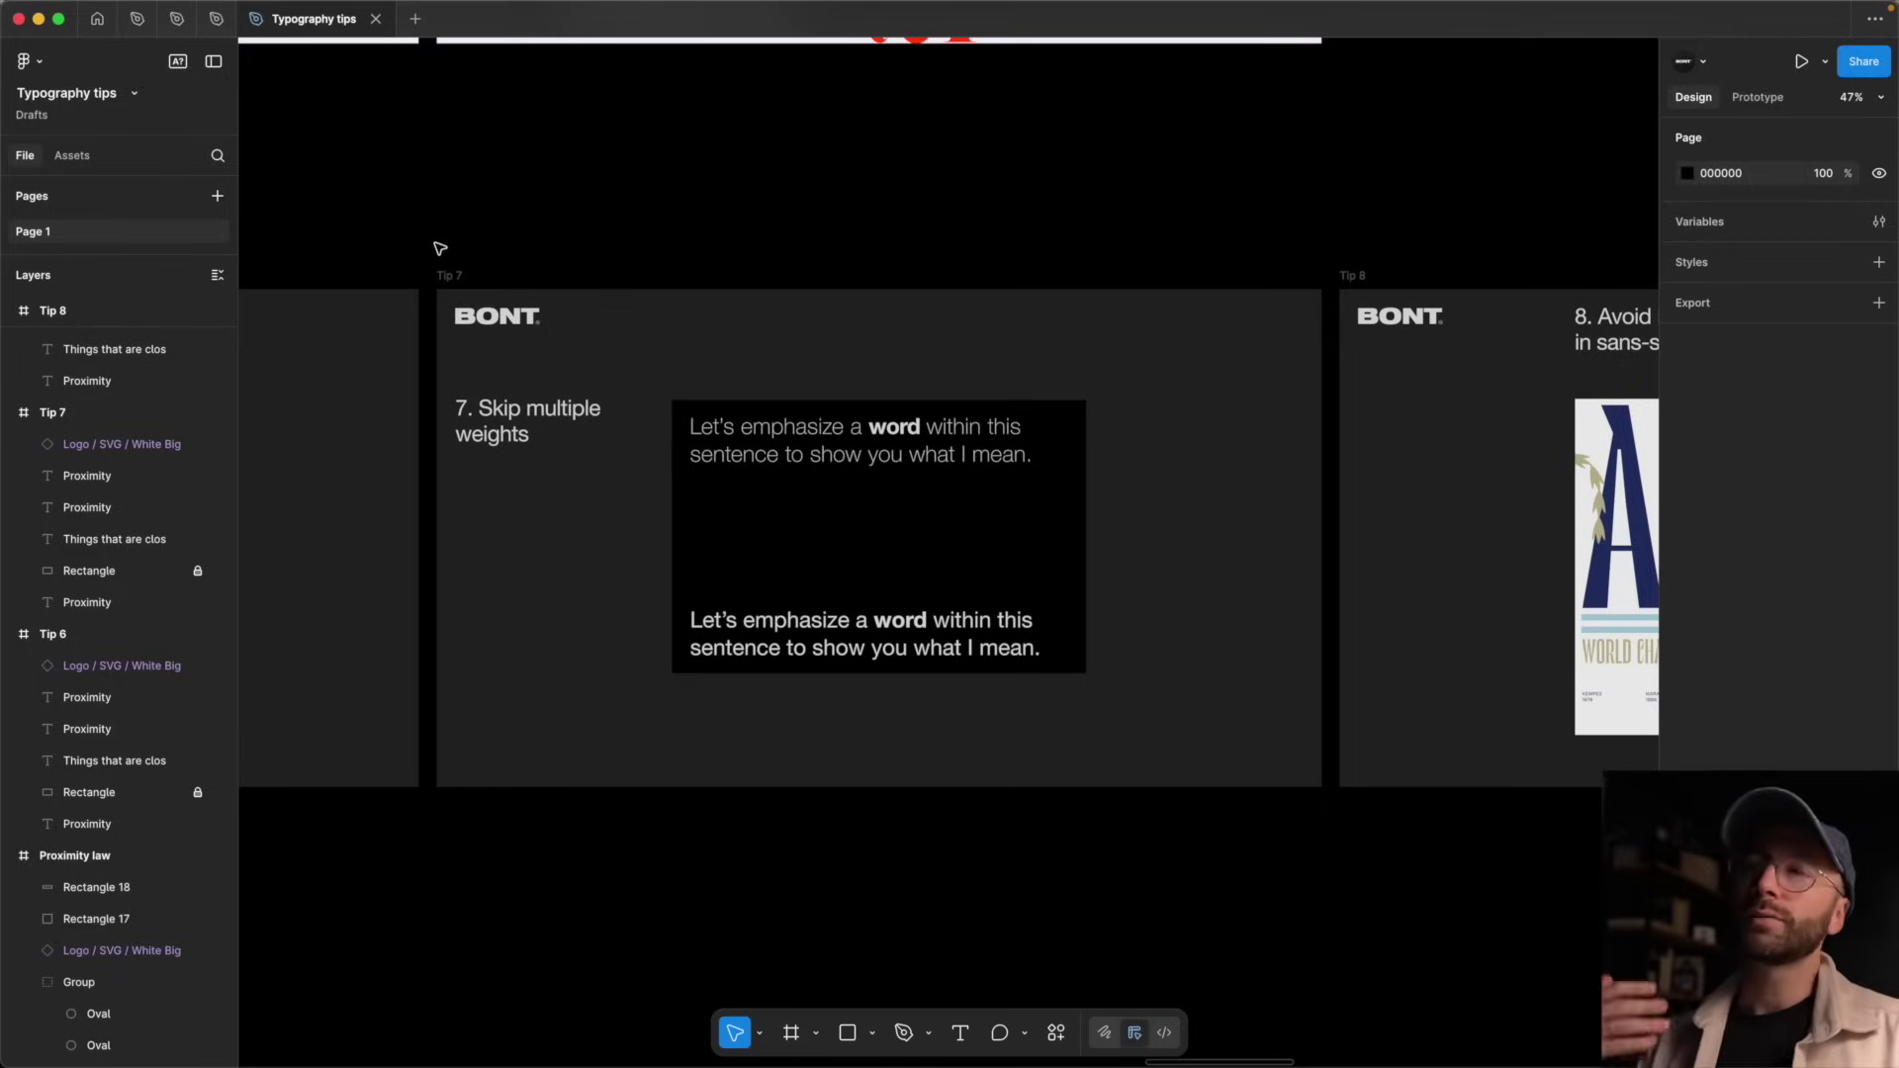
- Hide the Figma interface so the Tip 7 'Skip multiple weights' slide fills the view
{"action": "scroll", "coordinate": [441, 249], "scroll_direction": "up", "scroll_amount": 2}
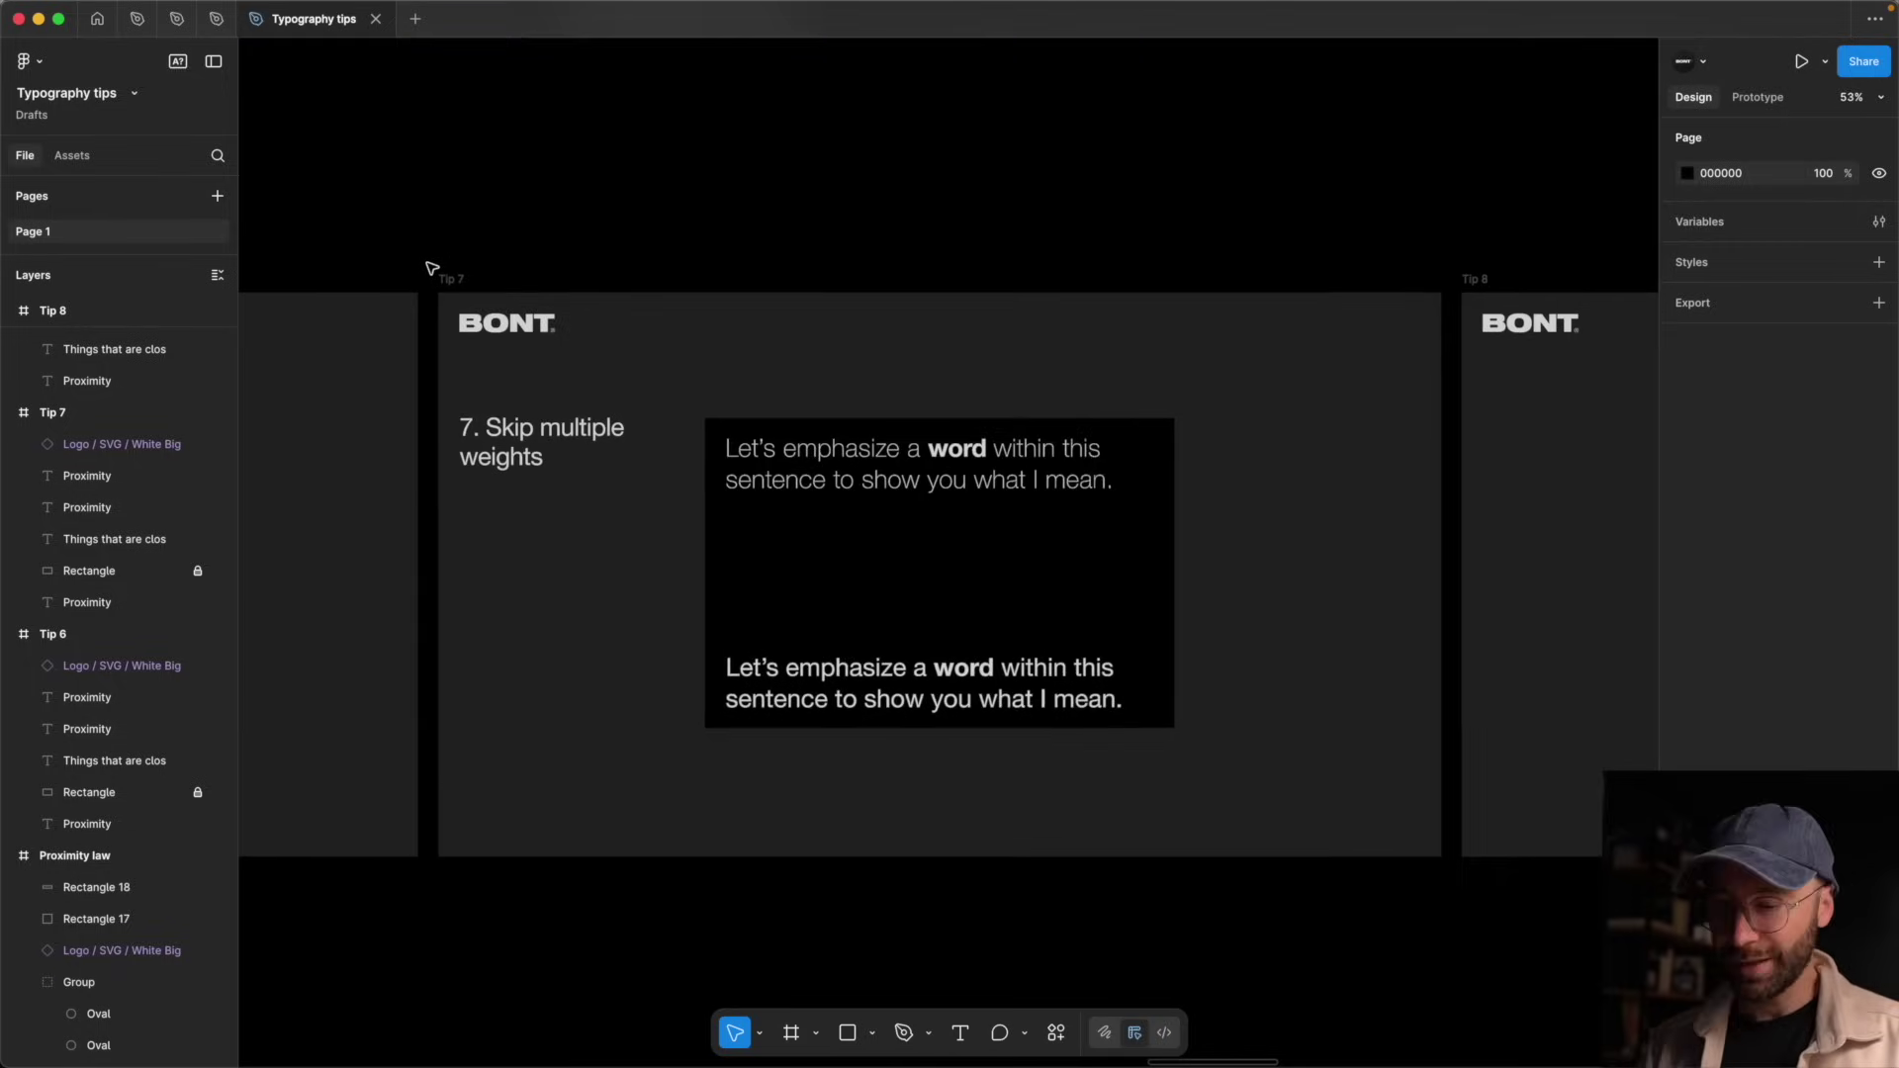
{"action": "key", "text": "super+backslash"}
{"action": "scroll", "coordinate": [564, 547], "scroll_direction": "up", "scroll_amount": 3}
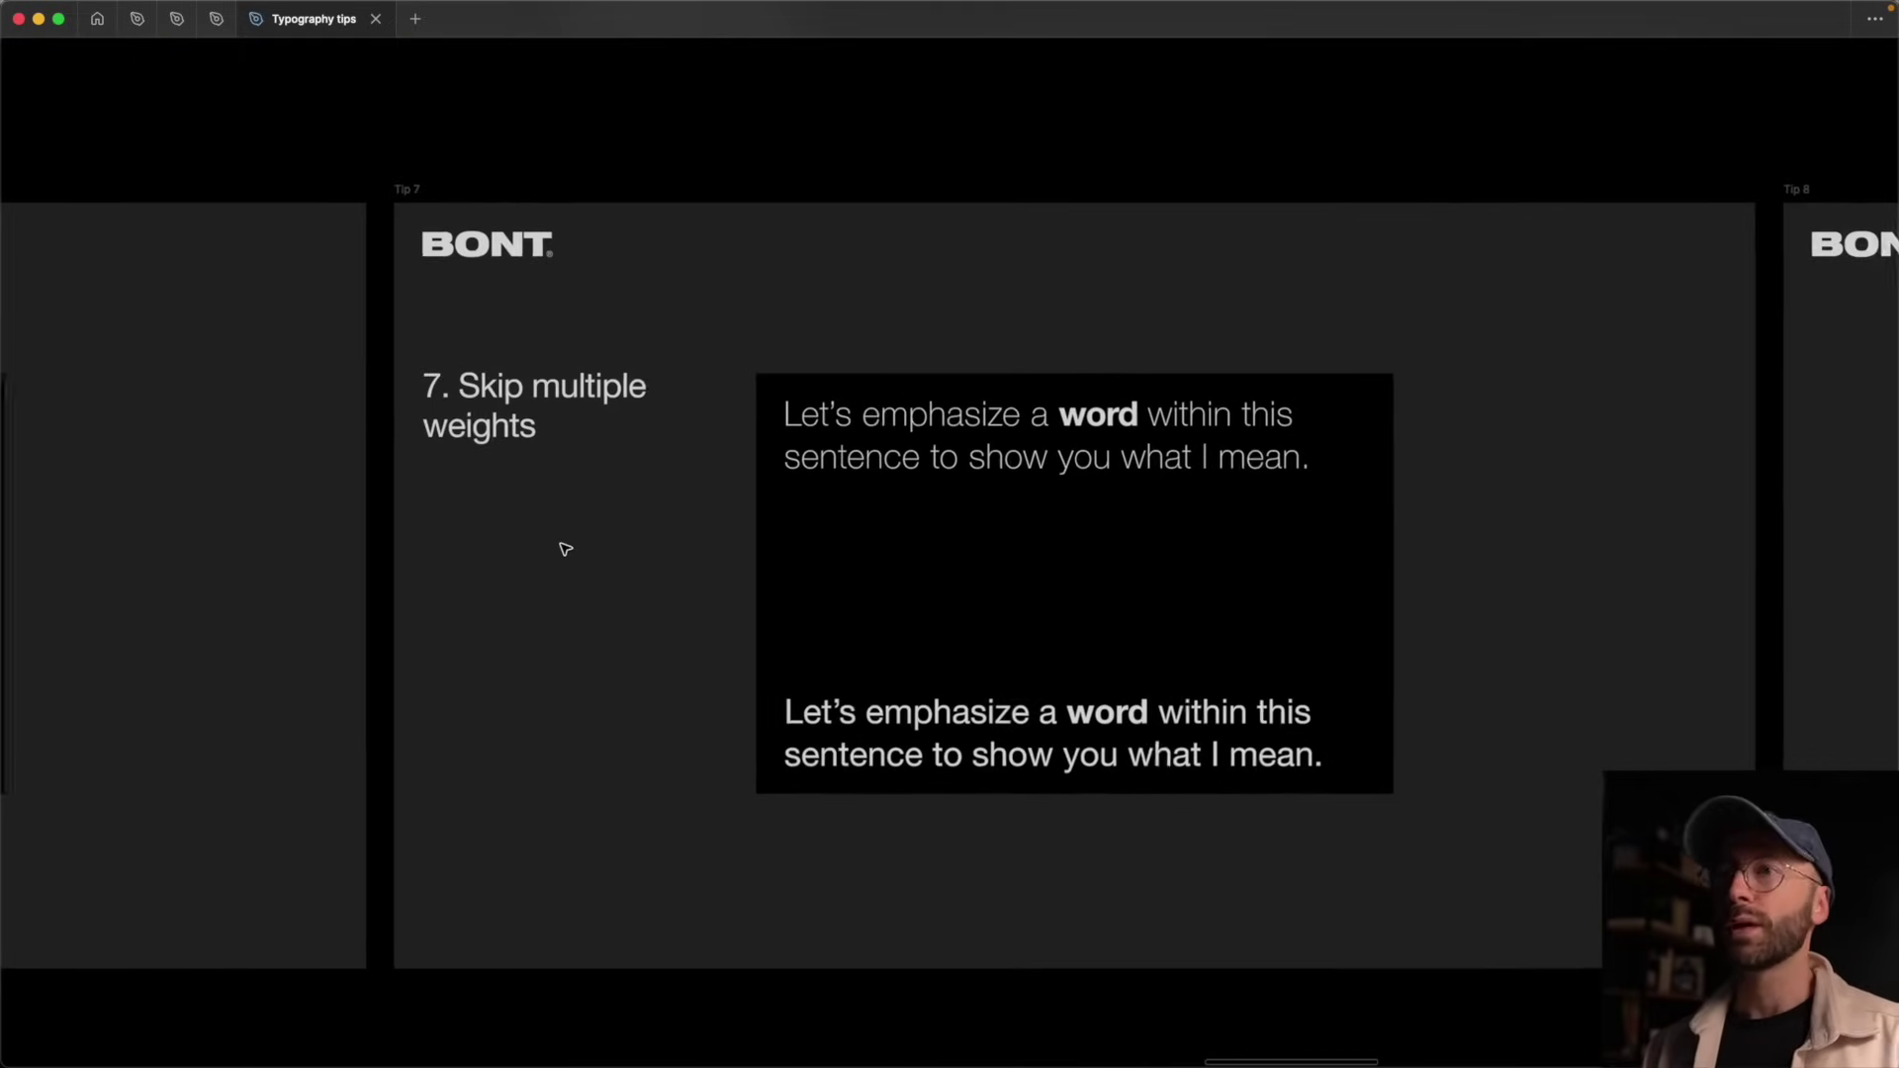
{"action": "scroll", "coordinate": [564, 547], "scroll_direction": "right", "scroll_amount": 1}
- Select the upper light-weight sentence and the lower regular-weight sentence in turn to compare them
{"action": "left_click", "coordinate": [645, 148]}
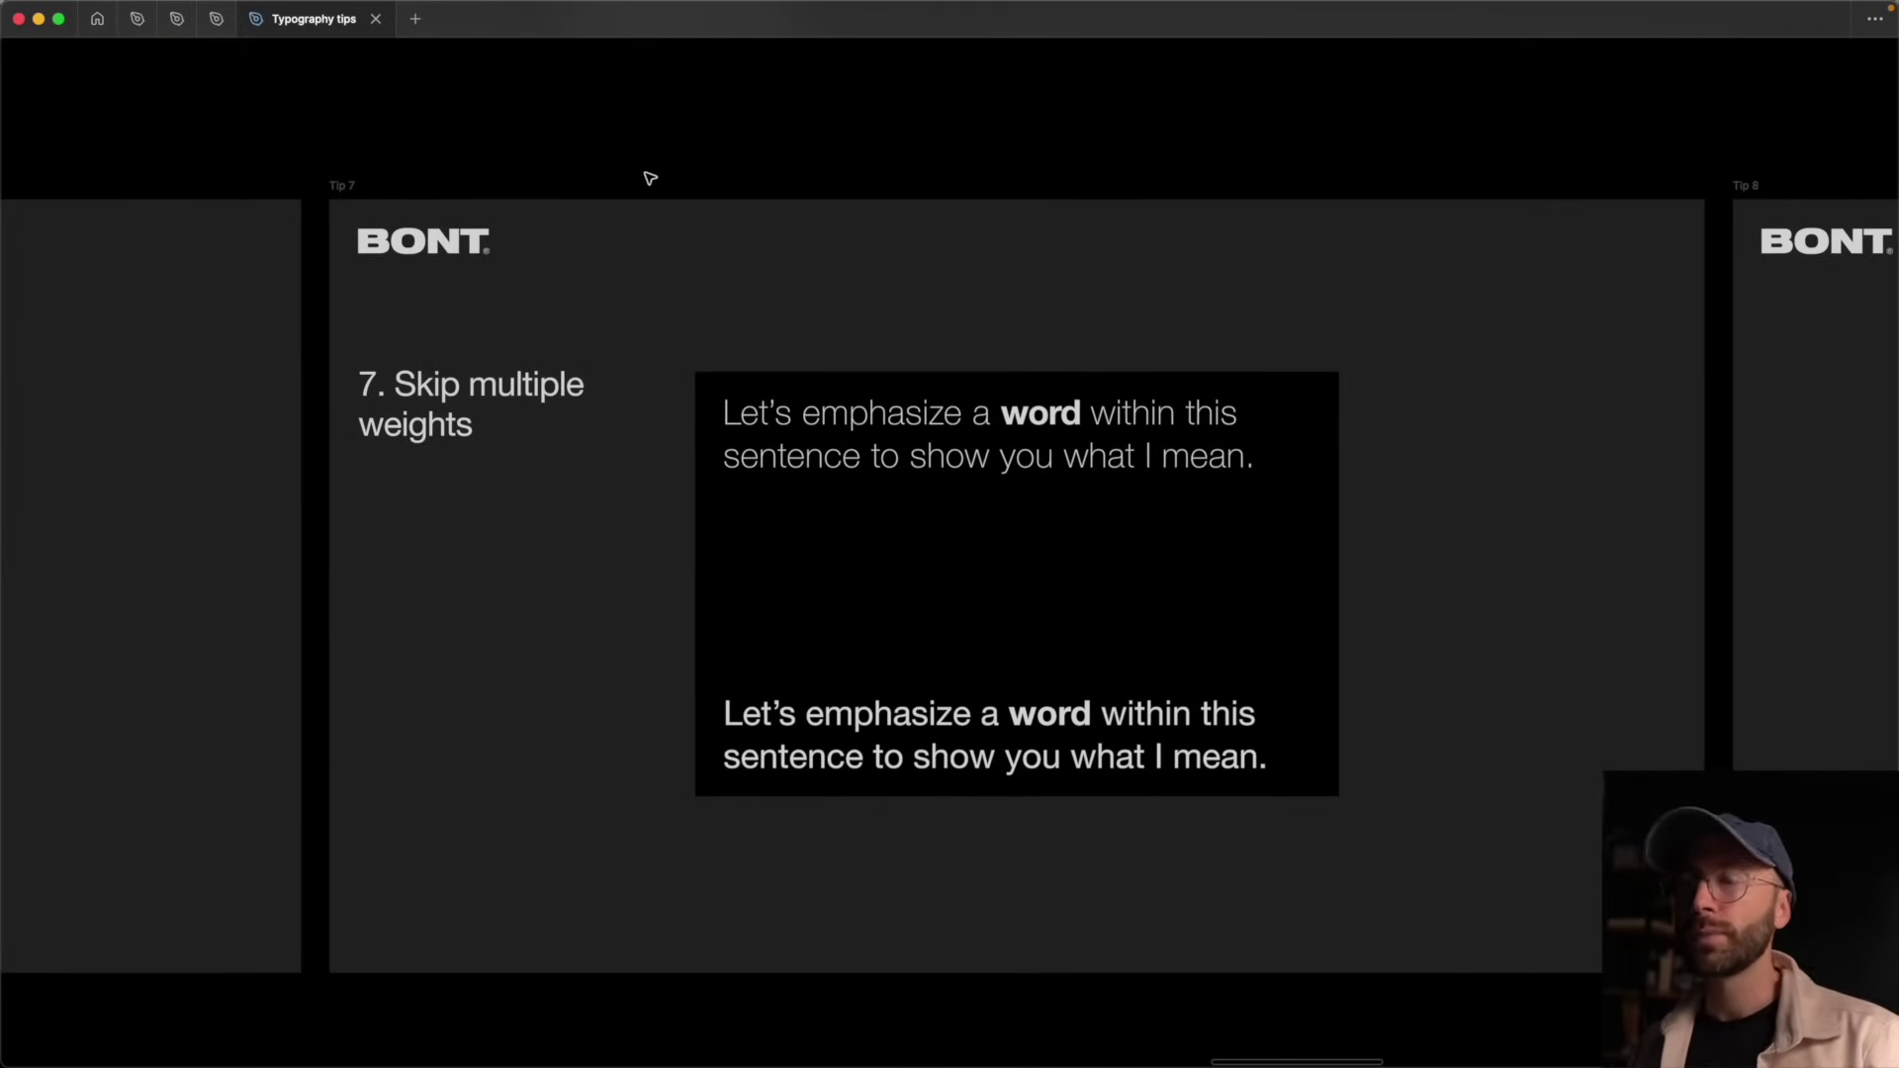
{"action": "left_click", "coordinate": [905, 437]}
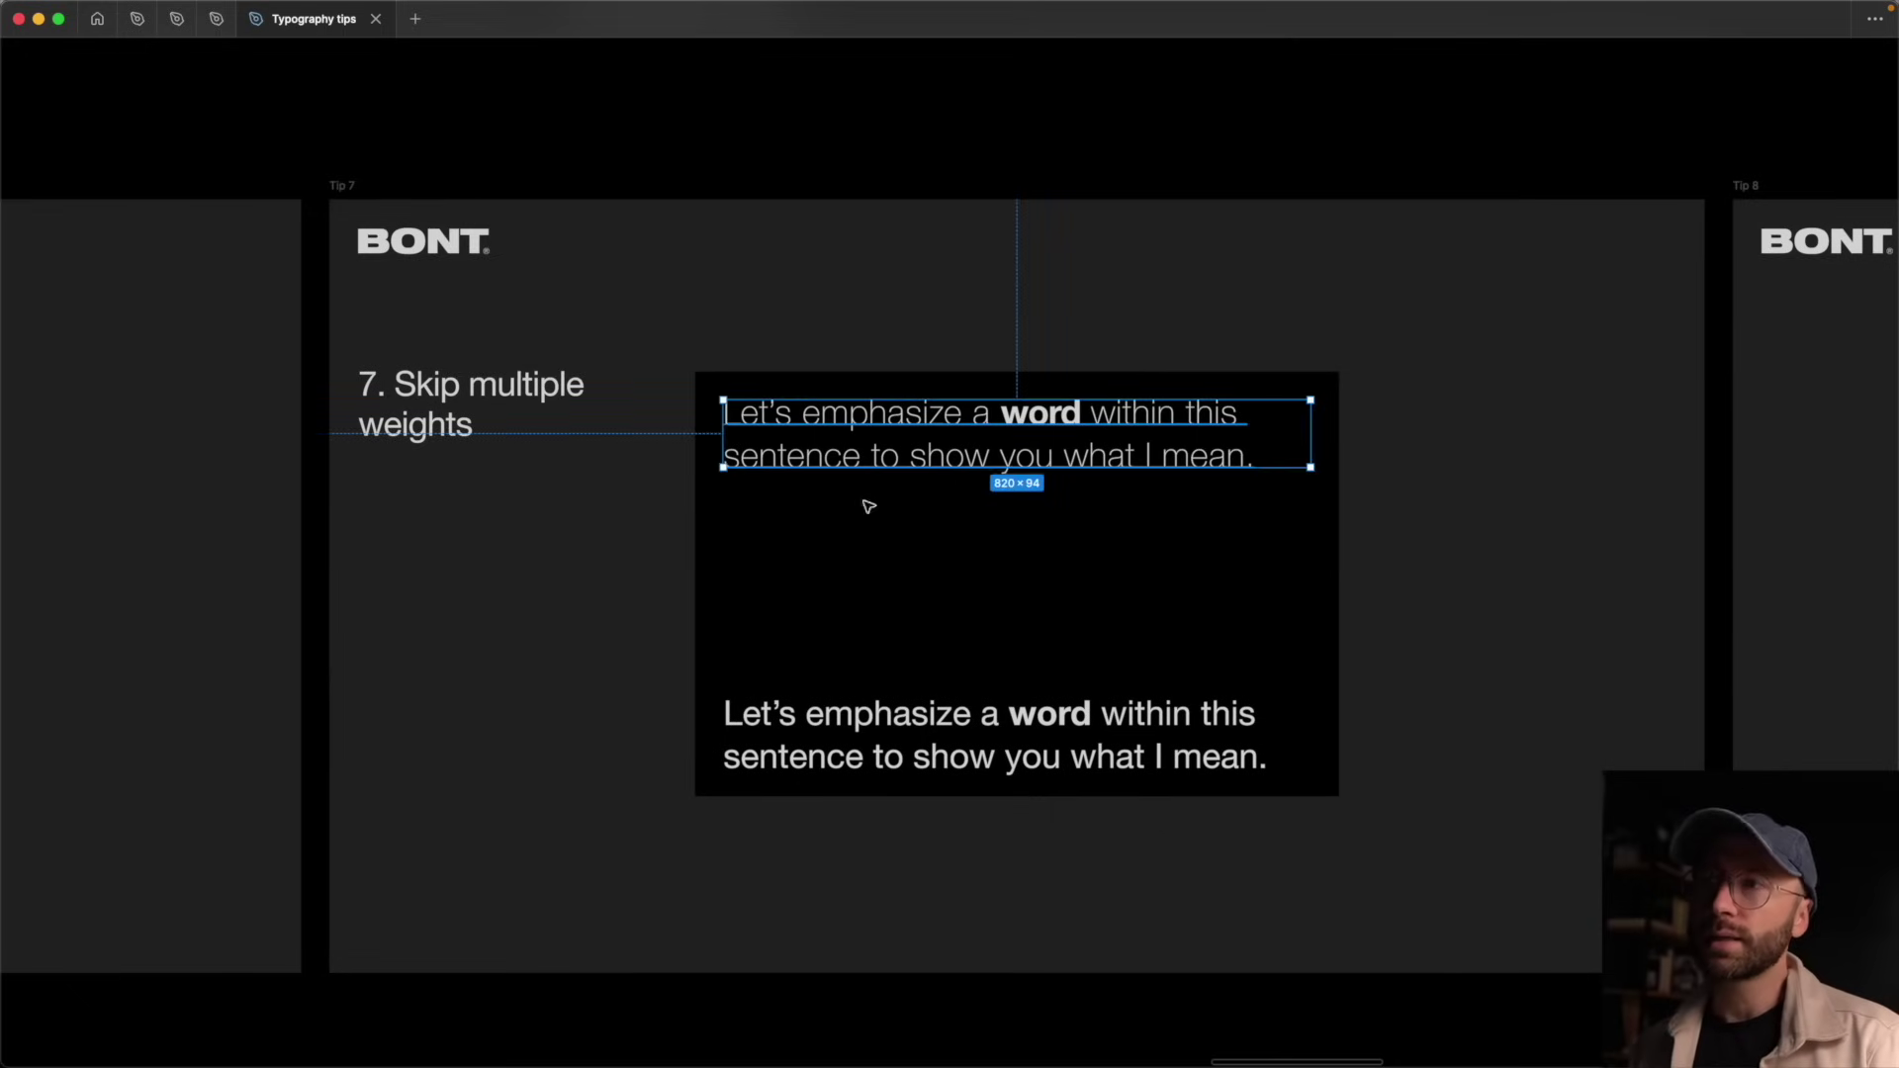
{"action": "left_click", "coordinate": [1087, 740]}
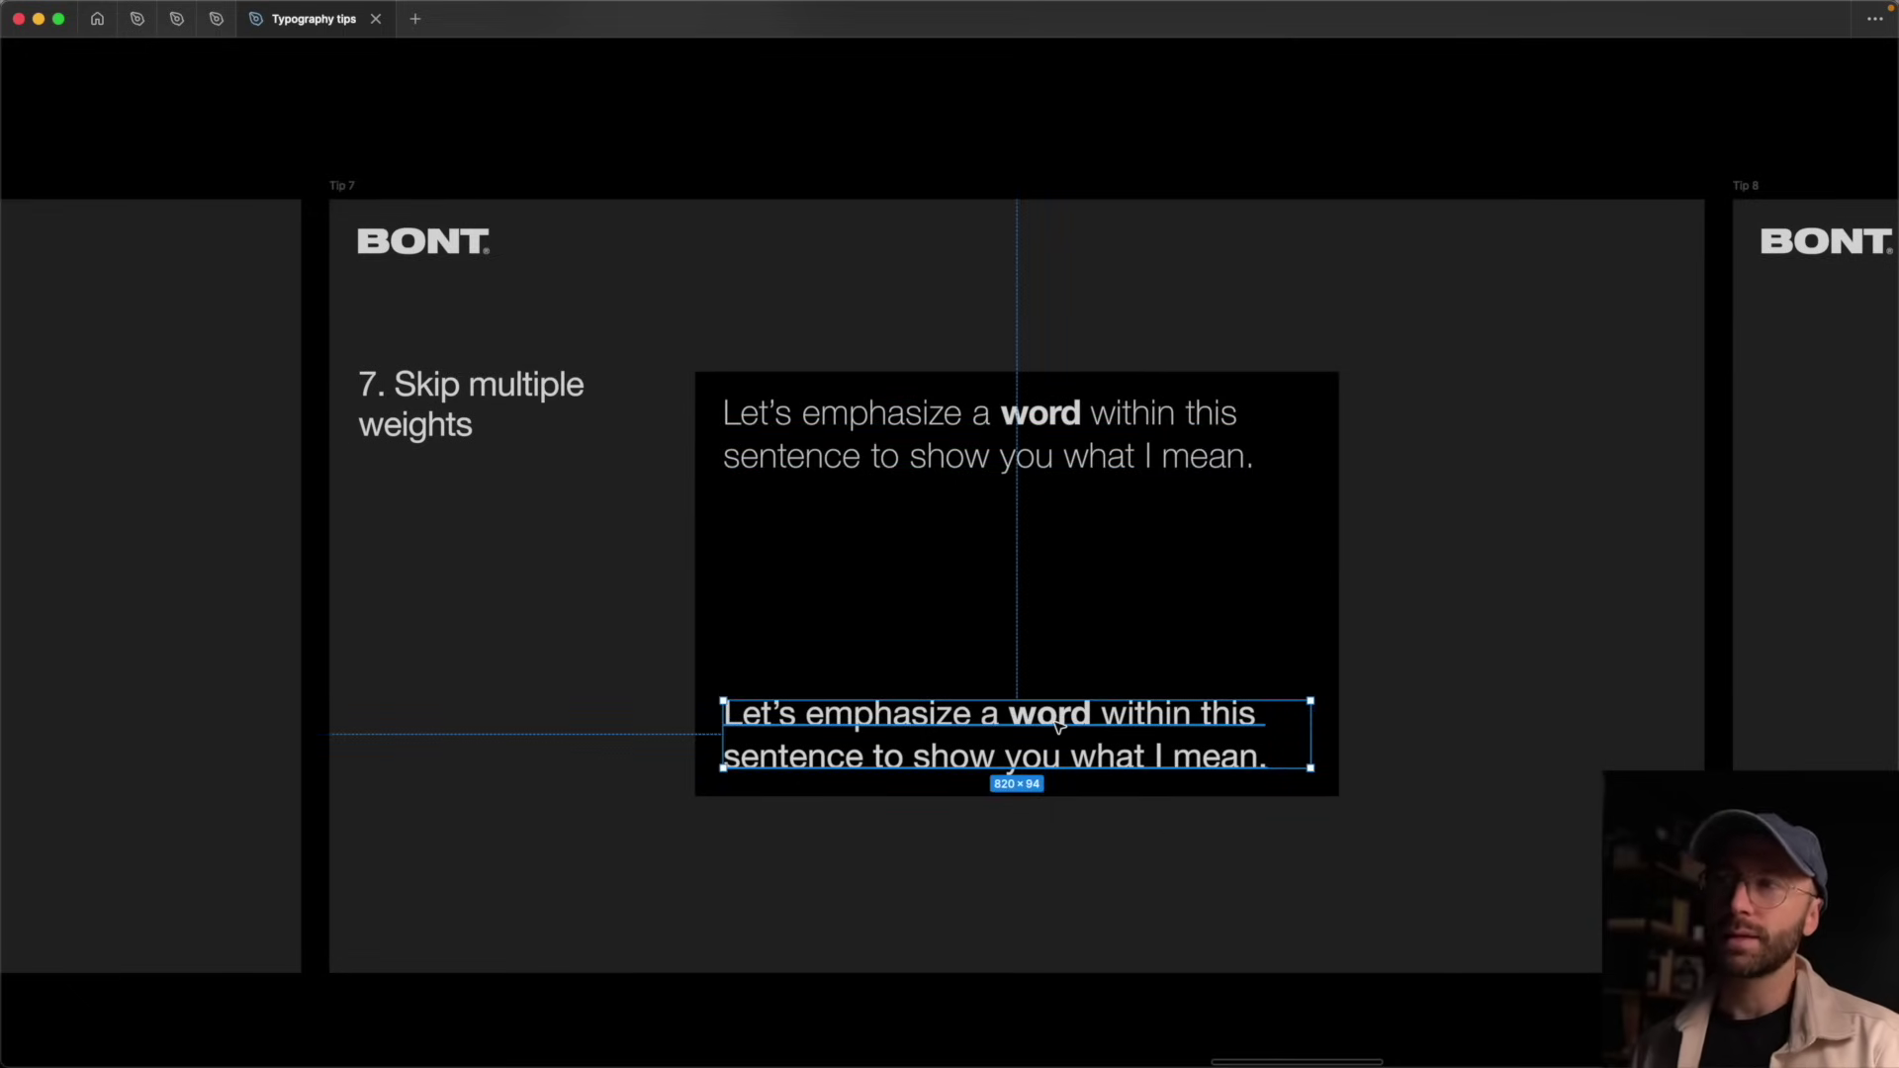
{"action": "left_click", "coordinate": [951, 455]}
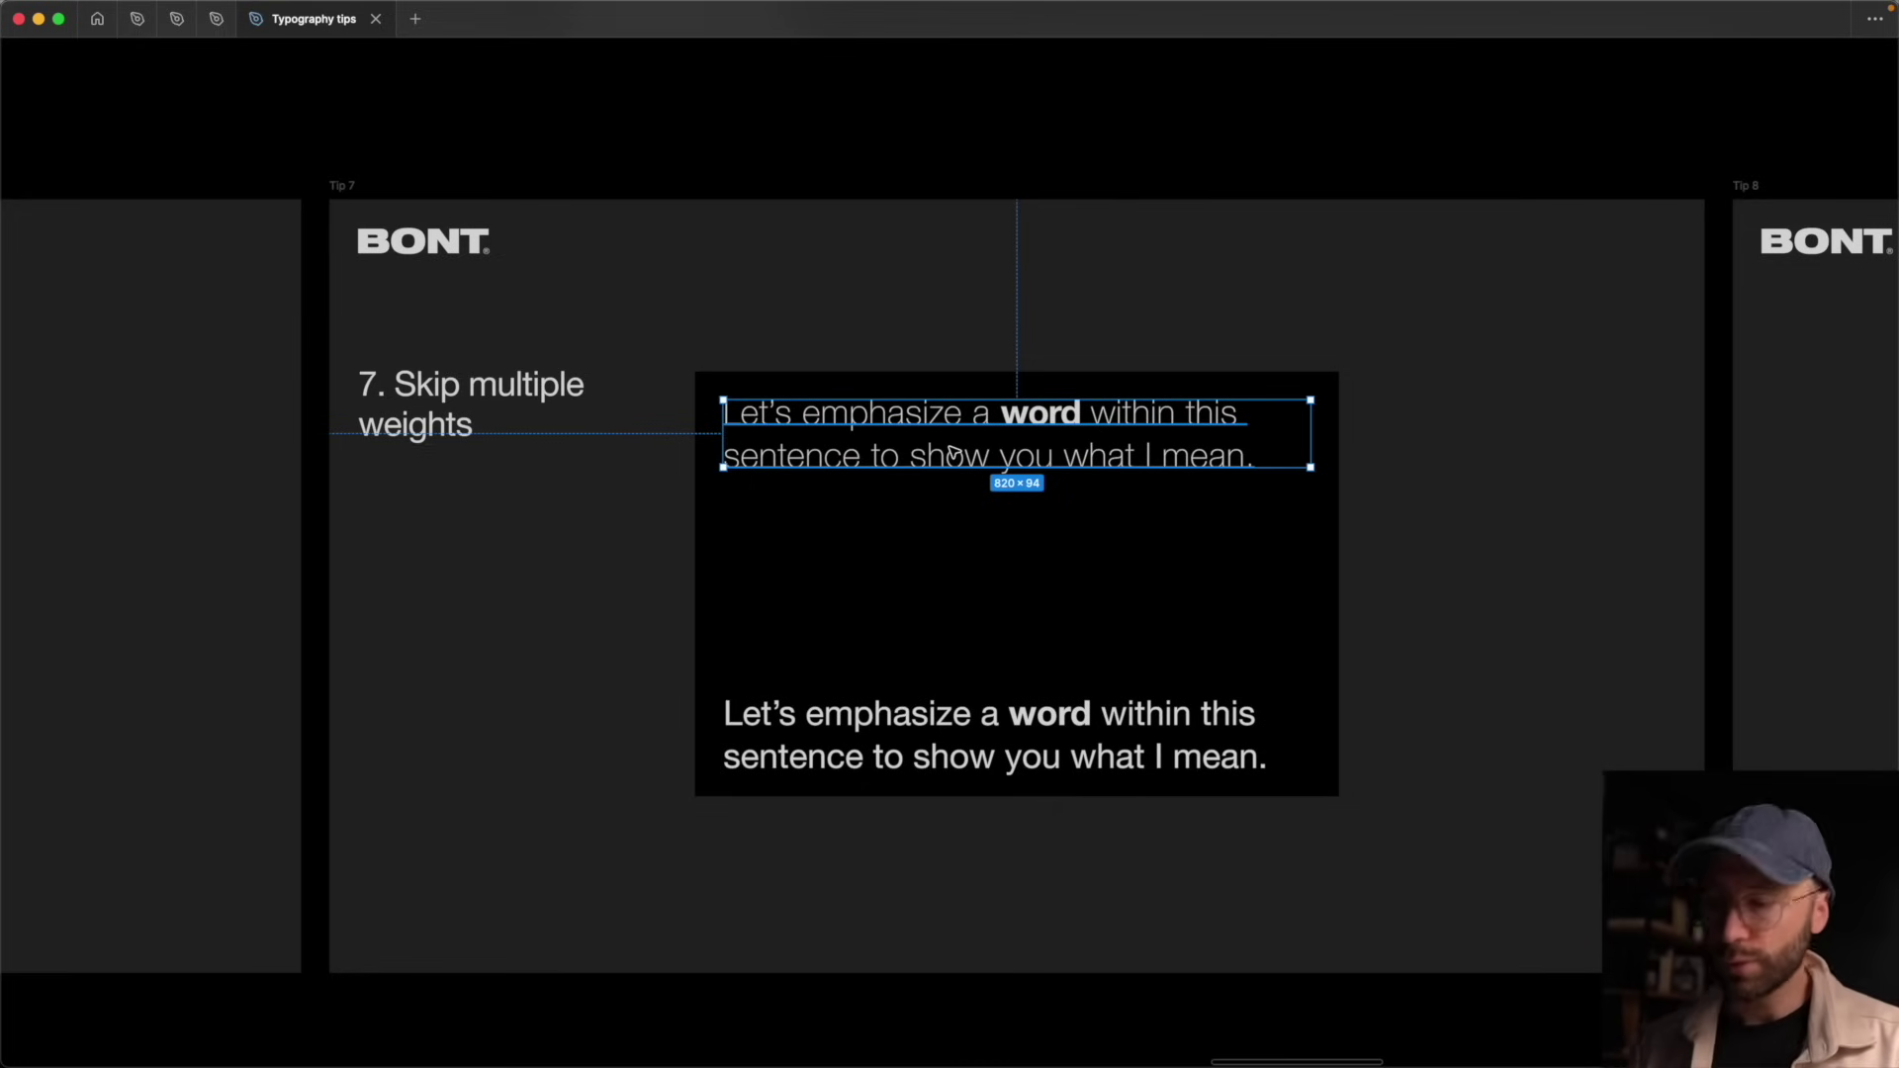
{"action": "key", "text": "super+backslash"}
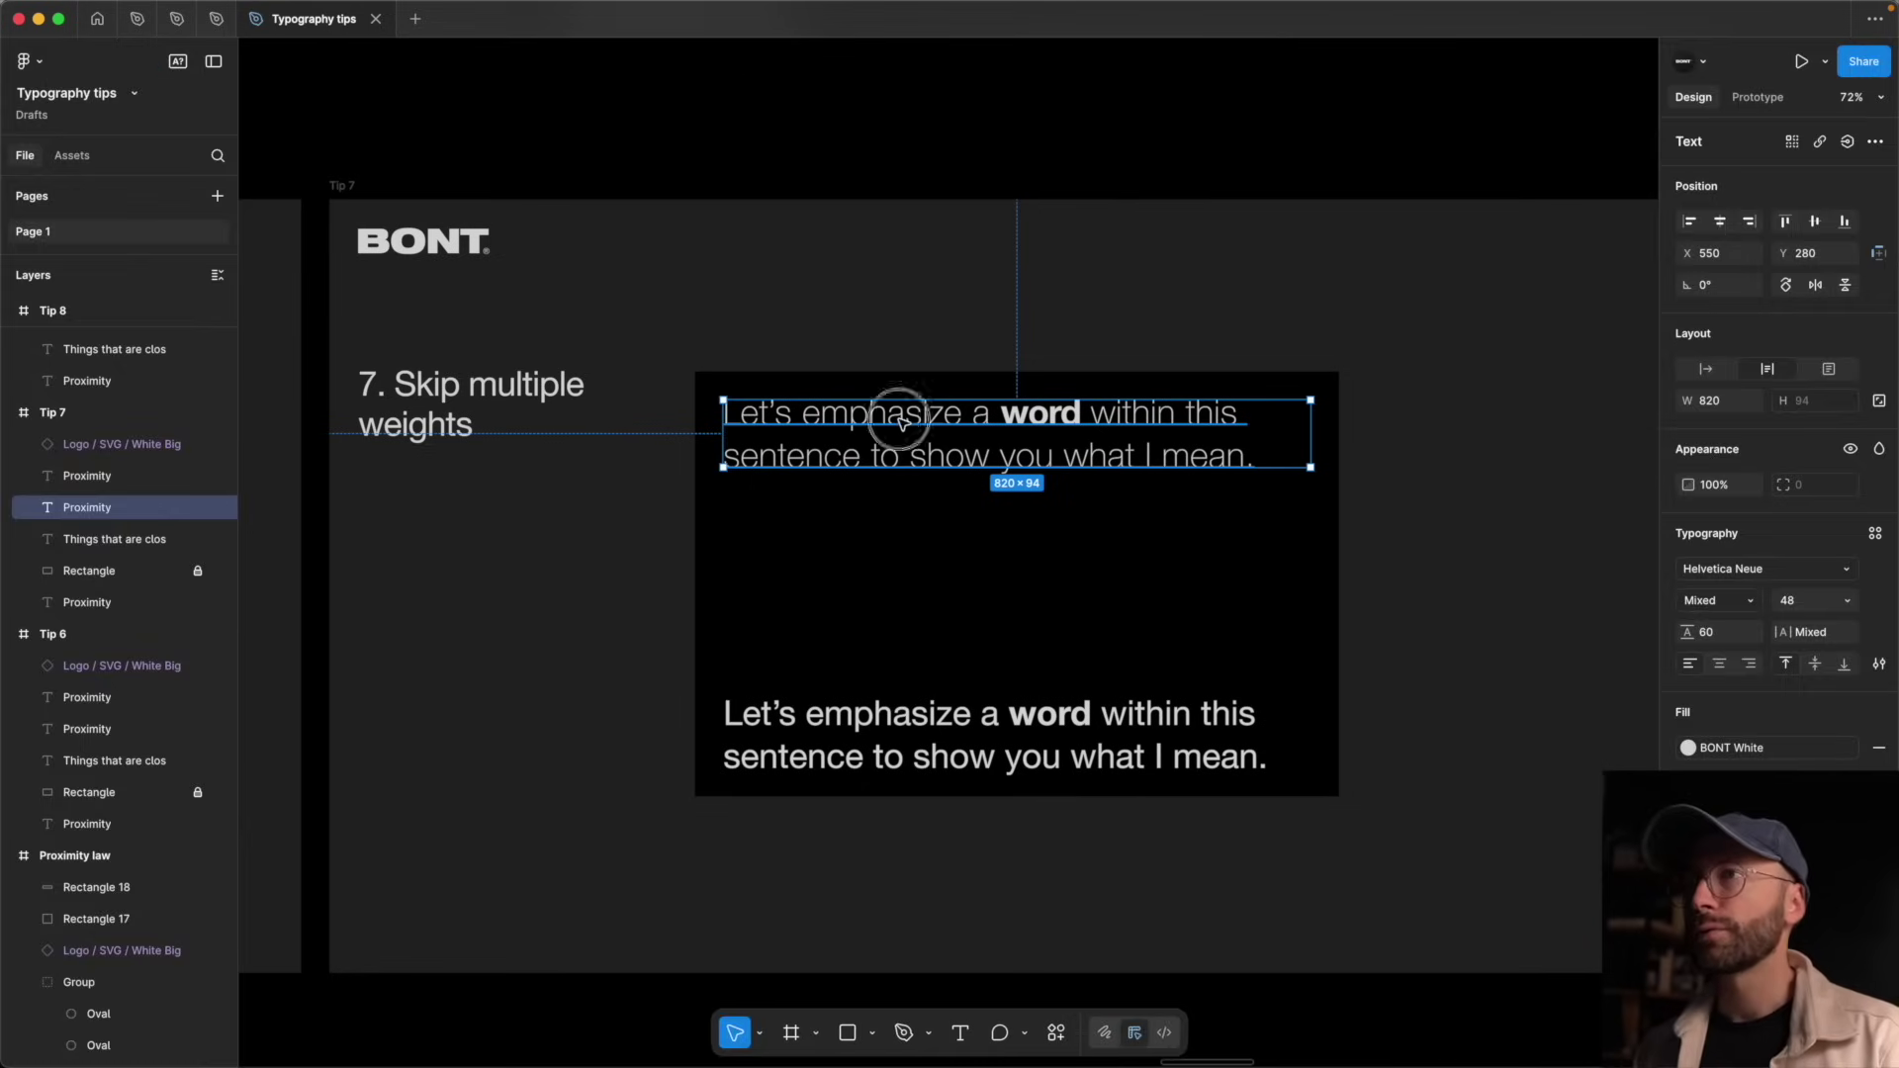
{"action": "double_click", "coordinate": [901, 416]}
{"action": "double_click", "coordinate": [902, 415]}
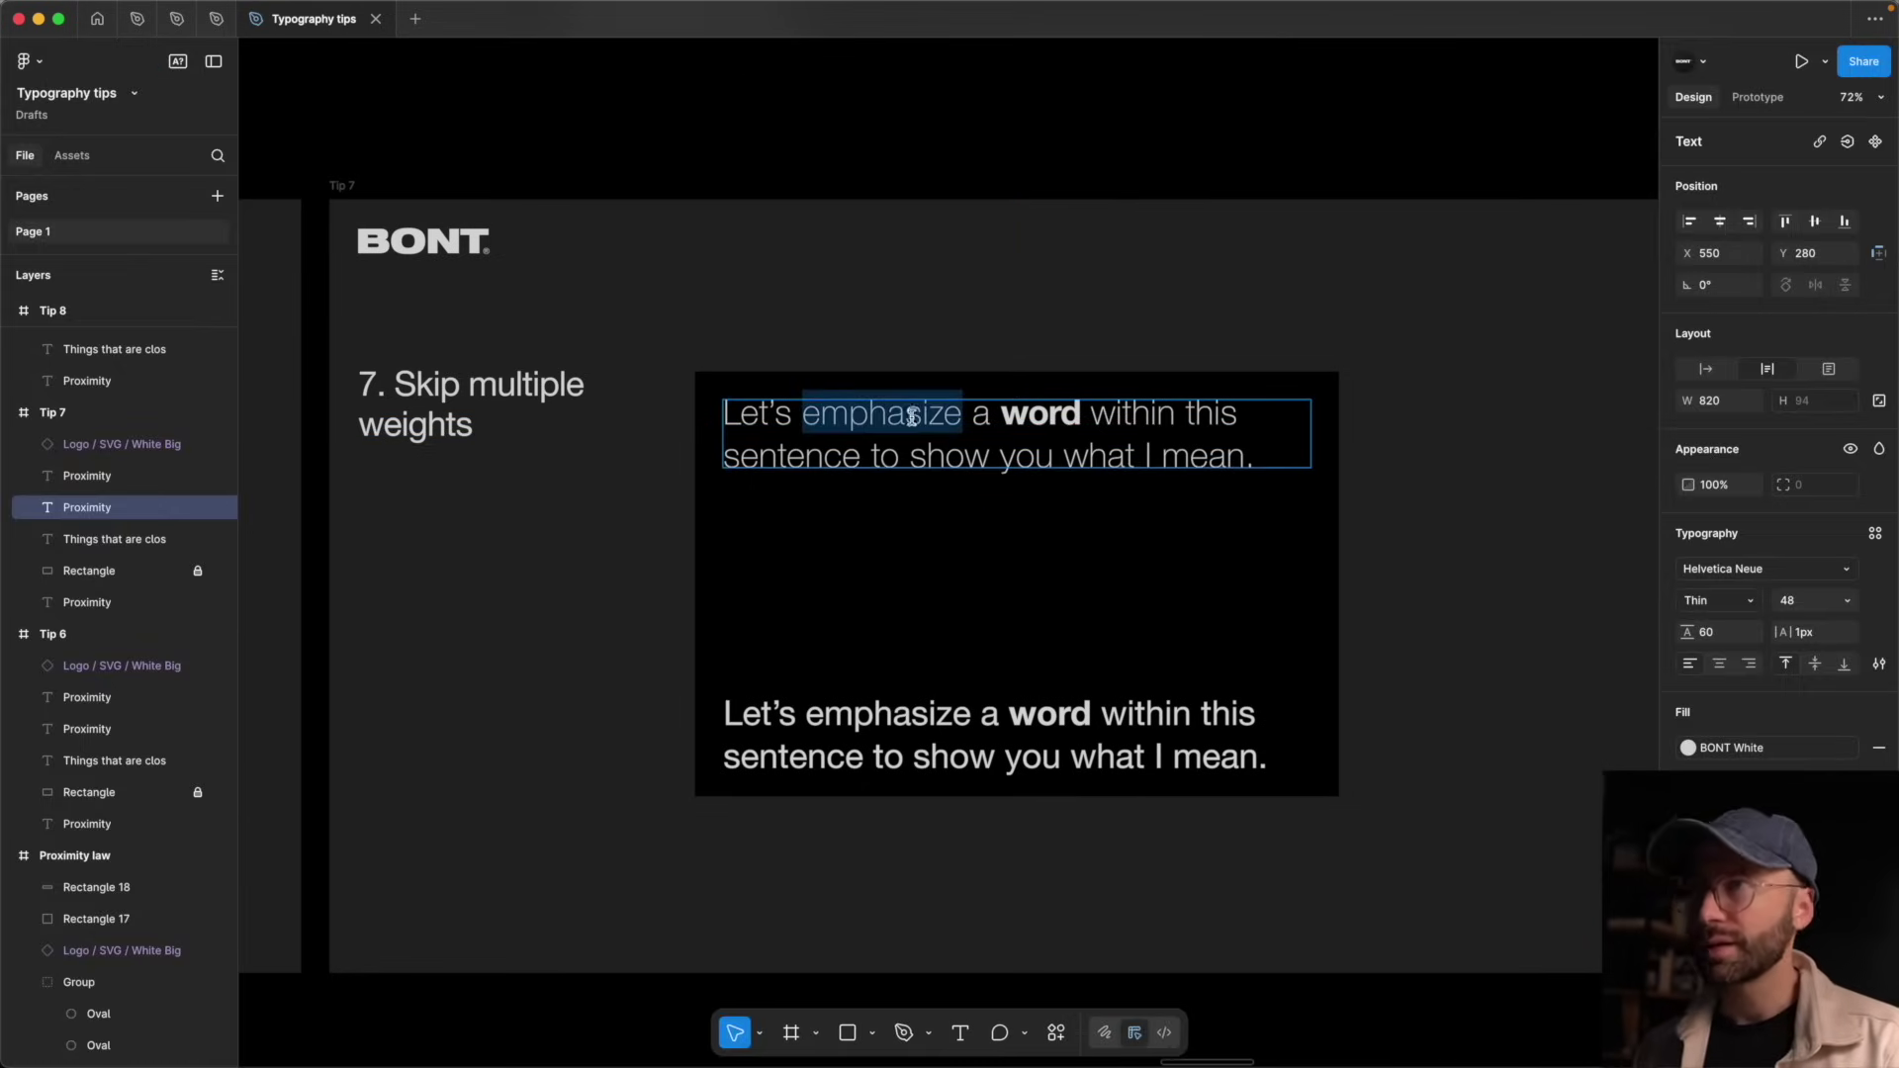
{"action": "left_click", "coordinate": [1728, 608]}
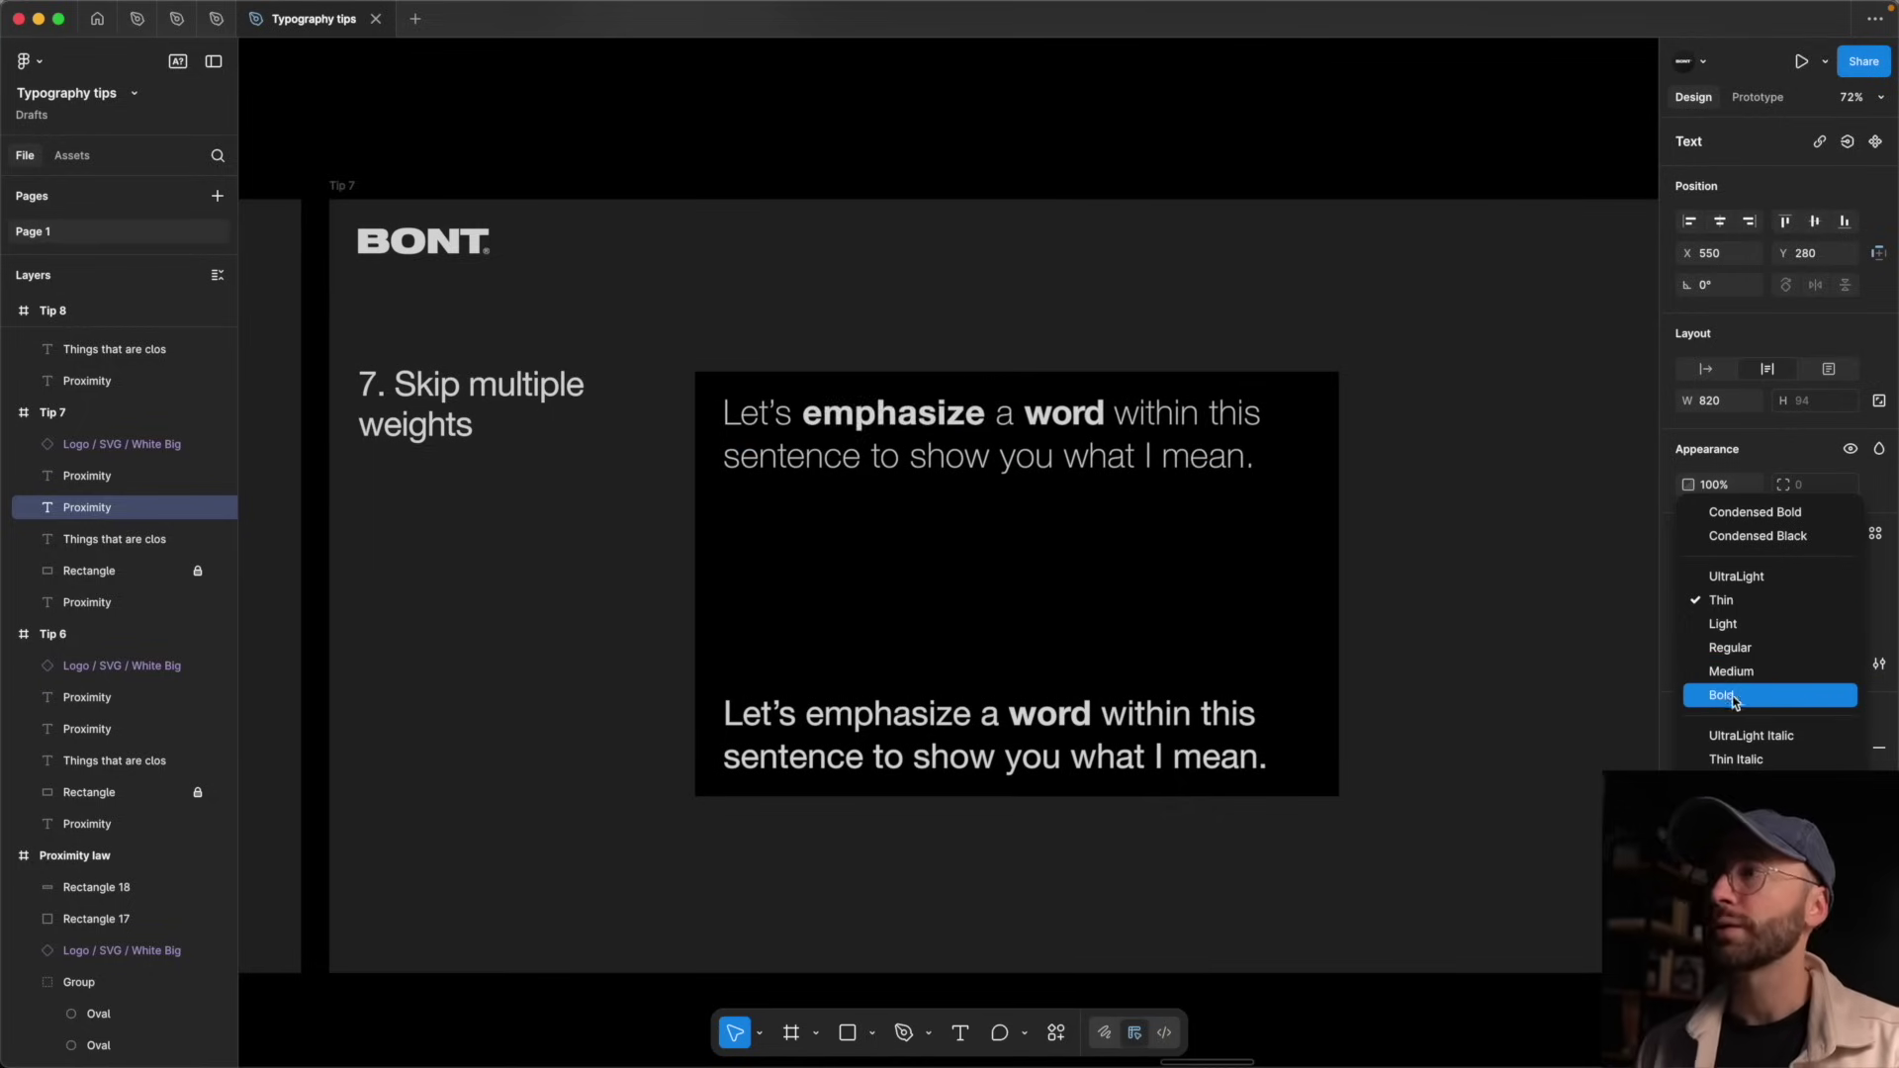
{"action": "left_click", "coordinate": [1484, 703]}
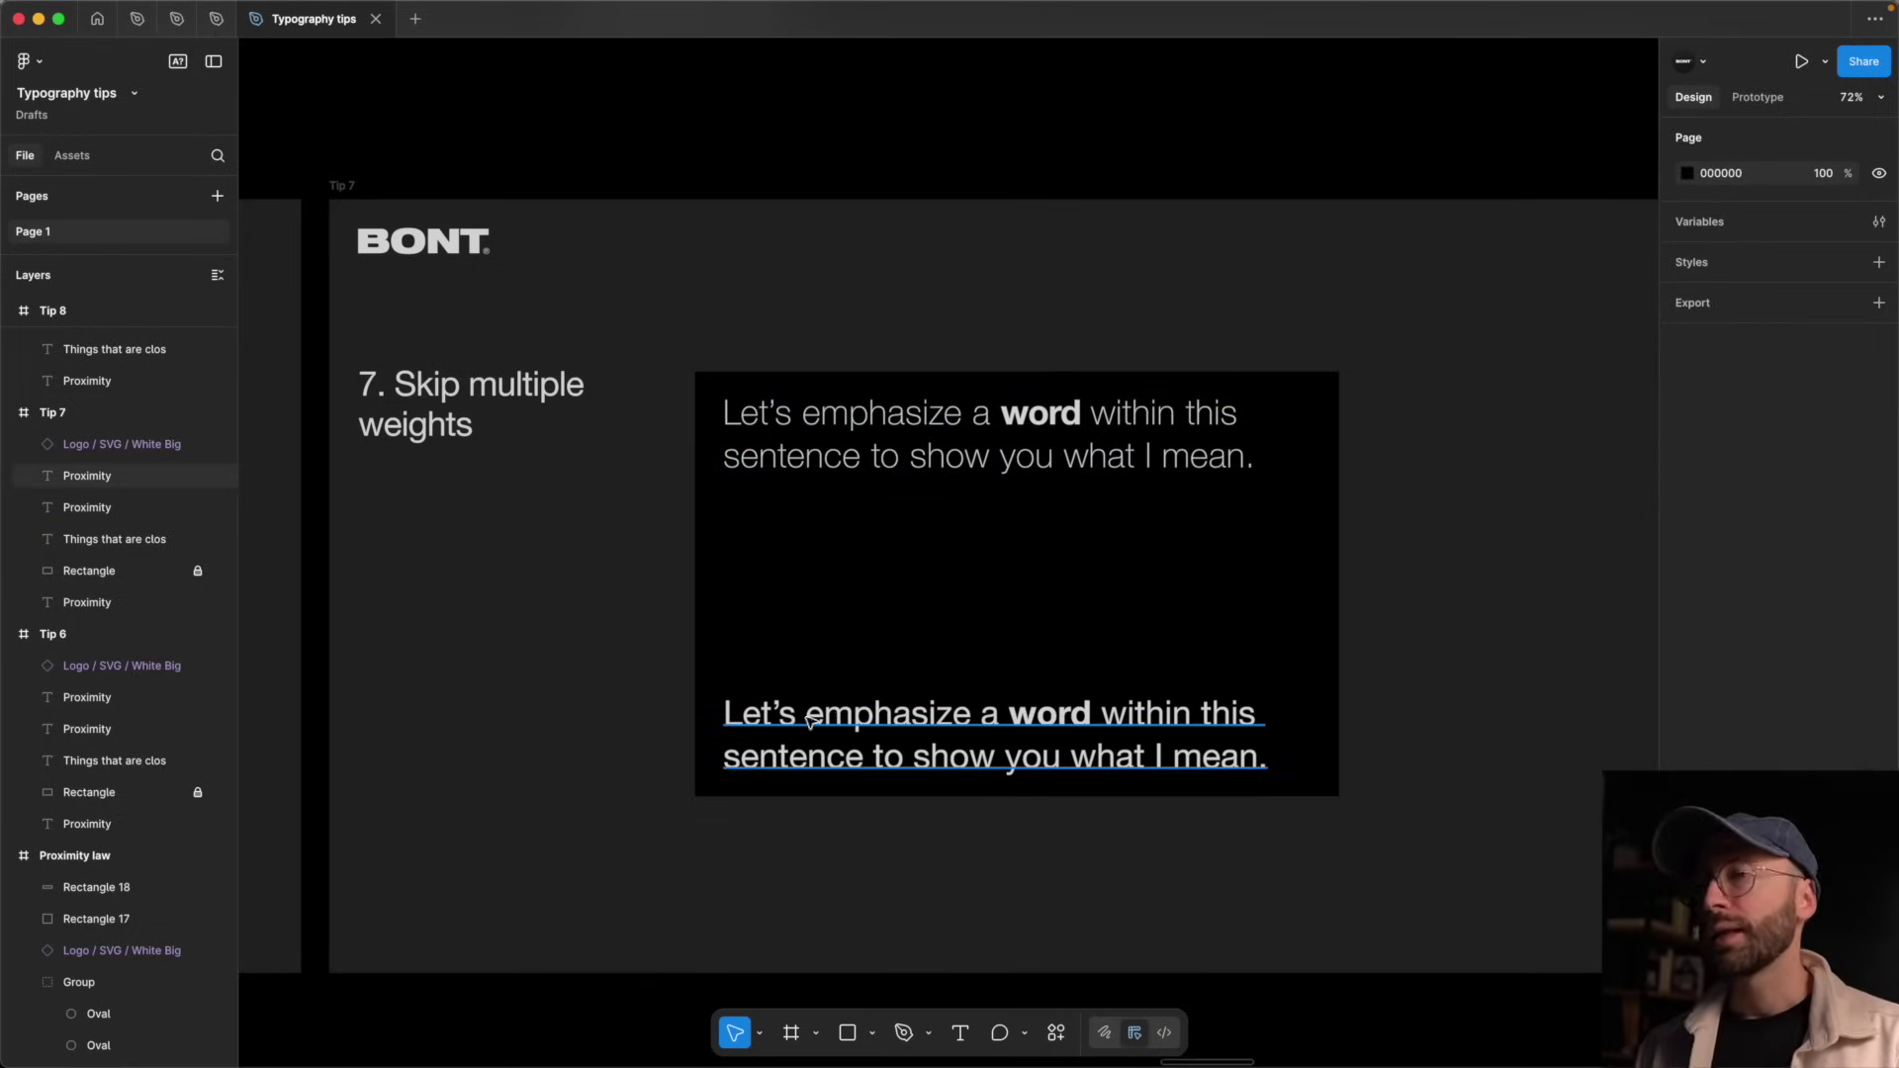
{"action": "double_click", "coordinate": [1032, 722]}
{"action": "left_click", "coordinate": [965, 714]}
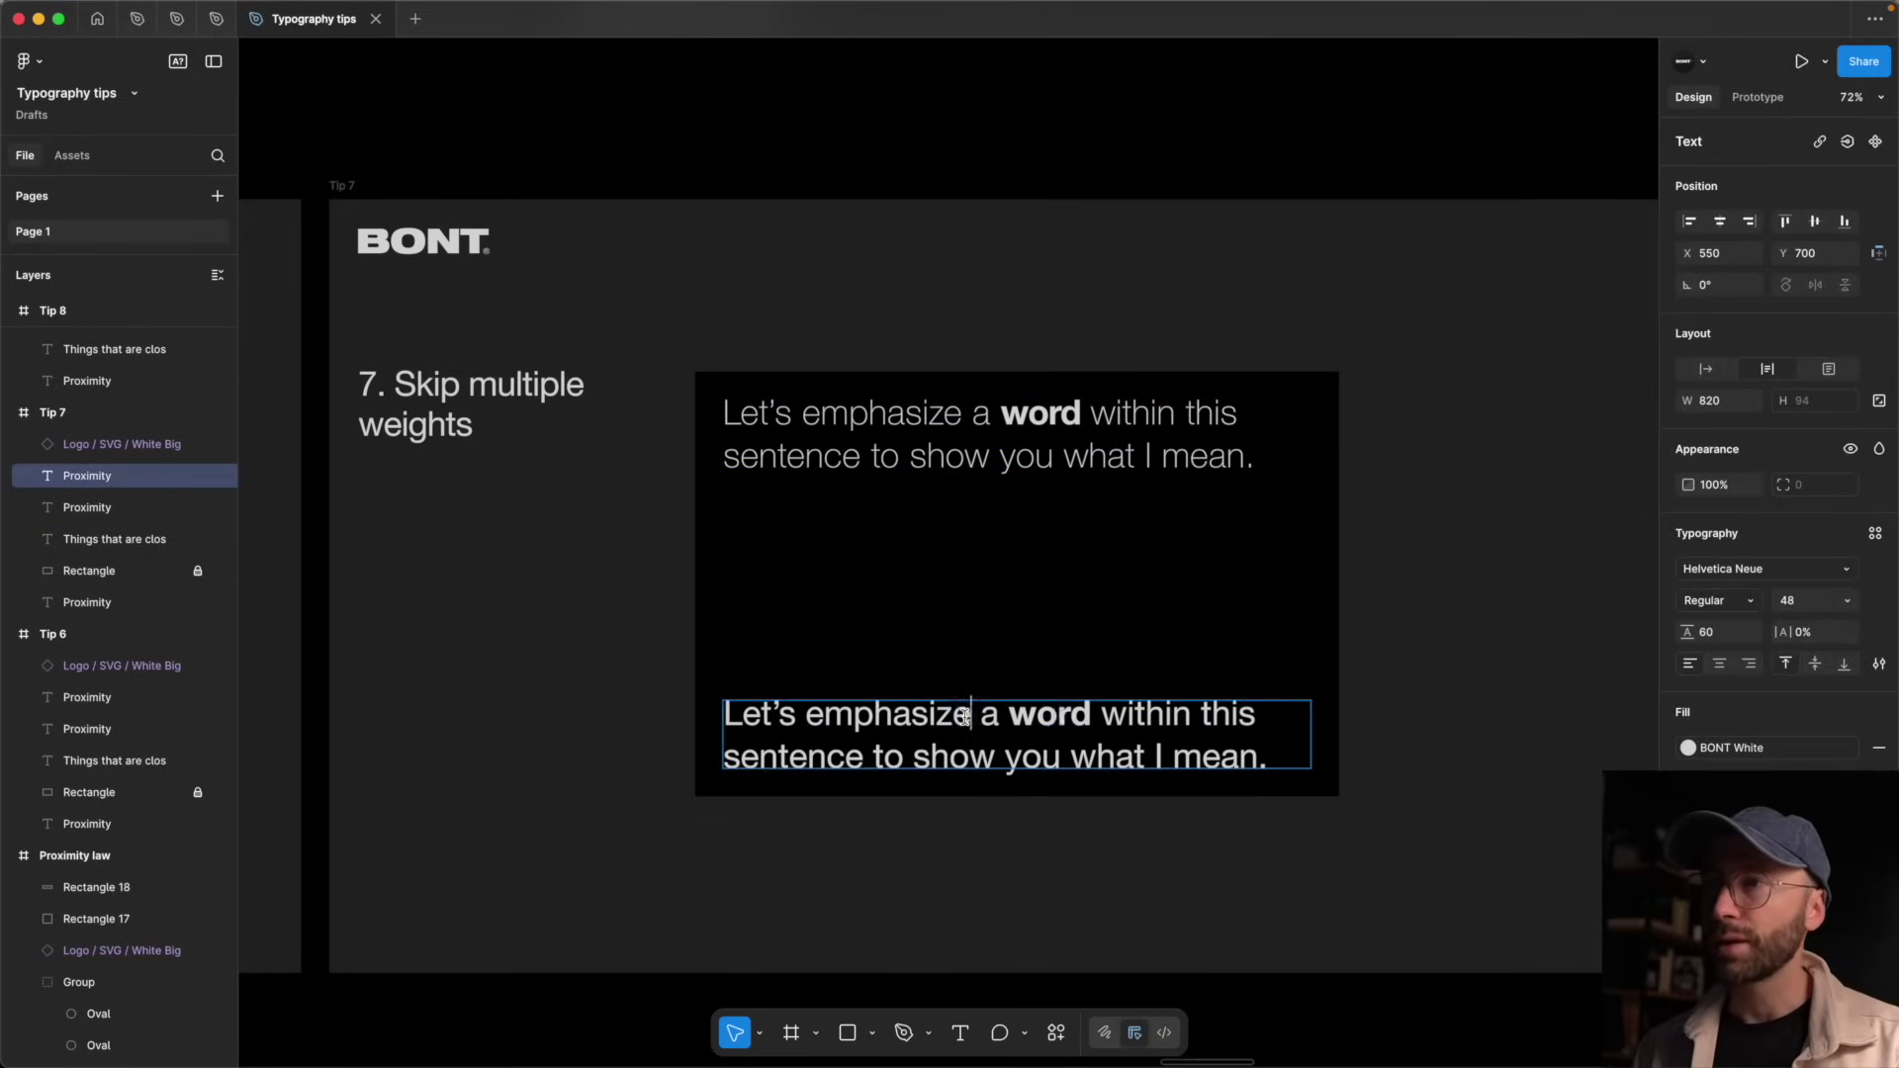
{"action": "double_click", "coordinate": [1050, 714]}
{"action": "left_click", "coordinate": [1747, 605]}
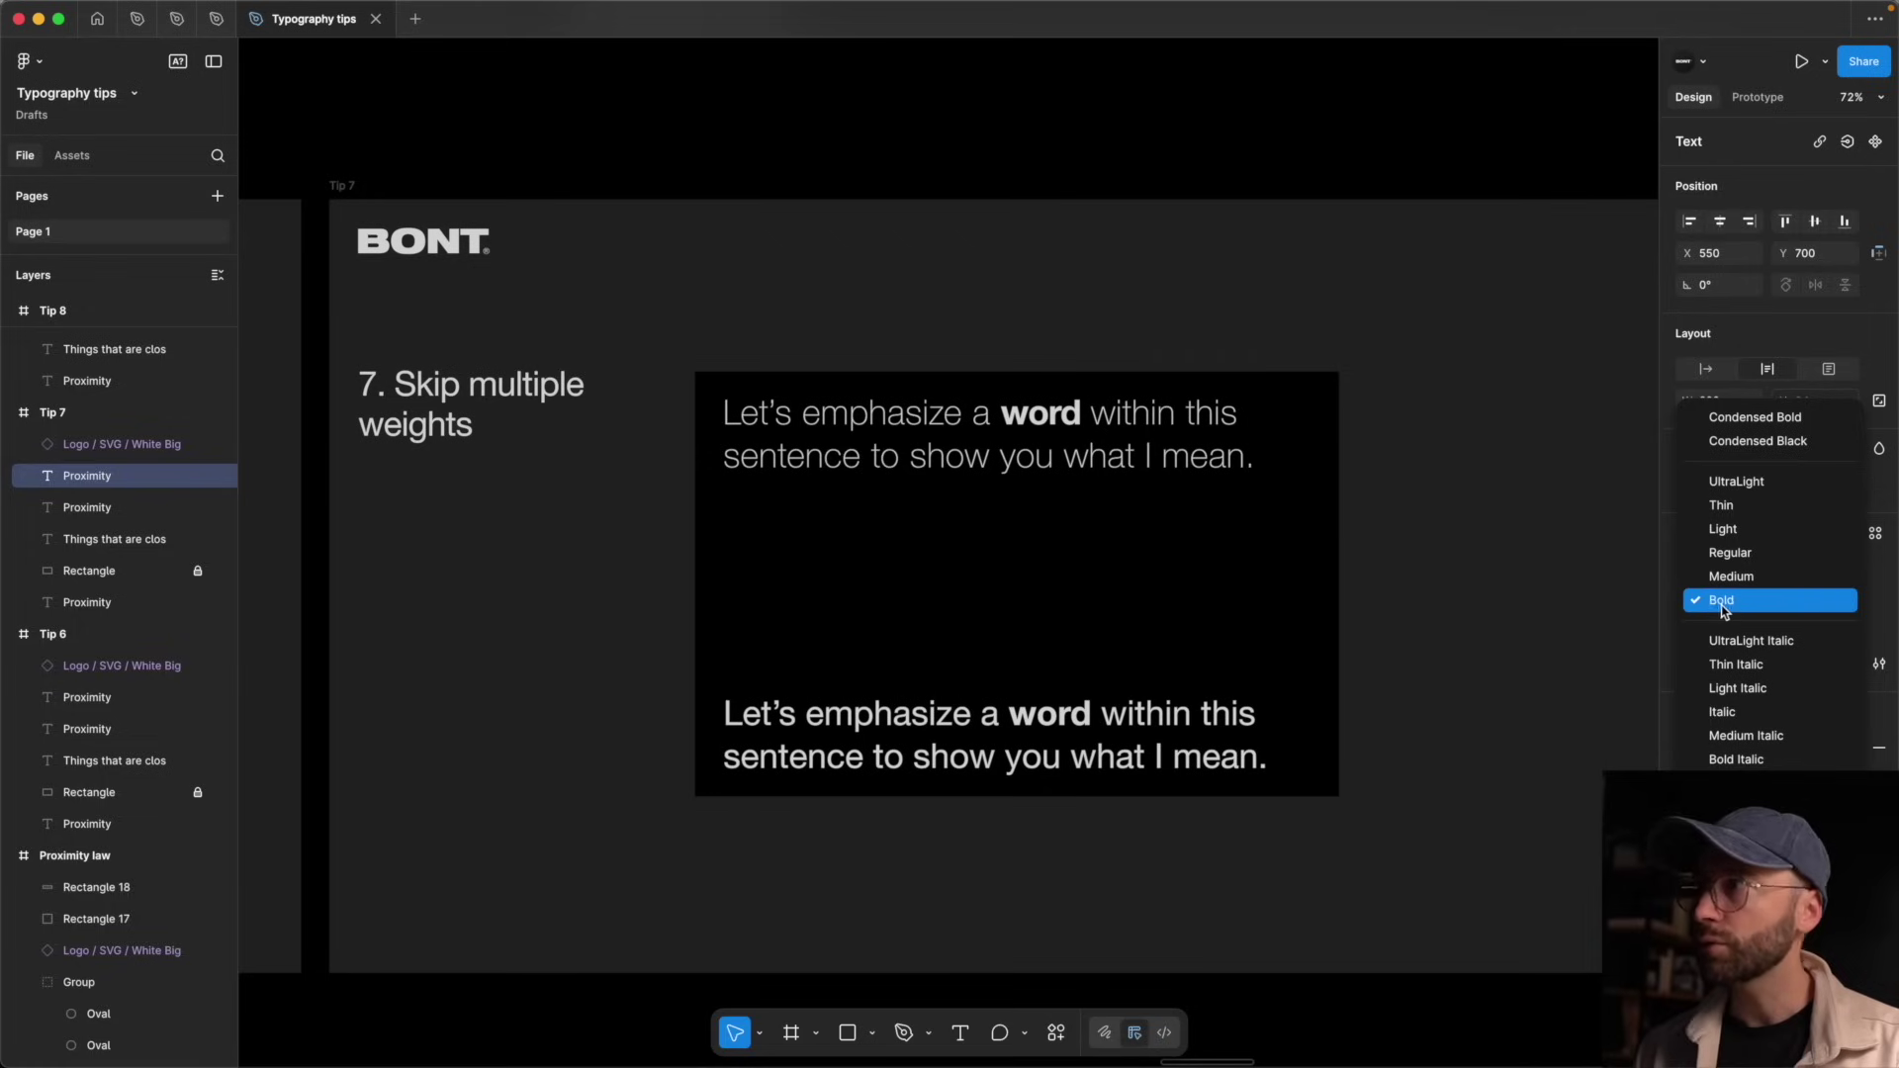
{"action": "left_click", "coordinate": [1722, 610]}
{"action": "left_click", "coordinate": [1034, 864]}
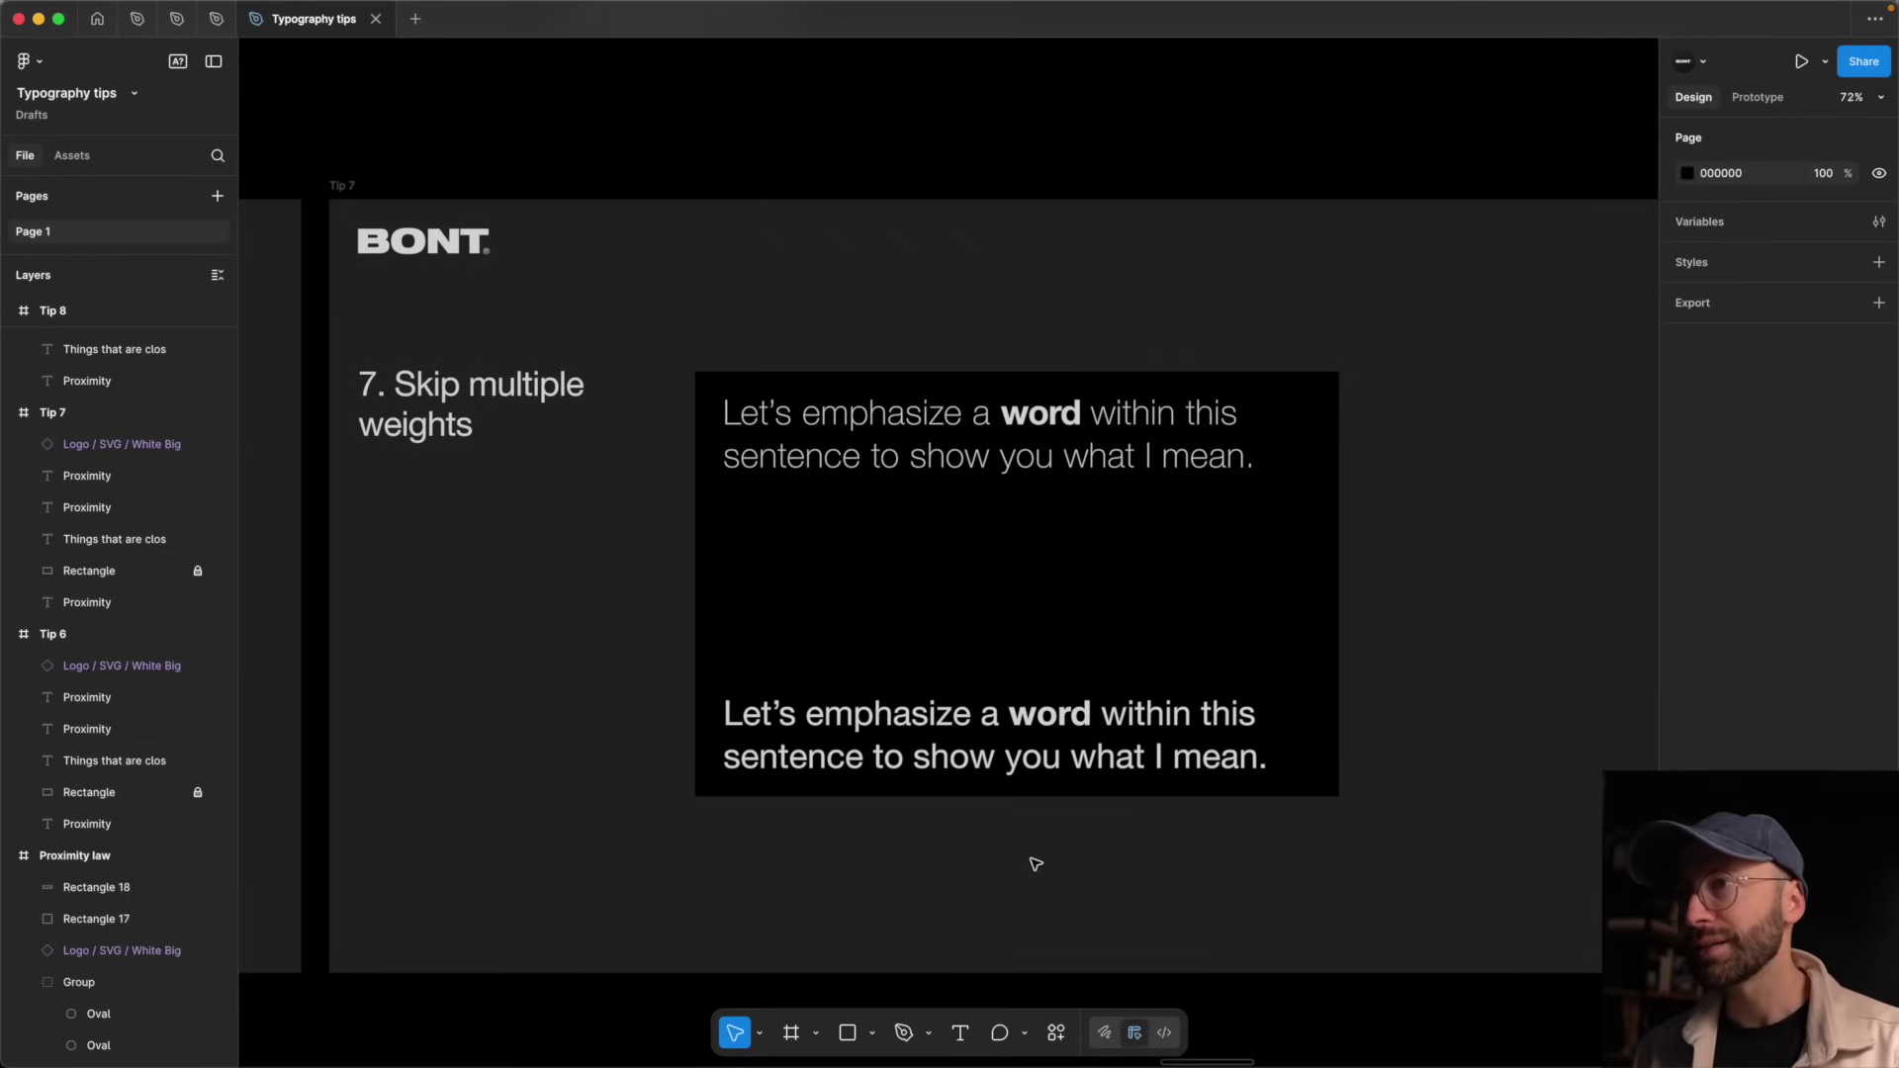
{"action": "mouse_move", "coordinate": [930, 683]}
{"action": "left_mouse_down"}
{"action": "mouse_move", "coordinate": [914, 659]}
{"action": "mouse_move", "coordinate": [912, 703]}
{"action": "left_mouse_up"}
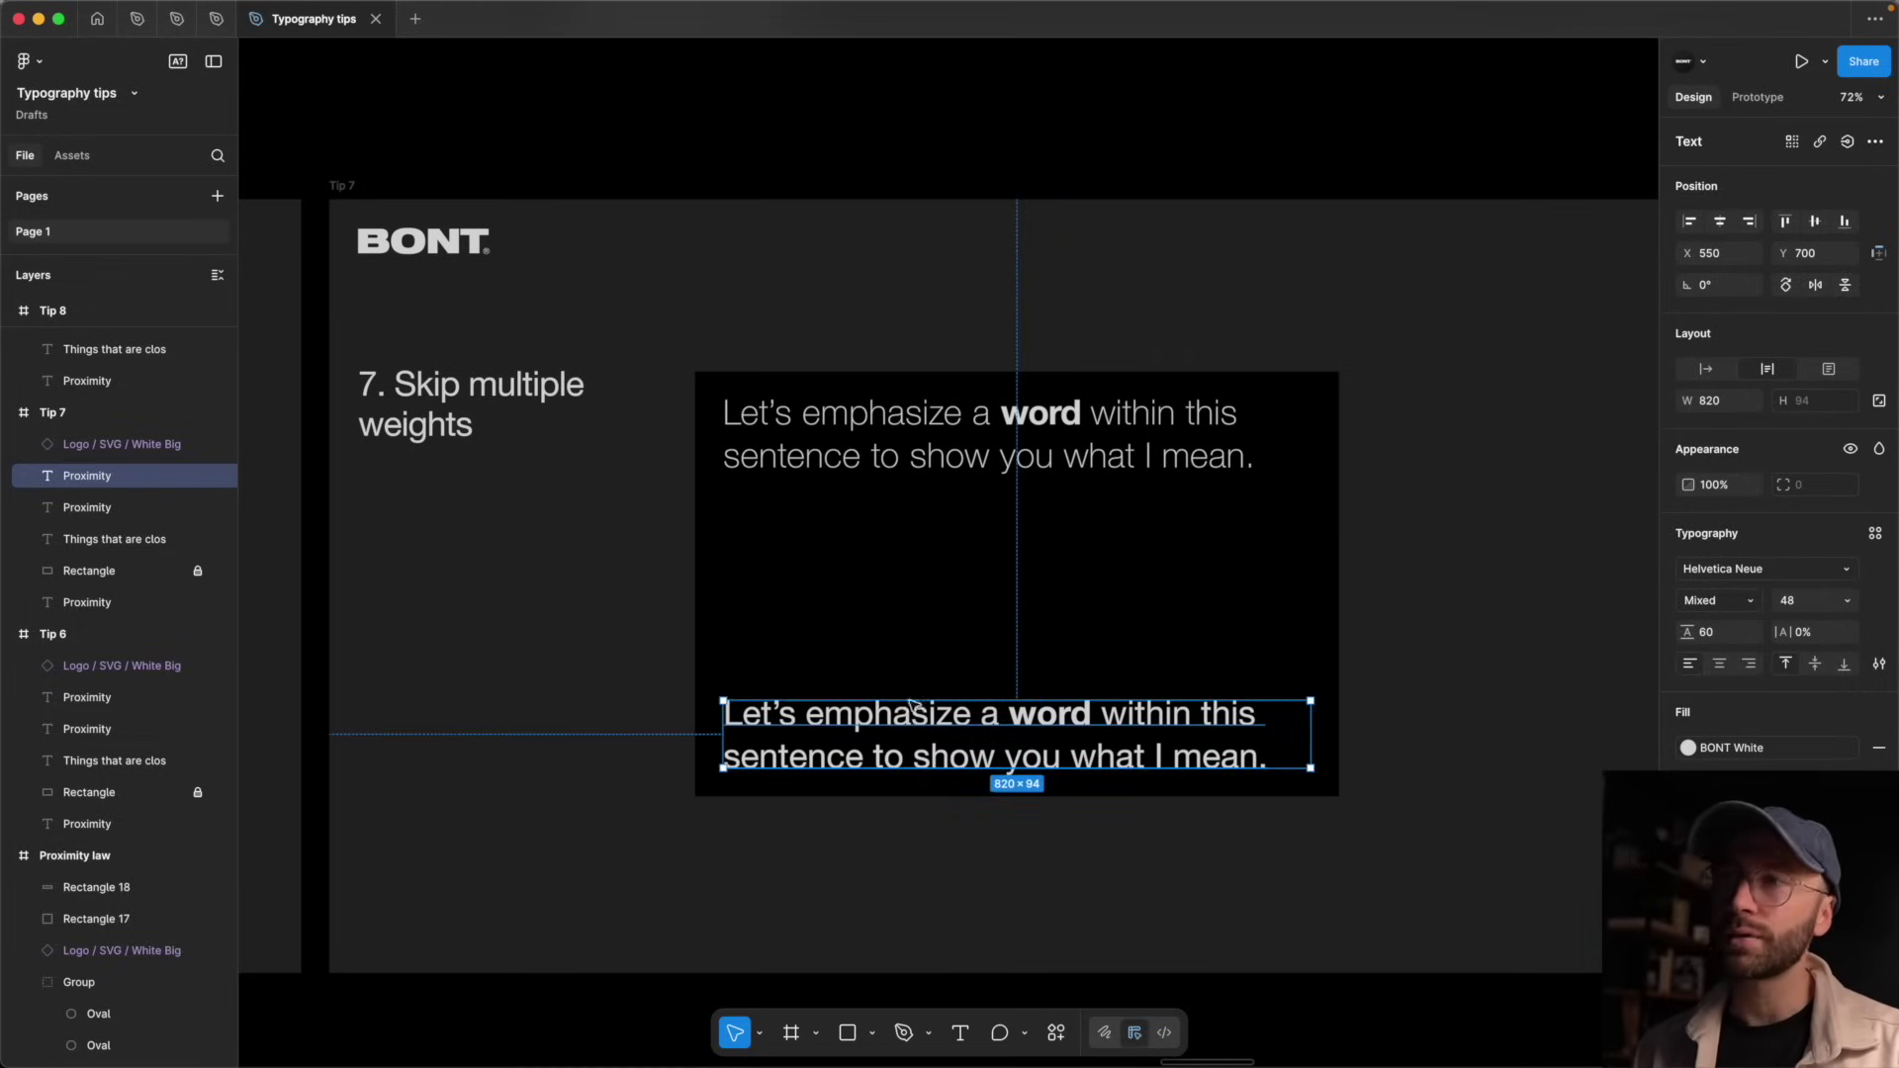
{"action": "left_click", "coordinate": [1118, 920]}
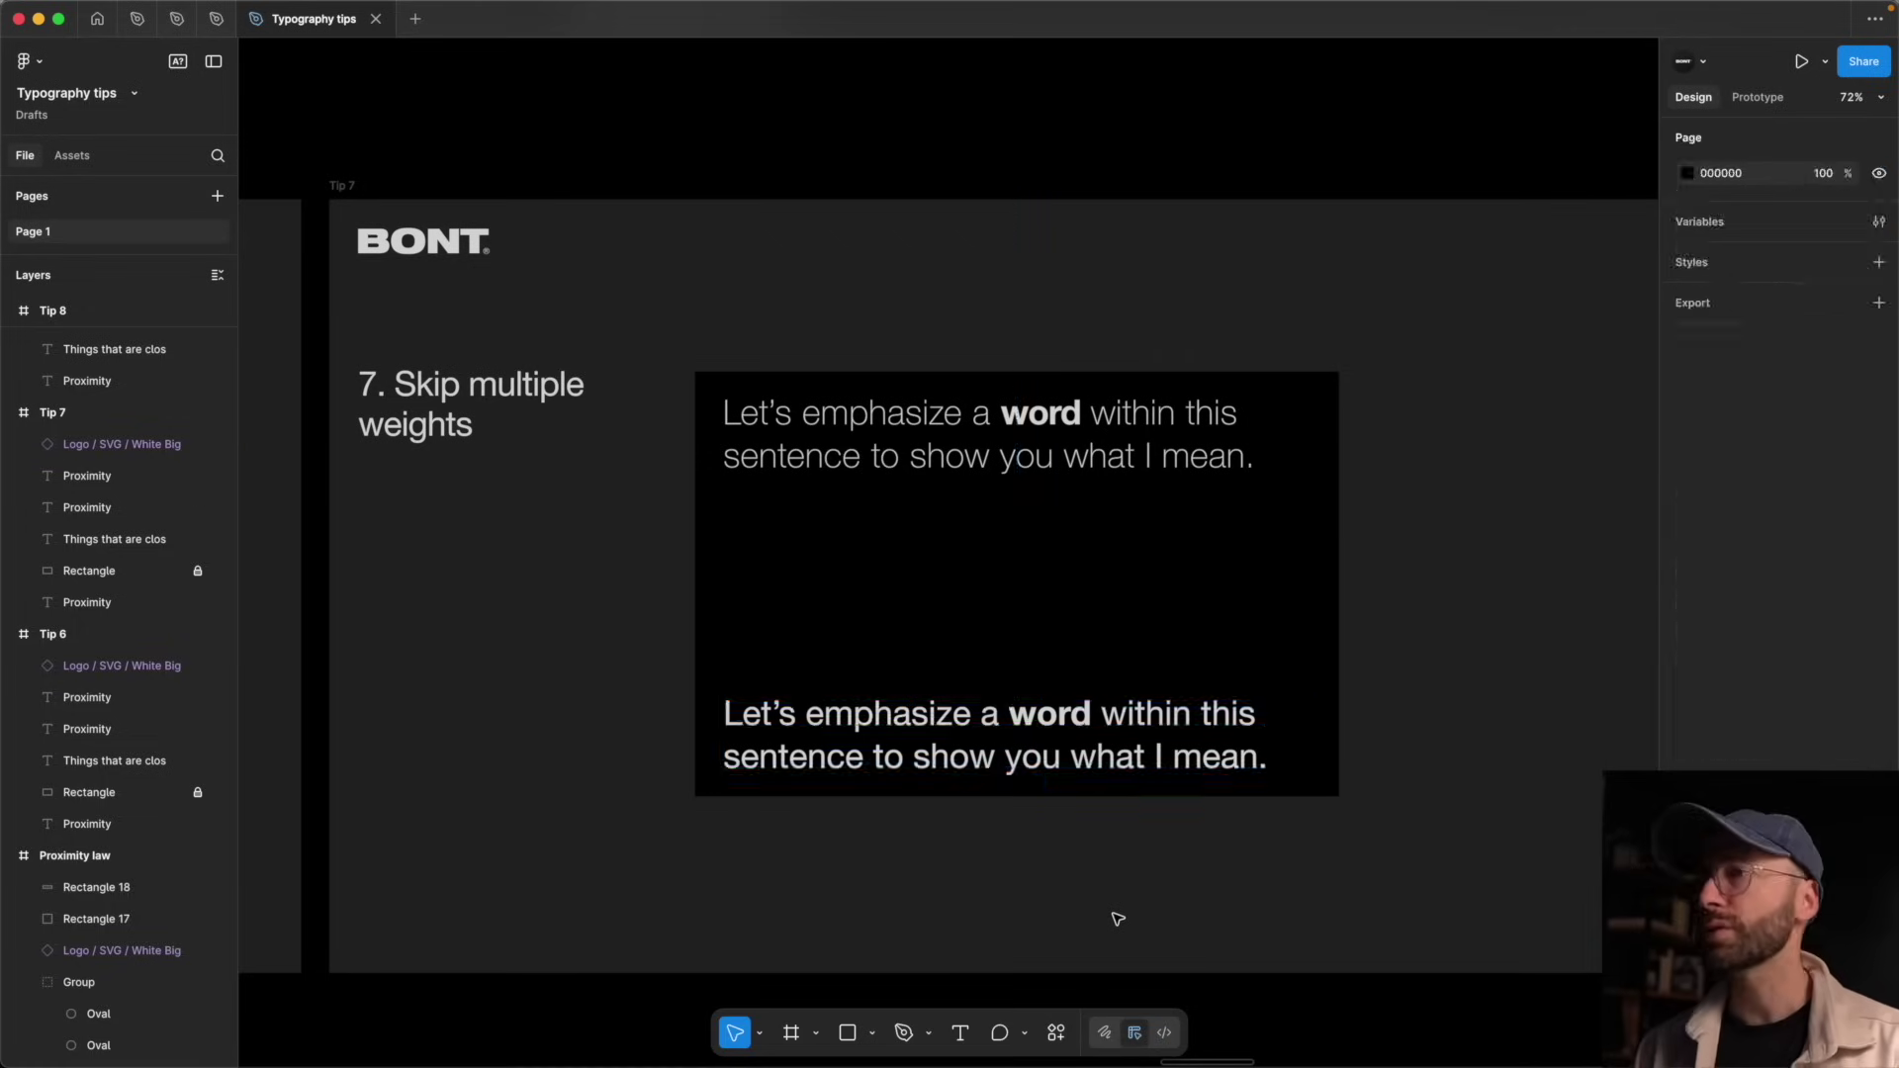
{"action": "left_click", "coordinate": [974, 465]}
{"action": "double_click", "coordinate": [1039, 416]}
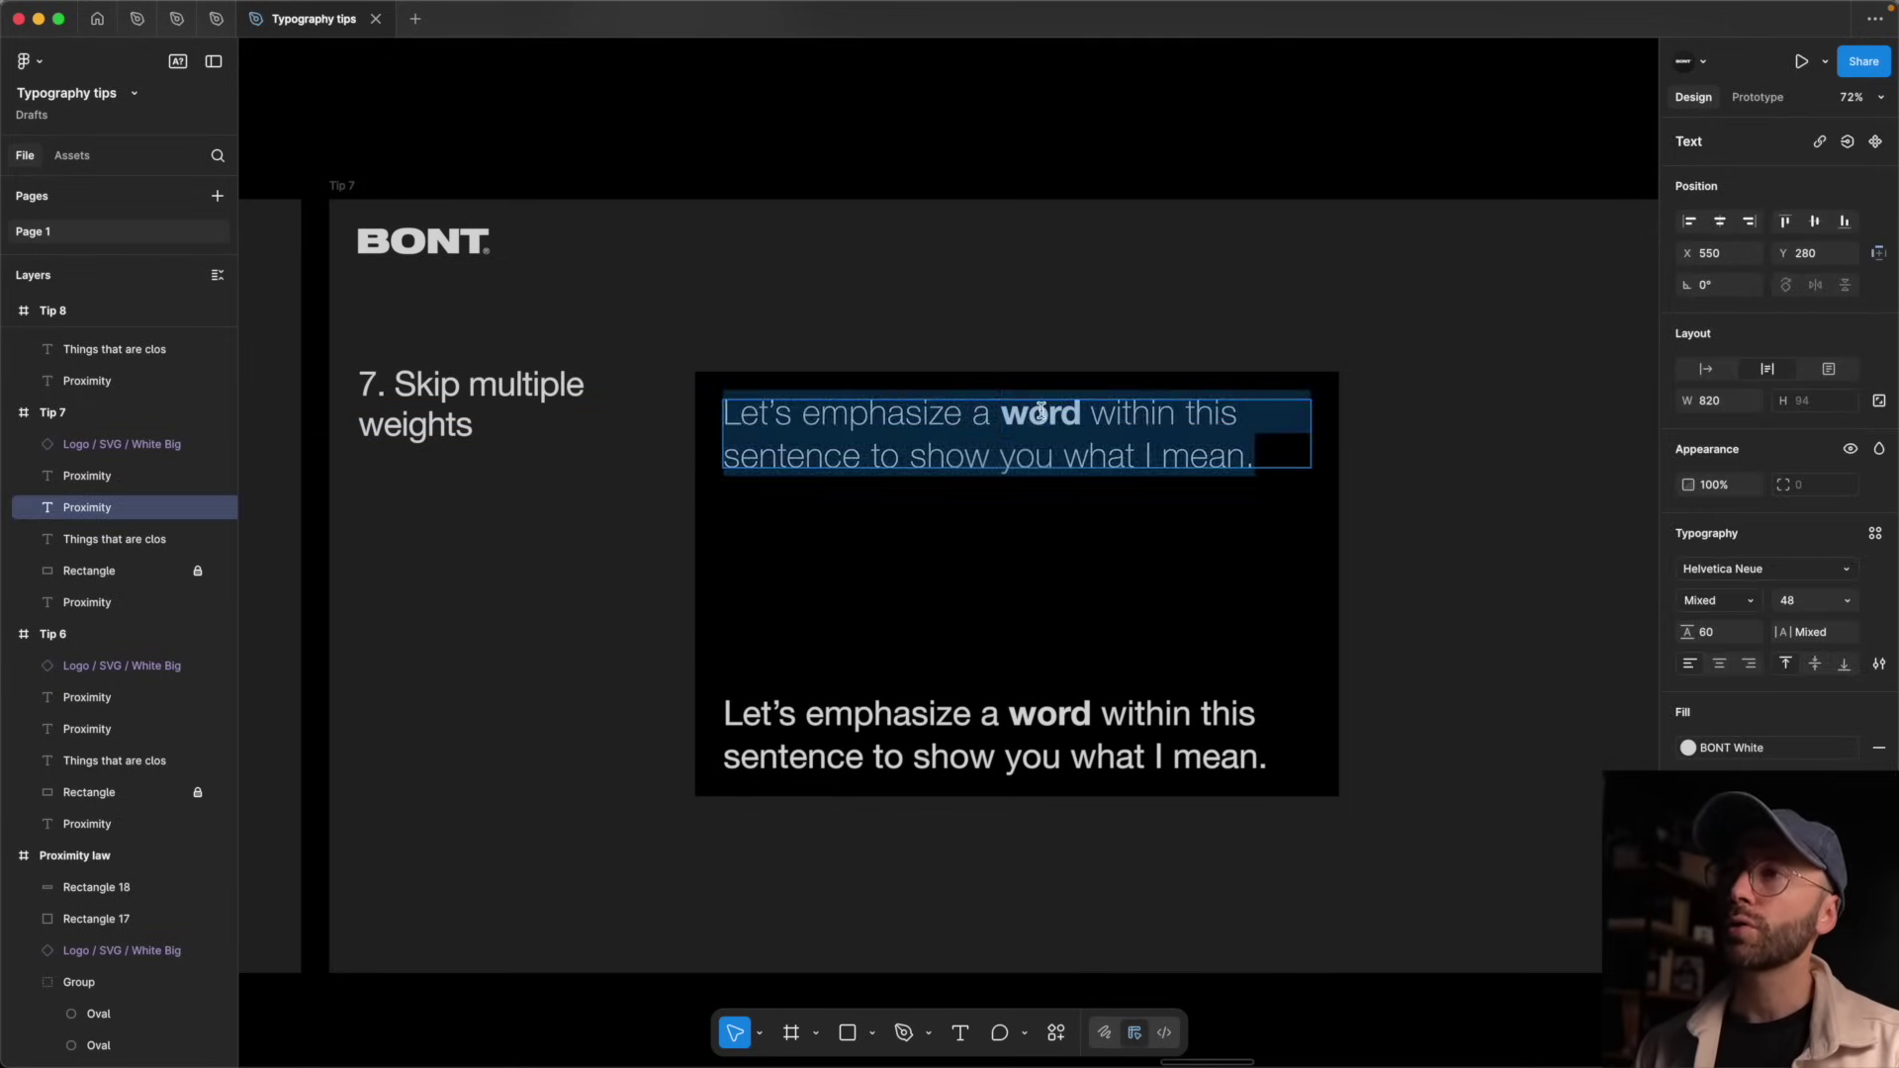
{"action": "double_click", "coordinate": [1041, 410]}
{"action": "left_click", "coordinate": [1738, 602]}
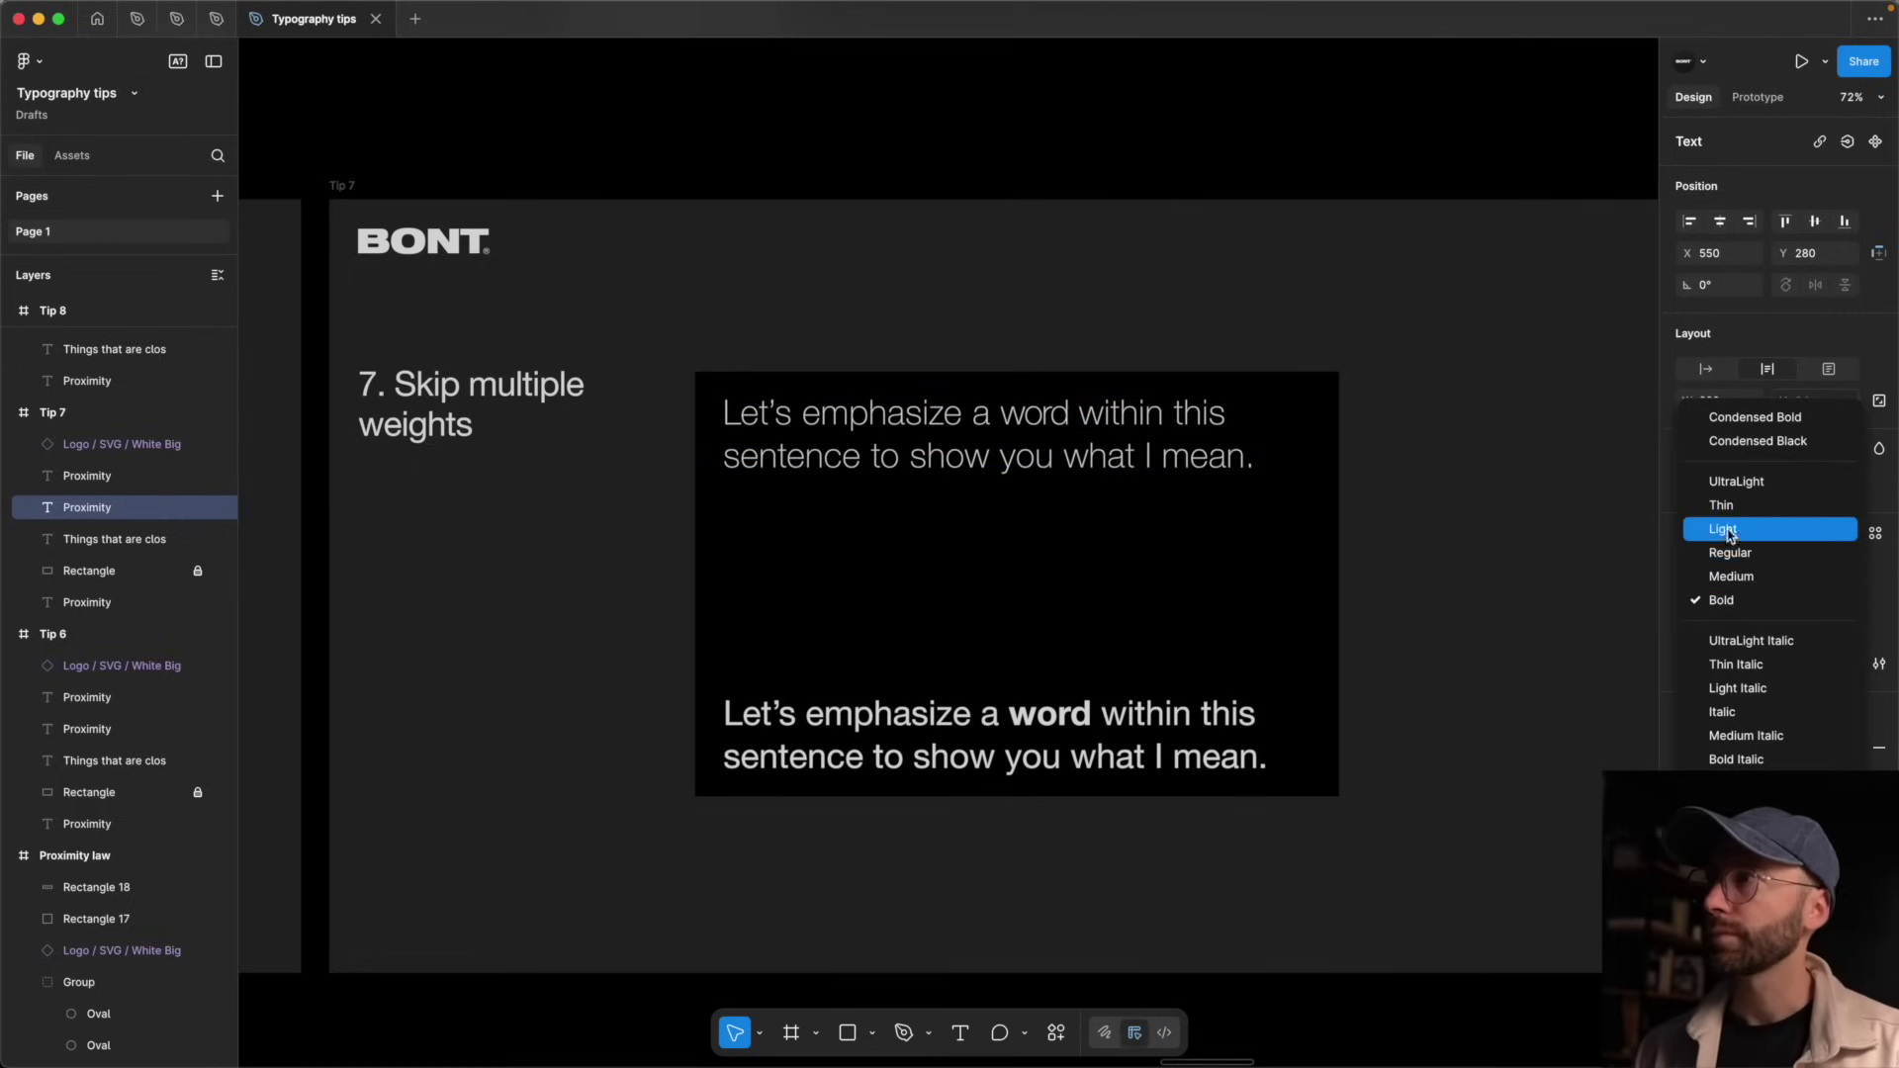
{"action": "left_click", "coordinate": [1726, 594]}
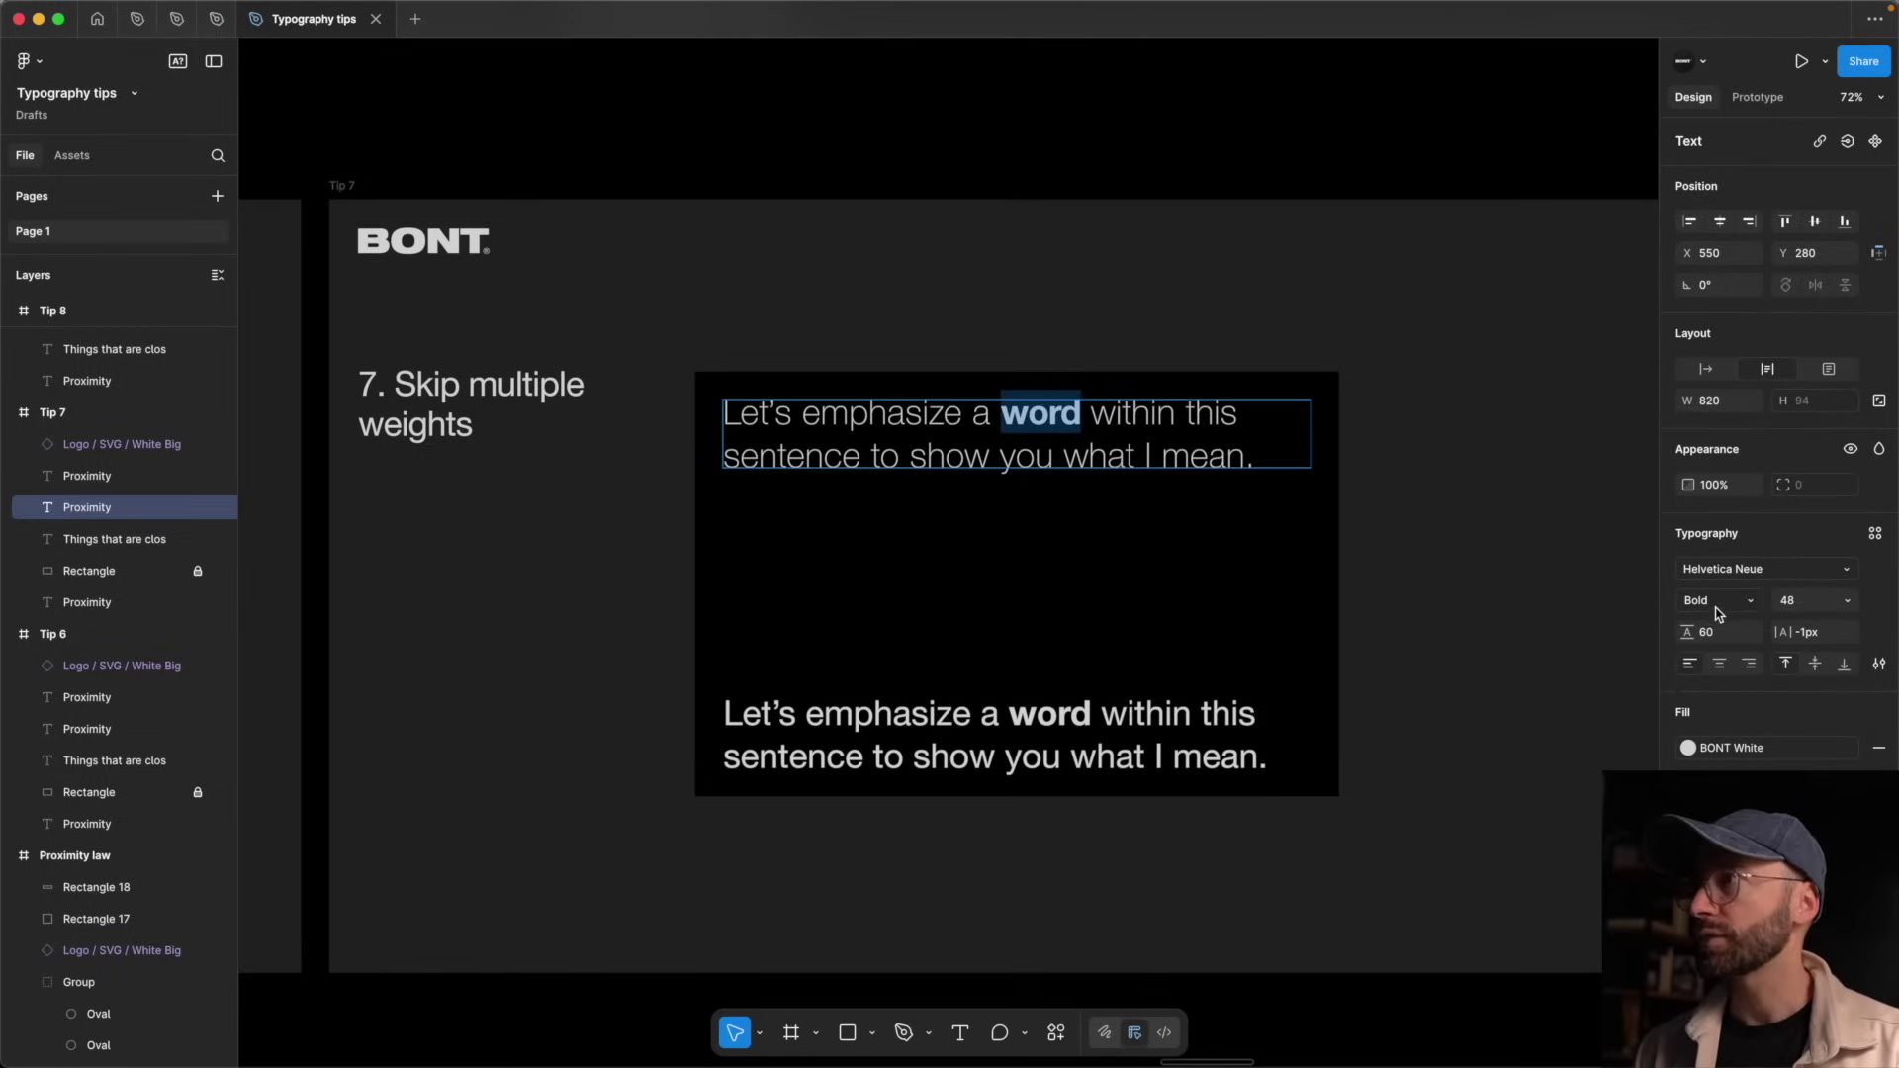
{"action": "left_click", "coordinate": [1717, 607]}
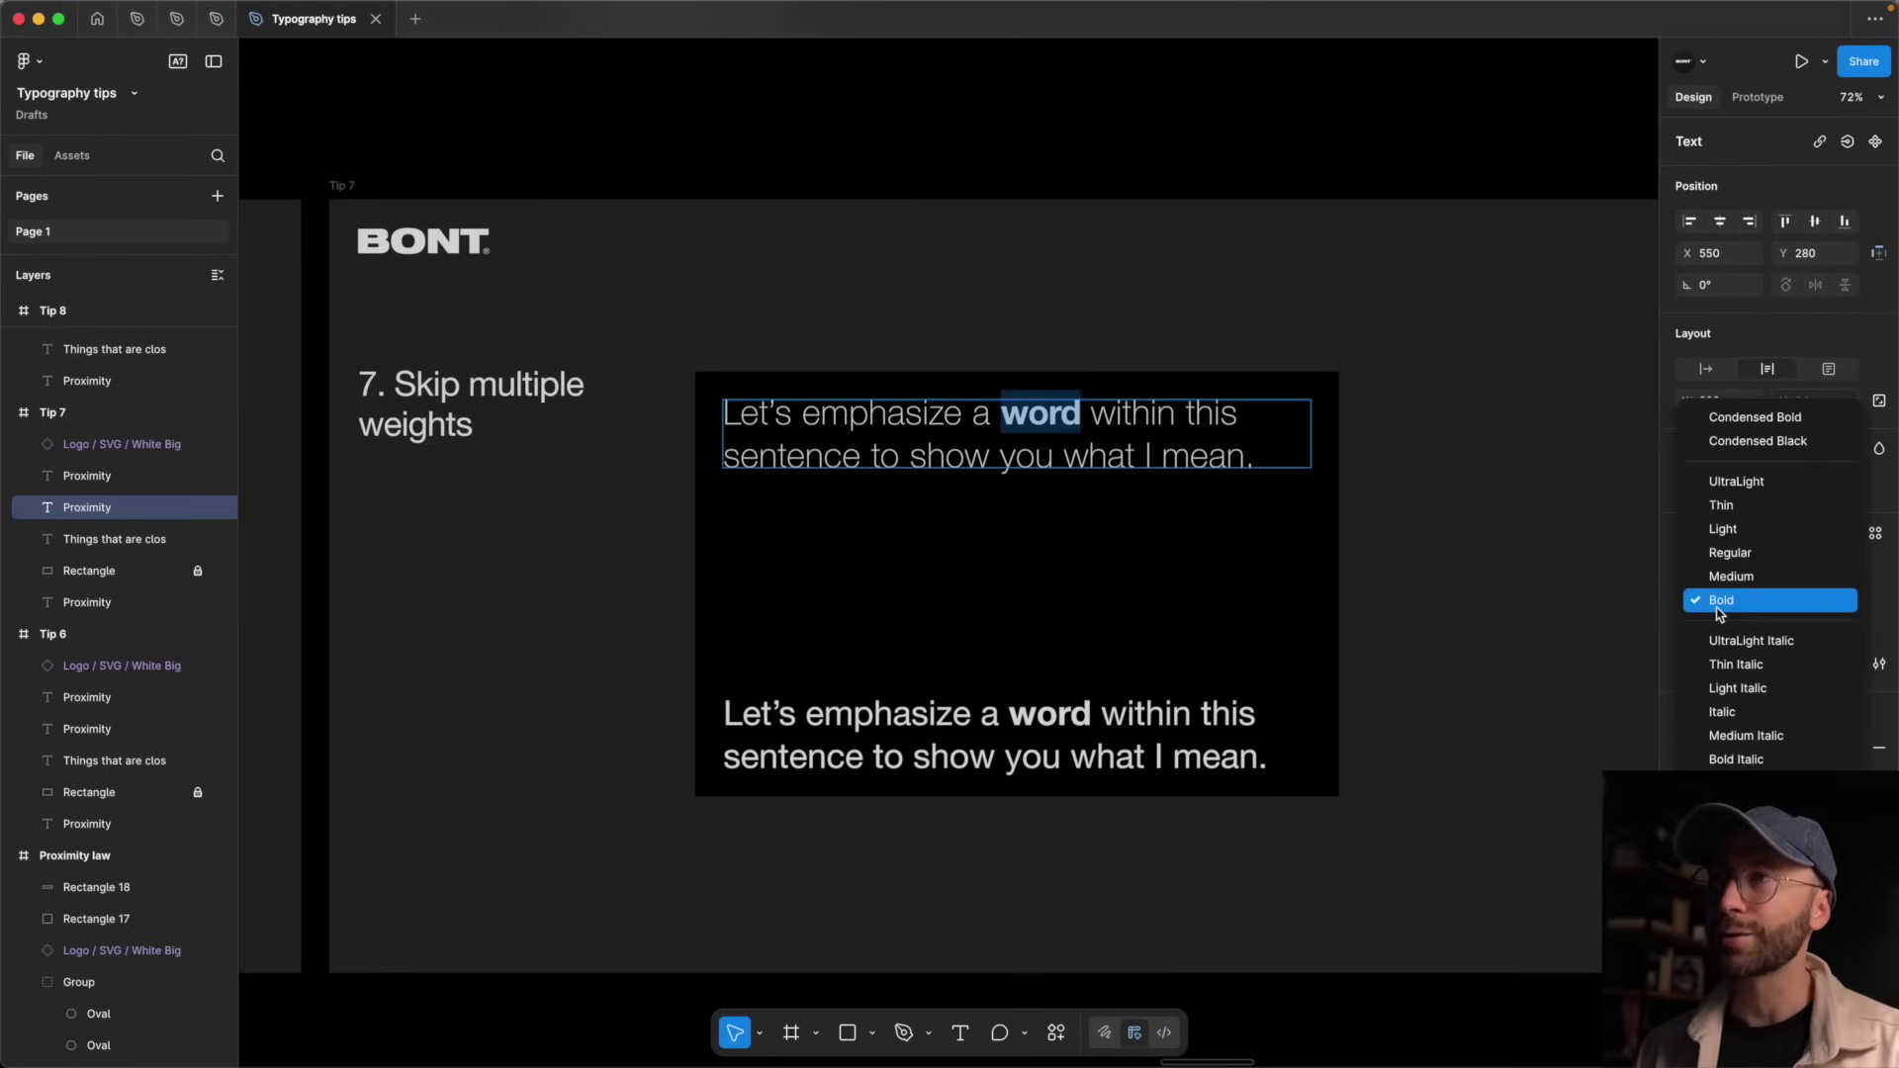
{"action": "left_click", "coordinate": [1513, 607]}
{"action": "left_click", "coordinate": [1514, 607]}
{"action": "scroll", "coordinate": [1518, 608], "scroll_direction": "right", "scroll_amount": 2}
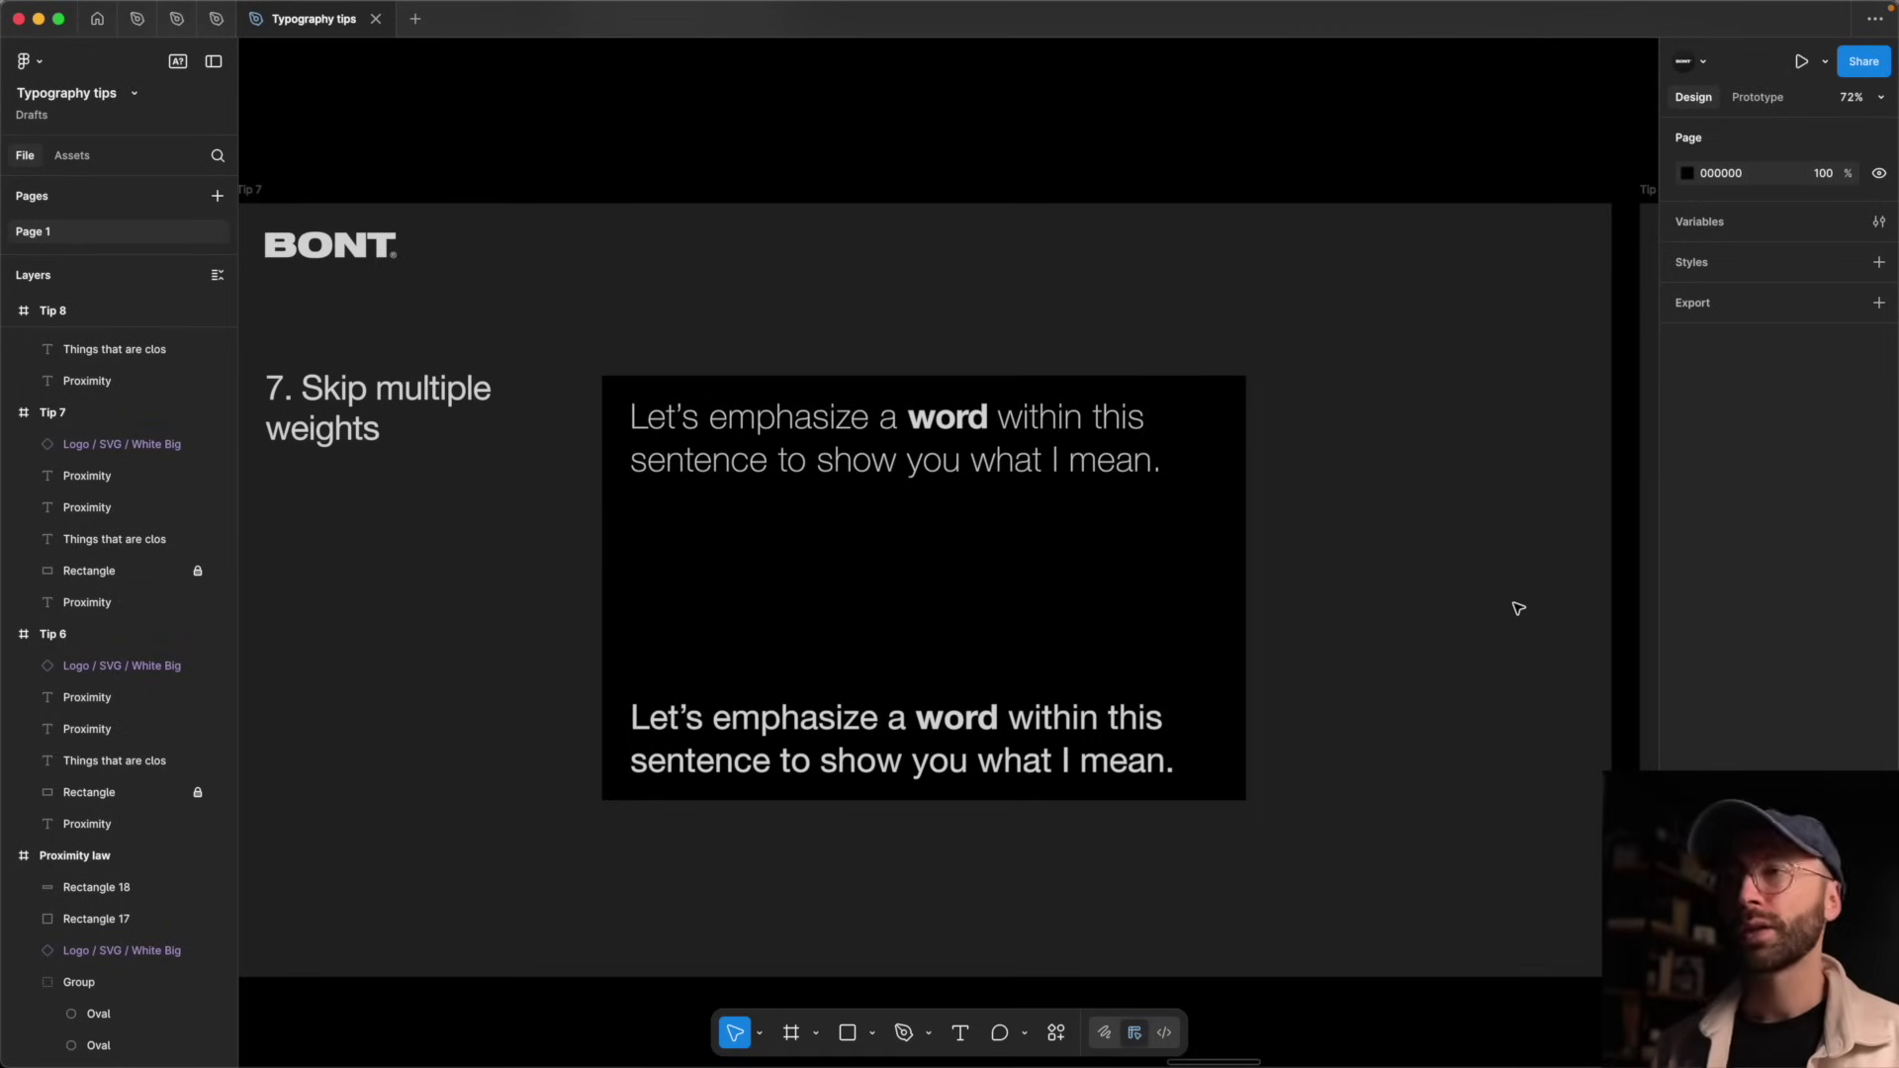
- Scroll to the Tip 8 slide, select its italic 'word' in the sentence, then deselect
{"action": "scroll", "coordinate": [1519, 608], "scroll_direction": "right", "scroll_amount": 10}
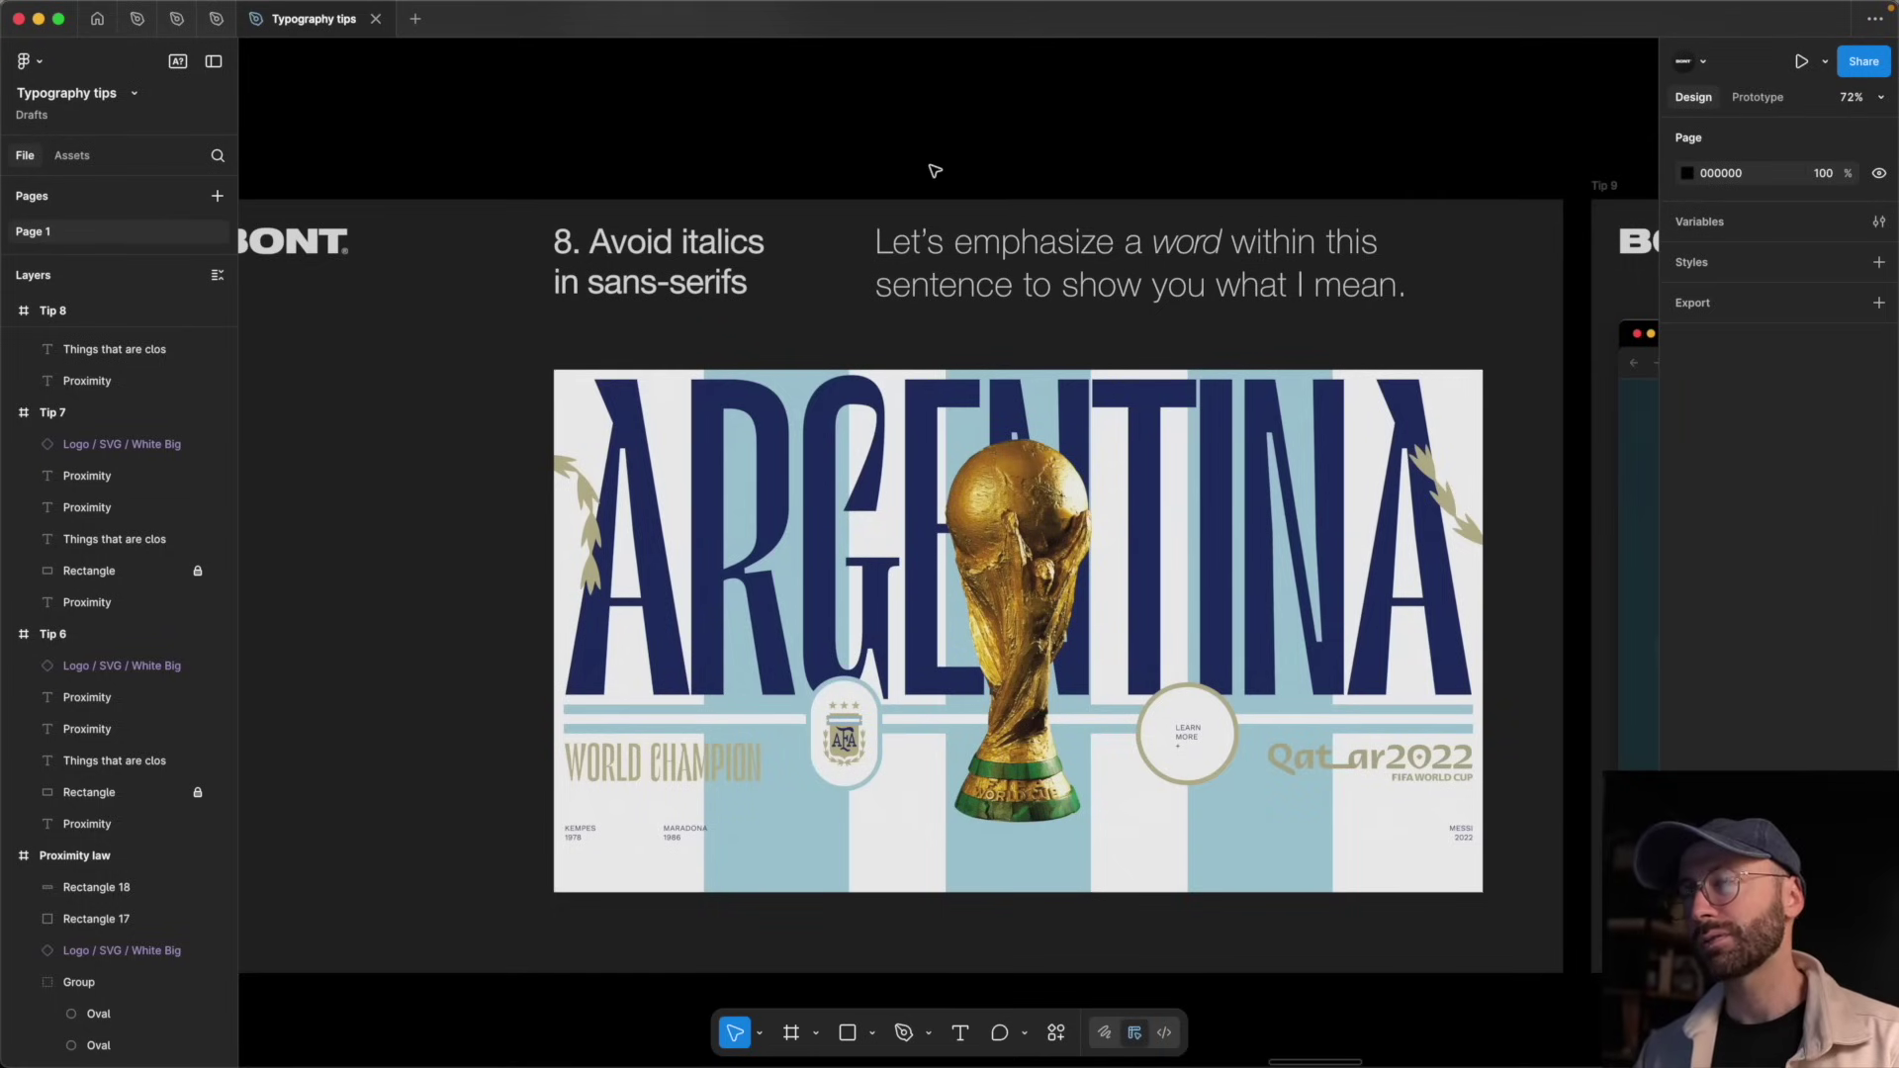
{"action": "left_click", "coordinate": [1177, 253]}
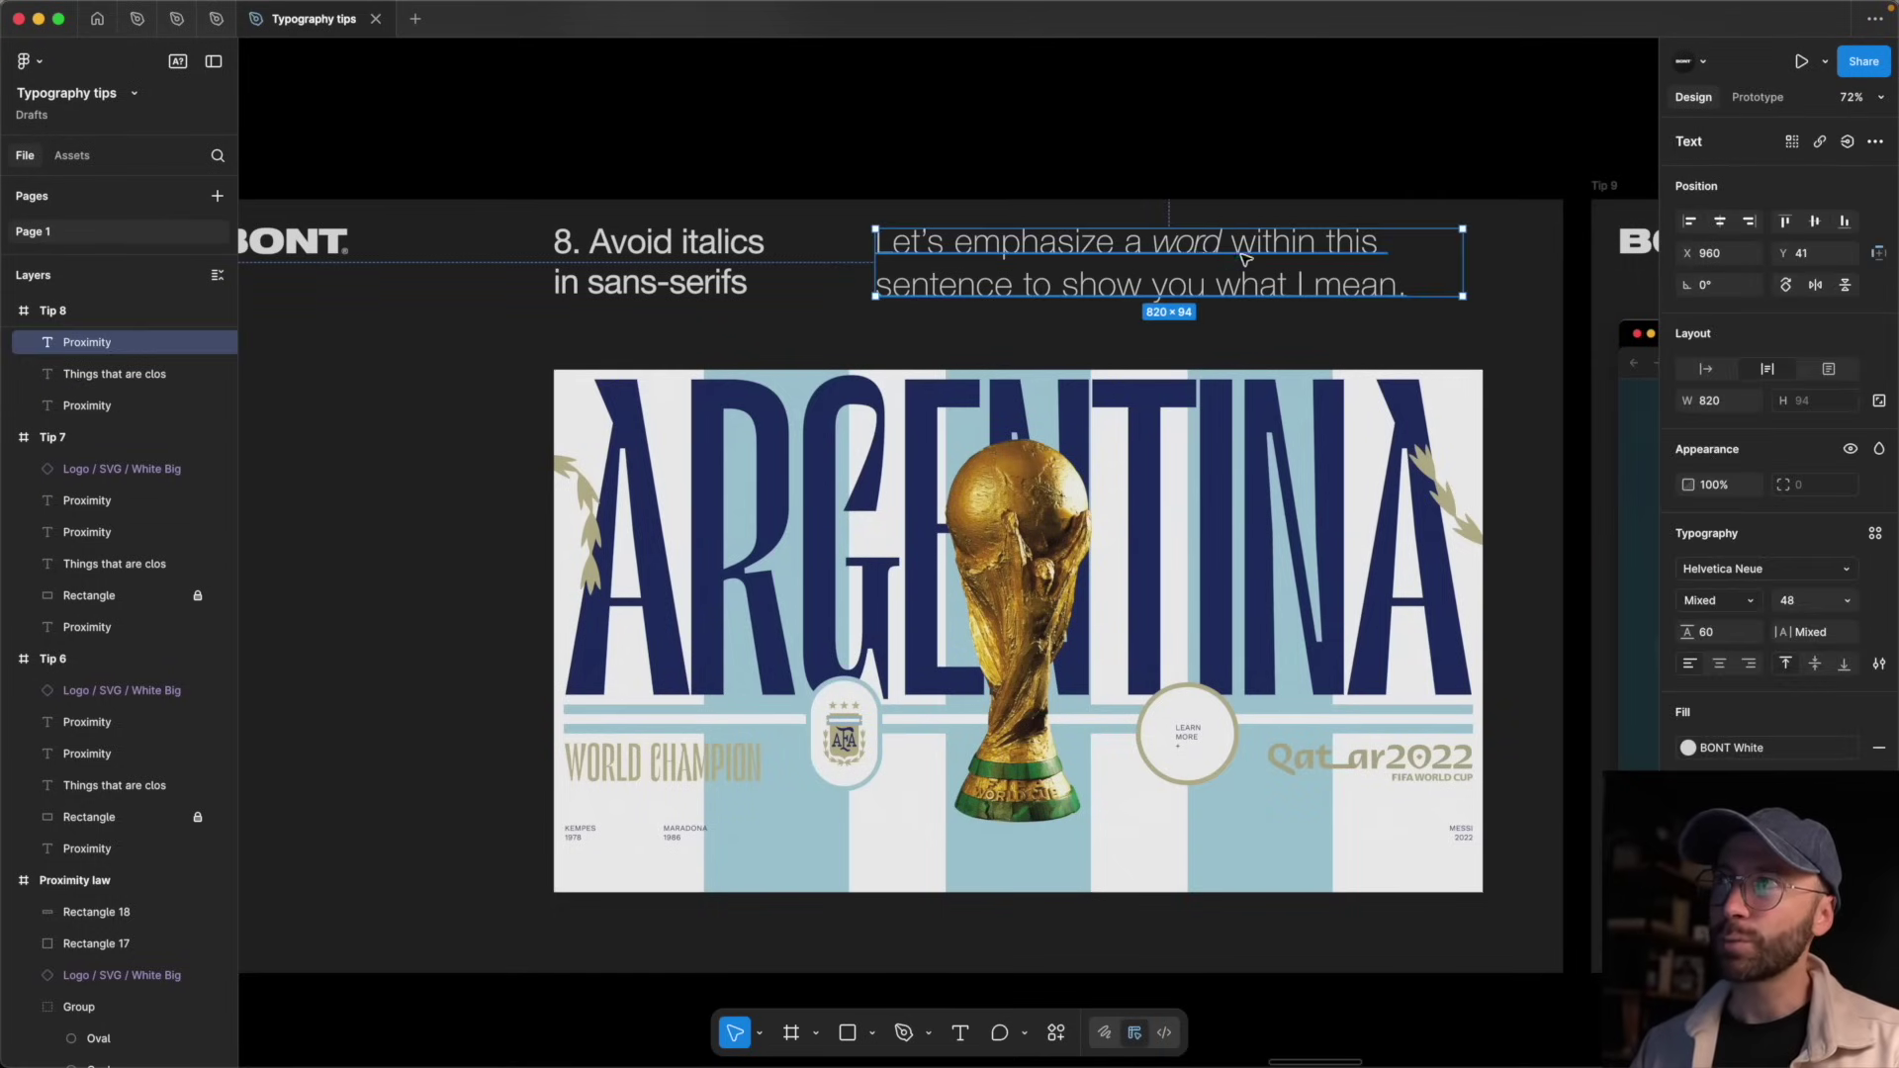
{"action": "double_click", "coordinate": [1185, 245]}
{"action": "double_click", "coordinate": [1187, 244]}
{"action": "key", "text": "Escape"}
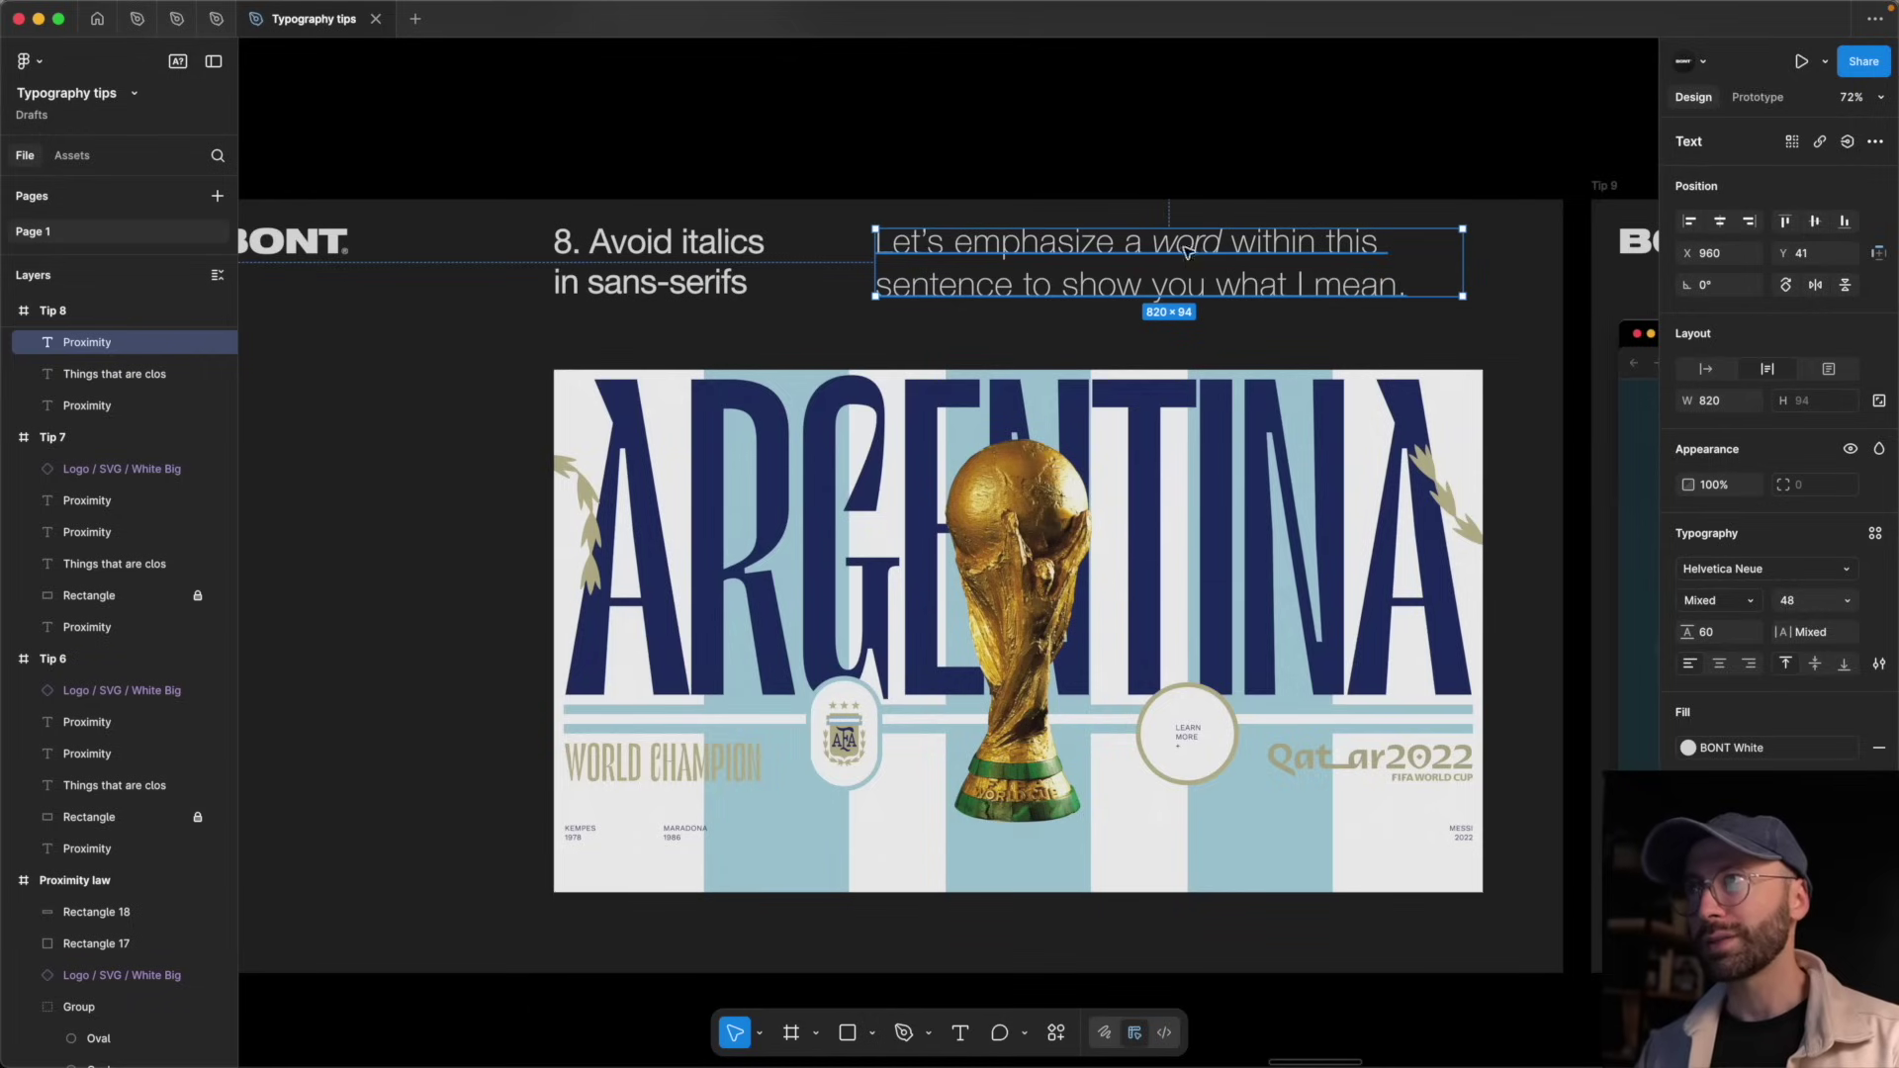
{"action": "left_click", "coordinate": [986, 358]}
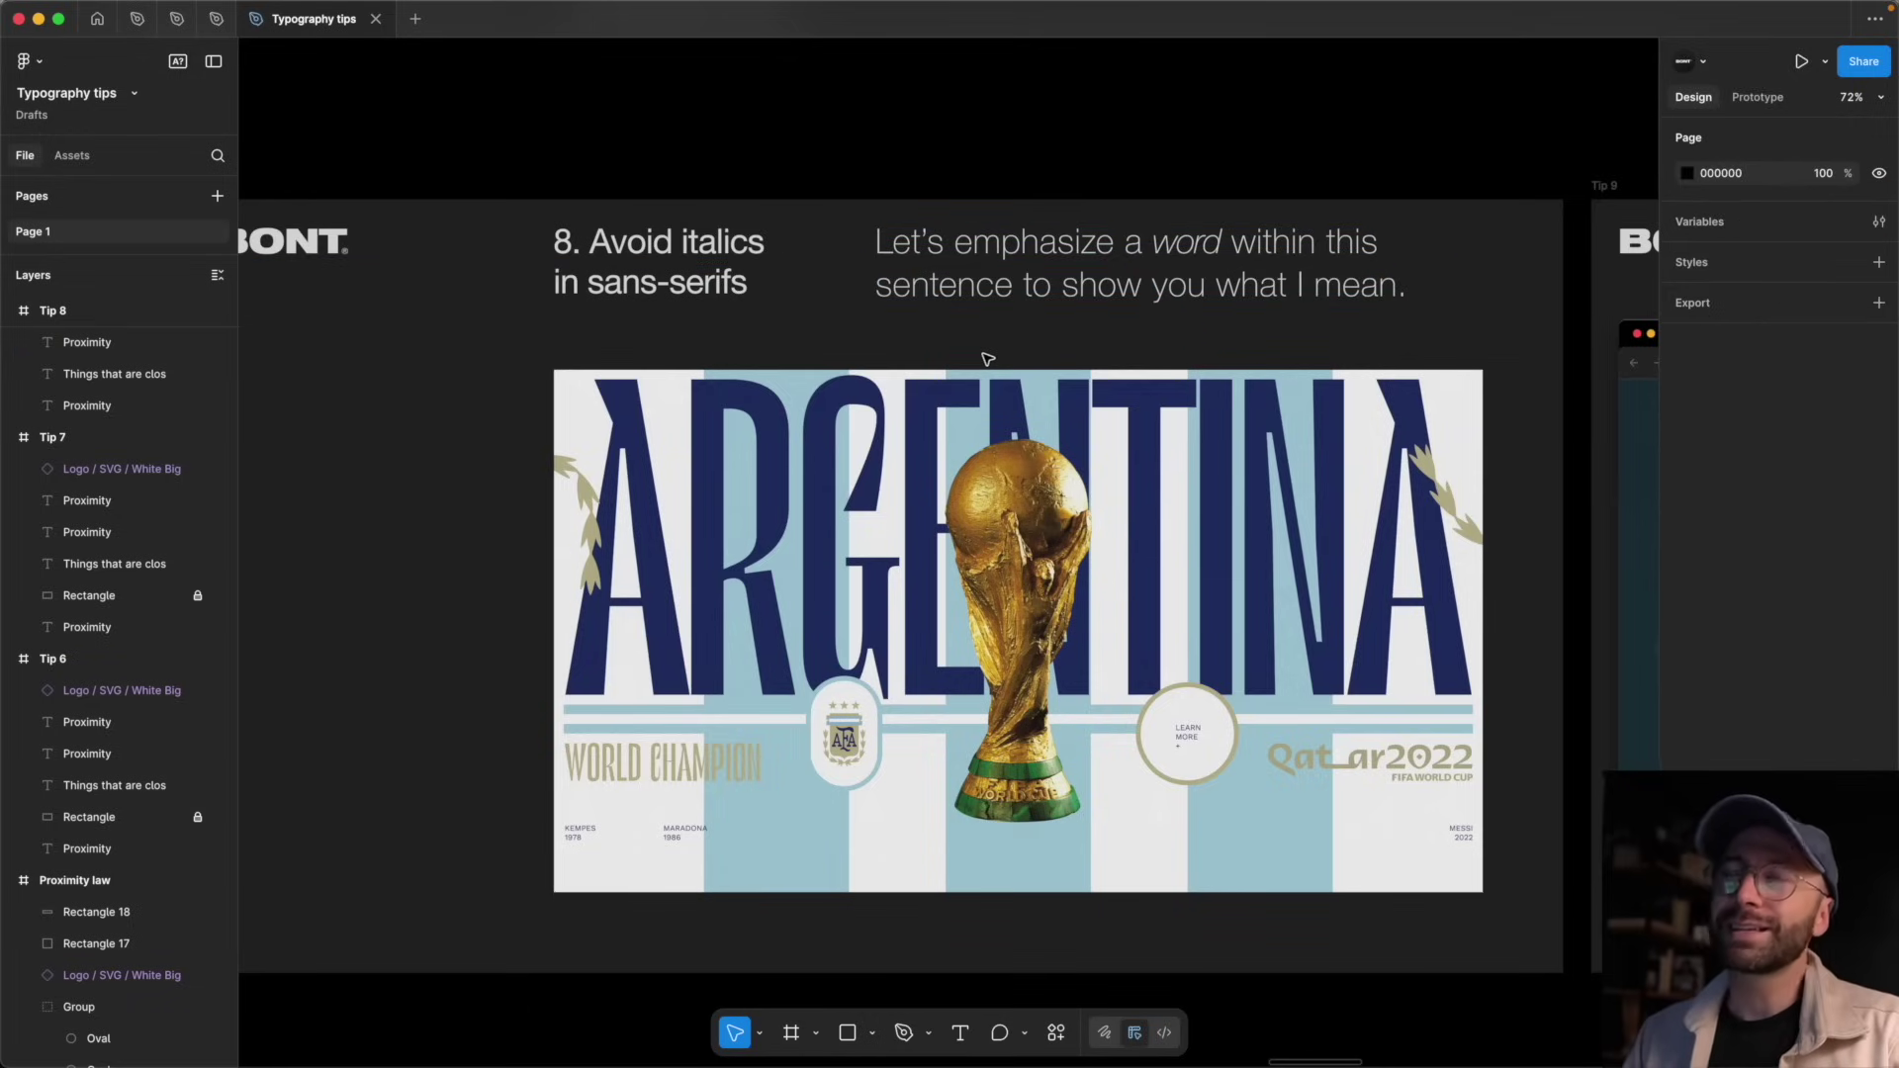
- Select 'word' in the Tip 8 sentence and change its font to Cardo
{"action": "left_click", "coordinate": [1190, 244]}
{"action": "double_click", "coordinate": [1194, 242]}
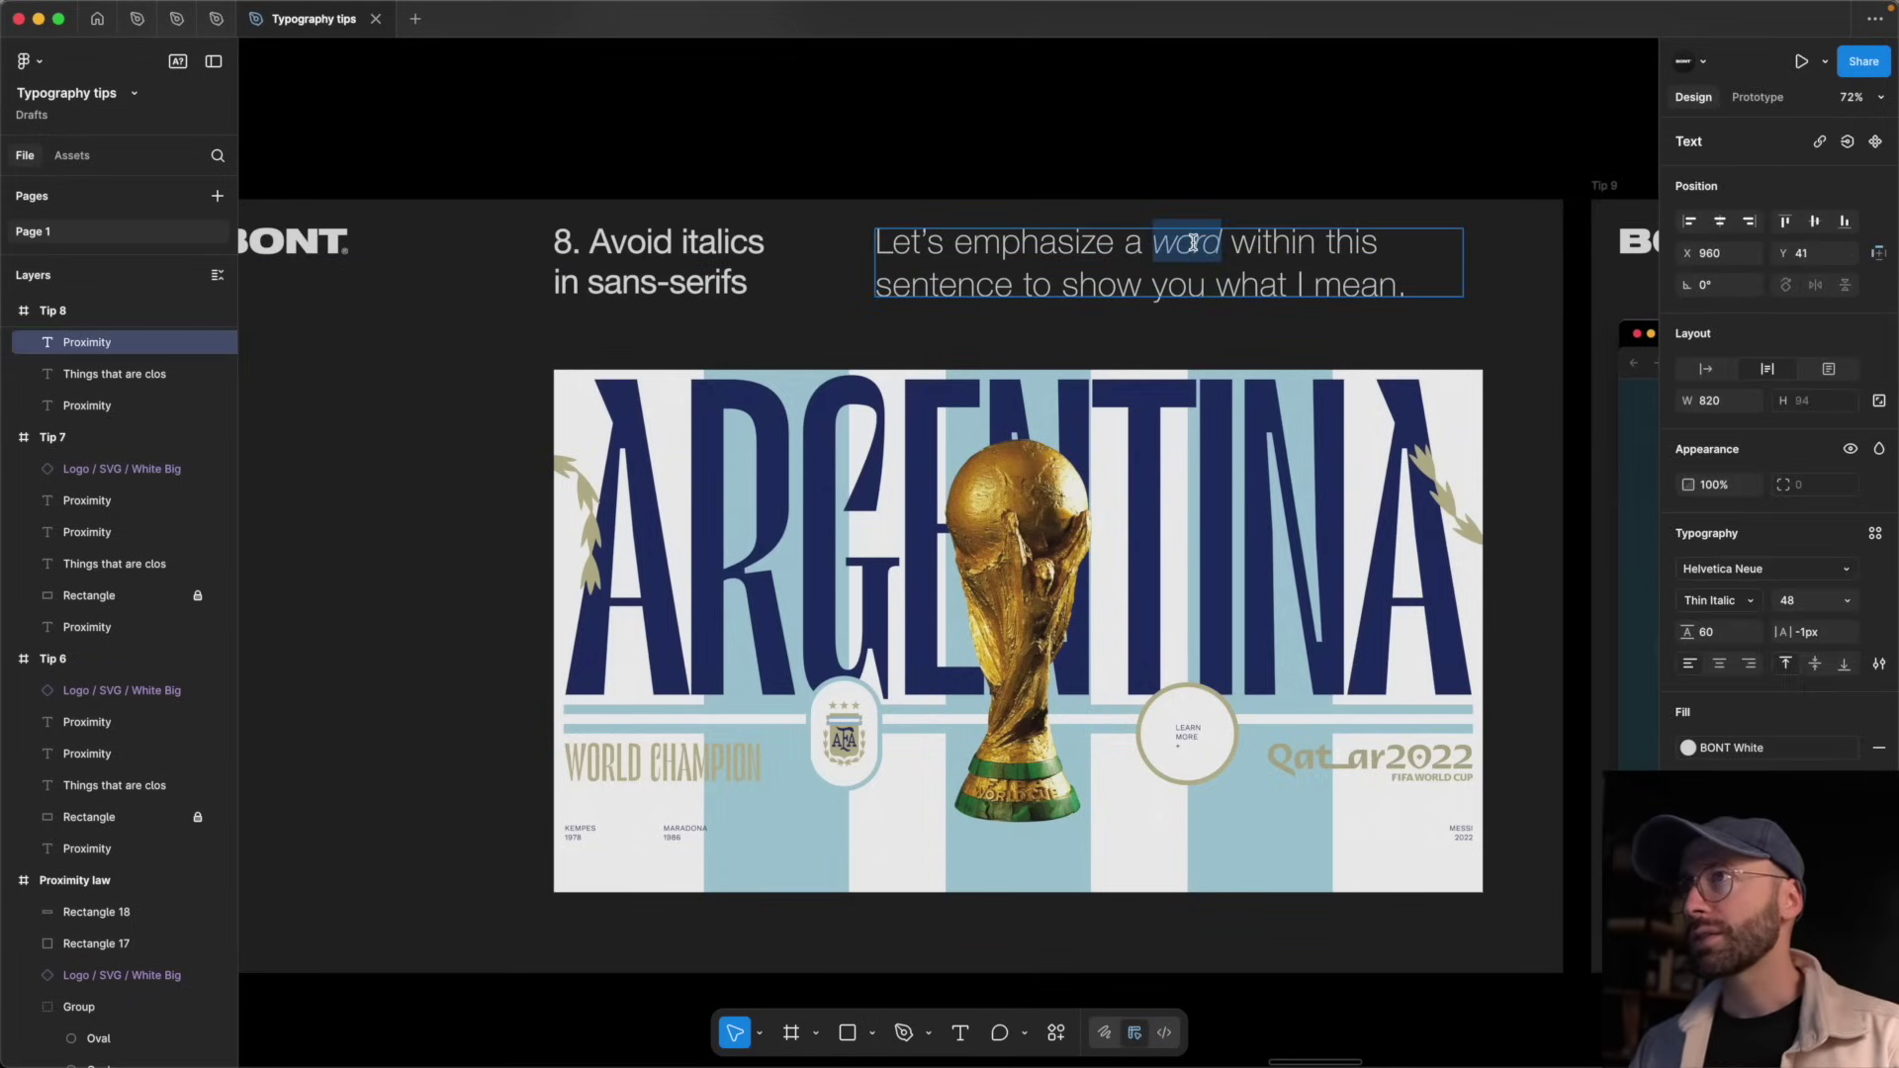
{"action": "left_click", "coordinate": [1741, 571]}
{"action": "type", "text": "cardo"}
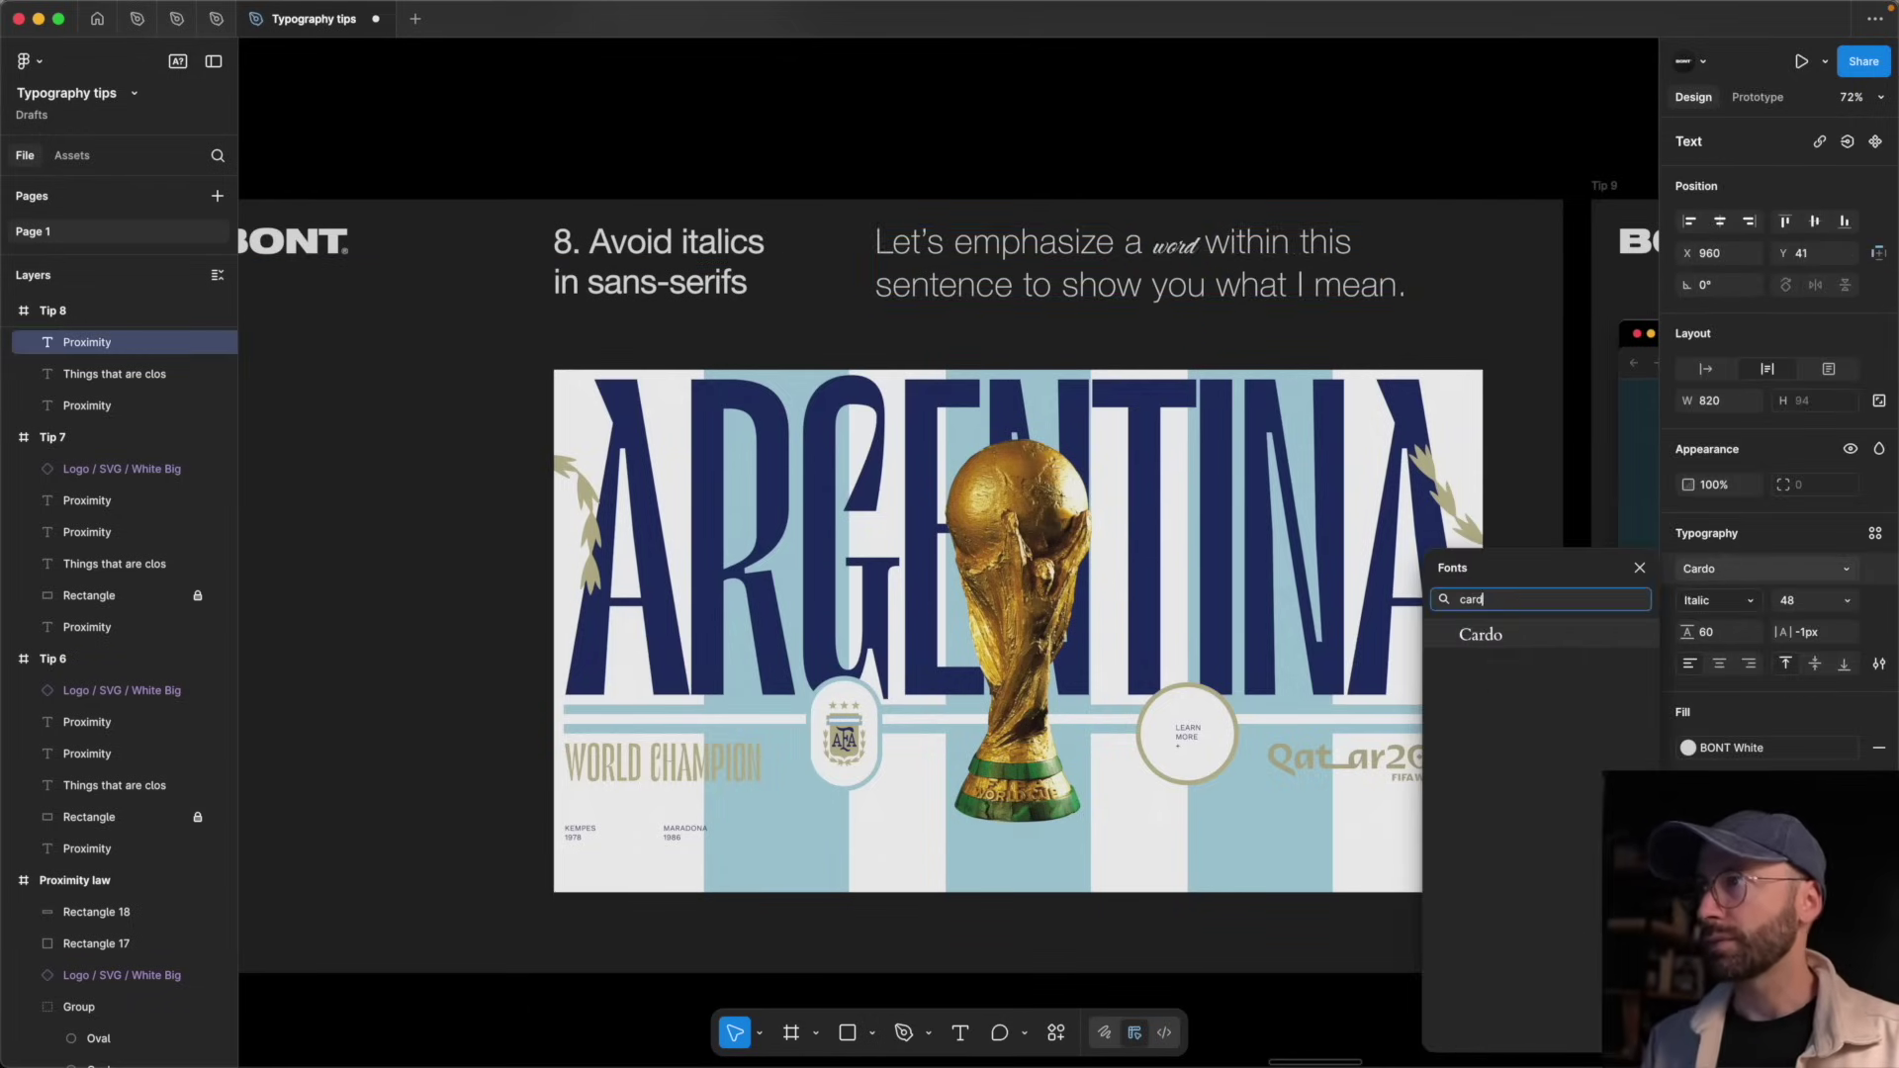
{"action": "key", "text": "Return"}
- Set the word's font size to 58 and letter spacing to -2px, then finish editing
{"action": "scroll", "coordinate": [1669, 391], "scroll_direction": "down", "scroll_amount": 1}
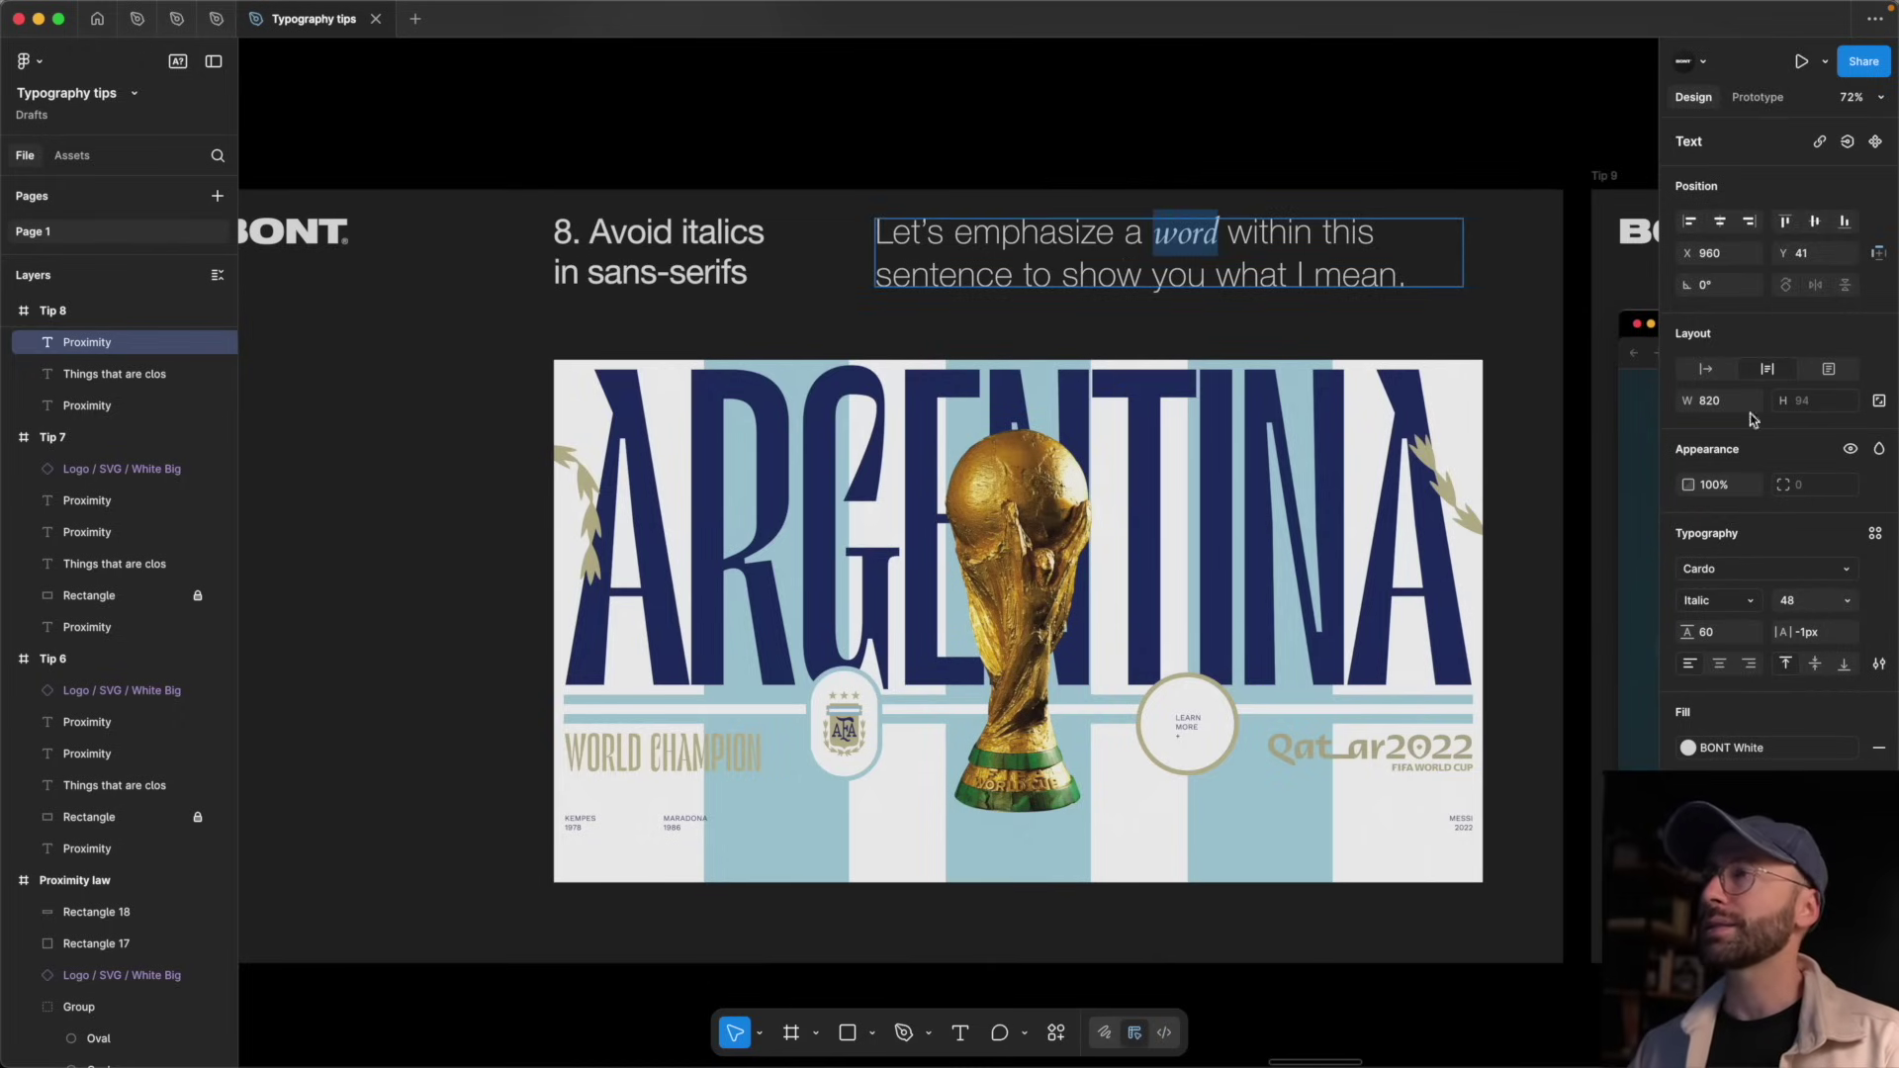
{"action": "left_click", "coordinate": [1818, 604]}
{"action": "type", "text": "57"}
{"action": "key", "text": "Return"}
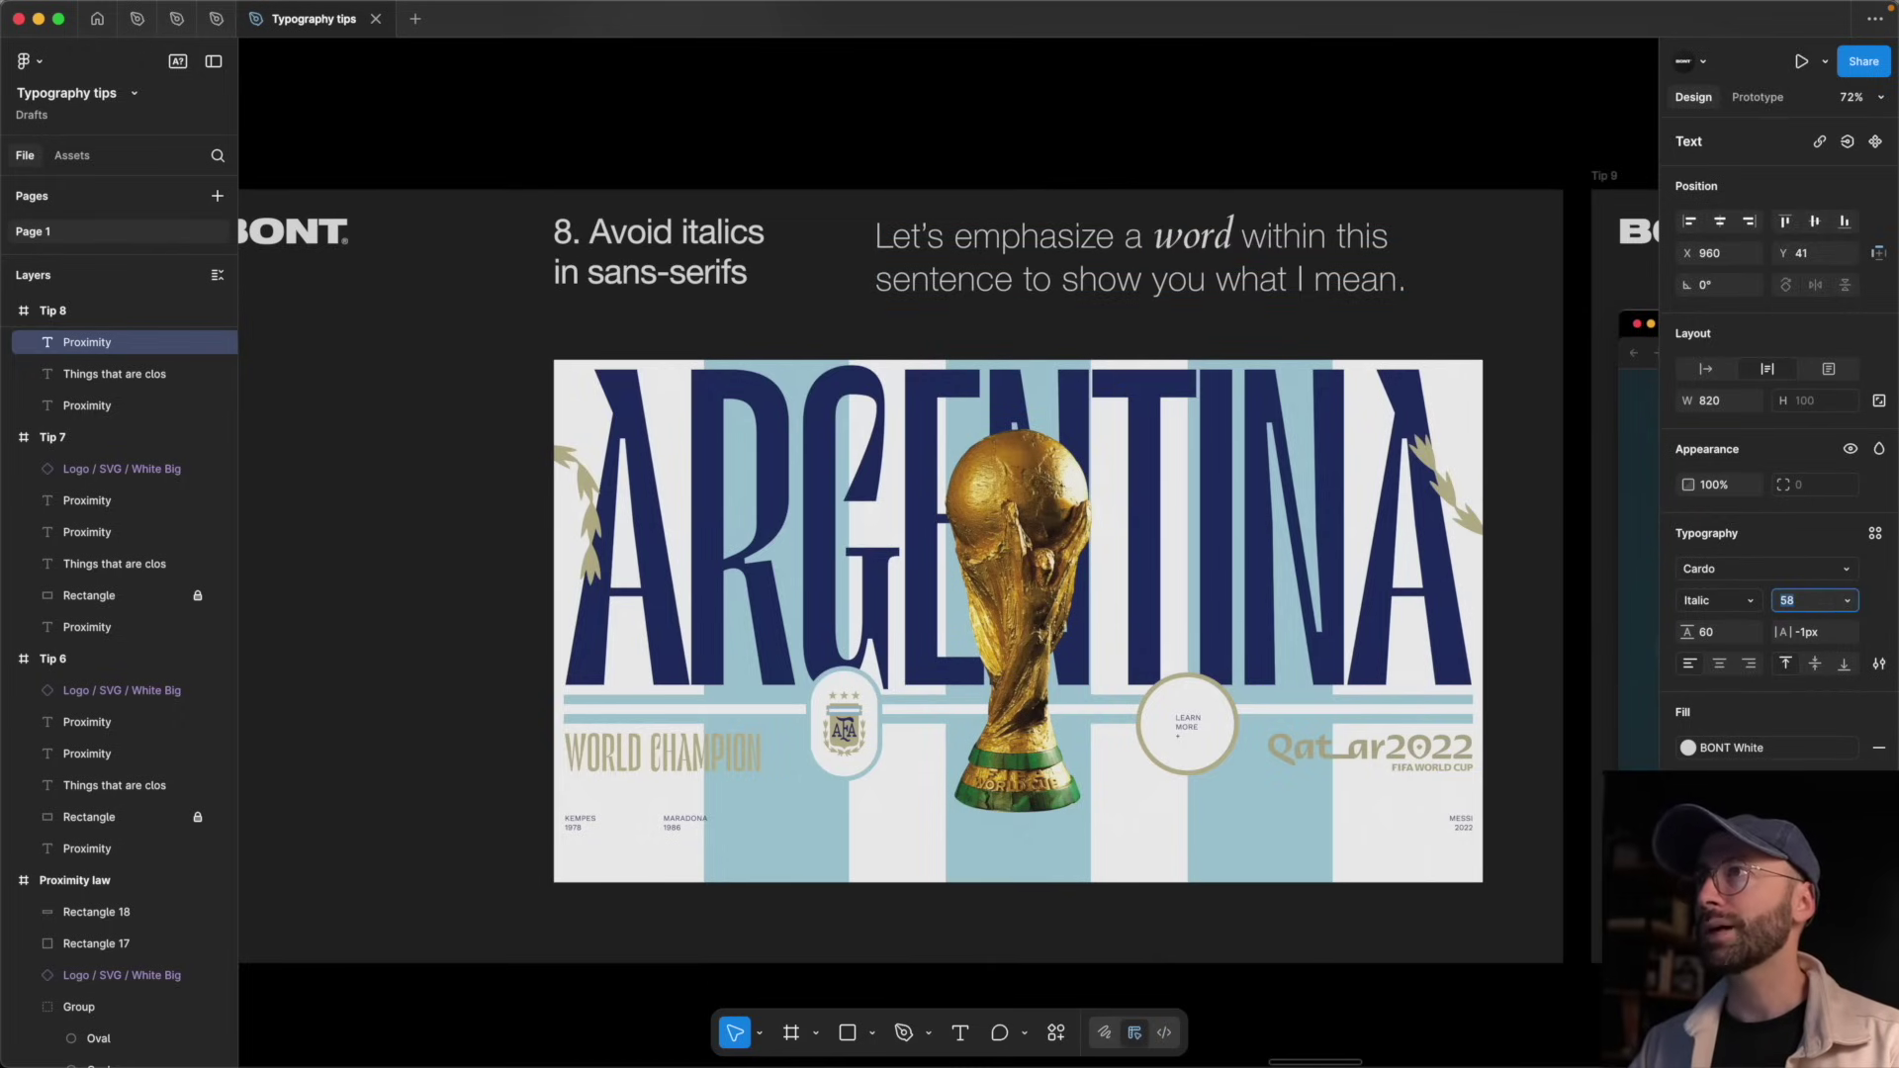
{"action": "left_click", "coordinate": [1826, 633]}
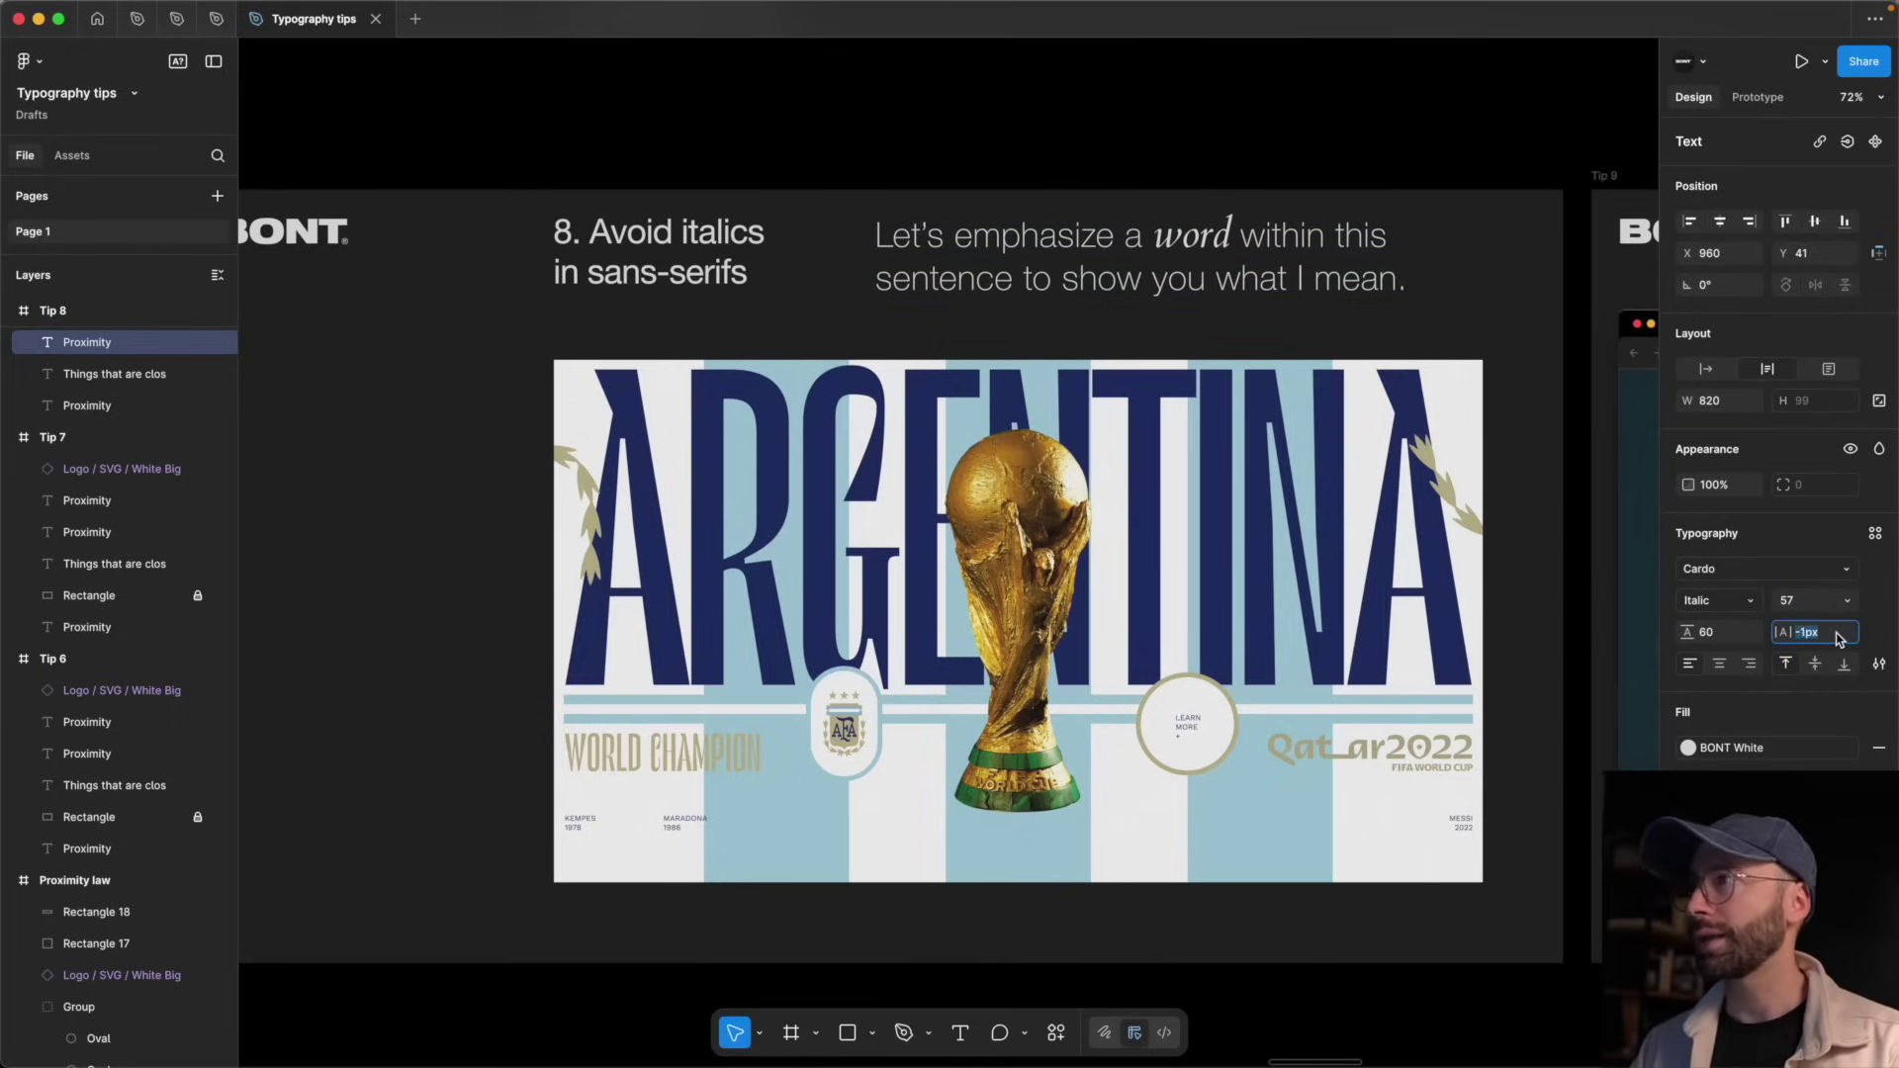
{"action": "type", "text": "-3"}
{"action": "key", "text": "Return"}
{"action": "key", "text": "Up"}
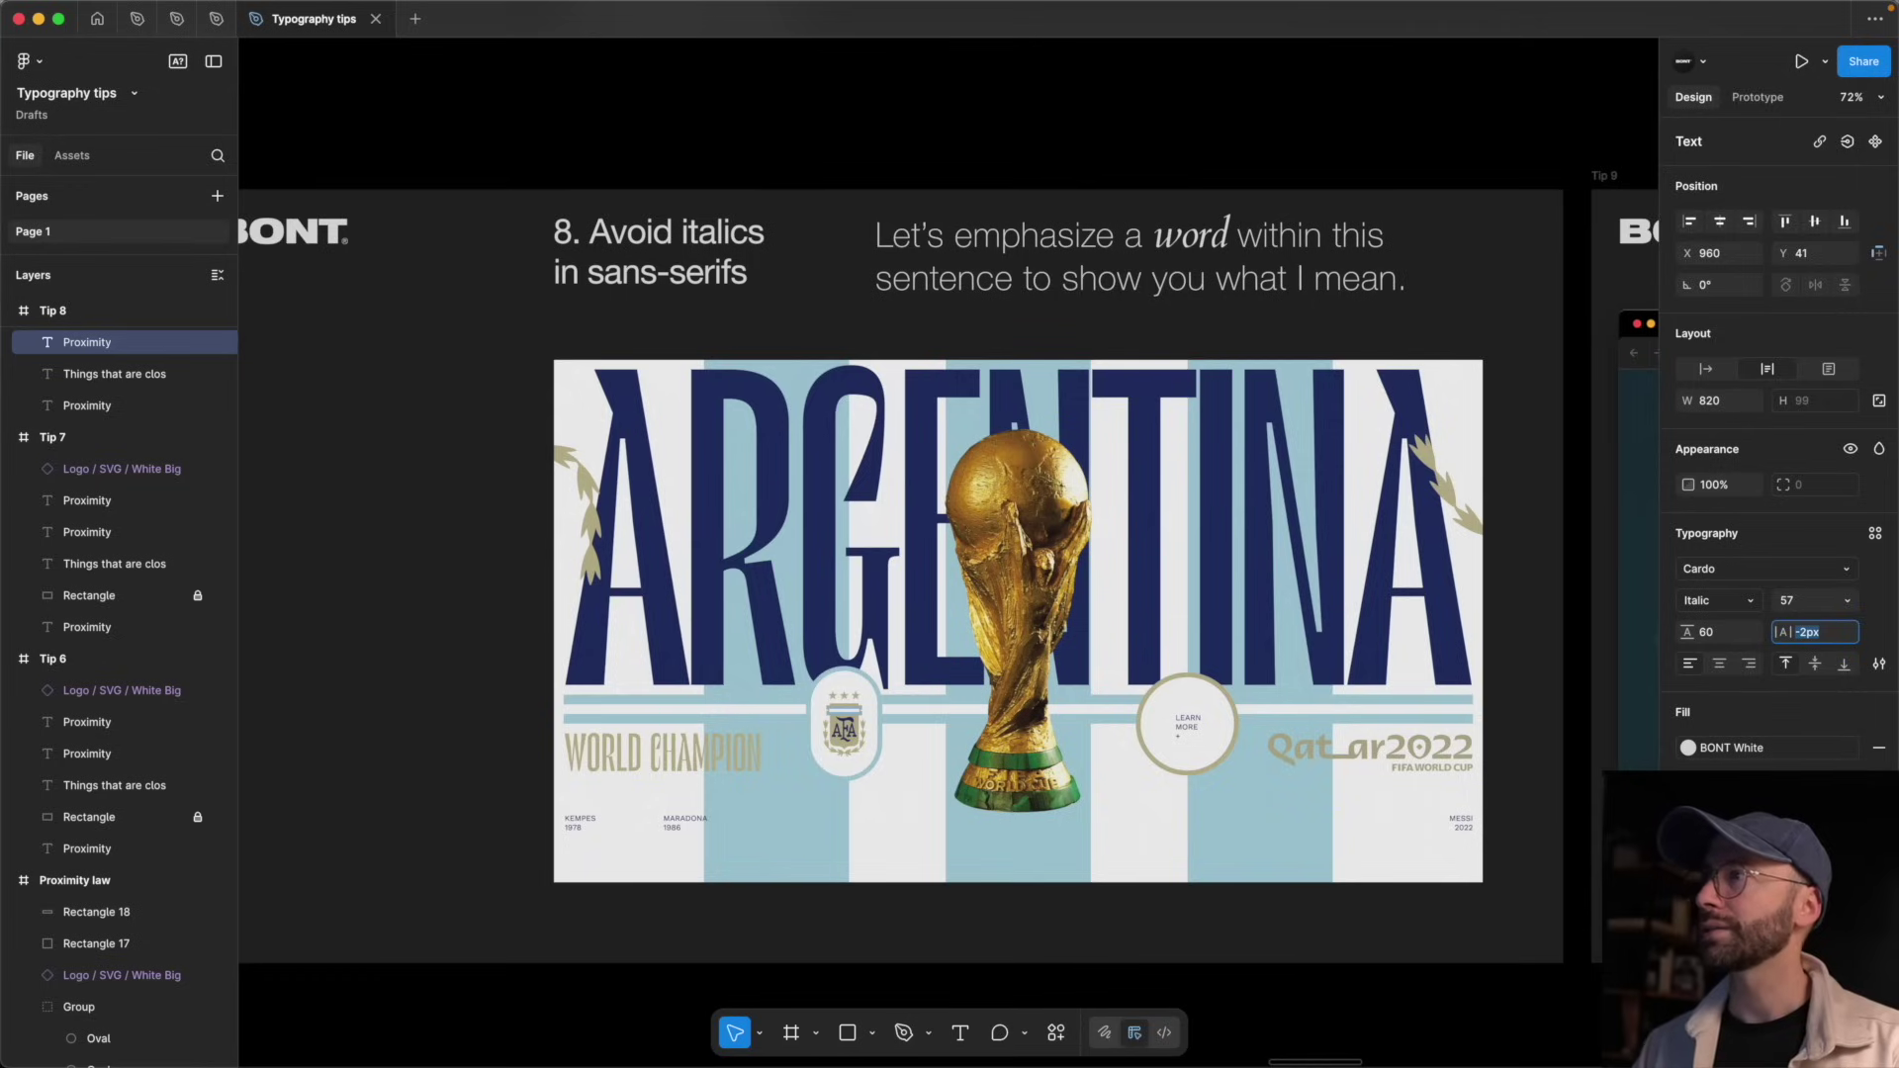
{"action": "left_click", "coordinate": [1818, 603]}
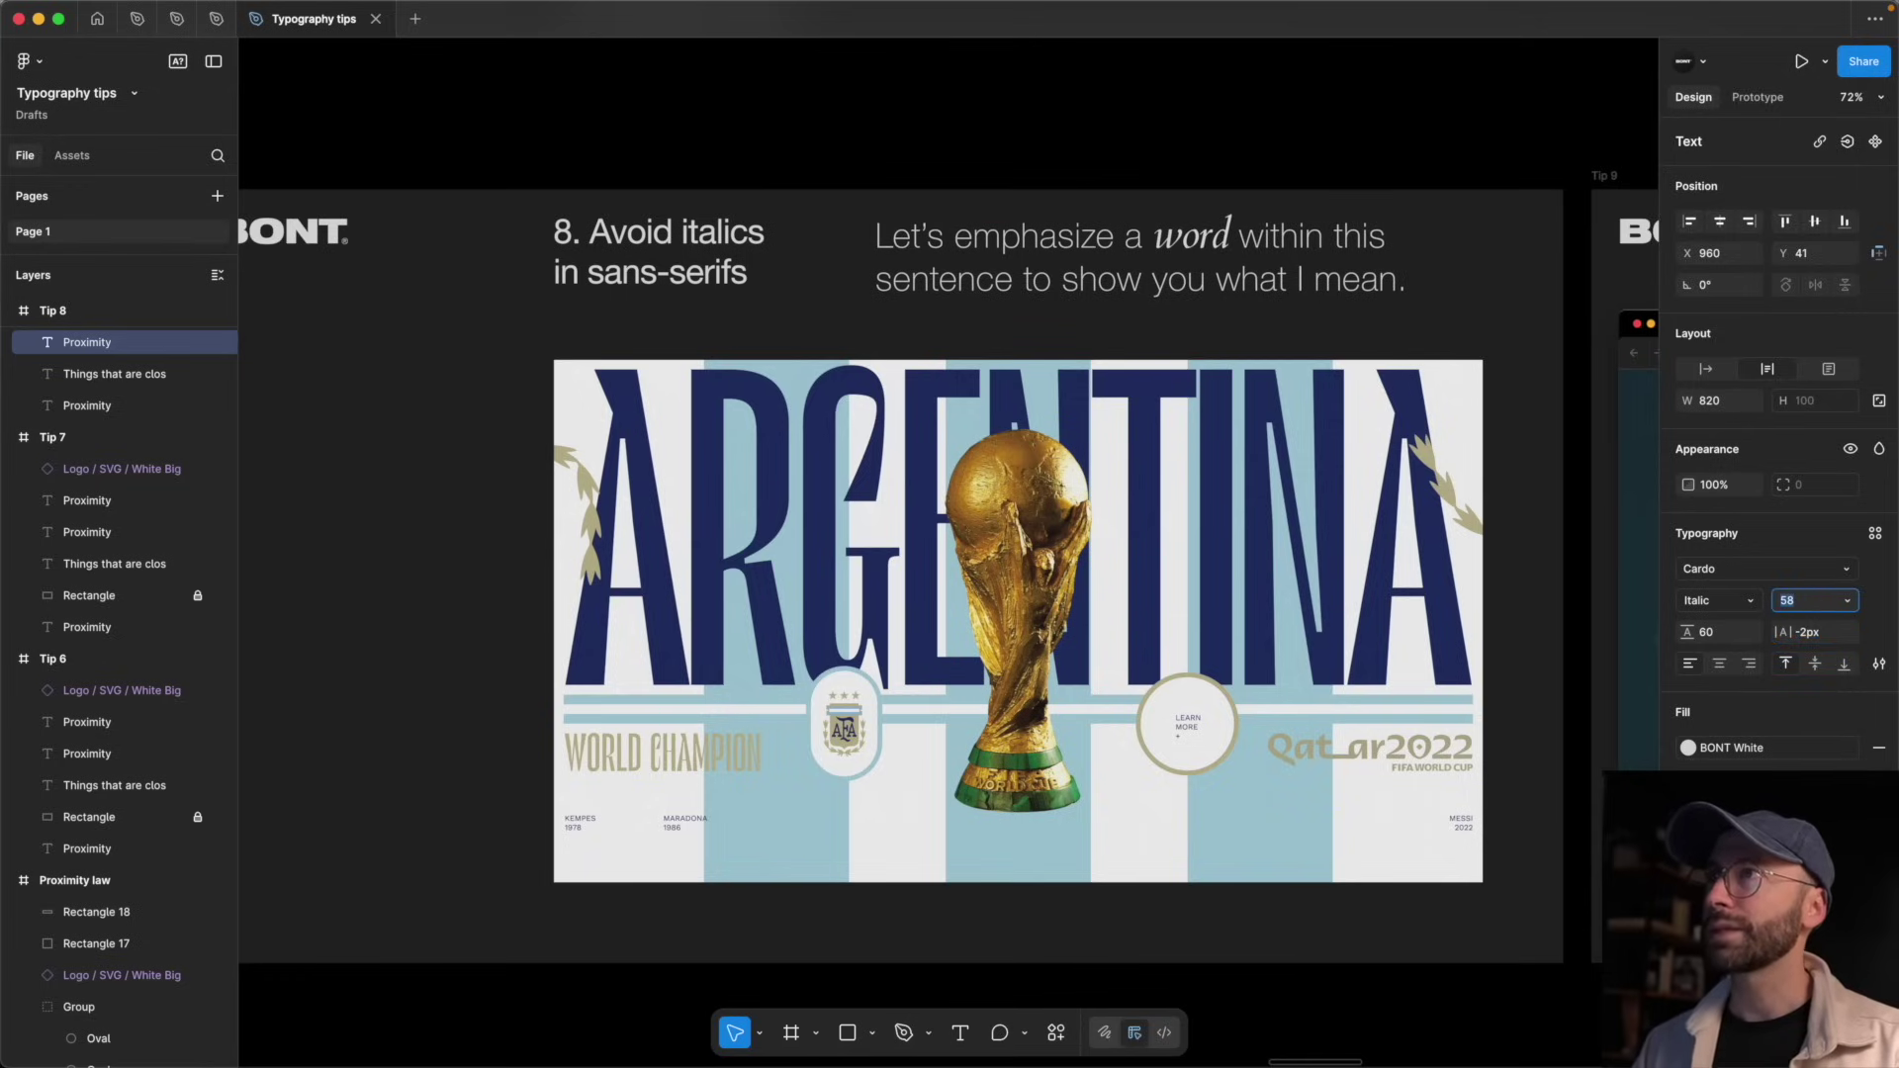
{"action": "left_click", "coordinate": [1261, 139]}
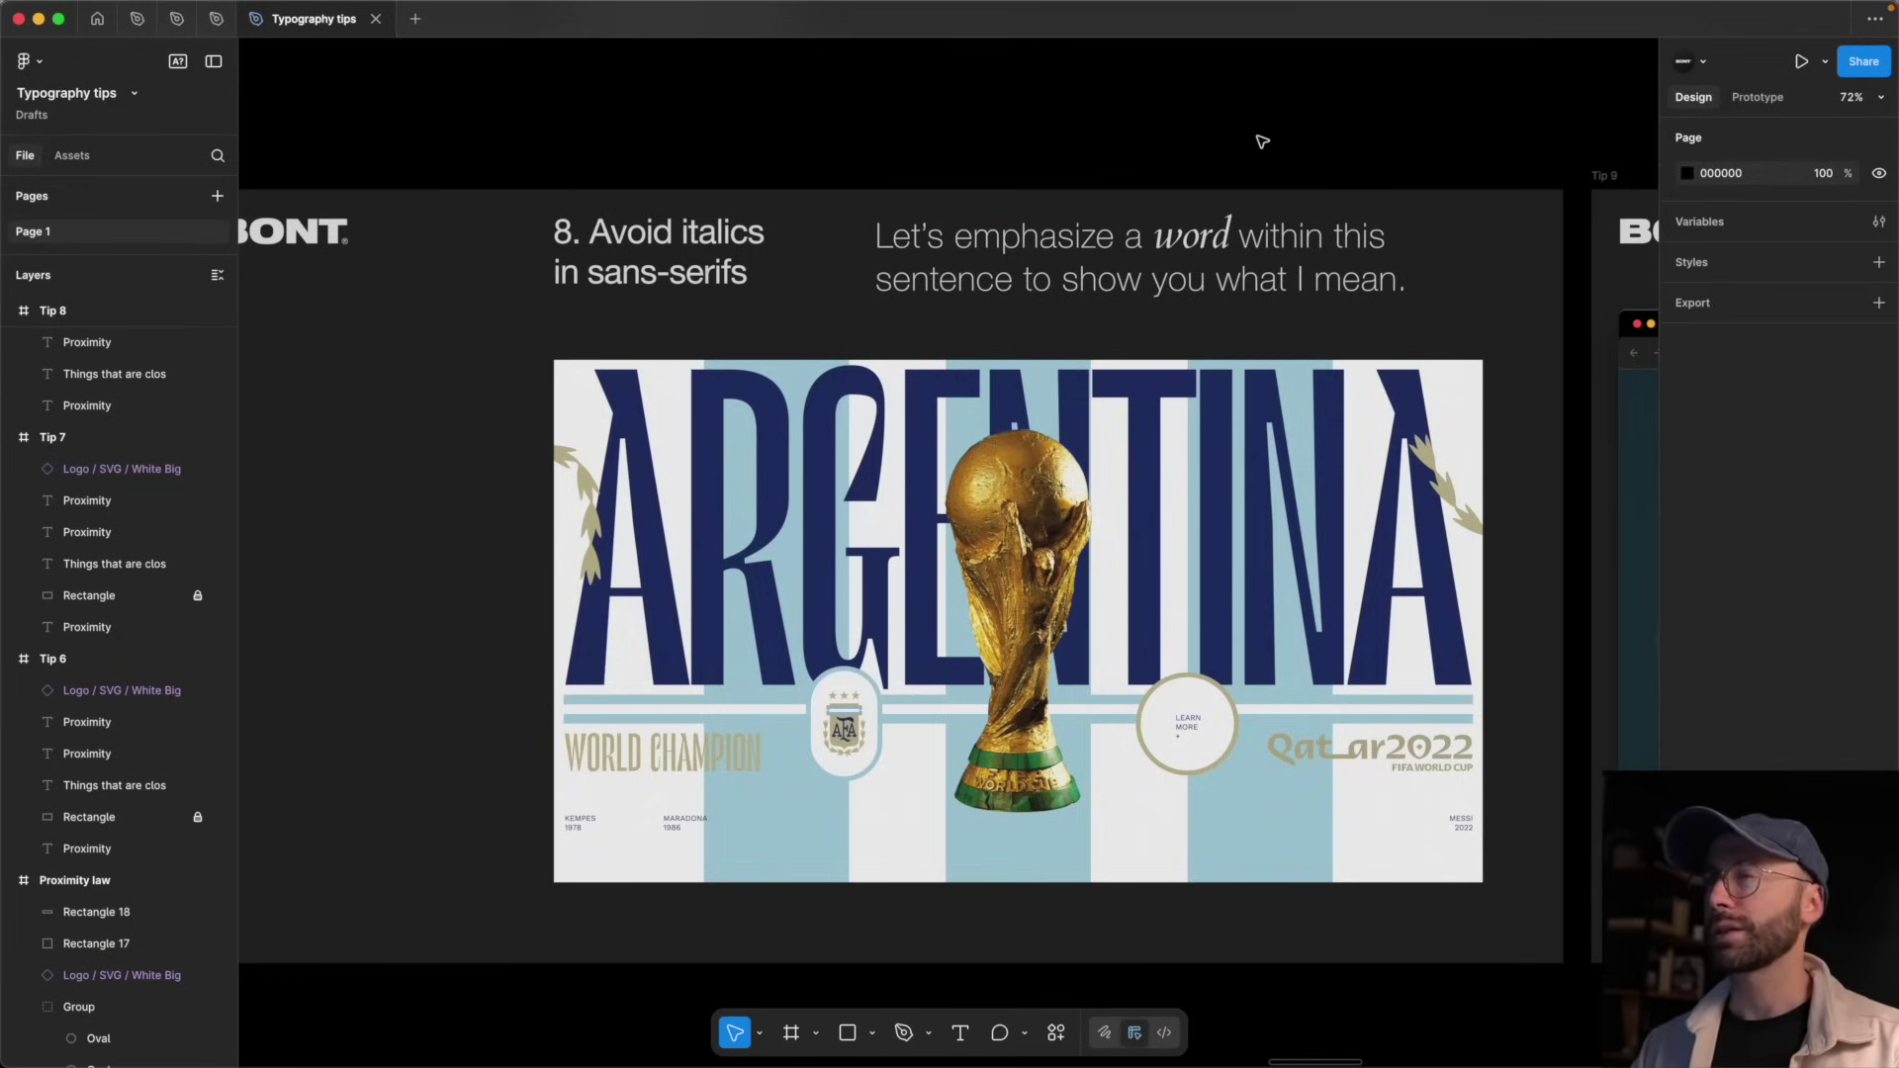
- Try Garamond Premier Pro on 'word' at size 63, comparing Bold Italic with Italic
{"action": "double_click", "coordinate": [1193, 235]}
{"action": "double_click", "coordinate": [1193, 236]}
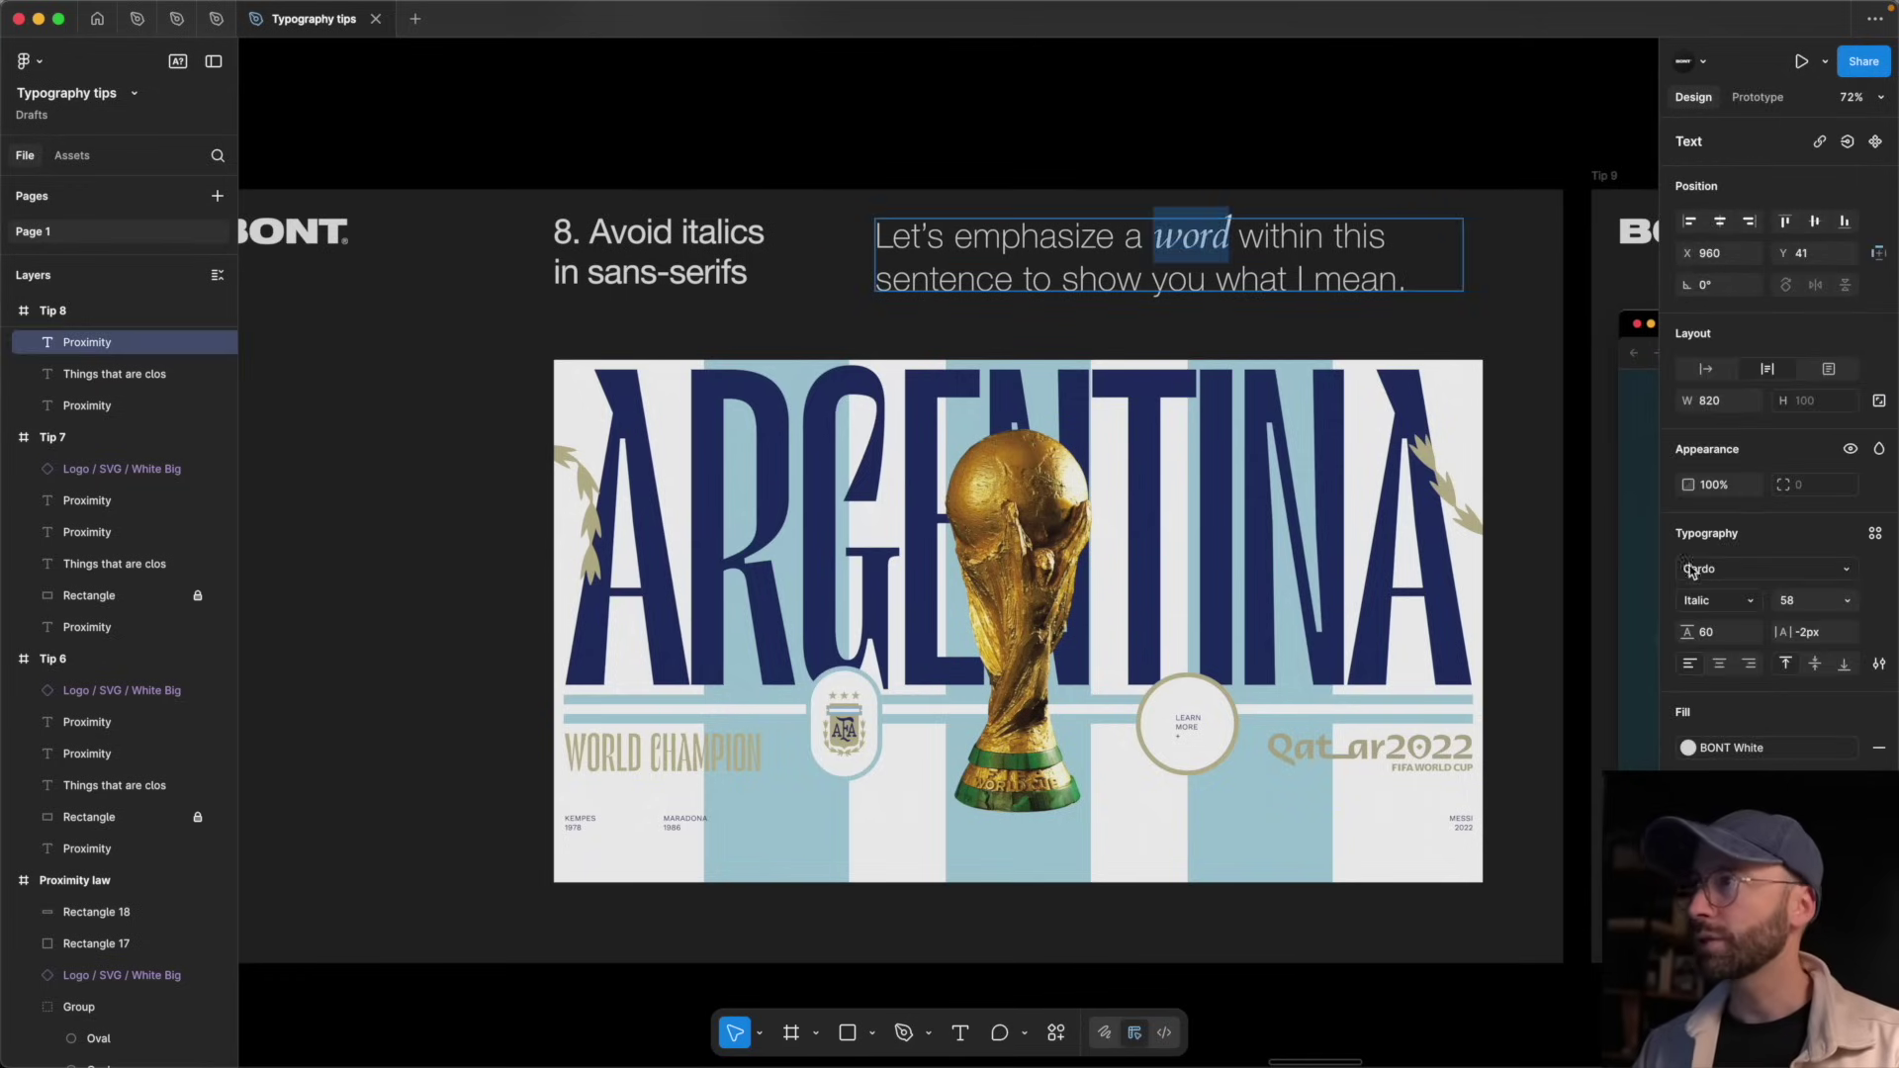
{"action": "left_click", "coordinate": [1726, 570]}
{"action": "type", "text": "gara"}
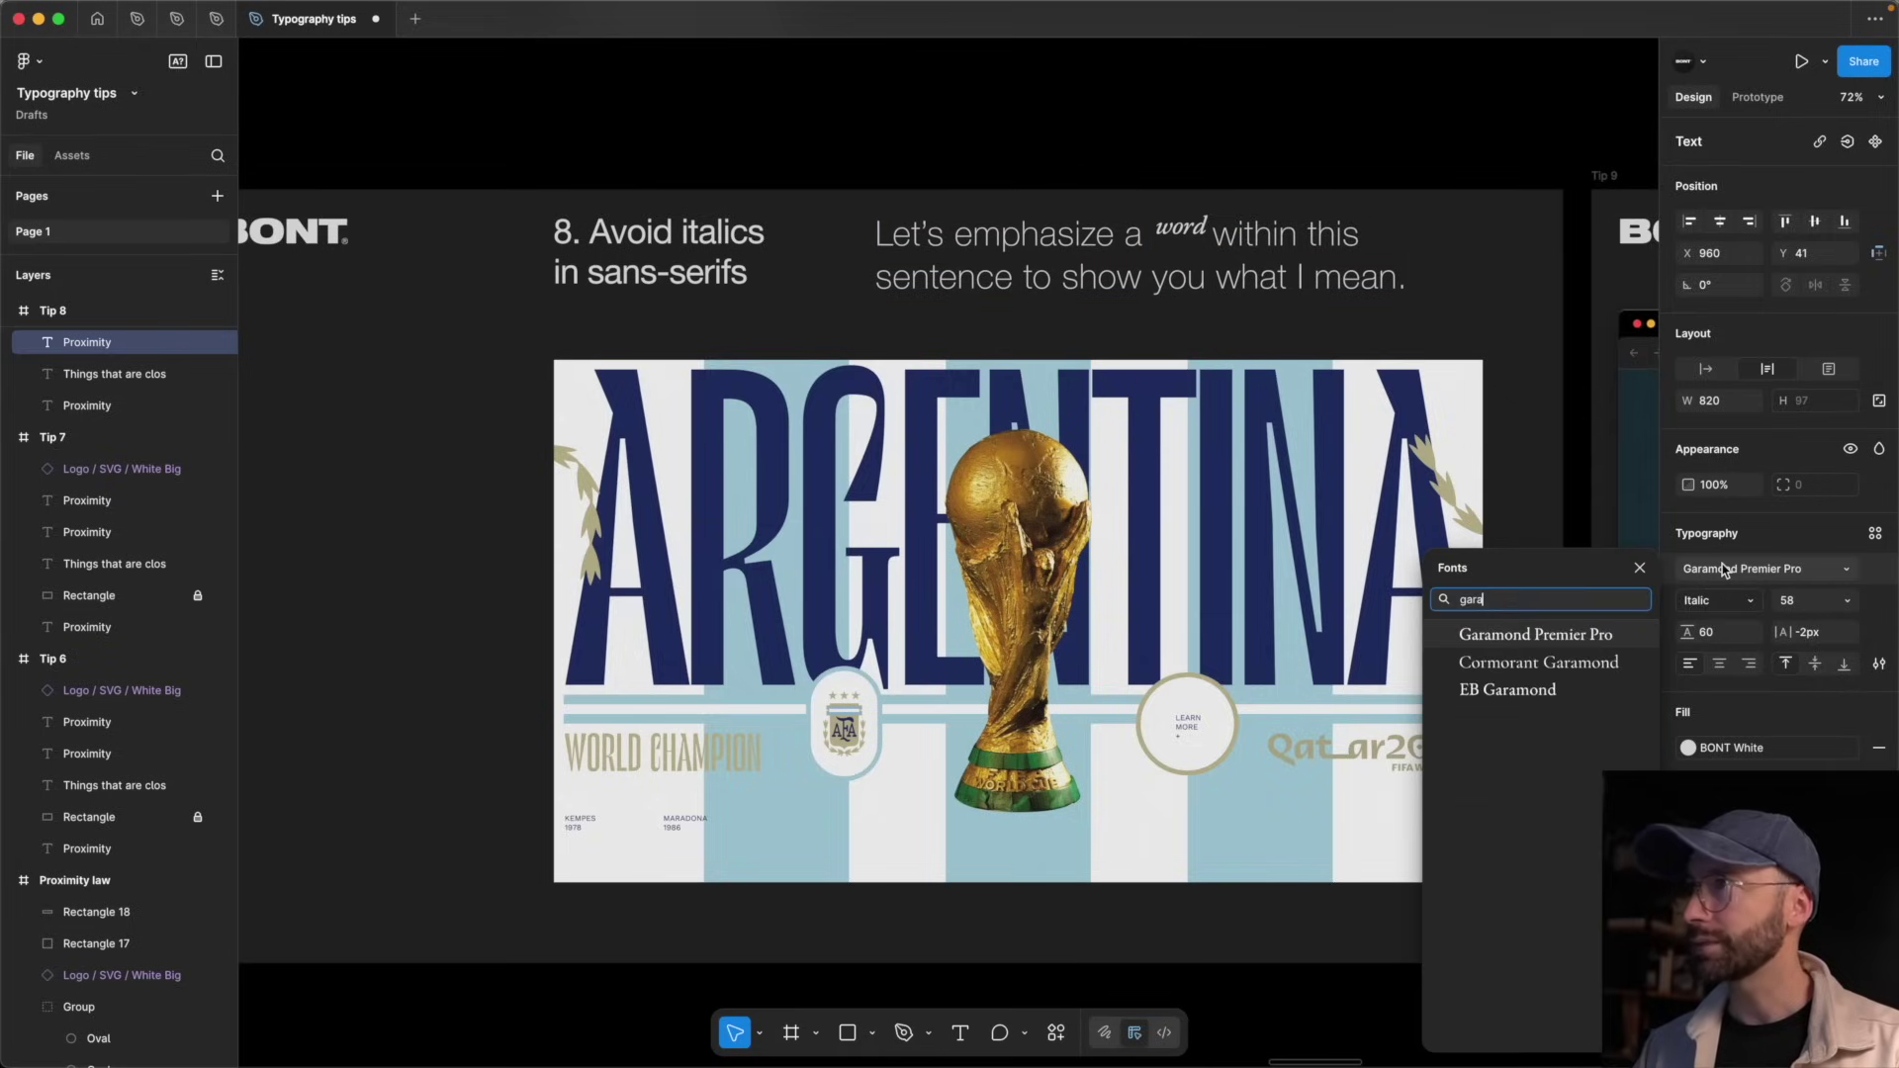
{"action": "key", "text": "Return"}
{"action": "left_click", "coordinate": [1793, 601]}
{"action": "key", "text": "Up"}
{"action": "key", "text": "Up"}
{"action": "key", "text": "Up"}
{"action": "key", "text": "Up"}
{"action": "key", "text": "Up"}
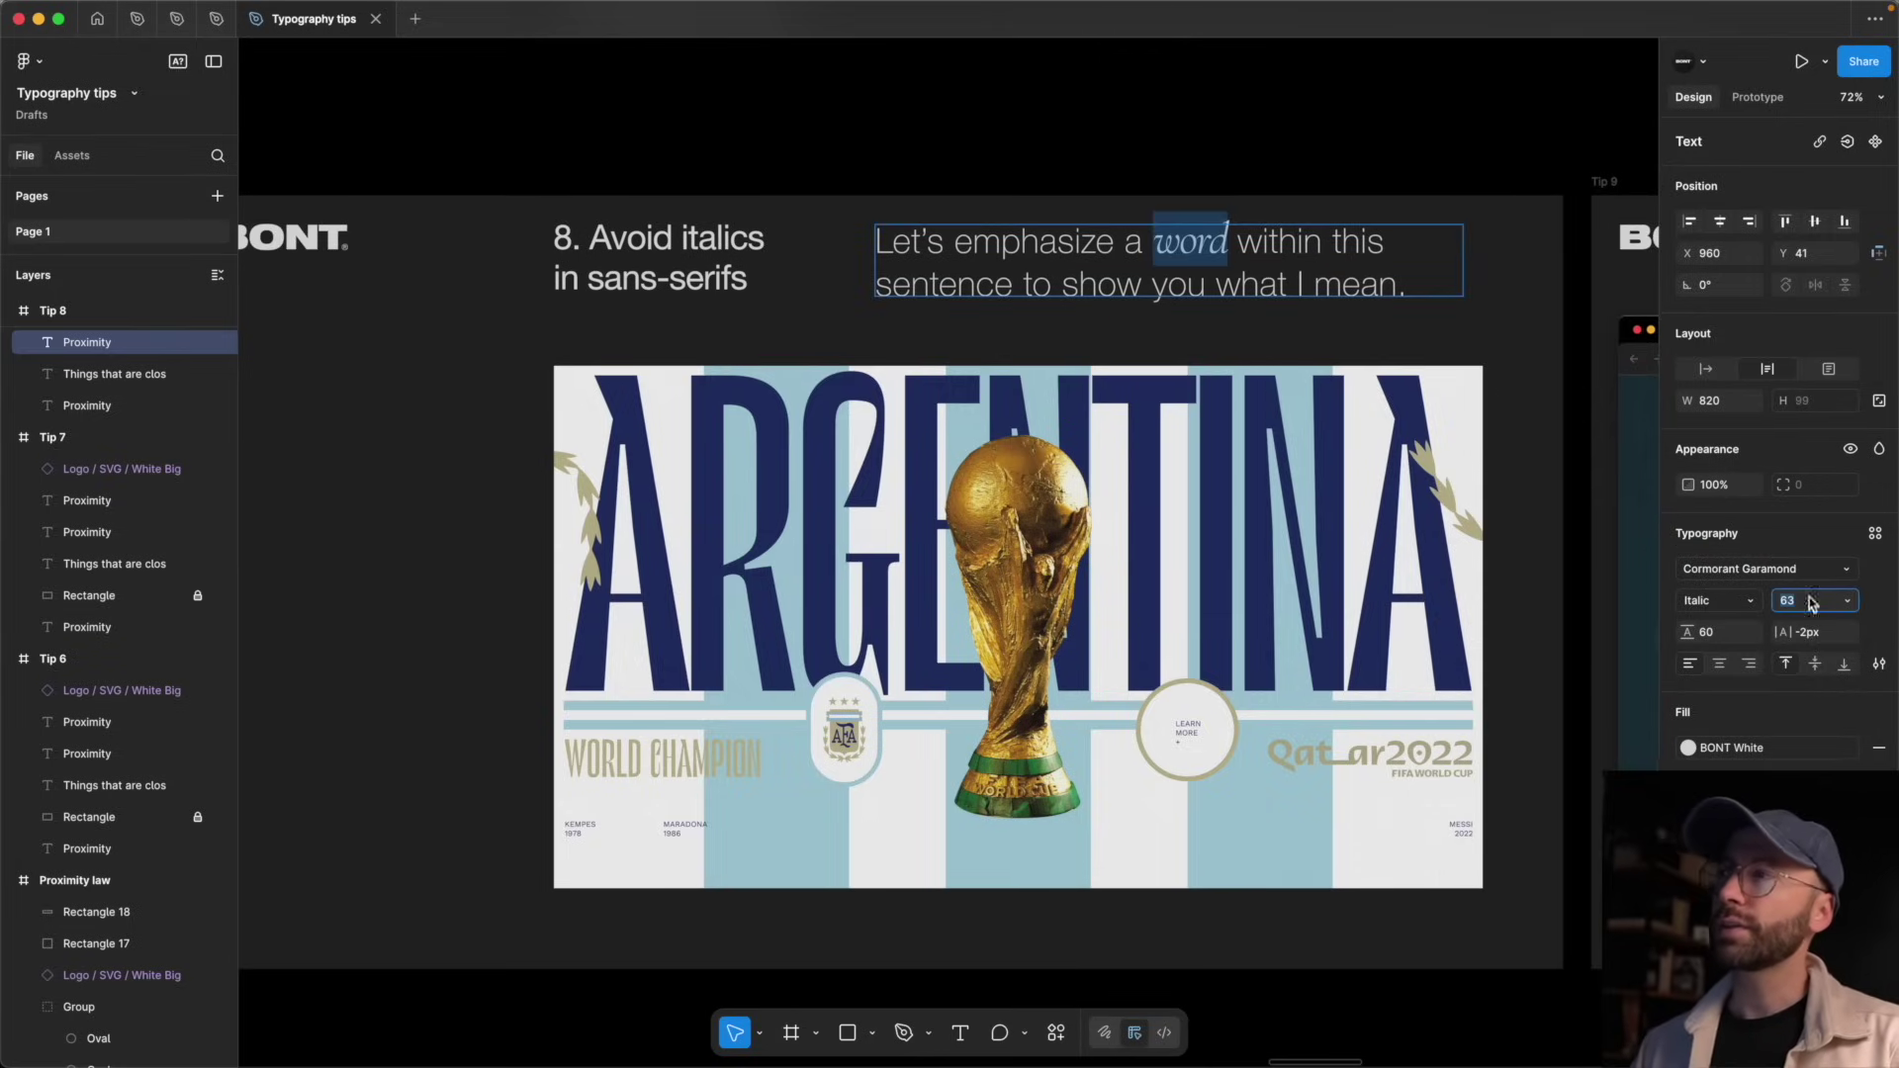
{"action": "left_click", "coordinate": [1714, 600]}
{"action": "left_click", "coordinate": [1741, 670]}
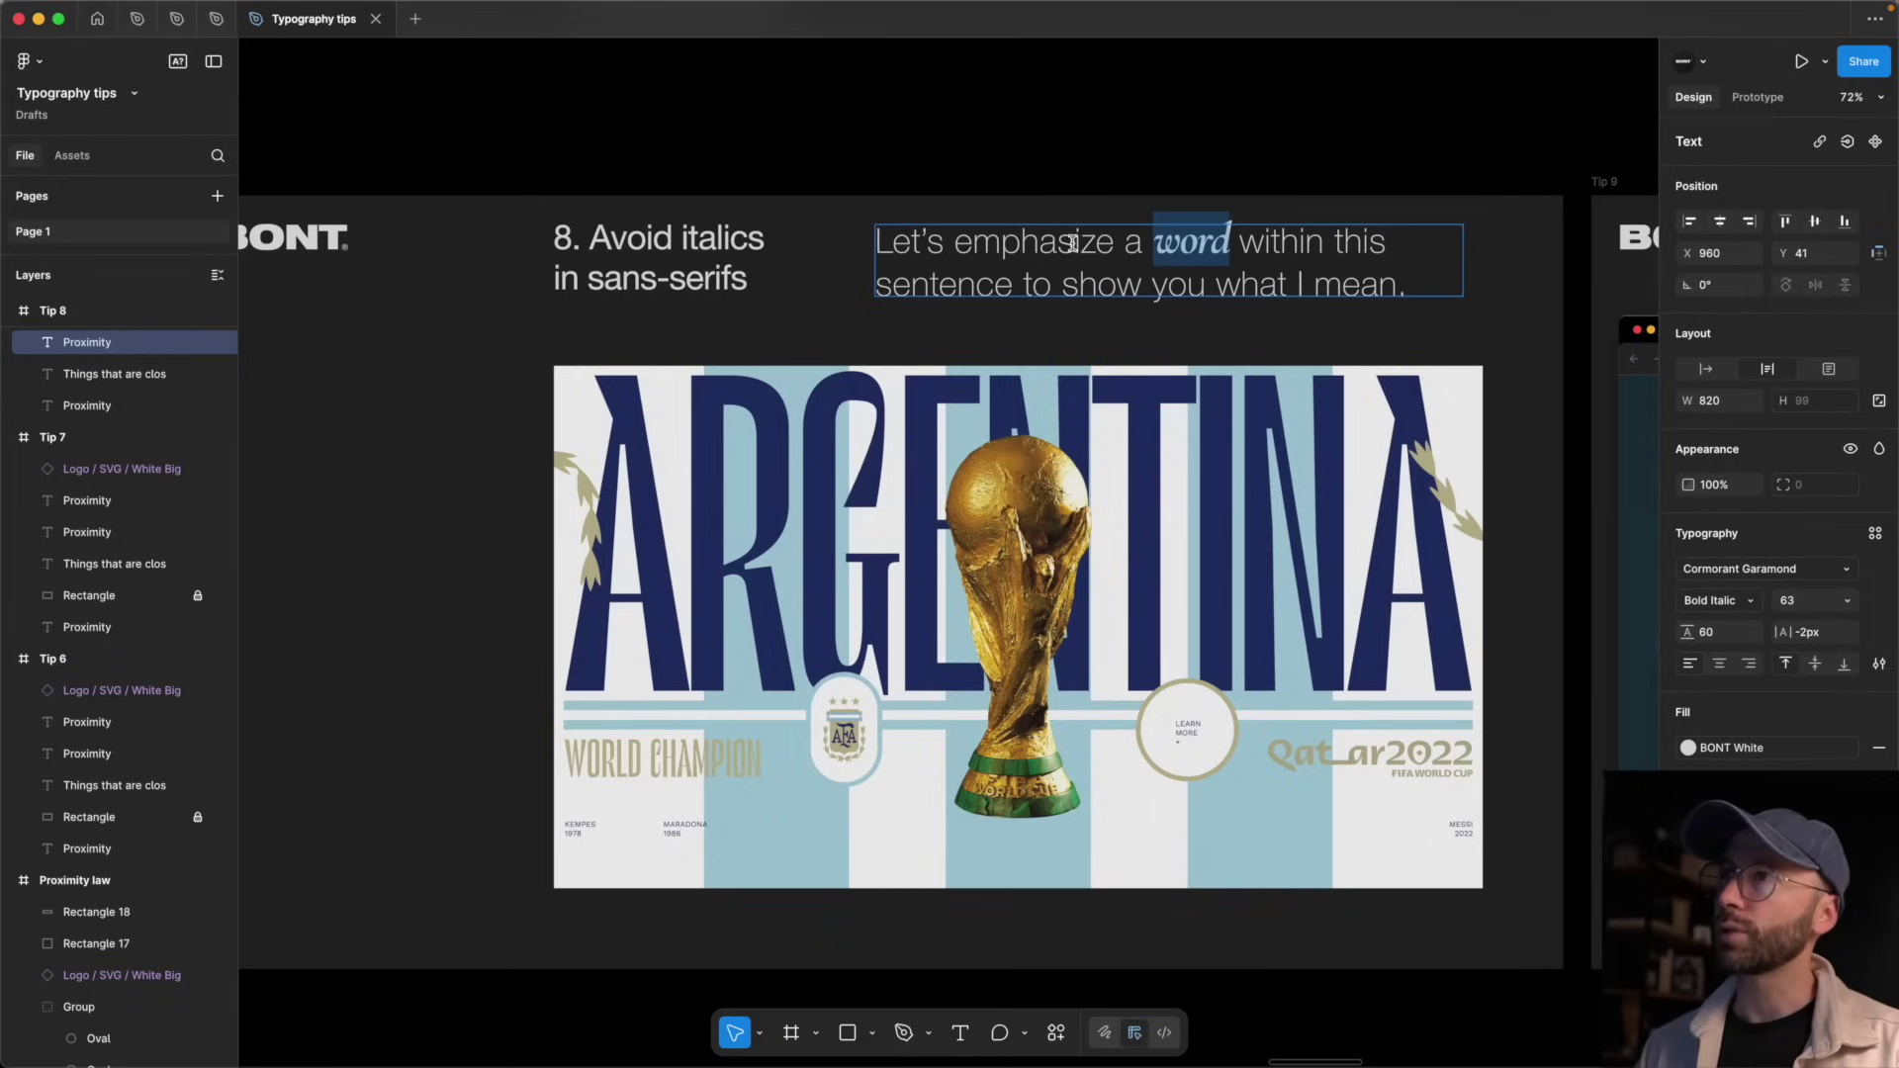
{"action": "left_click", "coordinate": [1716, 600]}
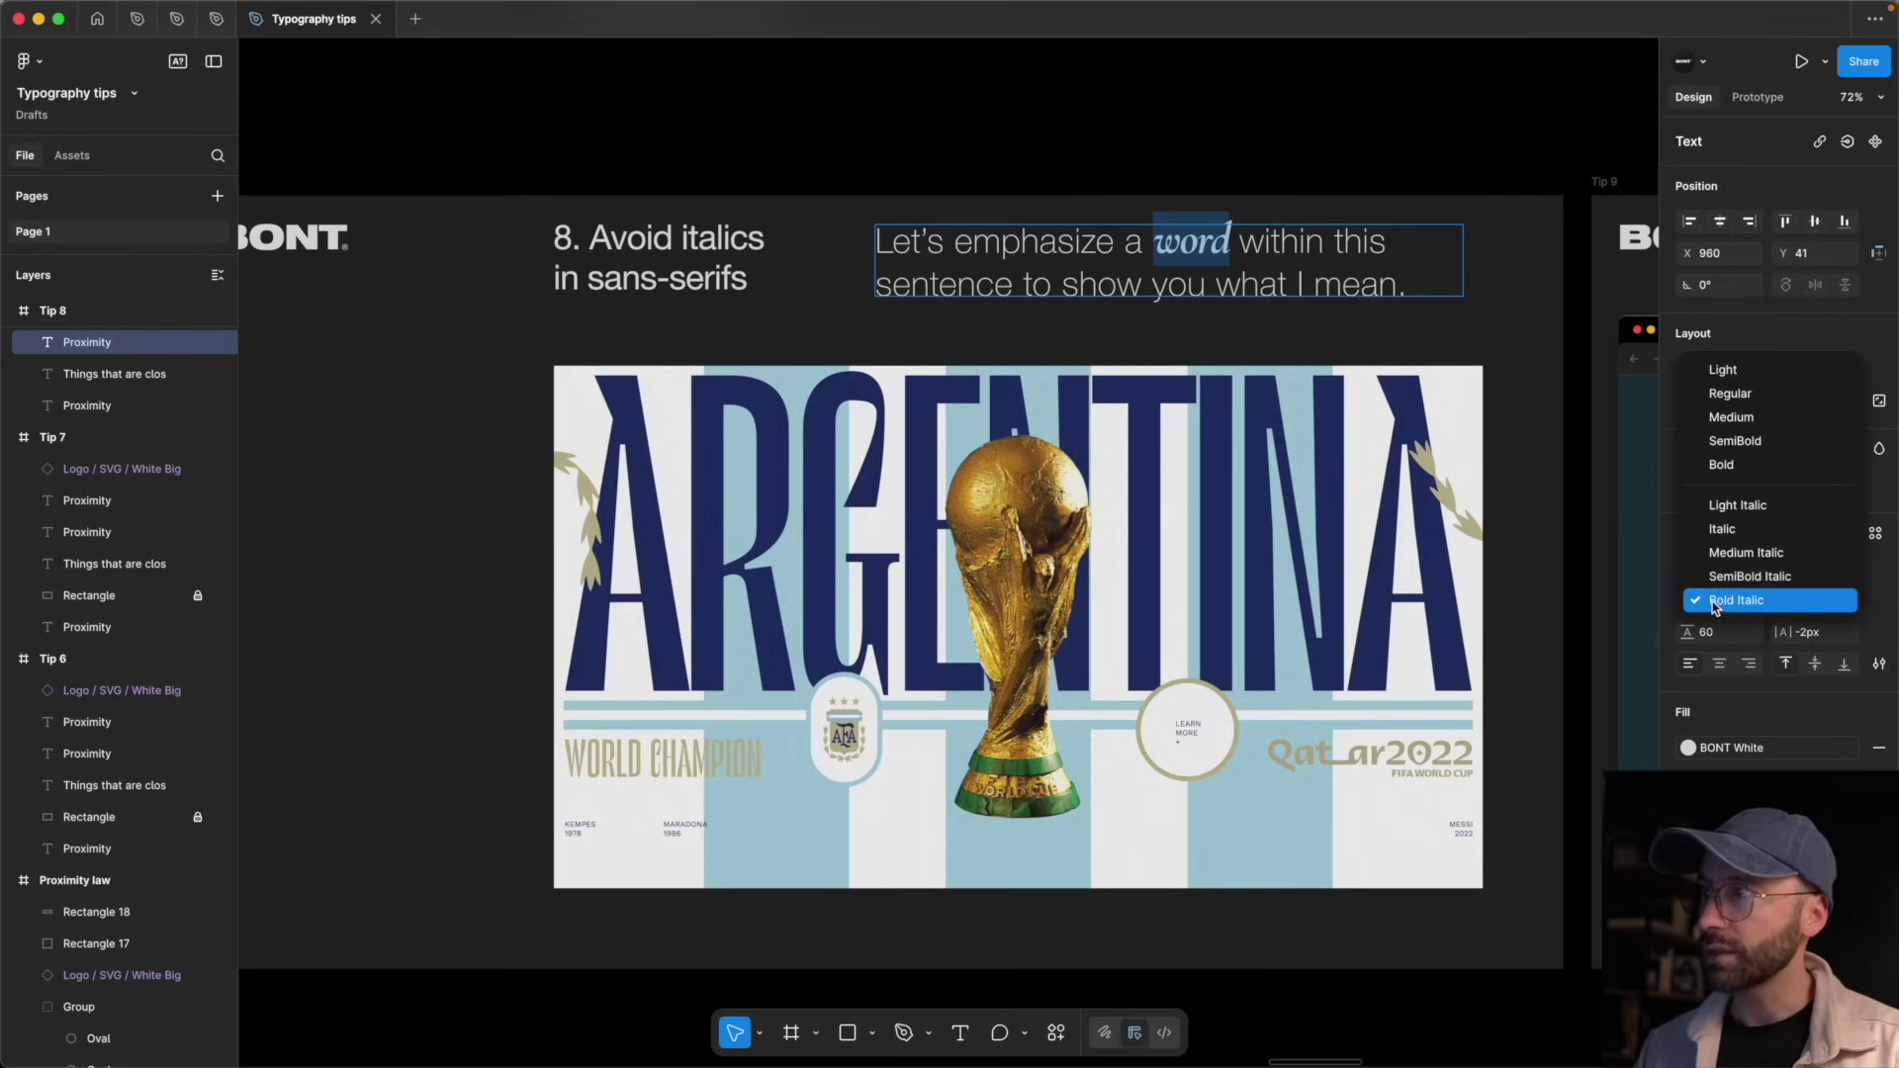
{"action": "left_click", "coordinate": [1726, 536]}
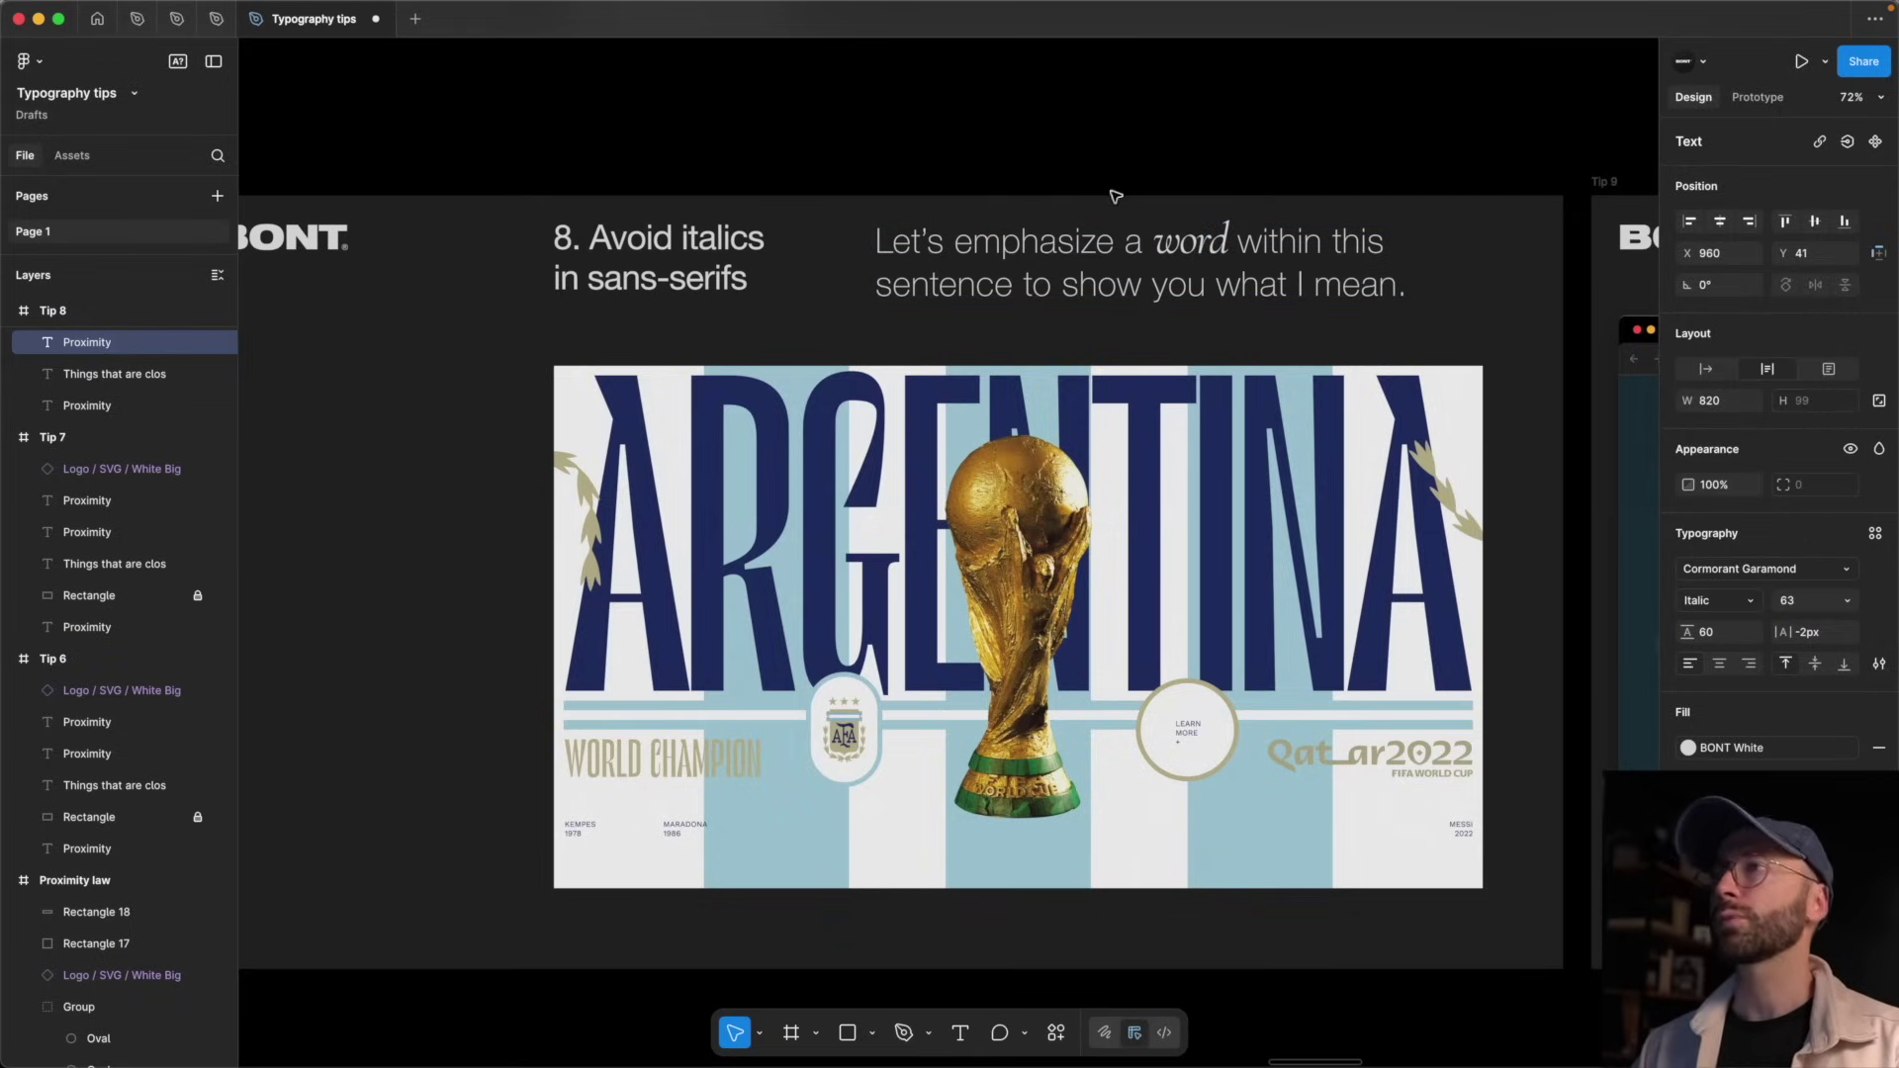
- Deselect the sentence and undo back through Cardo to Helvetica Neue Thin Italic
{"action": "left_click", "coordinate": [1730, 574]}
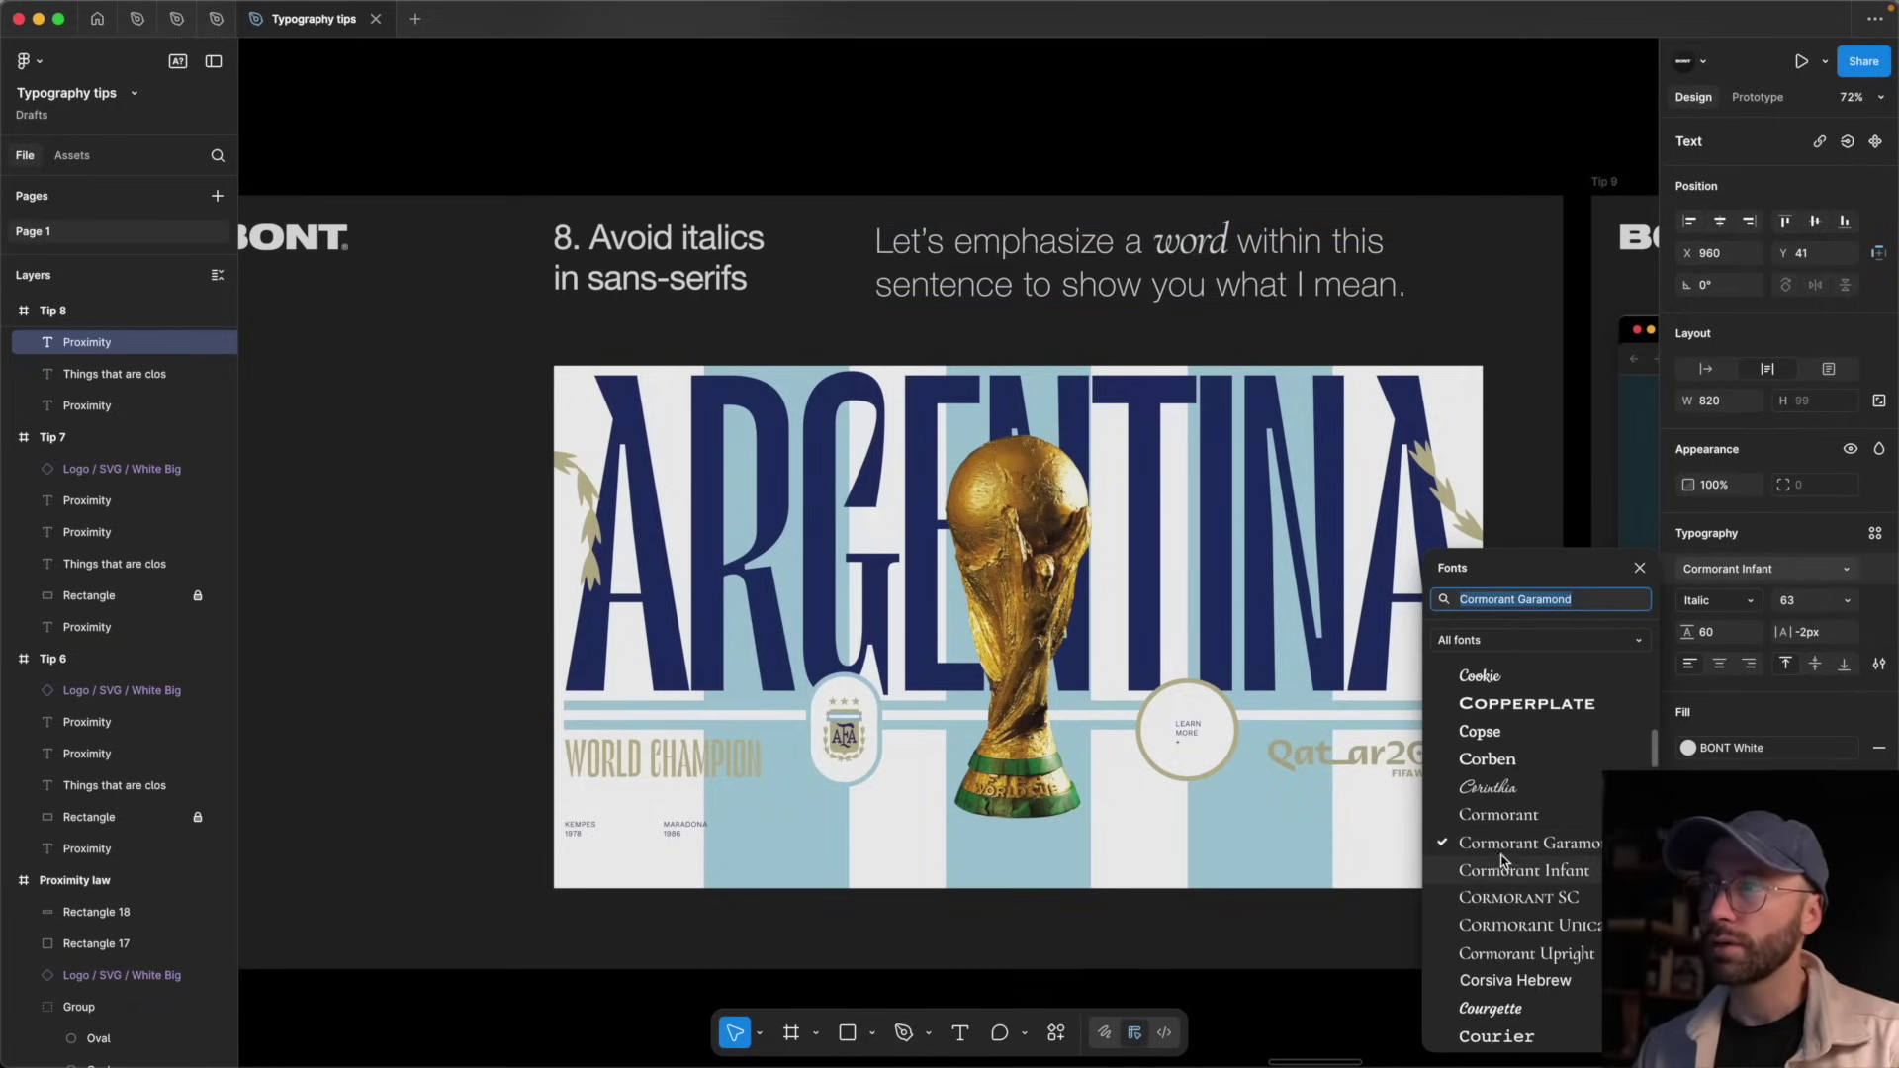
{"action": "left_click", "coordinate": [1274, 152]}
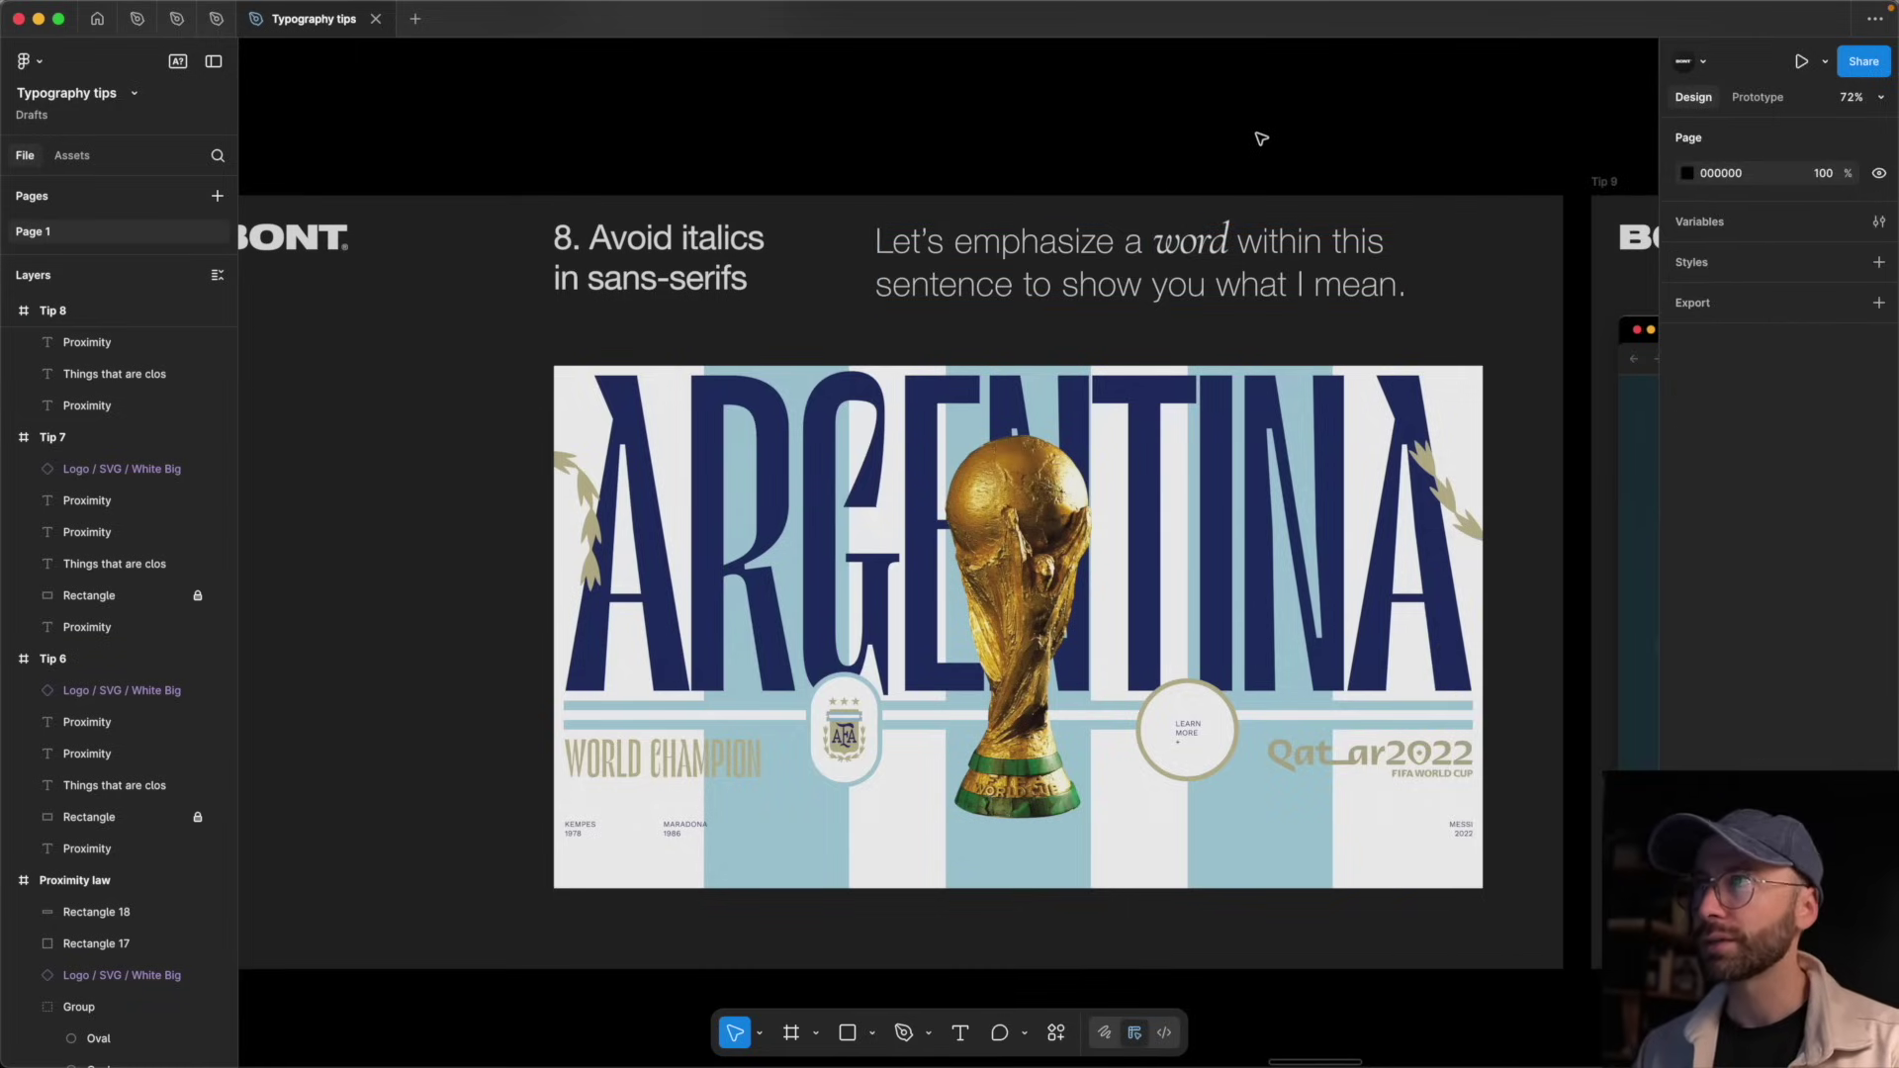
{"action": "key", "text": "ctrl+z"}
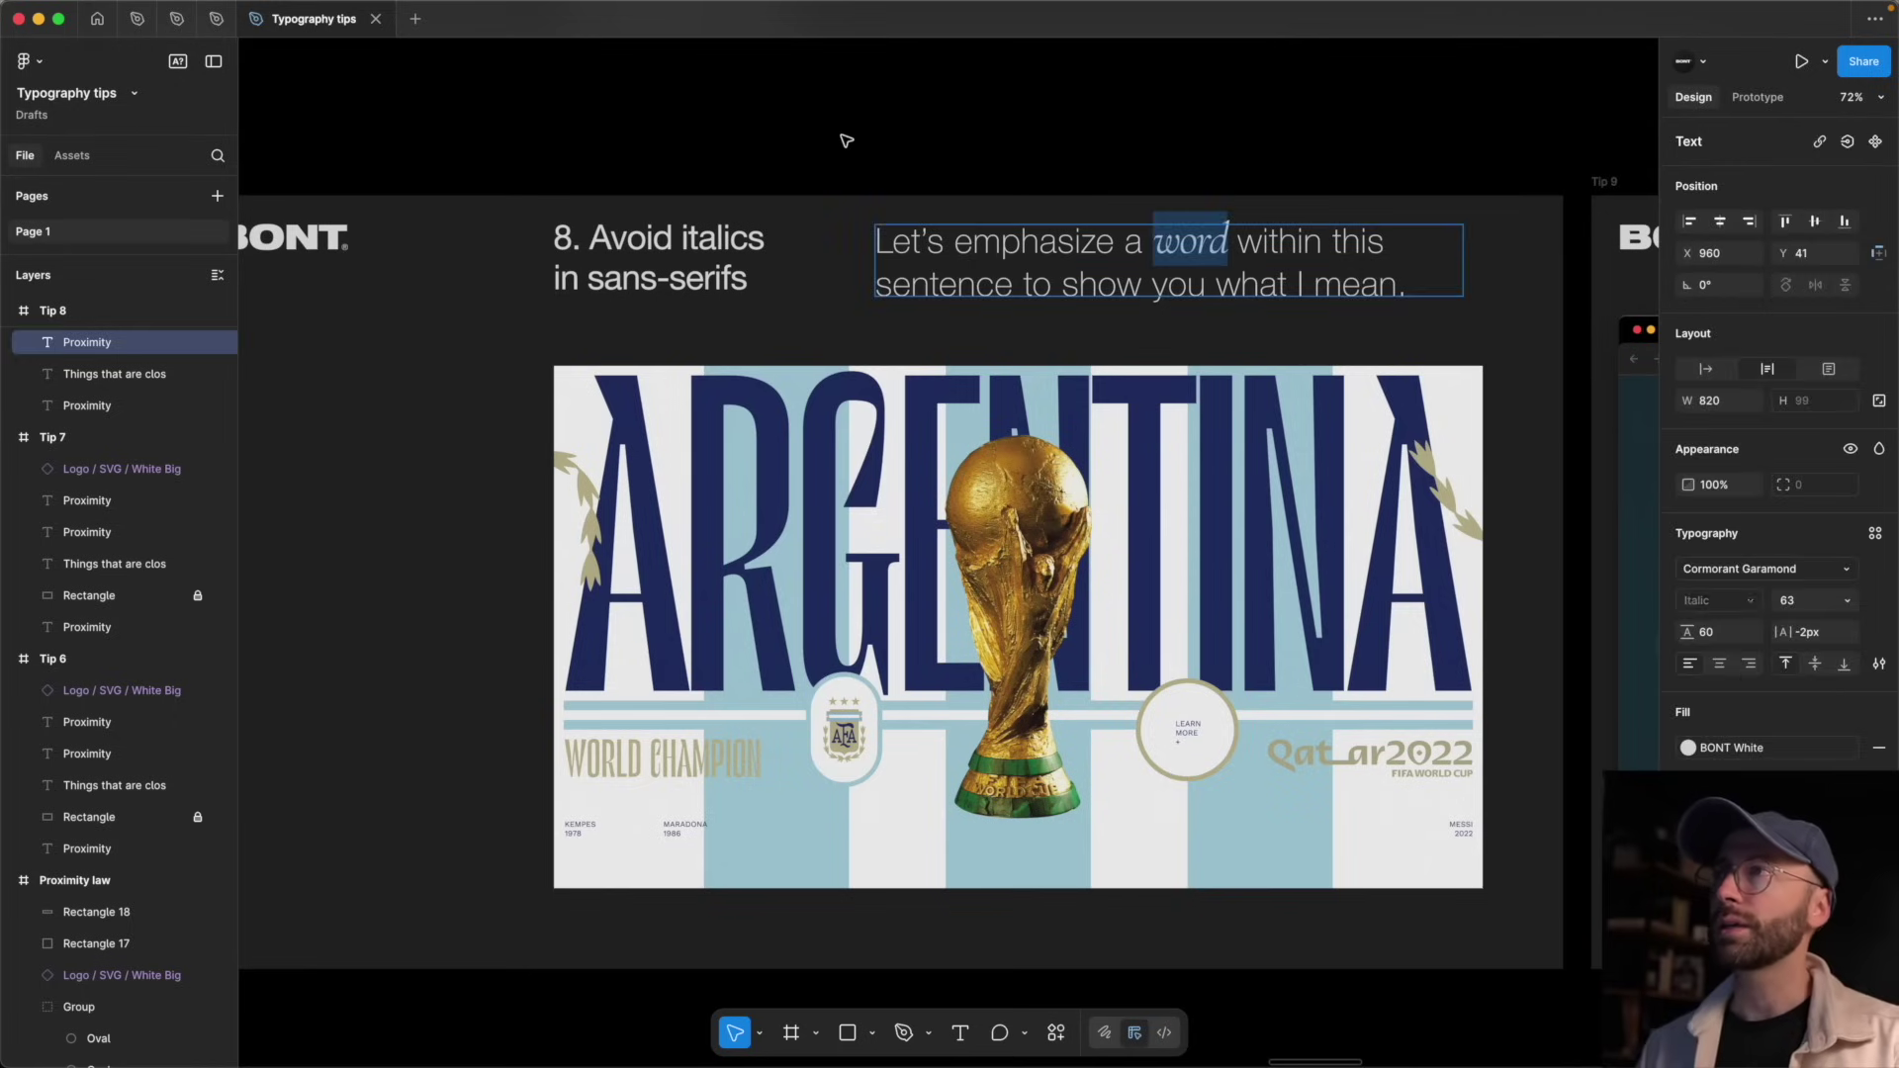
{"action": "key", "text": "ctrl+z"}
{"action": "key", "text": "ctrl+z"}
{"action": "key", "text": "ctrl+z"}
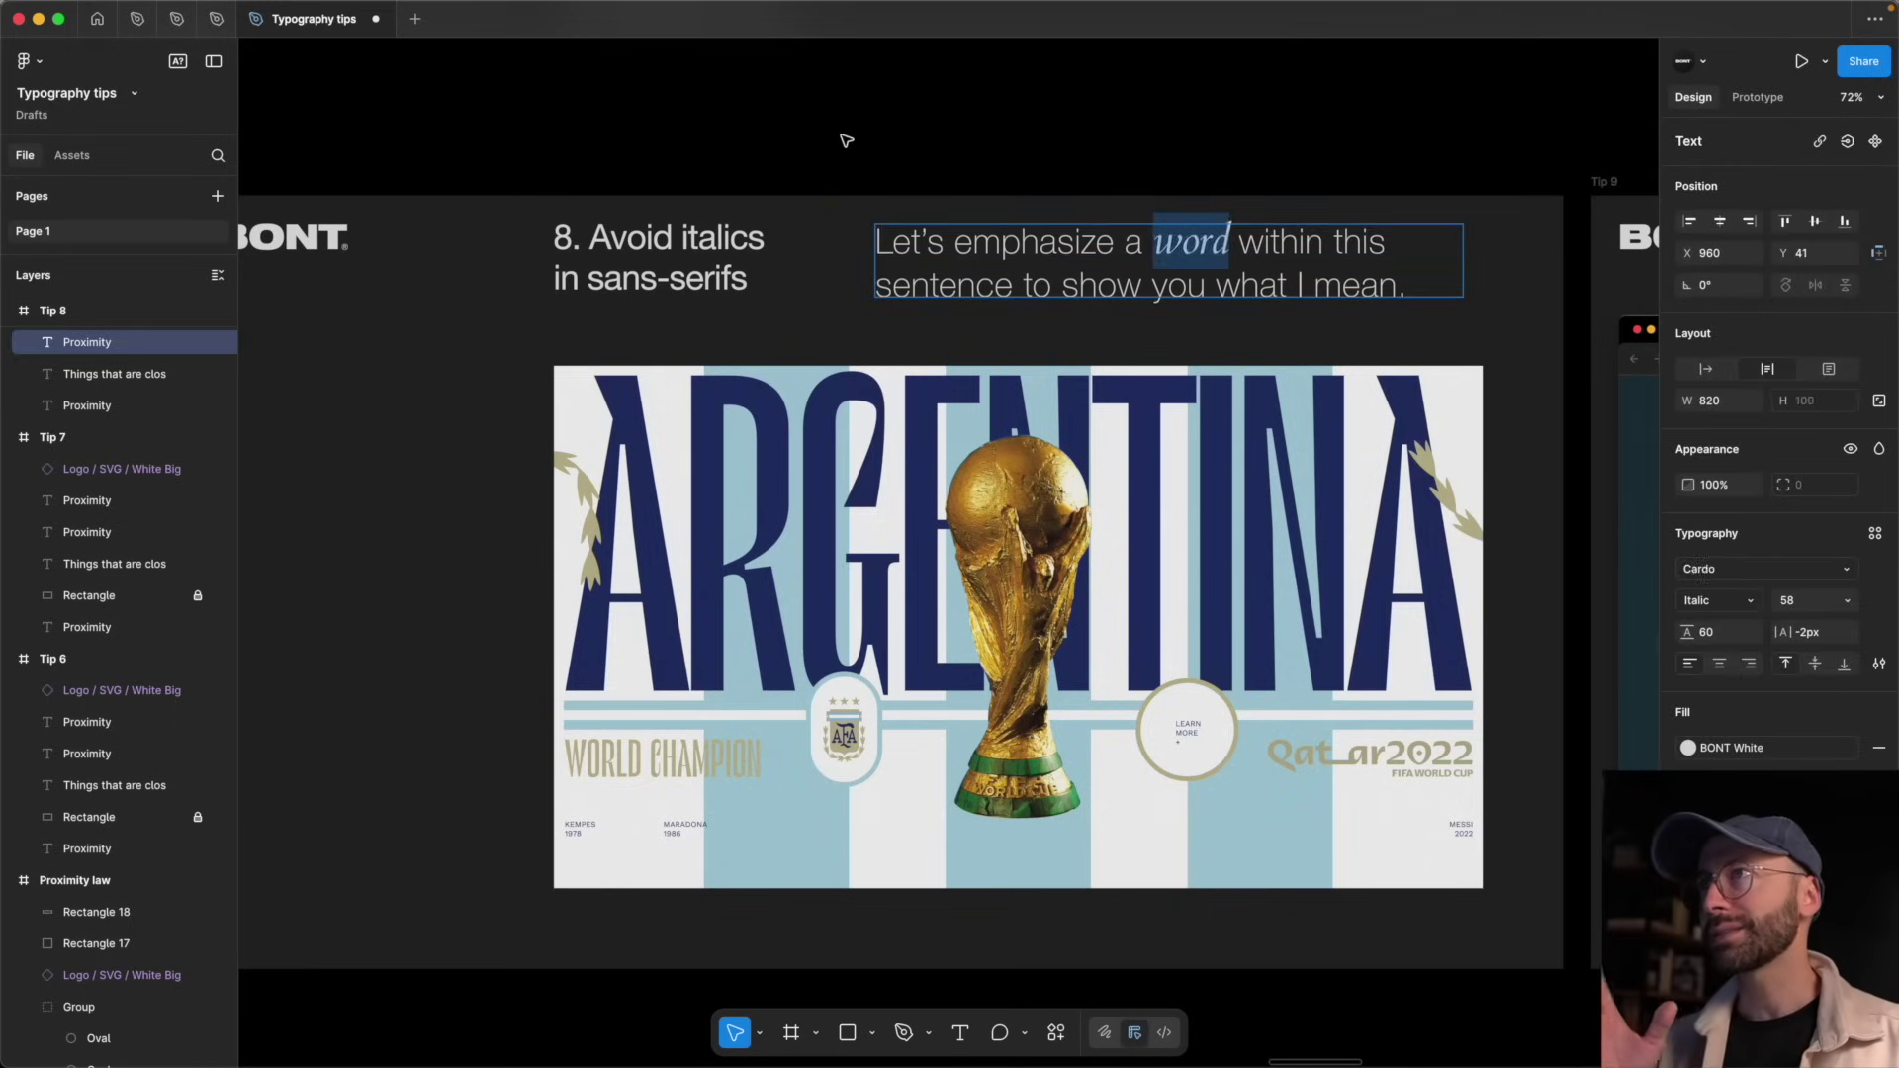
{"action": "key", "text": "ctrl+z"}
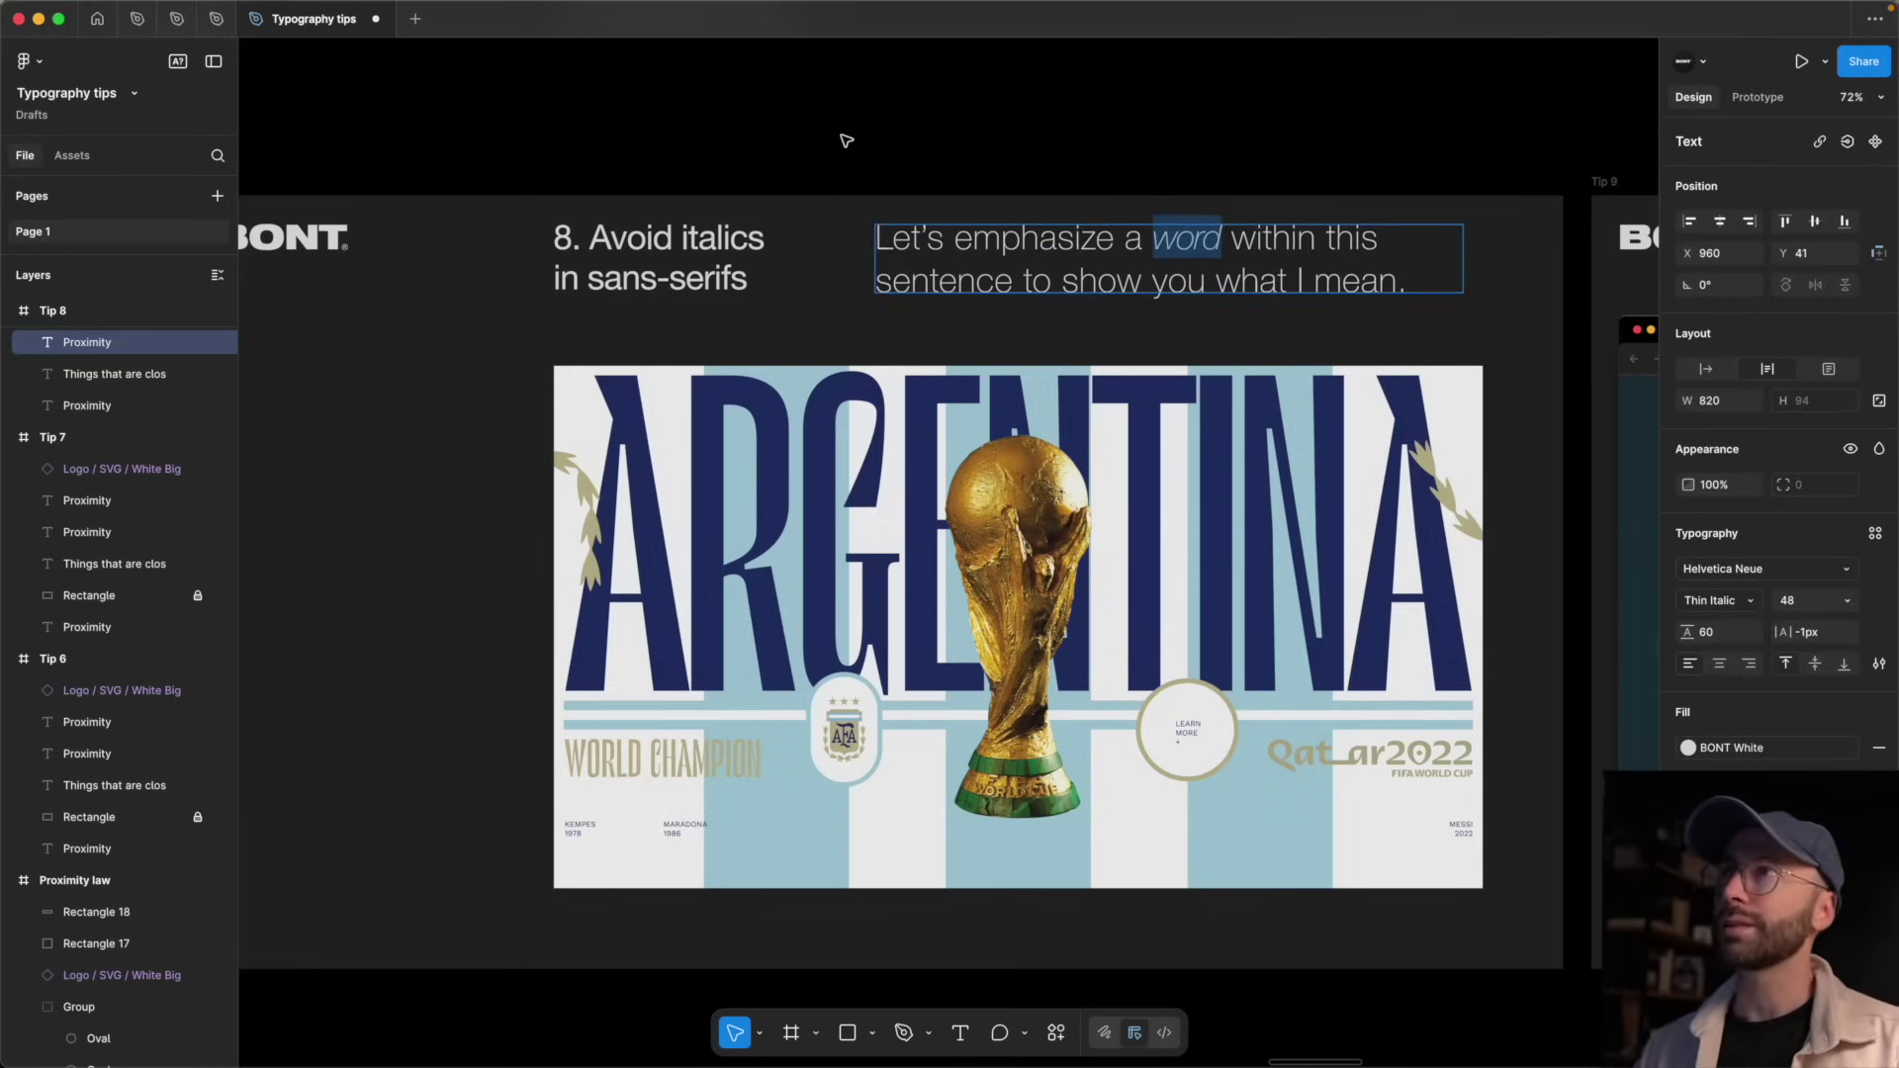
{"action": "left_click", "coordinate": [1185, 131]}
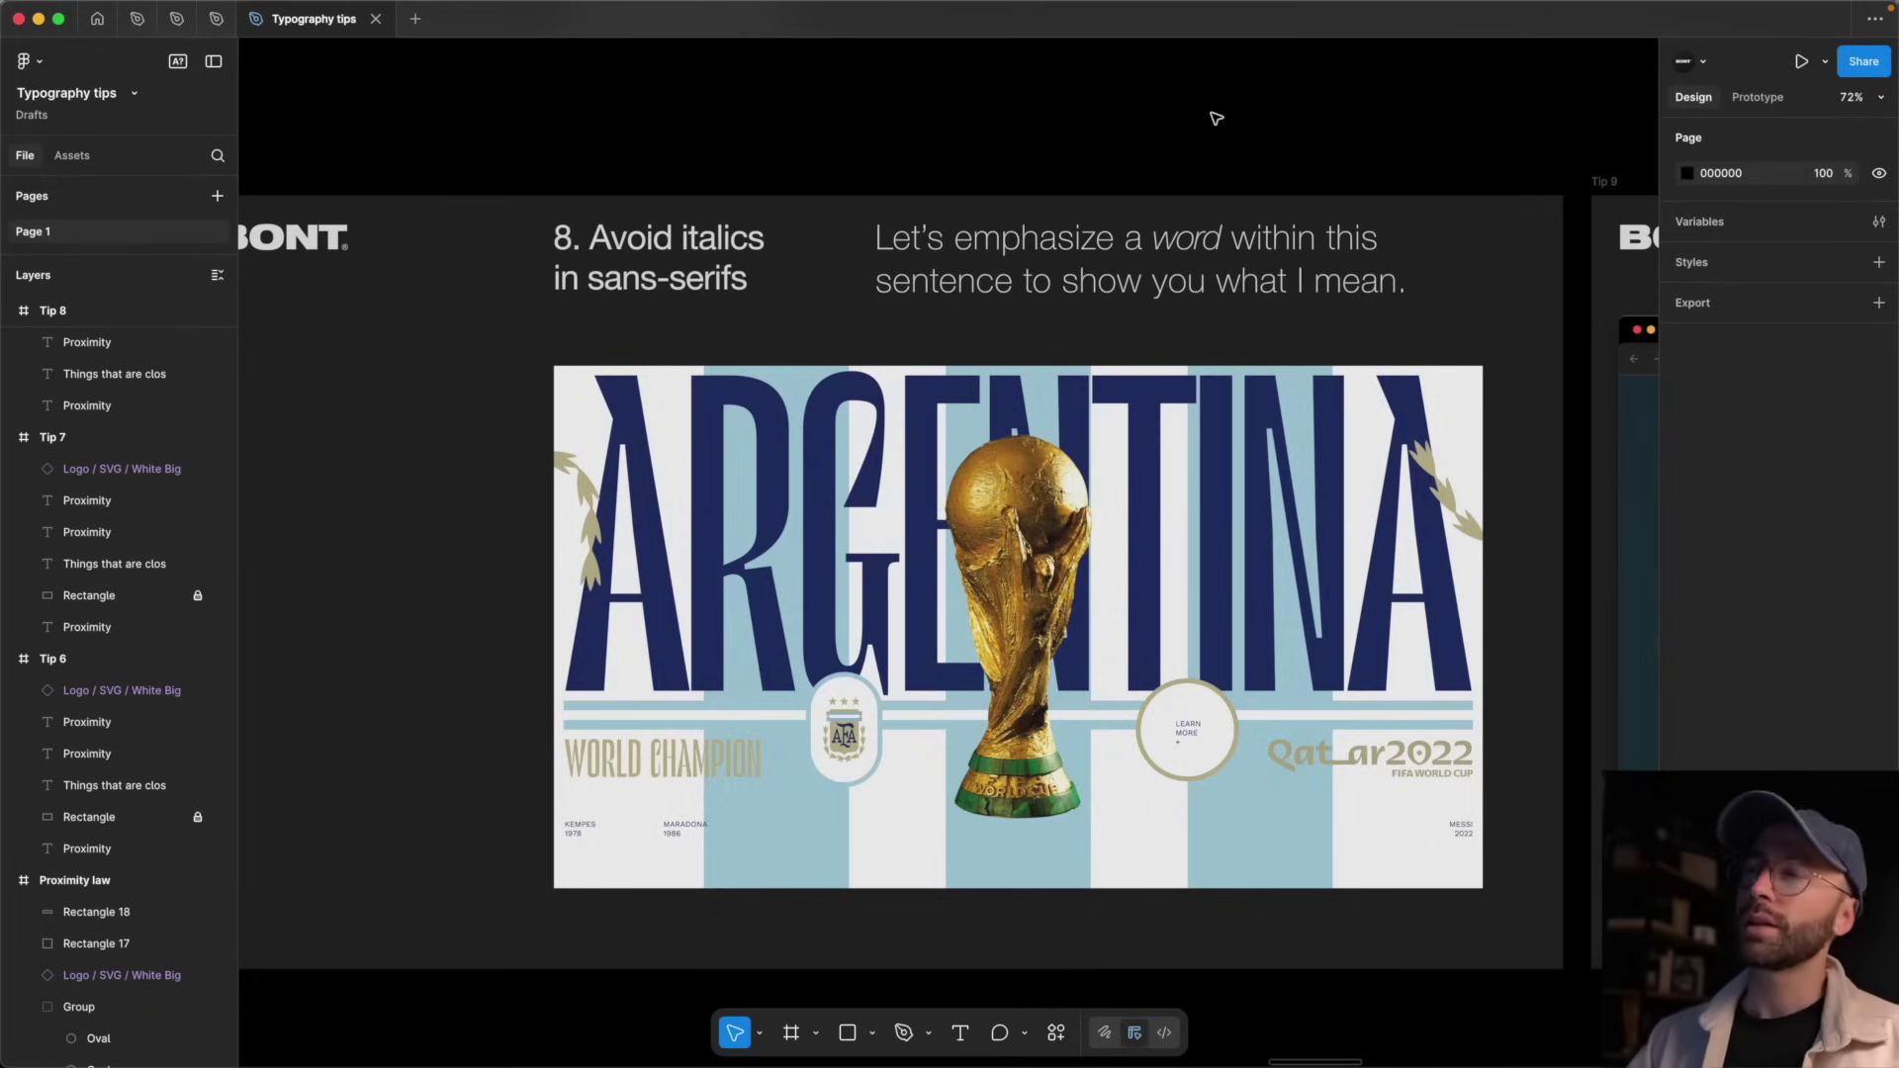
{"action": "key", "text": "shift+p"}
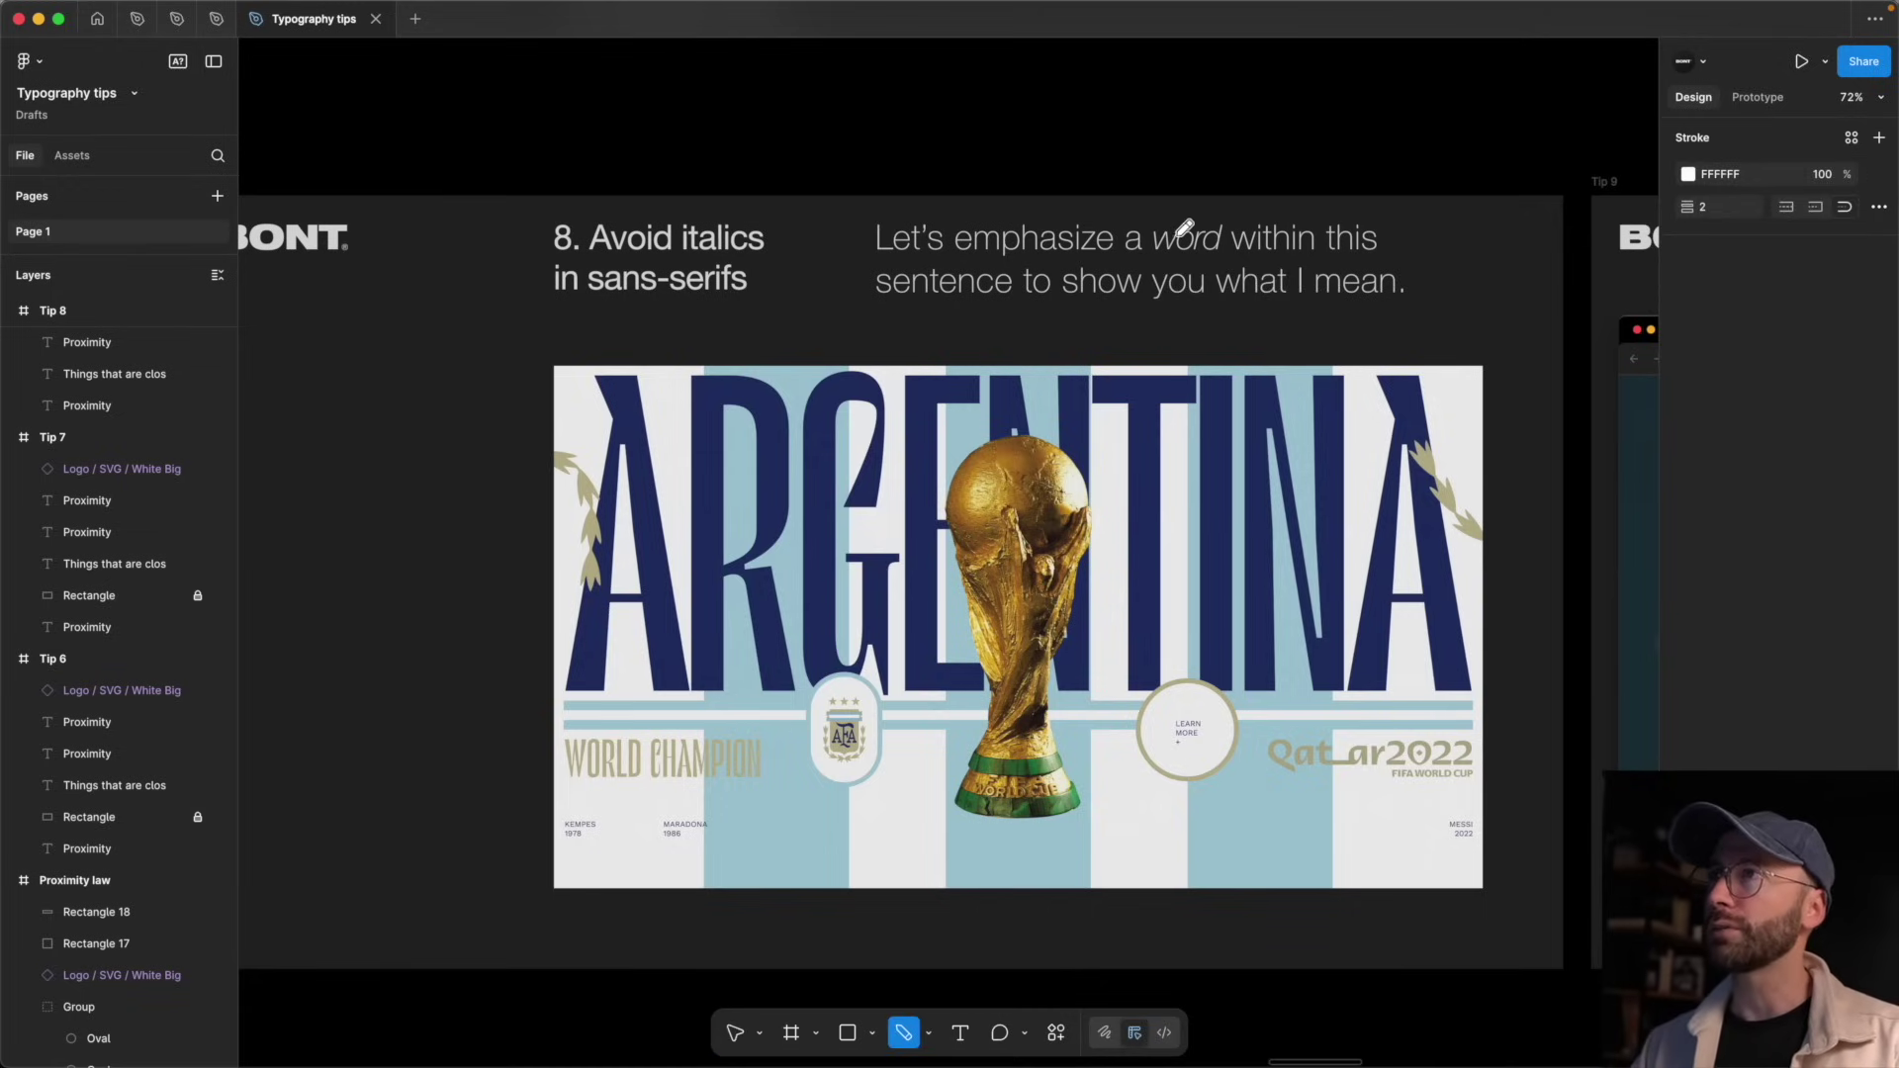
{"action": "mouse_move", "coordinate": [1187, 221]}
{"action": "left_mouse_down"}
{"action": "mouse_move", "coordinate": [1248, 244]}
{"action": "mouse_move", "coordinate": [1198, 225]}
{"action": "left_mouse_up"}
{"action": "key", "text": "Delete"}
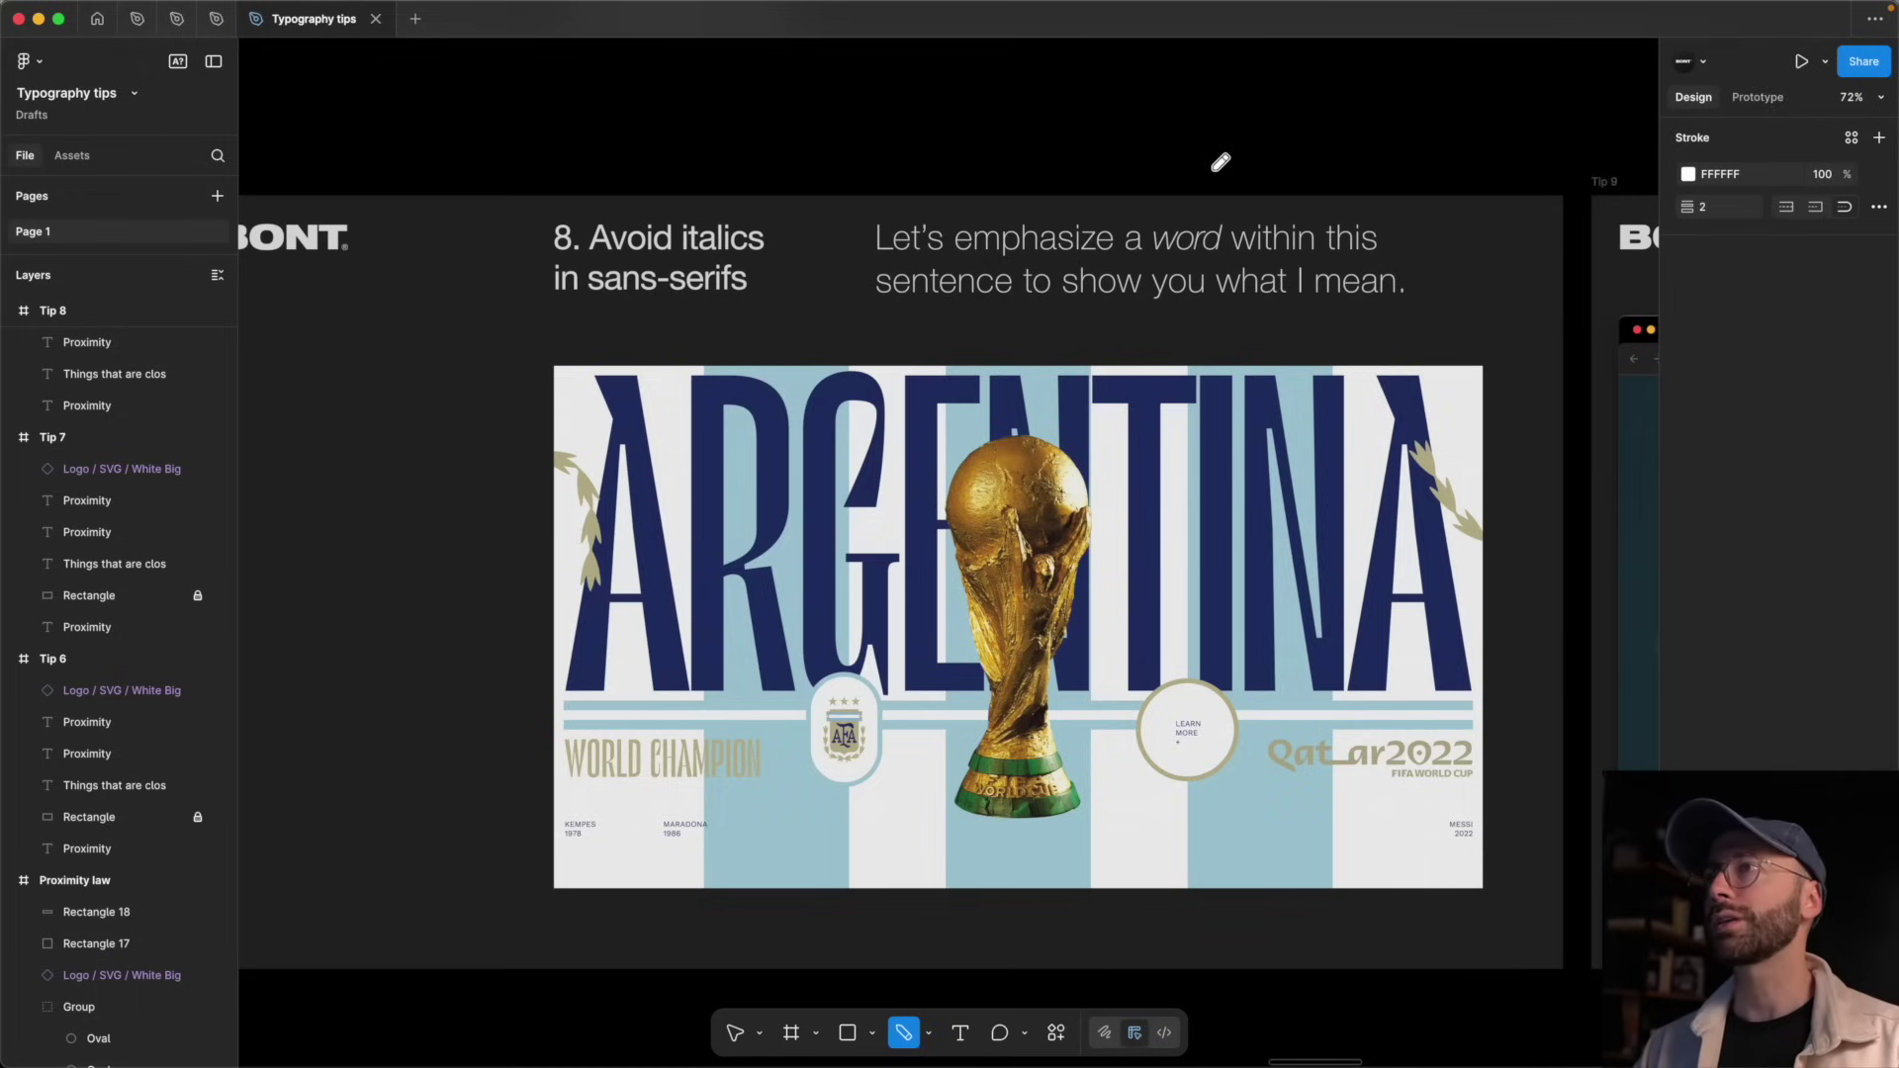
{"action": "key", "text": "v"}
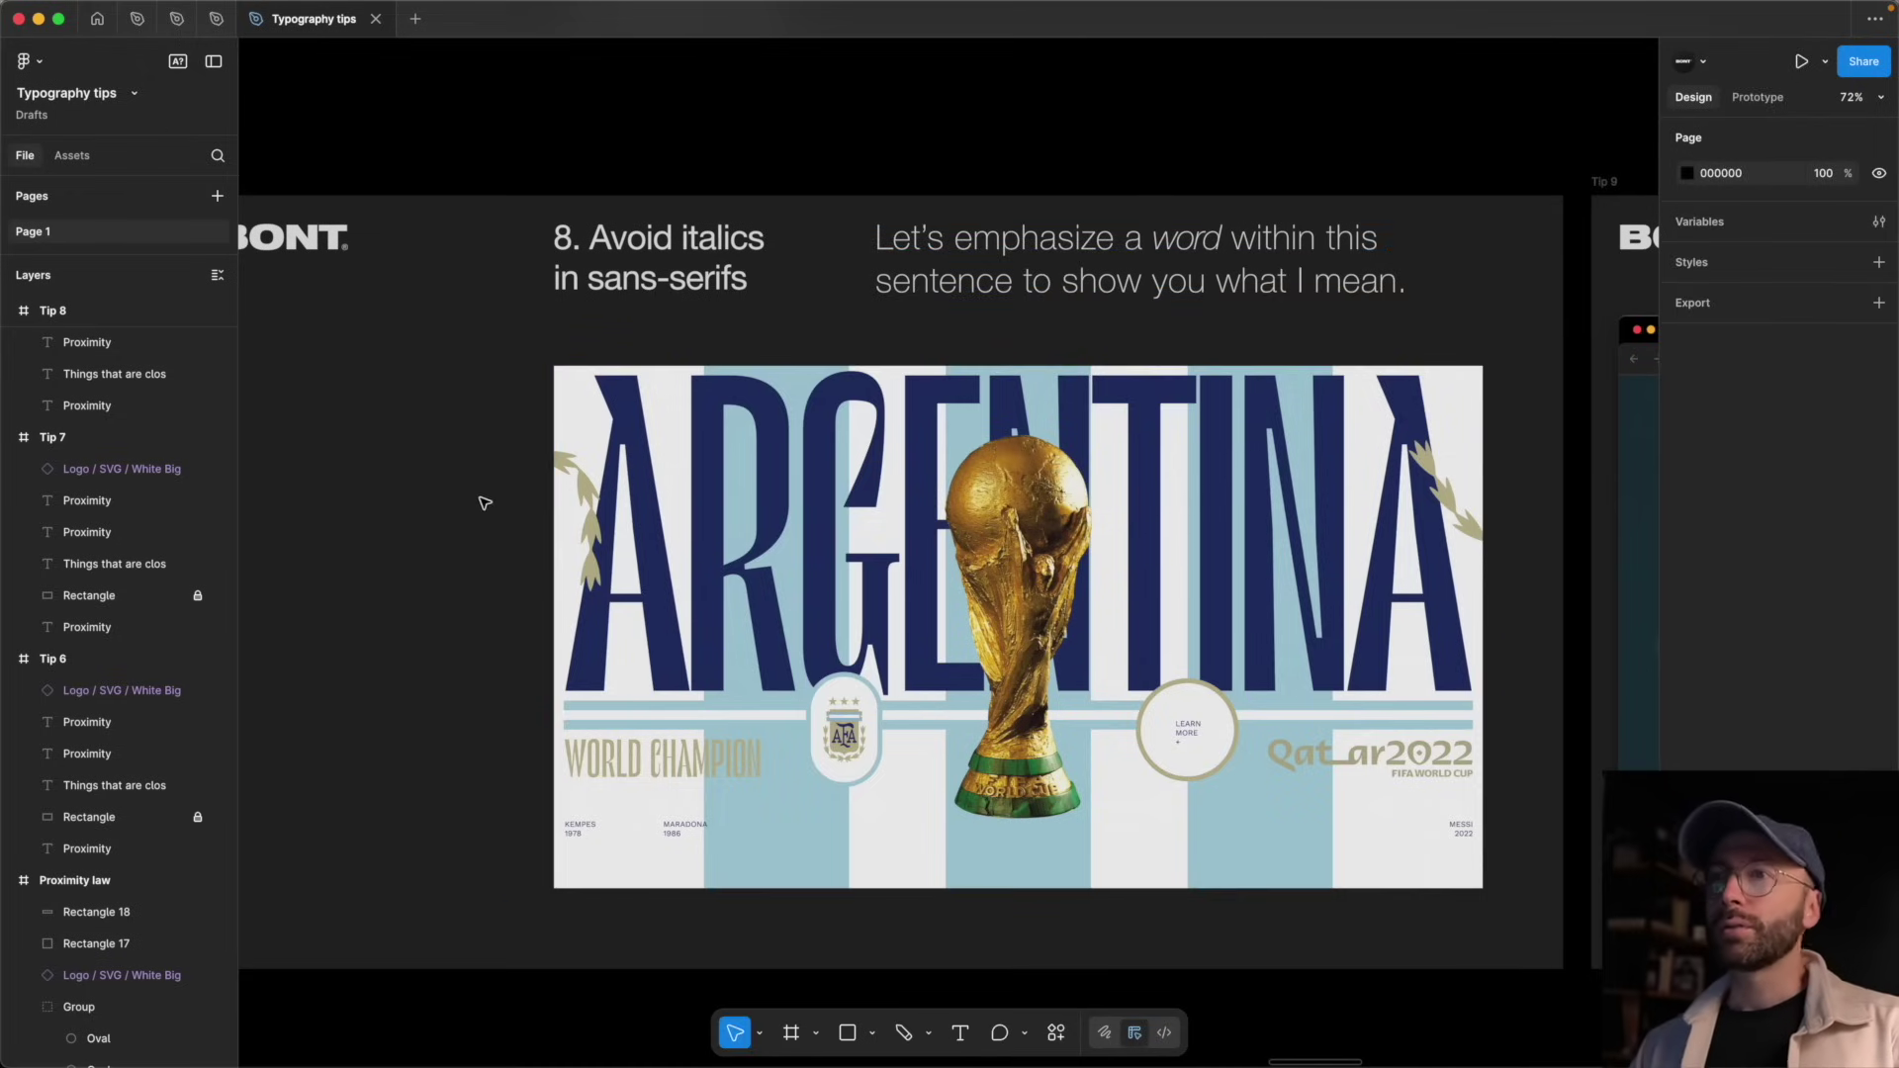
- Hide the Figma interface to present the italics slide on a clean canvas
{"action": "left_click_drag", "start_coordinate": [488, 415], "coordinate": [1238, 806]}
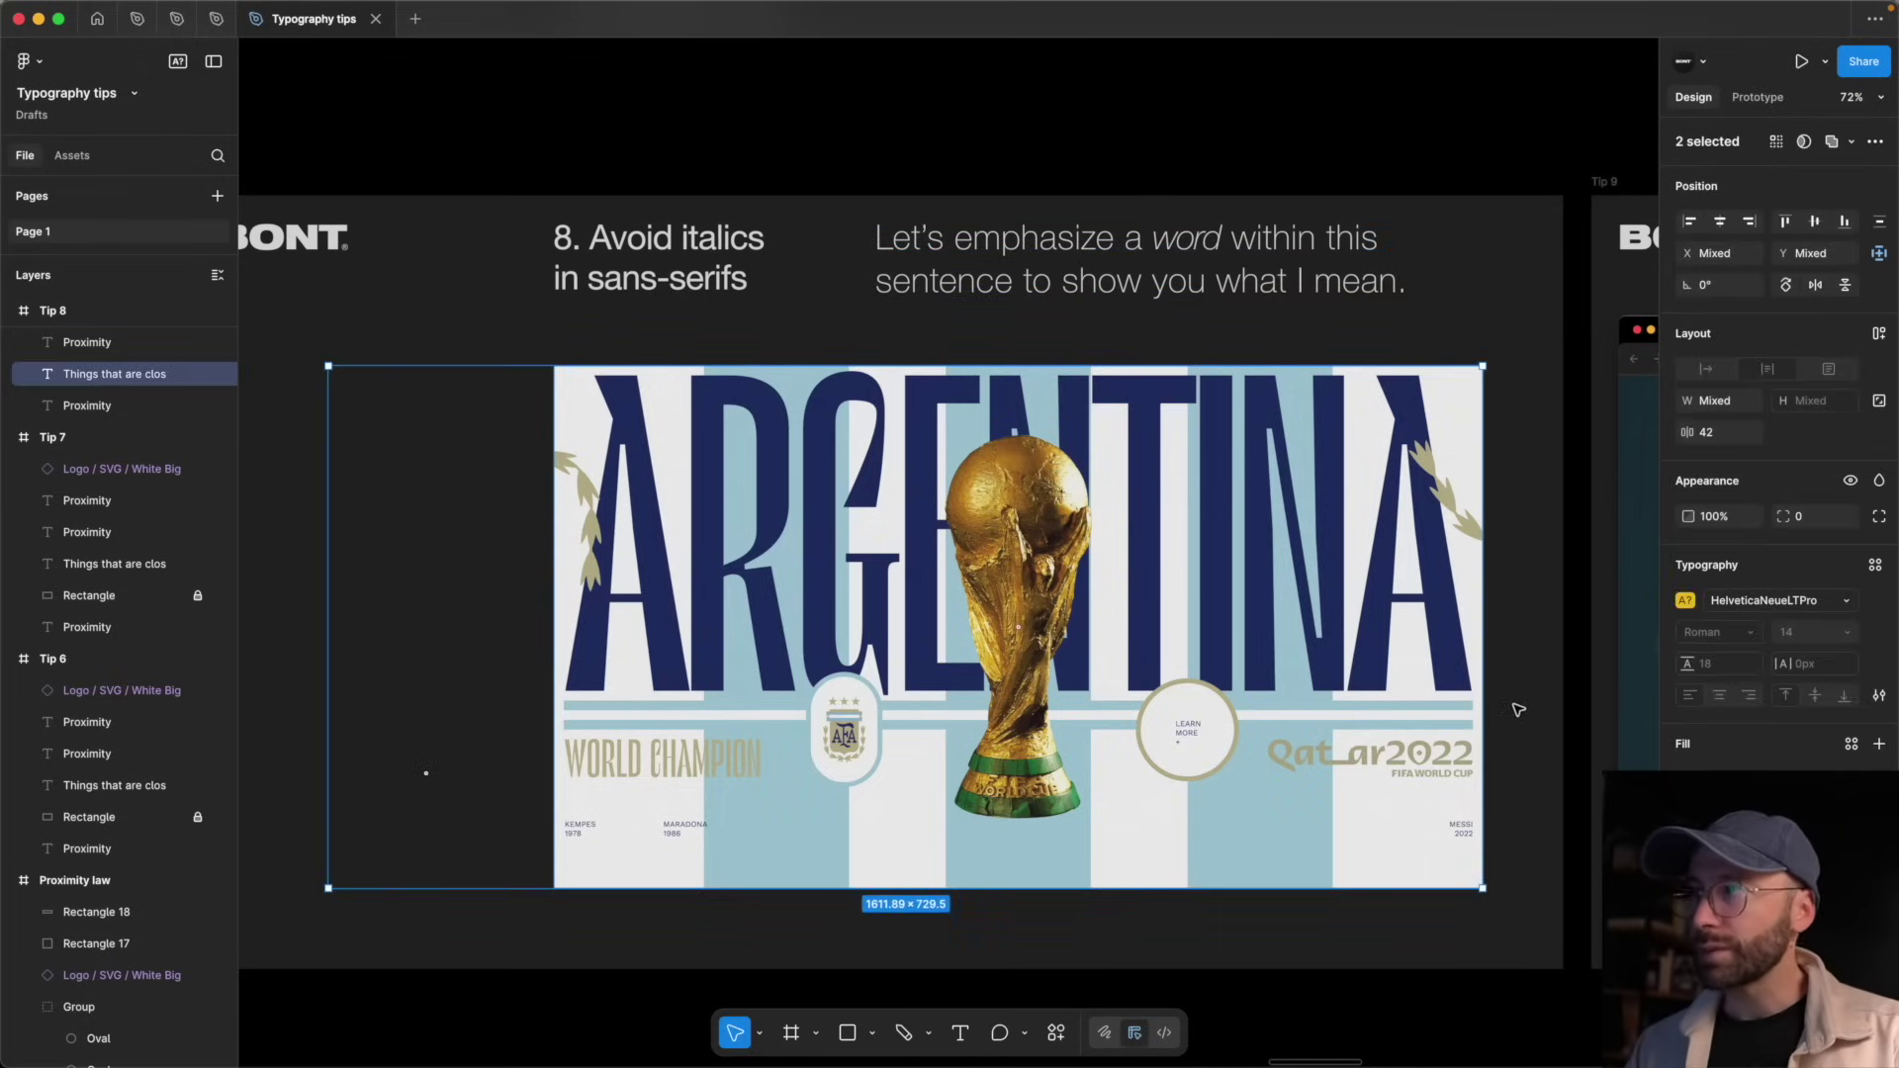
{"action": "left_click", "coordinate": [1552, 679]}
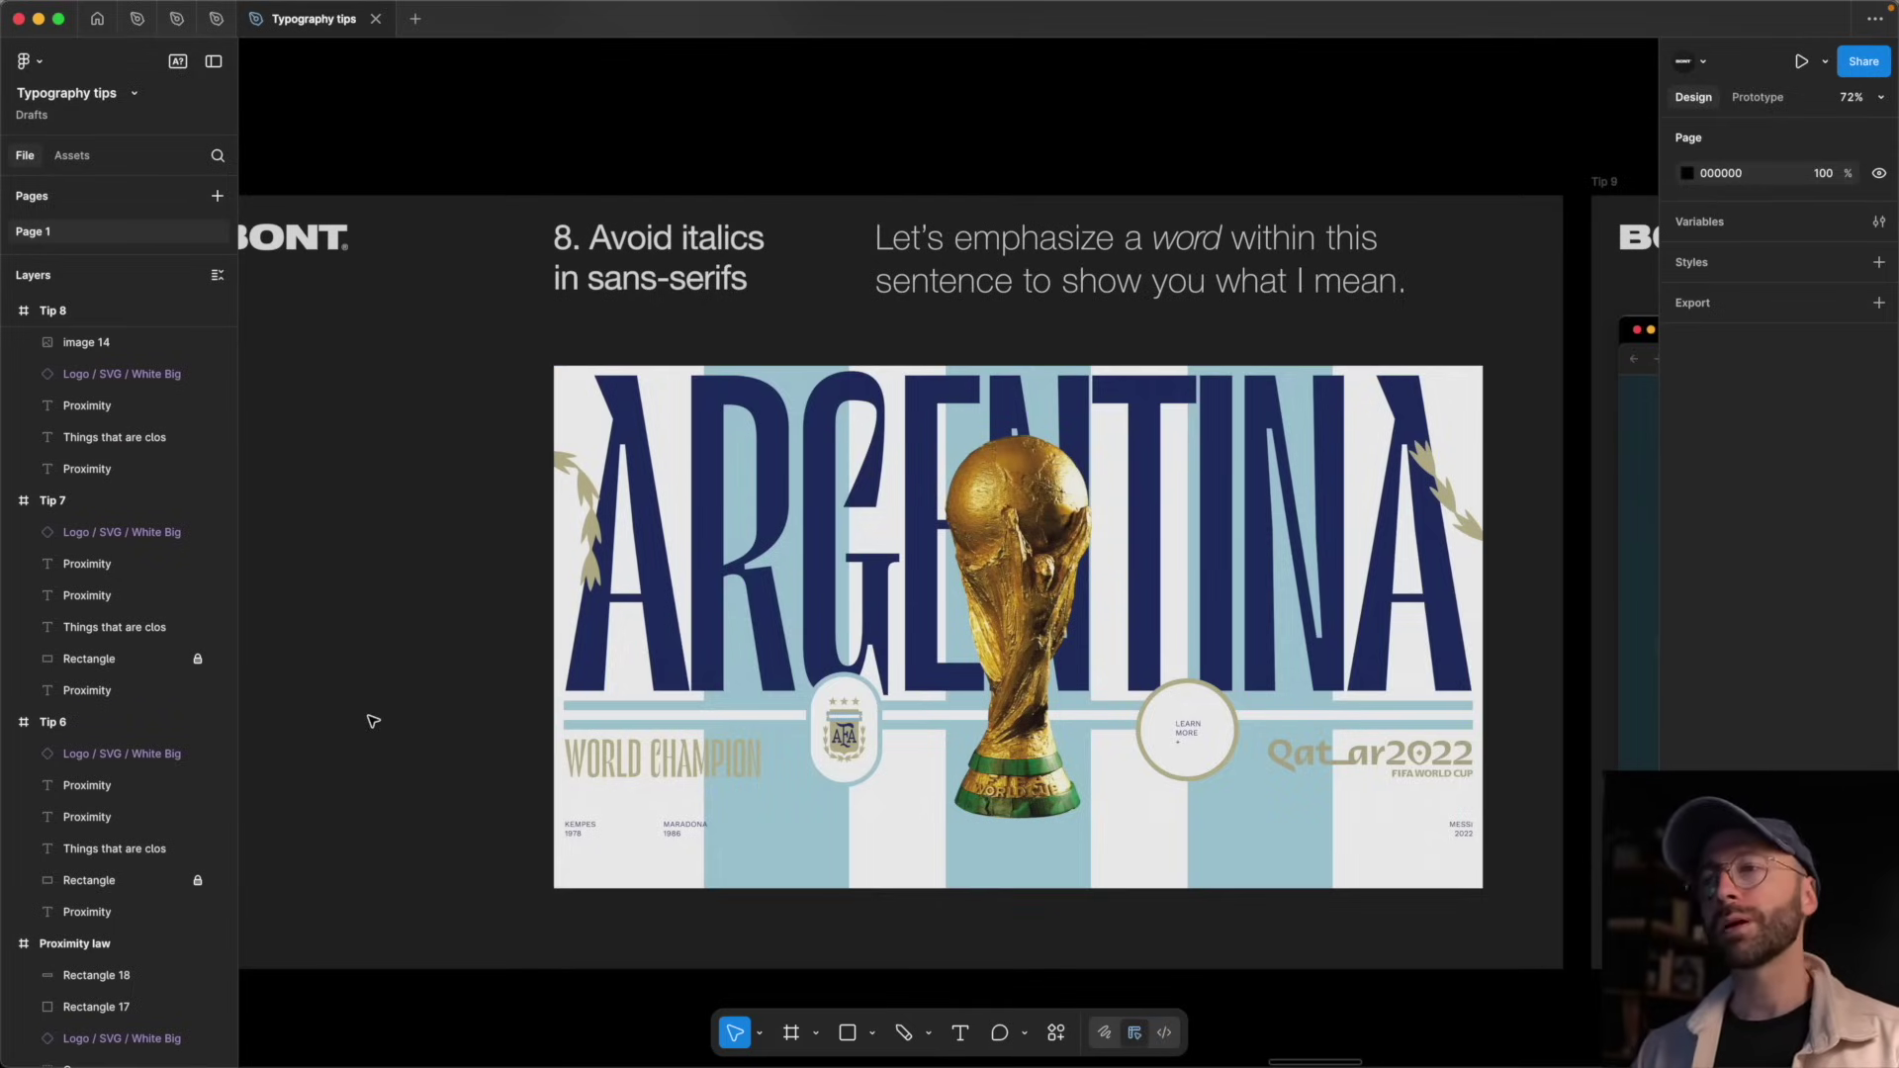
{"action": "key", "text": "super+backslash"}
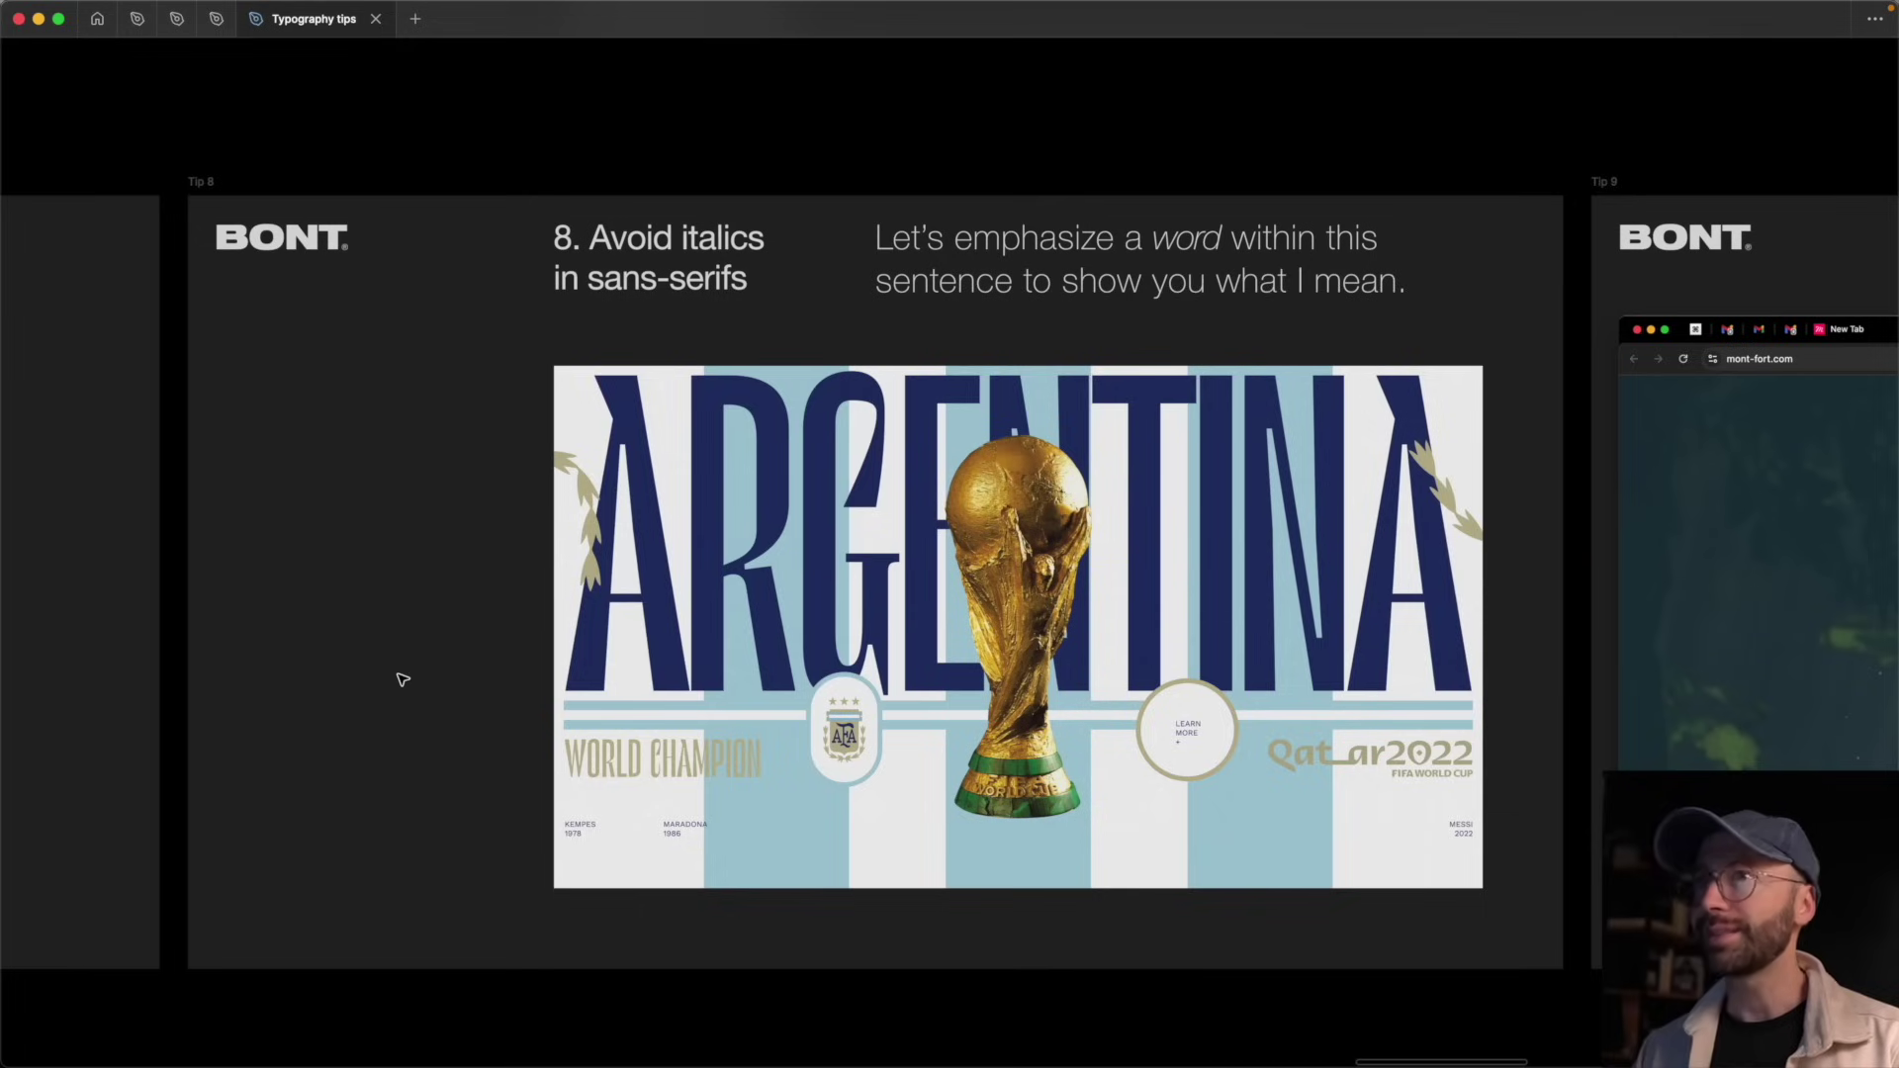
- Select and deselect the Argentina image group, then switch to the portfolio site in Chrome
{"action": "left_click_drag", "start_coordinate": [385, 850], "coordinate": [551, 584]}
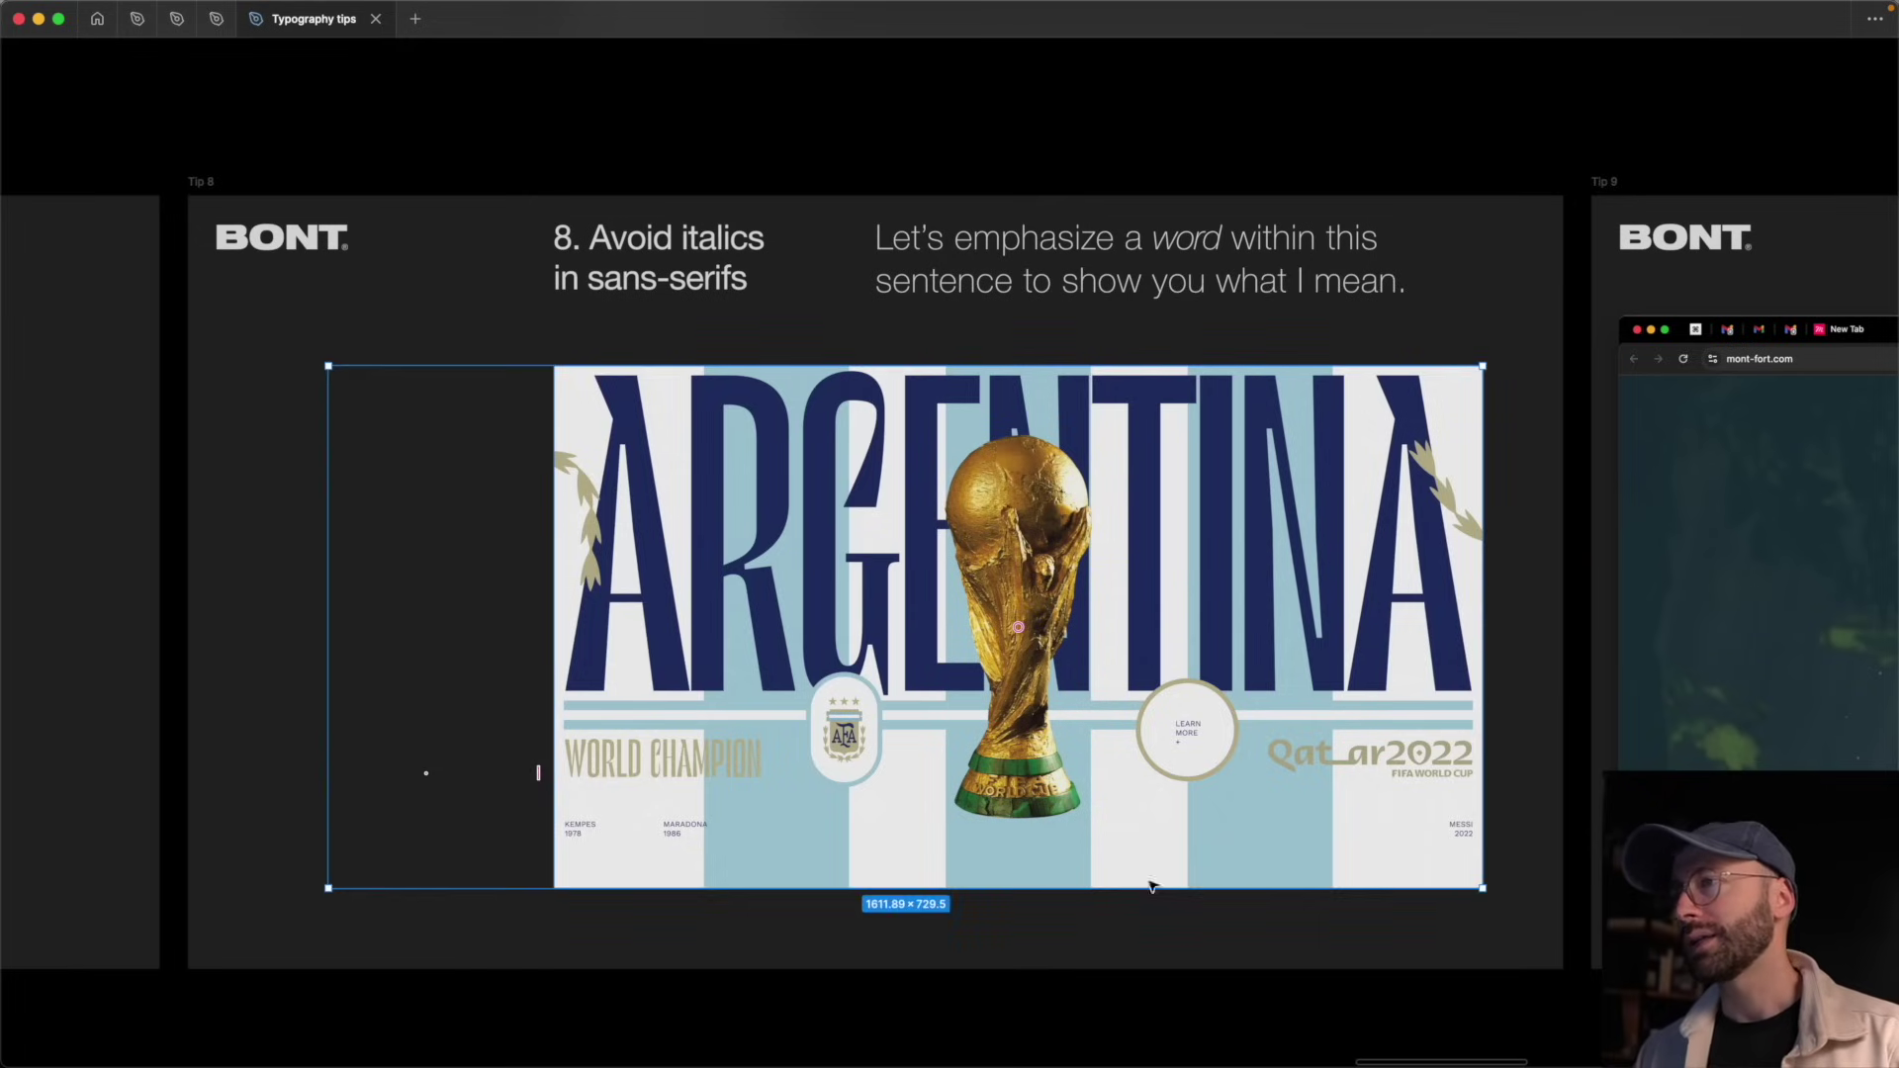
{"action": "left_click", "coordinate": [1179, 935]}
{"action": "left_click_drag", "start_coordinate": [505, 477], "coordinate": [1391, 809]}
{"action": "left_click", "coordinate": [730, 311]}
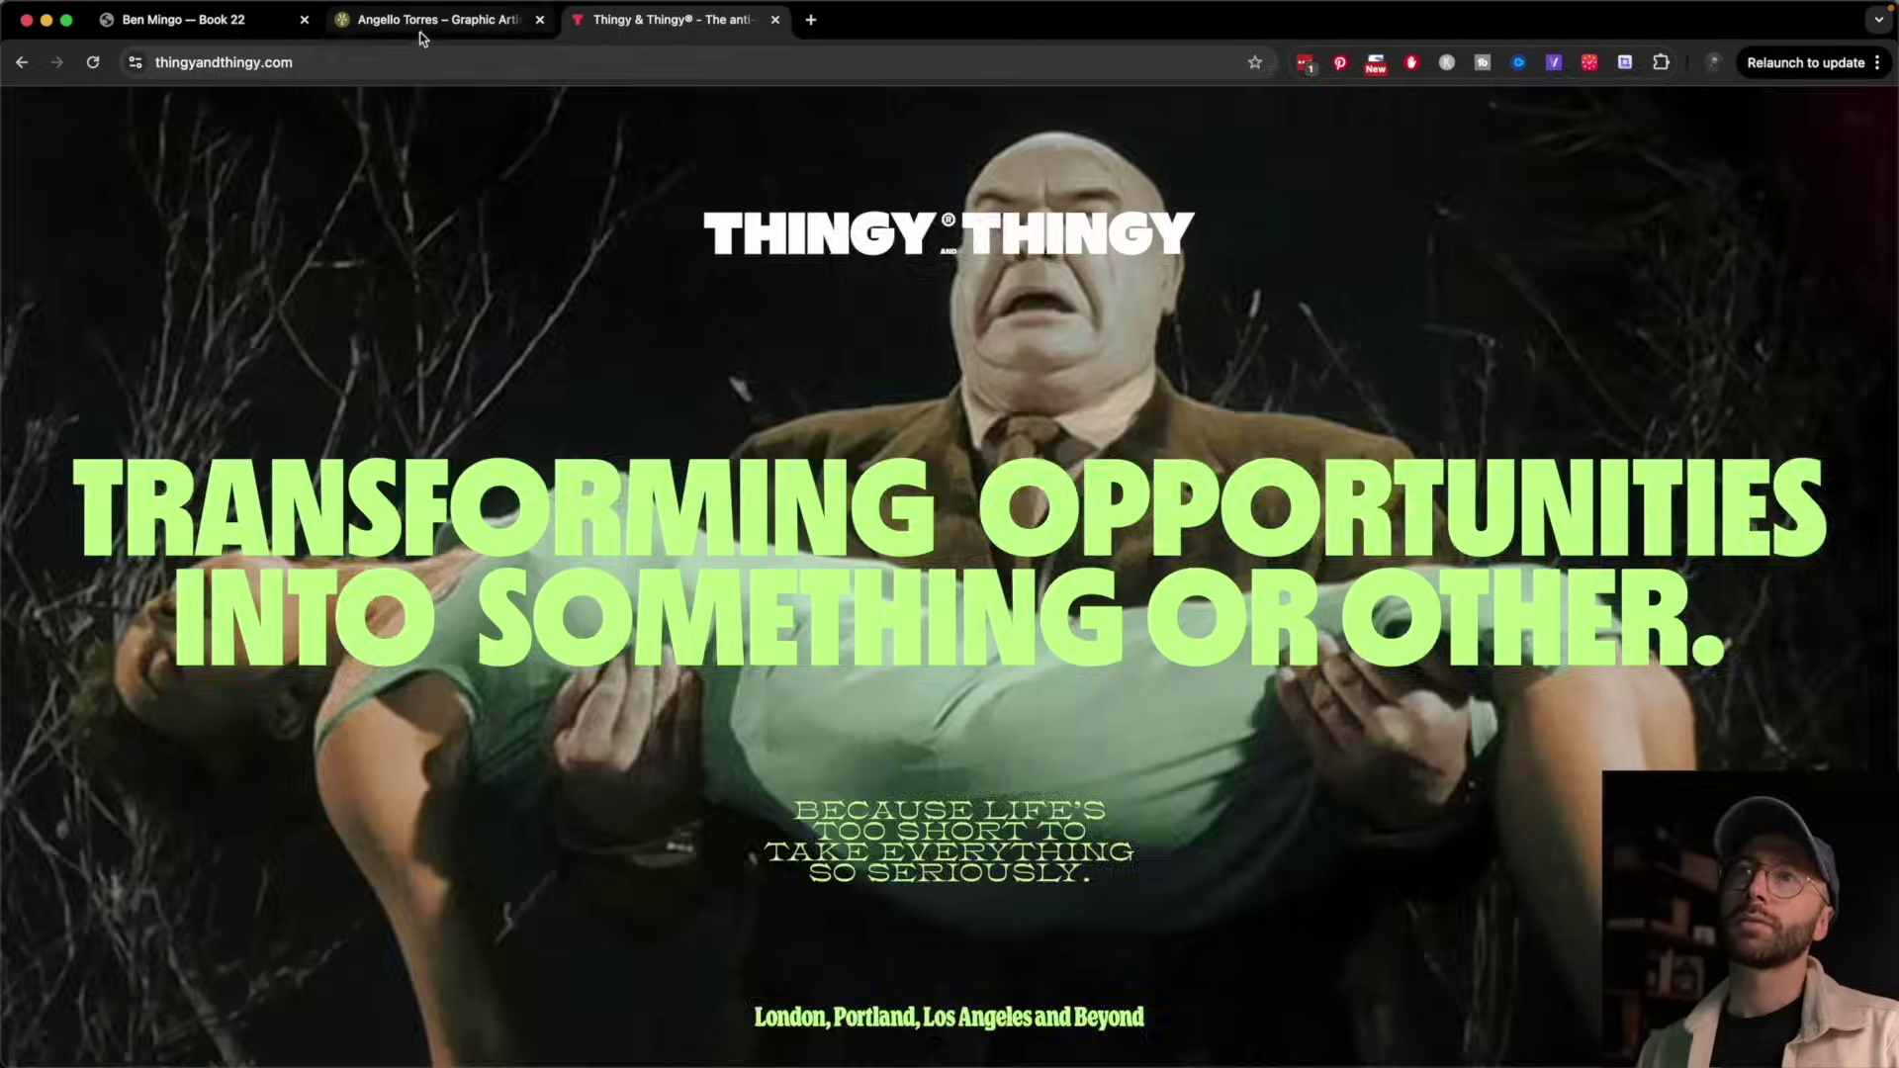
{"action": "left_click", "coordinate": [428, 22]}
{"action": "left_click", "coordinate": [227, 30]}
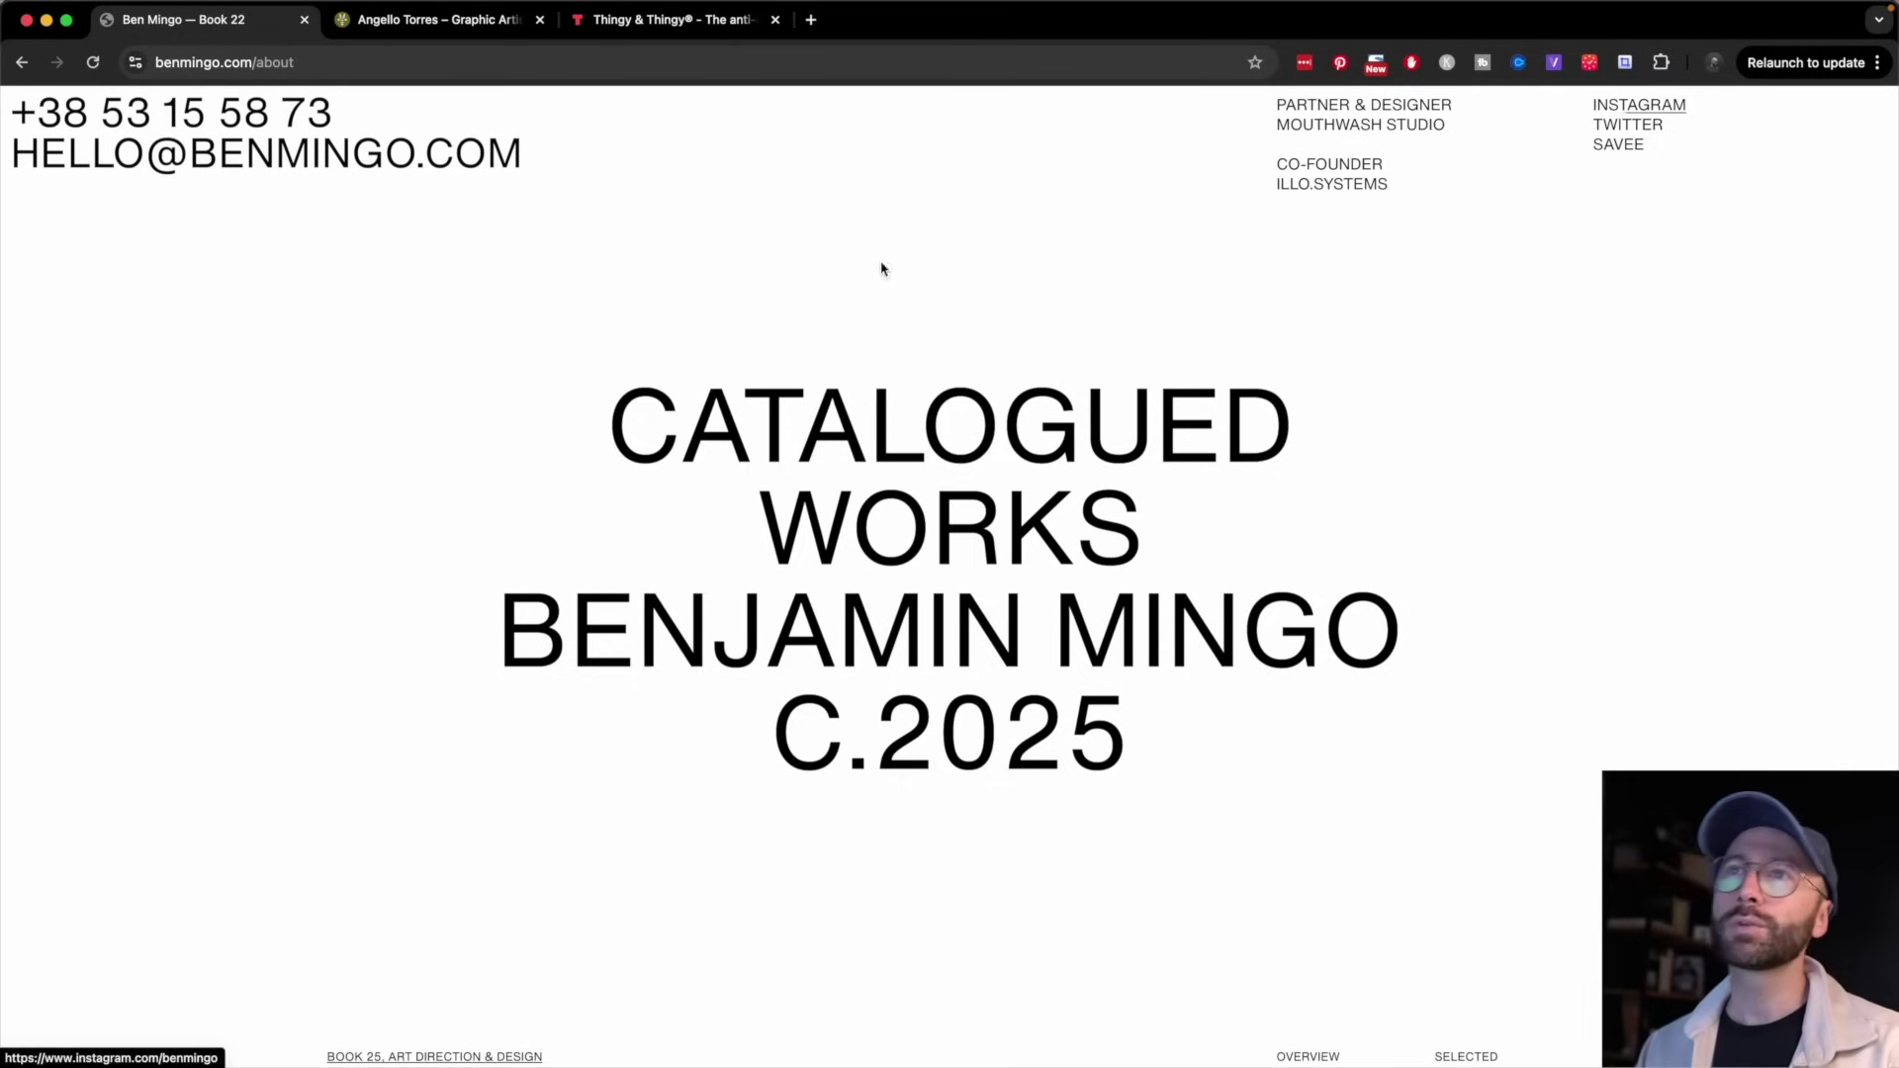
- Browse the project grid on the second portfolio tab
{"action": "left_click", "coordinate": [401, 16]}
{"action": "scroll", "coordinate": [806, 839], "scroll_direction": "down", "scroll_amount": 5}
{"action": "scroll", "coordinate": [806, 839], "scroll_direction": "down", "scroll_amount": 15}
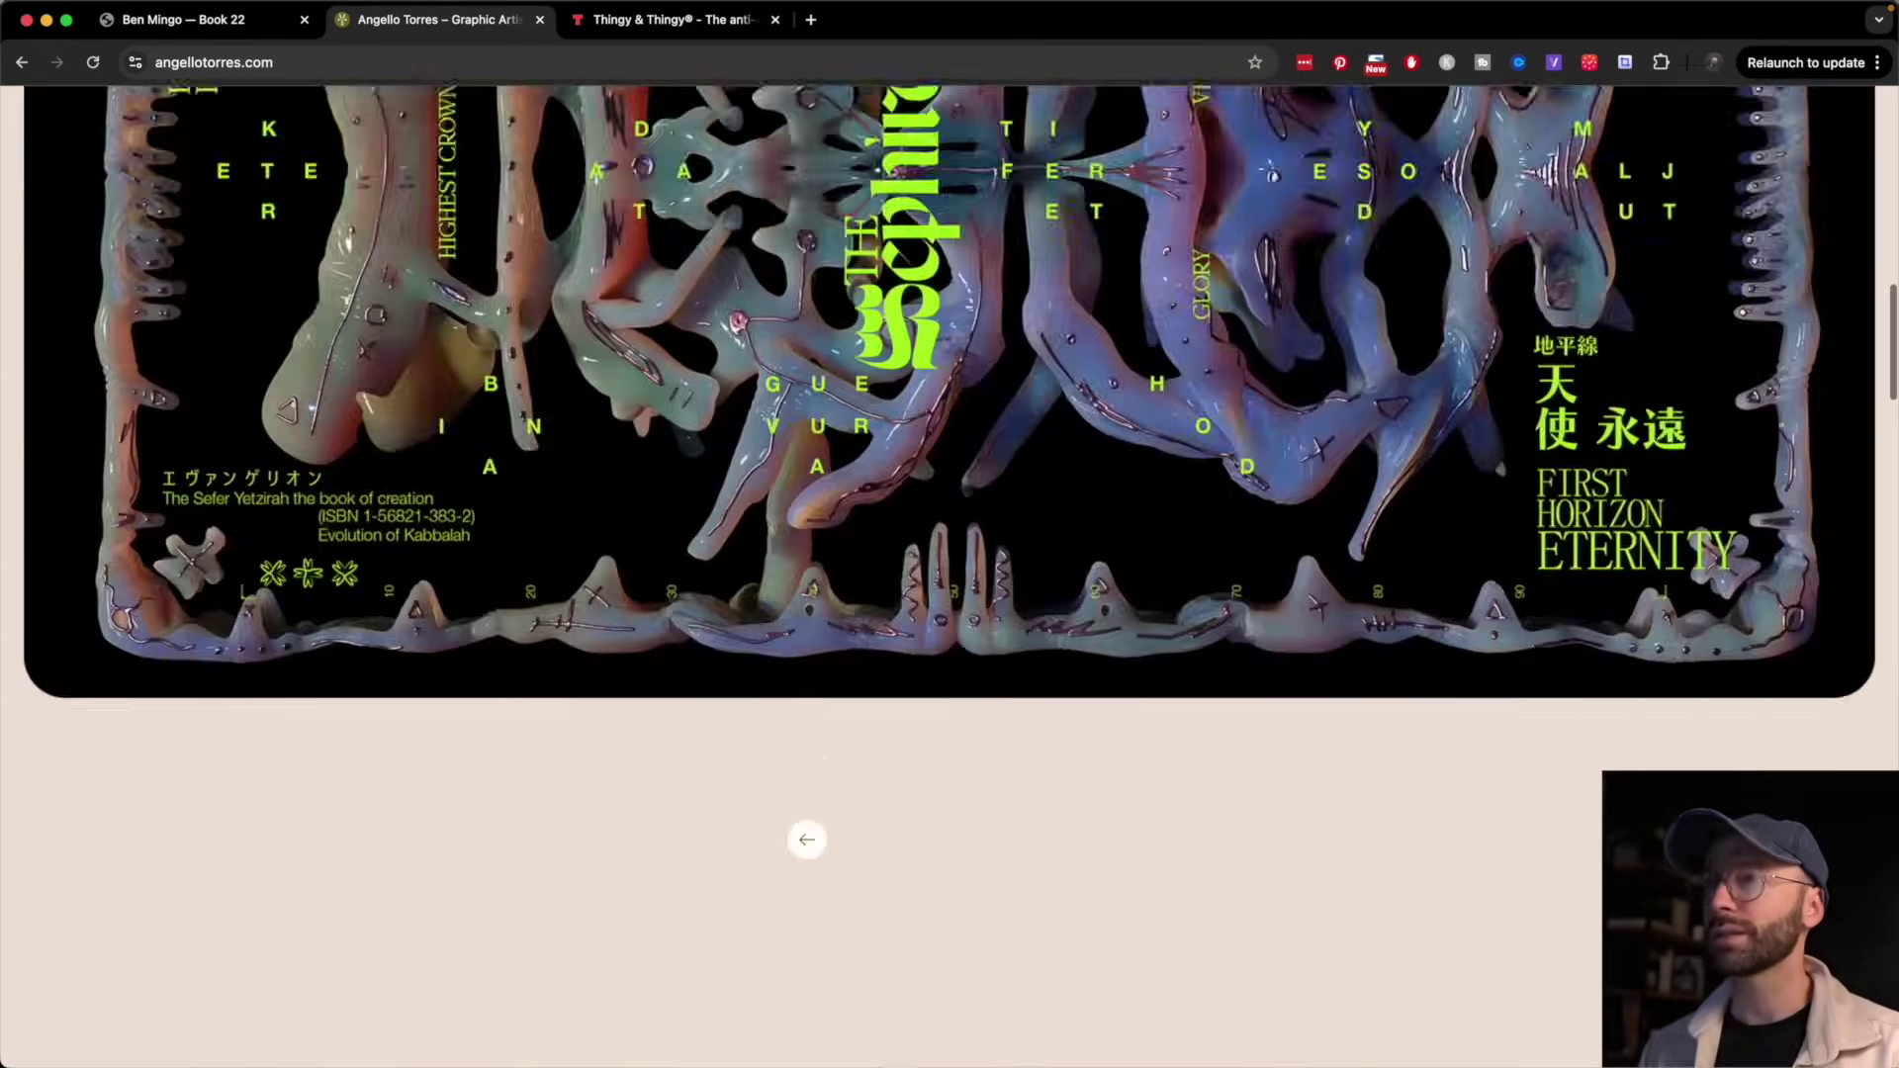
{"action": "scroll", "coordinate": [806, 839], "scroll_direction": "up", "scroll_amount": 5}
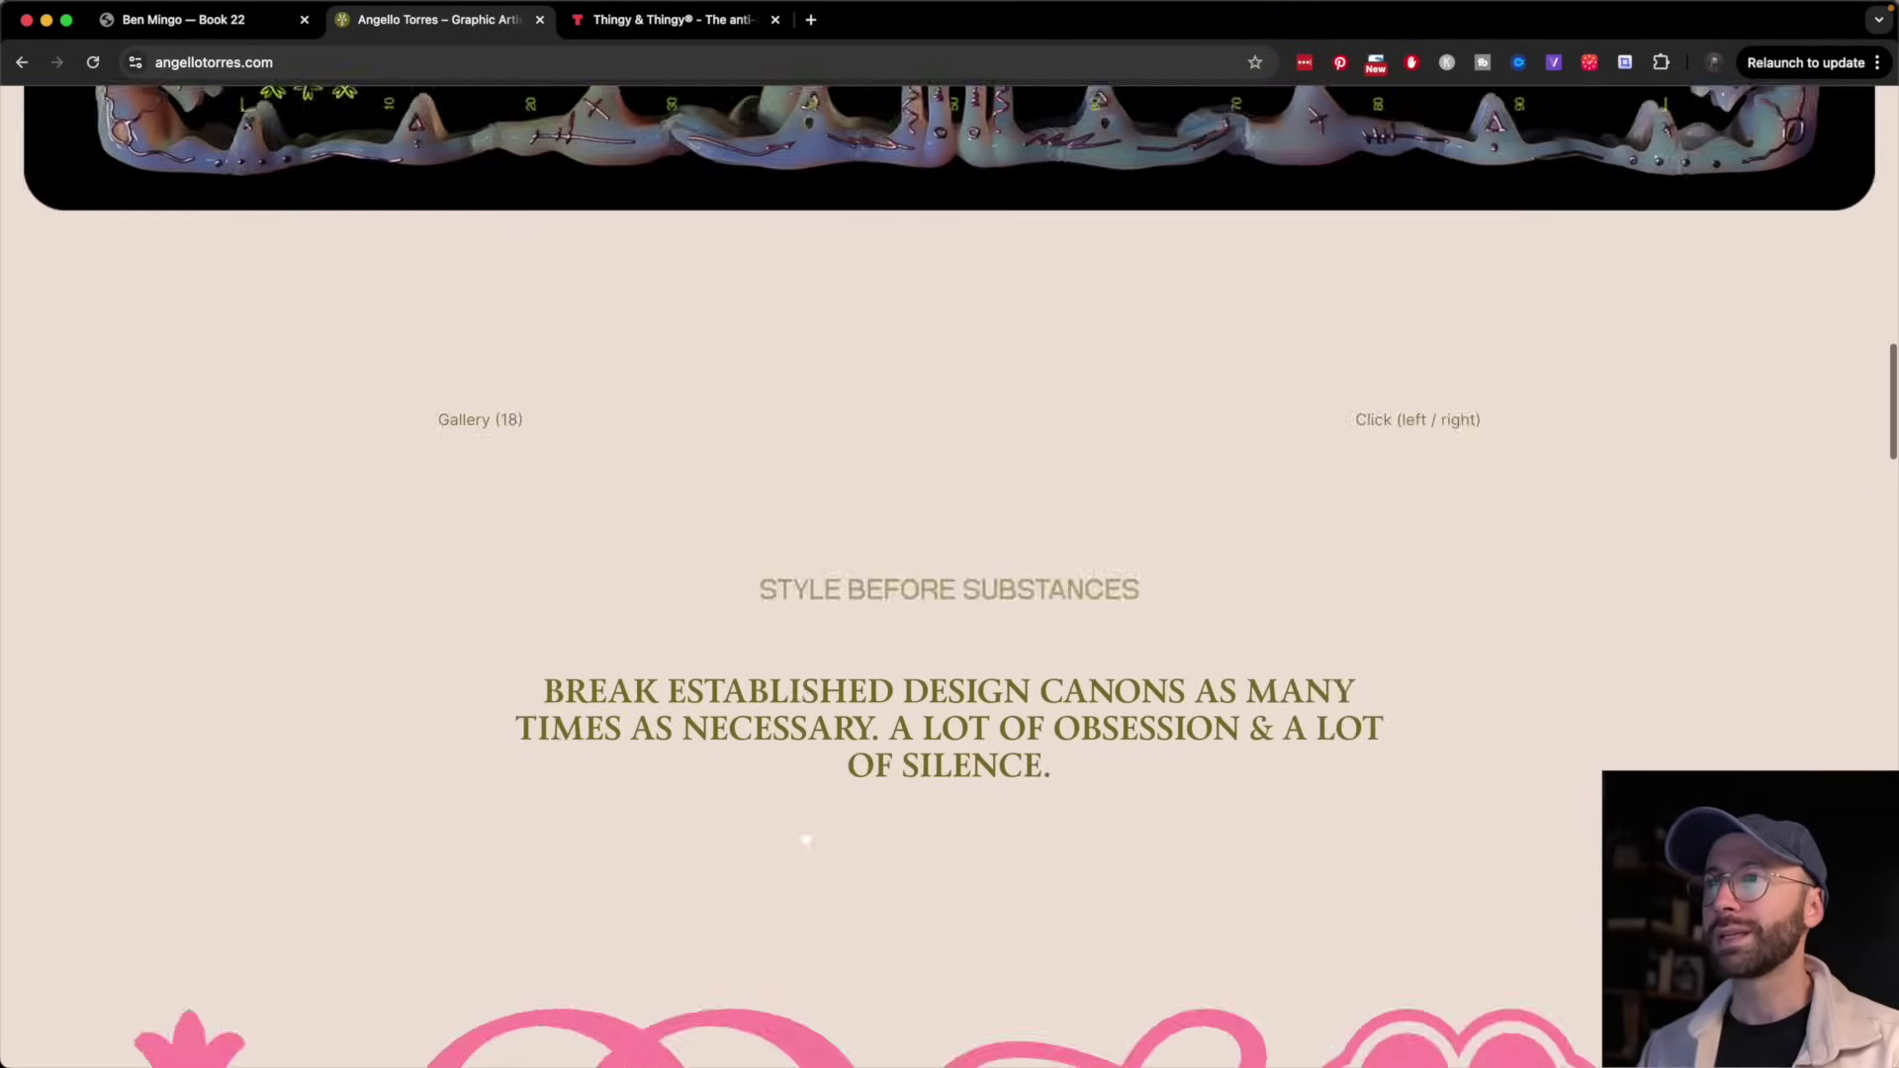
{"action": "scroll", "coordinate": [805, 836], "scroll_direction": "down", "scroll_amount": 2}
{"action": "scroll", "coordinate": [784, 827], "scroll_direction": "up", "scroll_amount": 2}
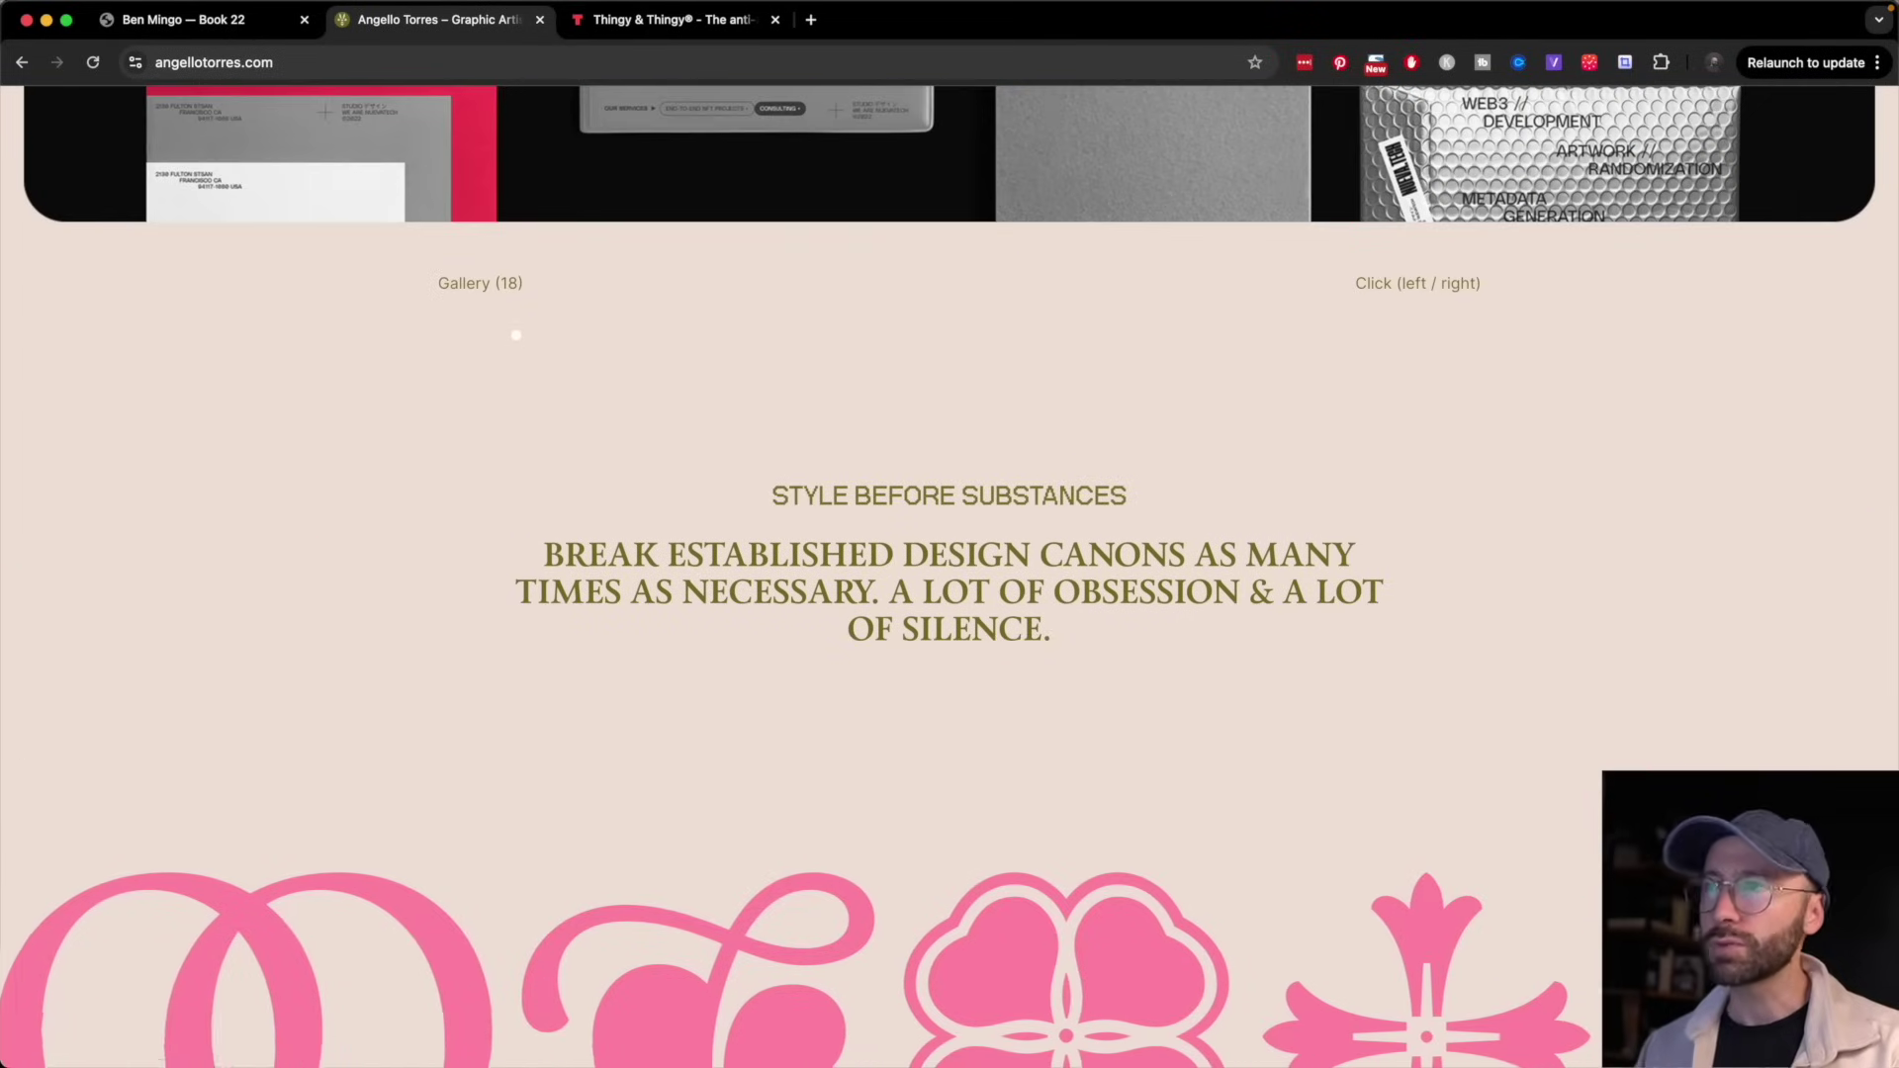
{"action": "scroll", "coordinate": [861, 772], "scroll_direction": "down", "scroll_amount": 10}
{"action": "scroll", "coordinate": [862, 778], "scroll_direction": "down", "scroll_amount": 12}
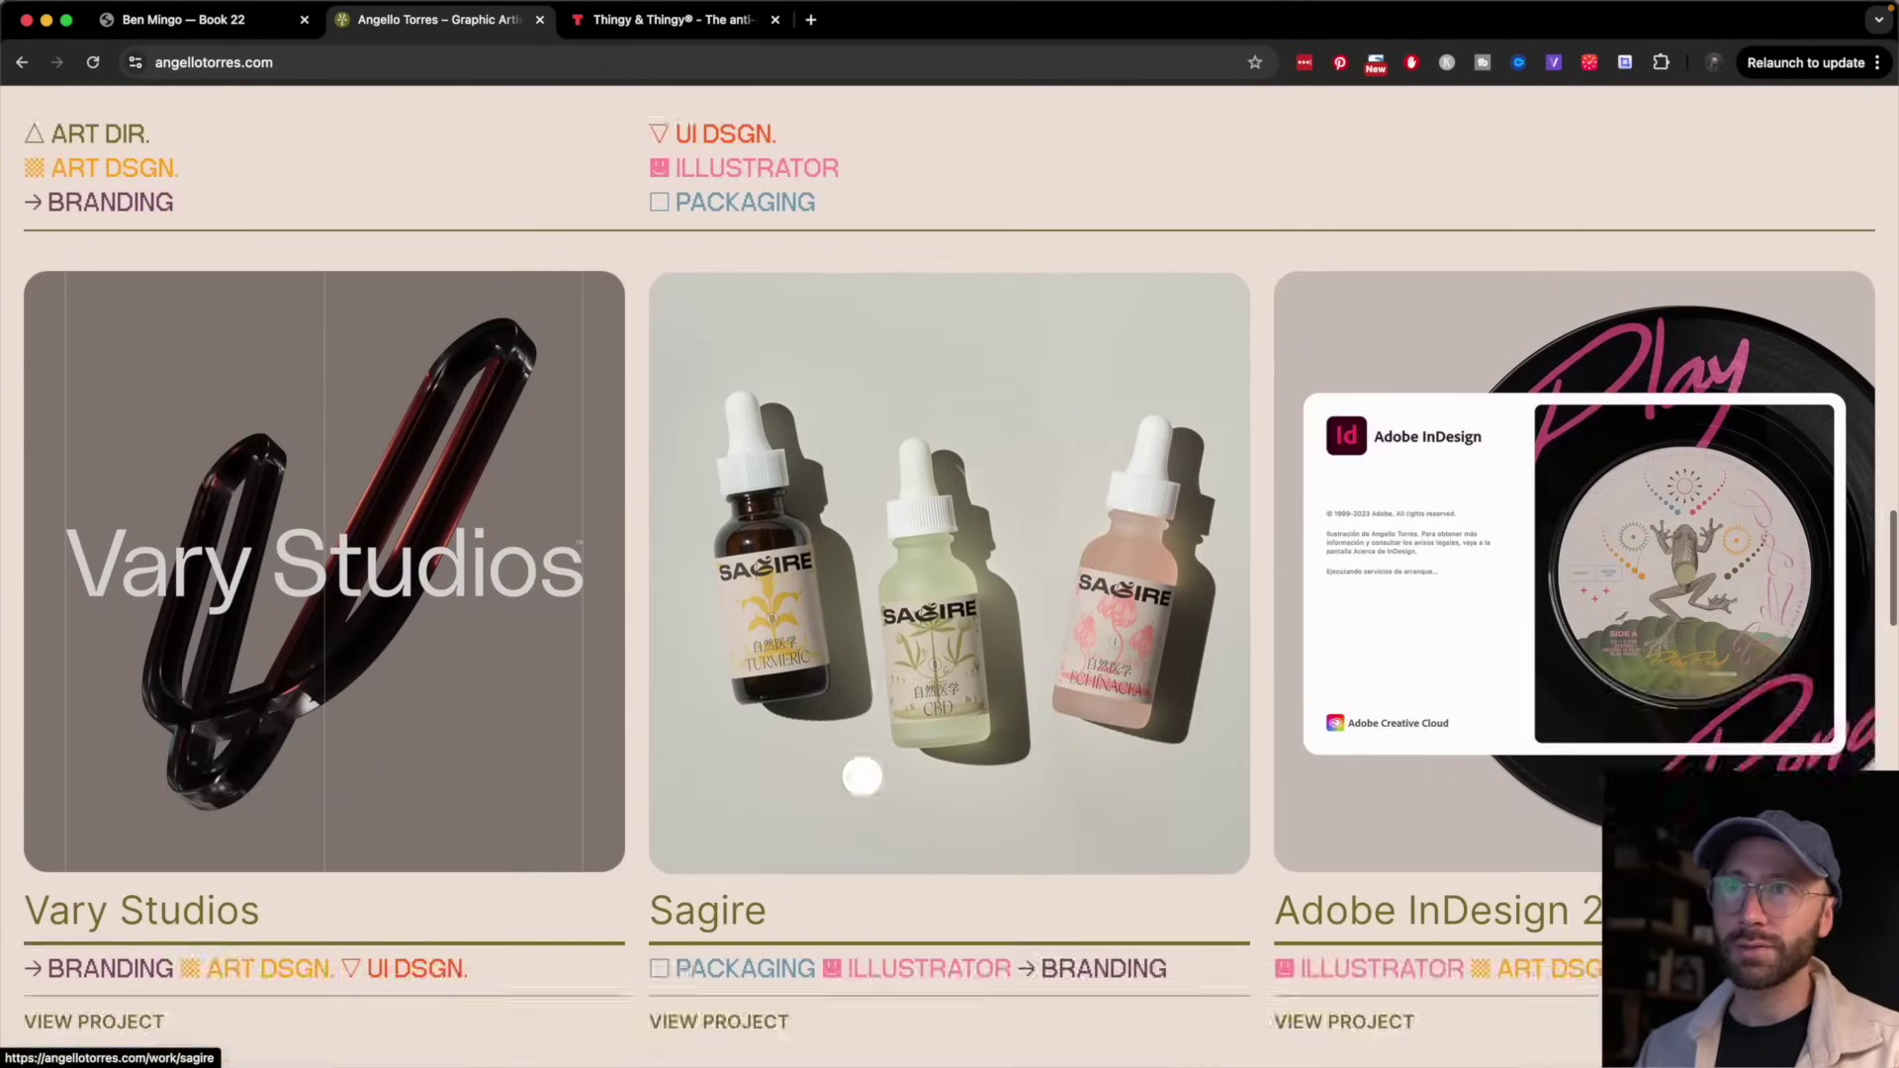
{"action": "scroll", "coordinate": [860, 693], "scroll_direction": "up", "scroll_amount": 2}
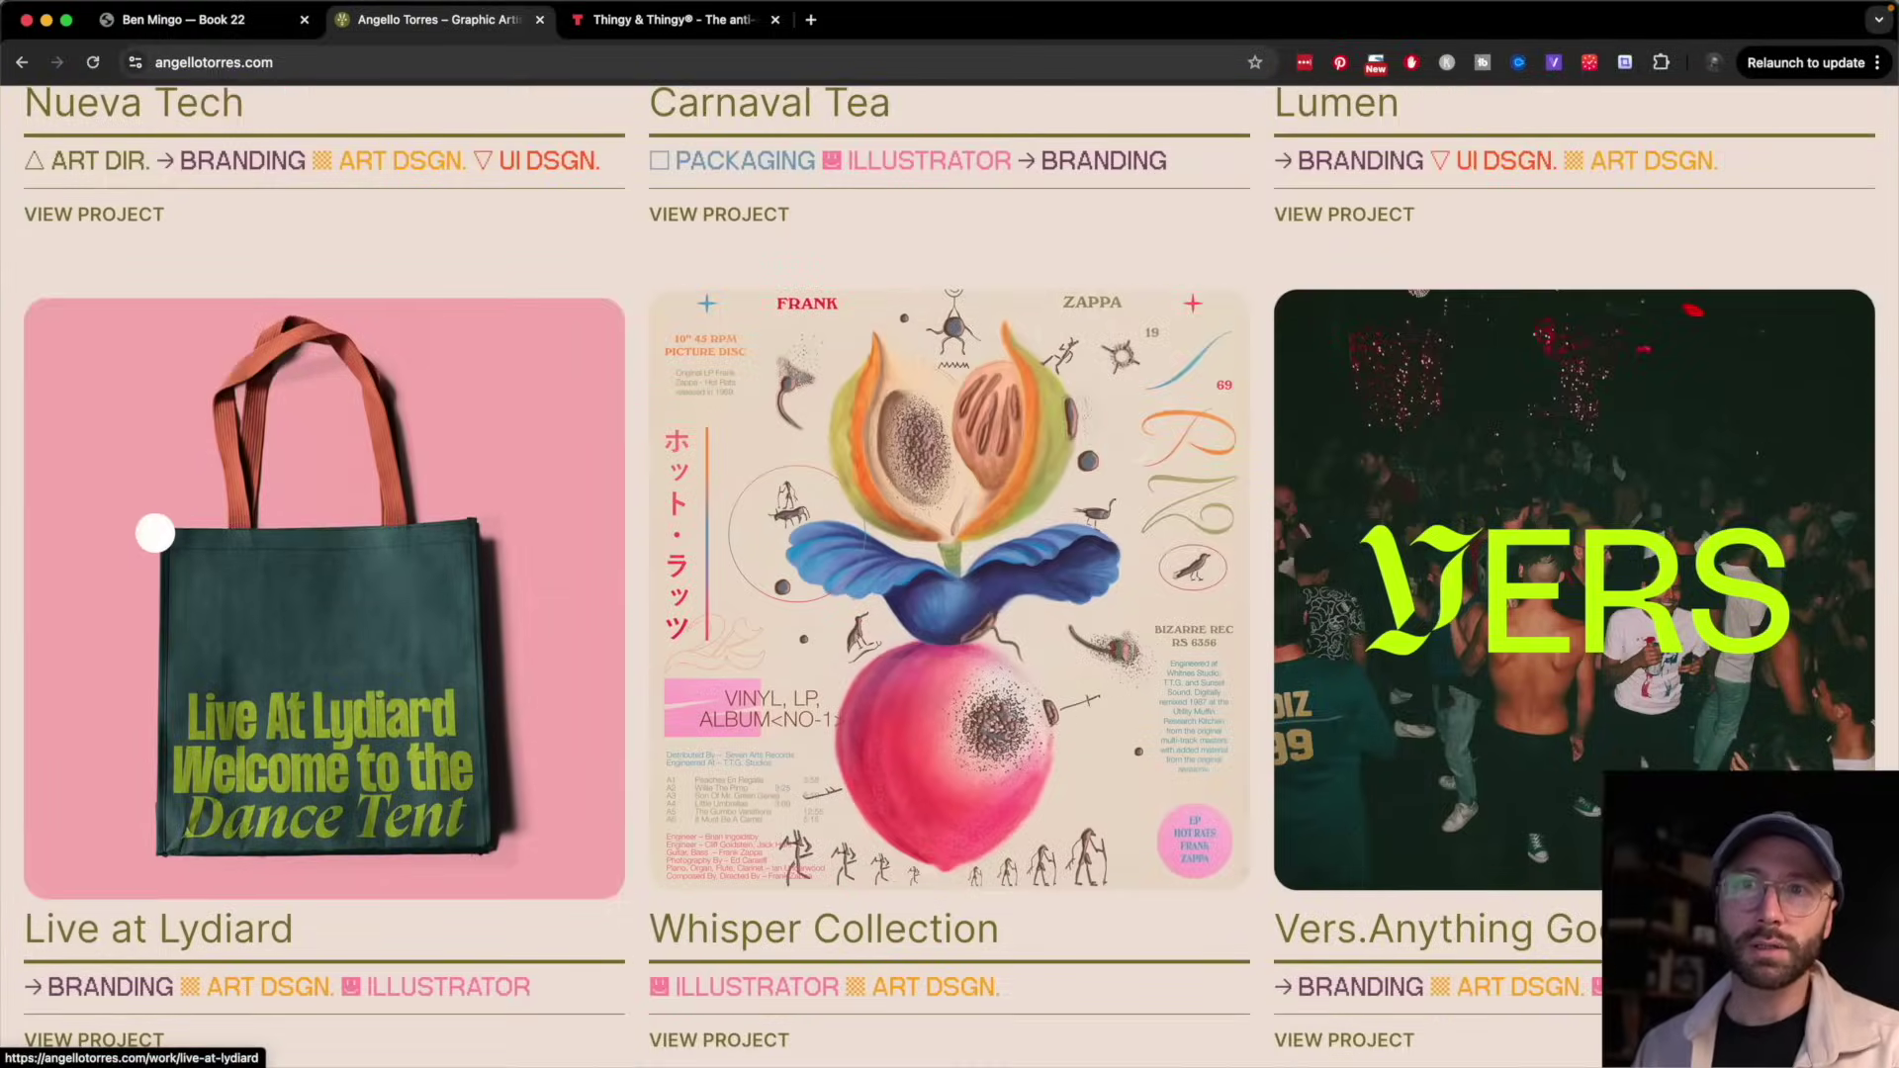
- Open the Live at Lydiard project page, then return to the Typography tips deck
{"action": "left_click", "coordinate": [154, 531]}
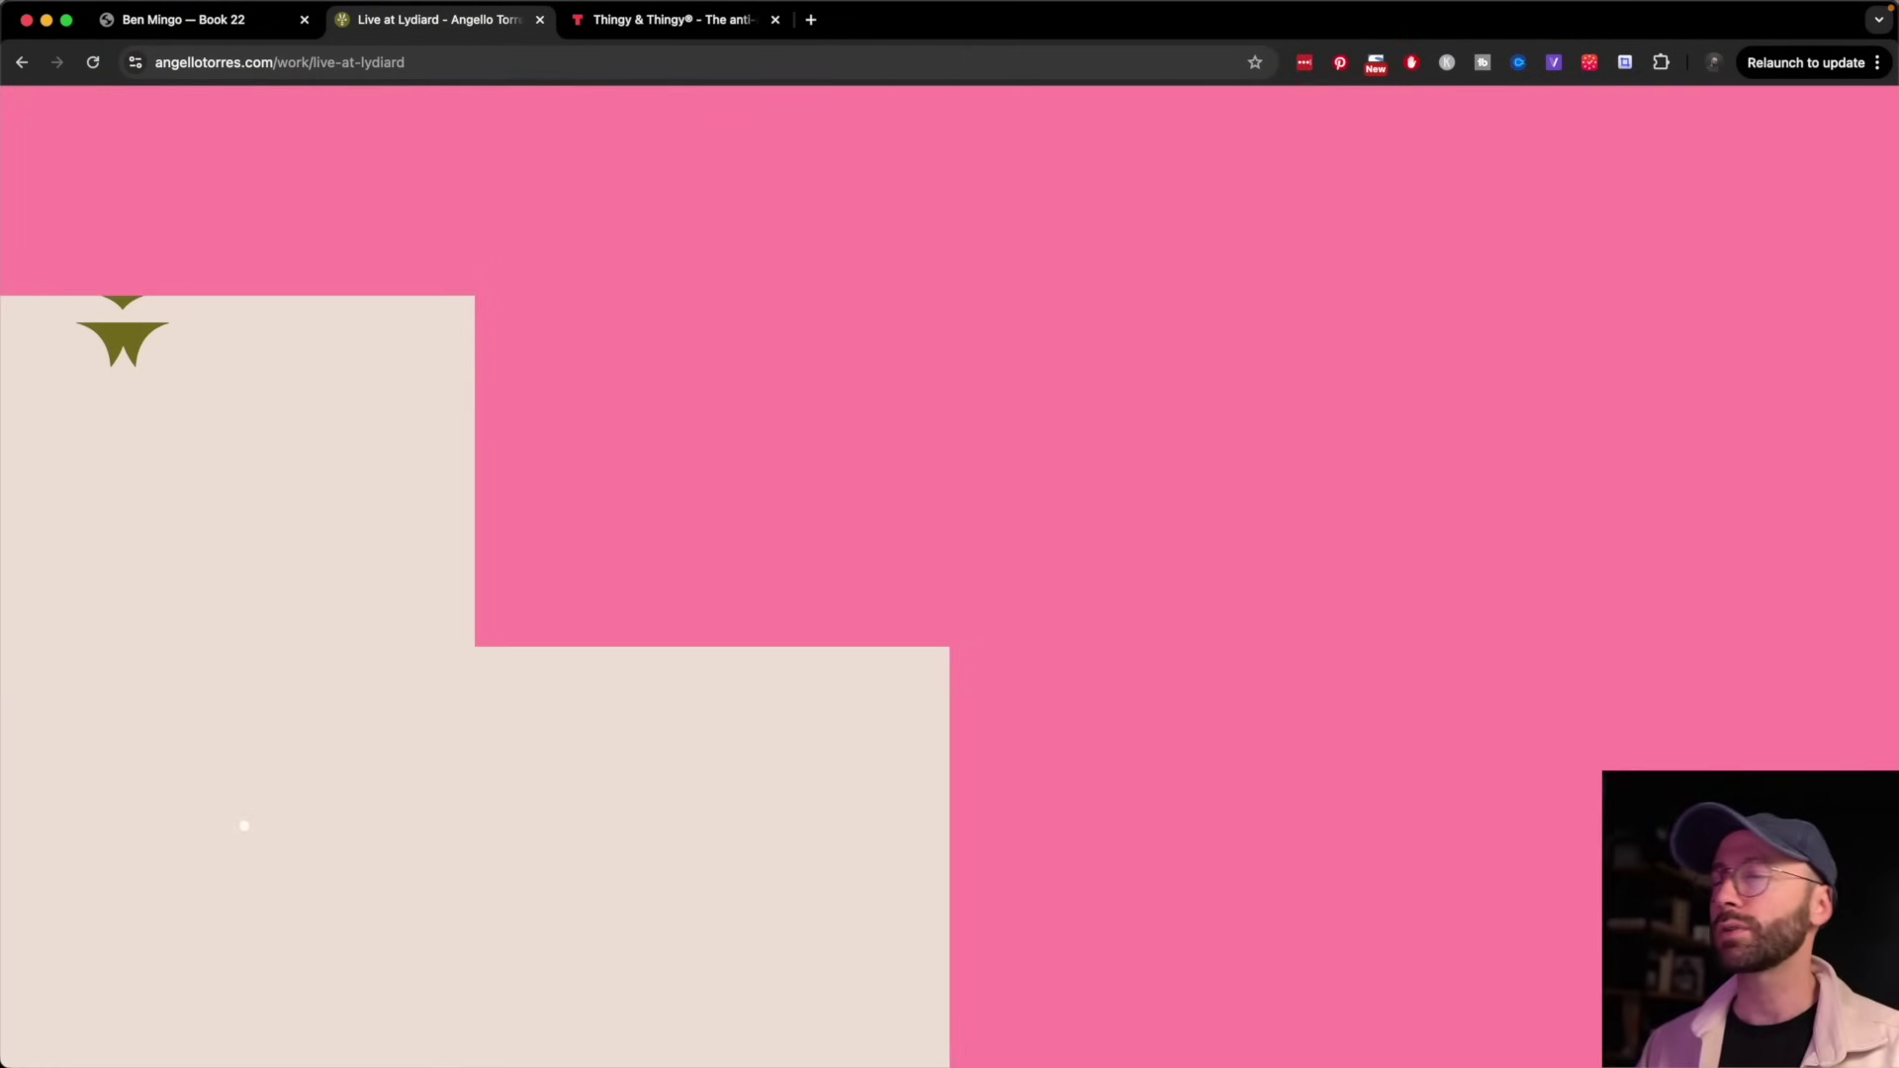
{"action": "scroll", "coordinate": [963, 704], "scroll_direction": "down", "scroll_amount": 5}
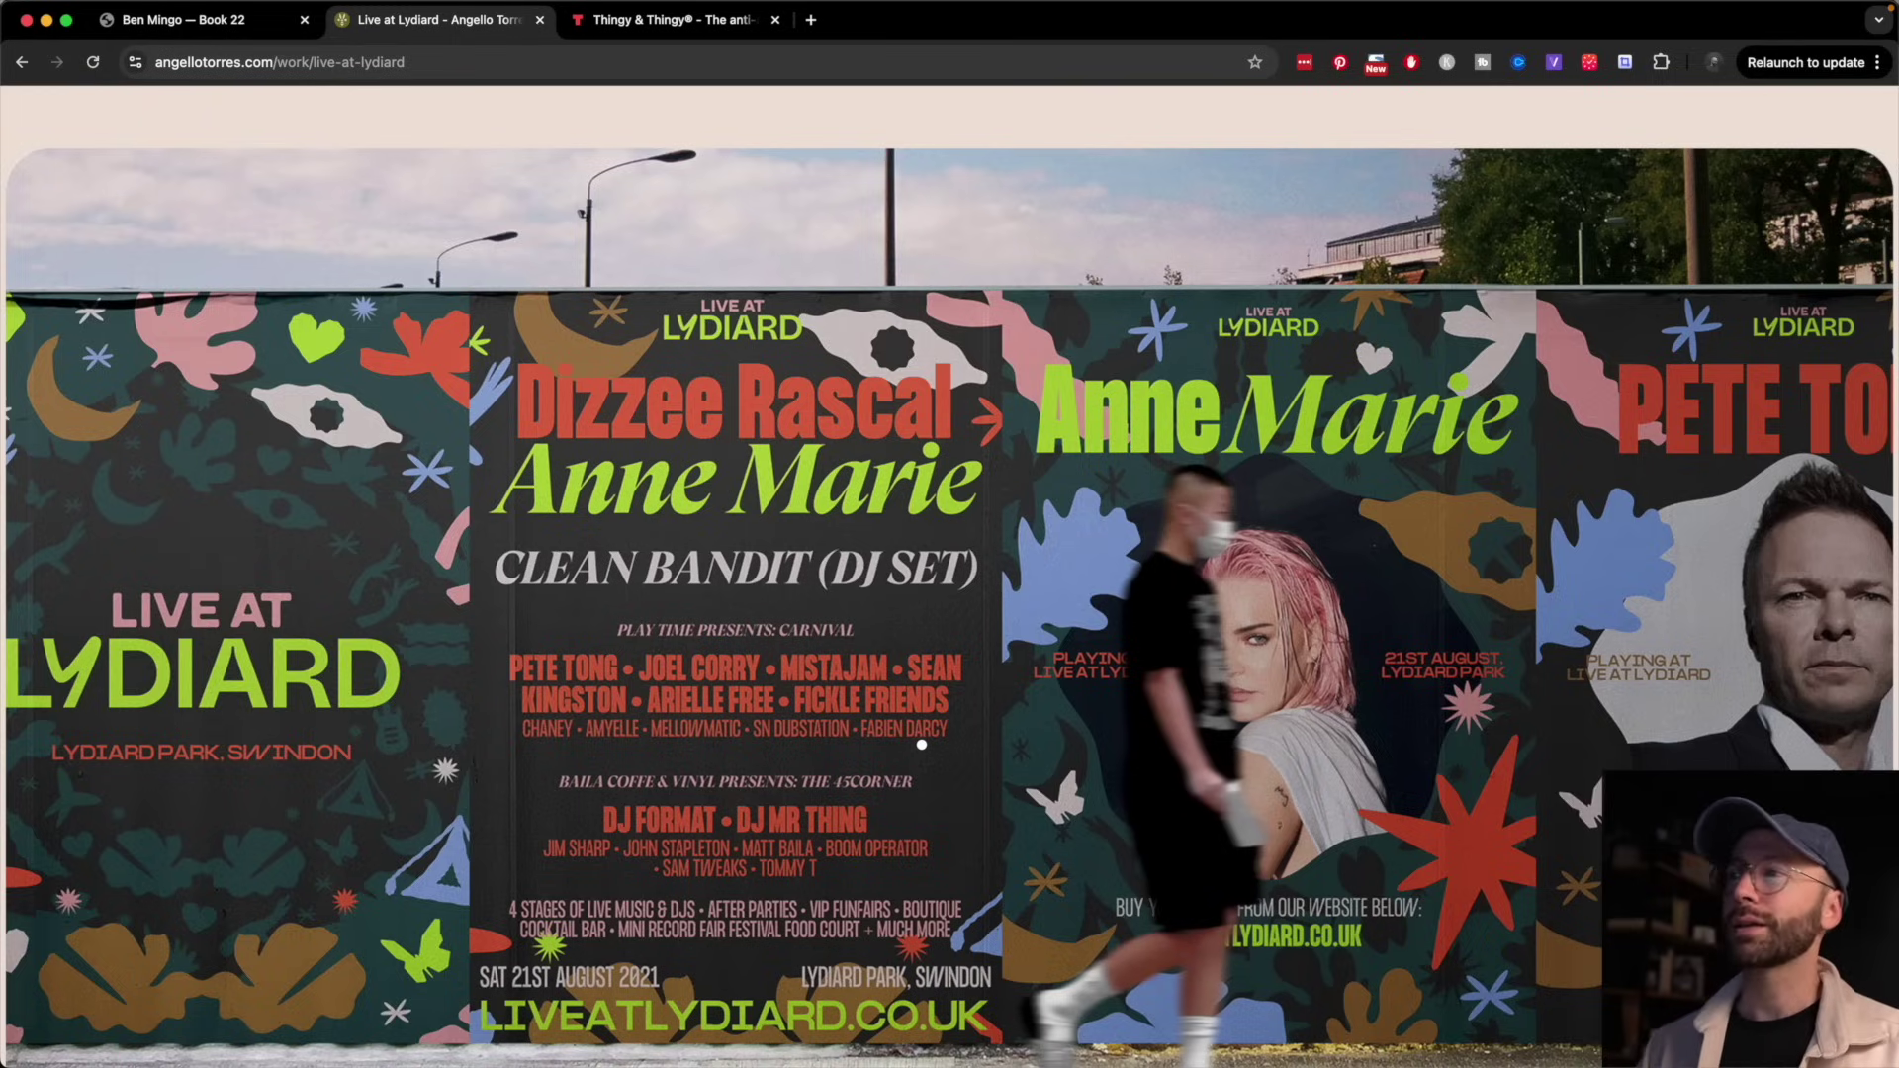
{"action": "key", "text": "super+Tab"}
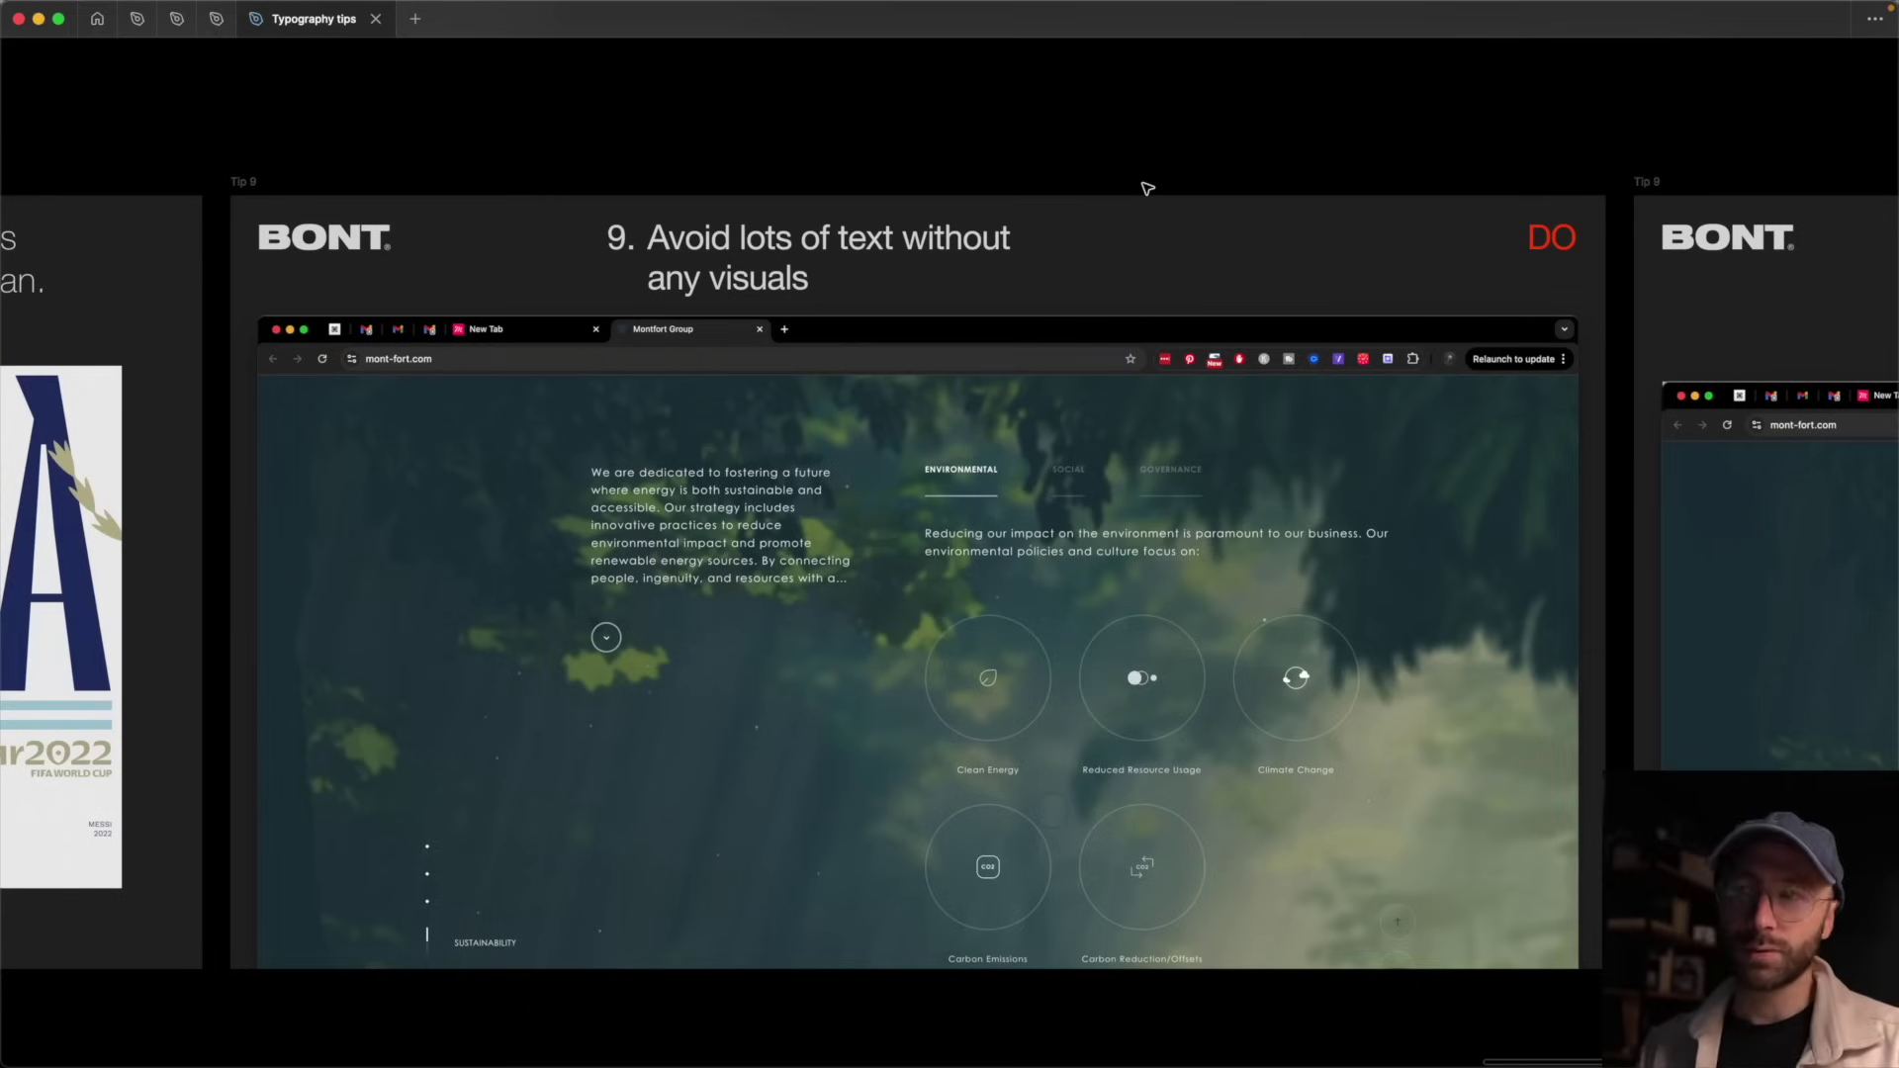
- Inspect the Tip 9 website screenshot, then advance to the DON'T slide with the text-heavy webpage
{"action": "left_click", "coordinate": [1137, 306]}
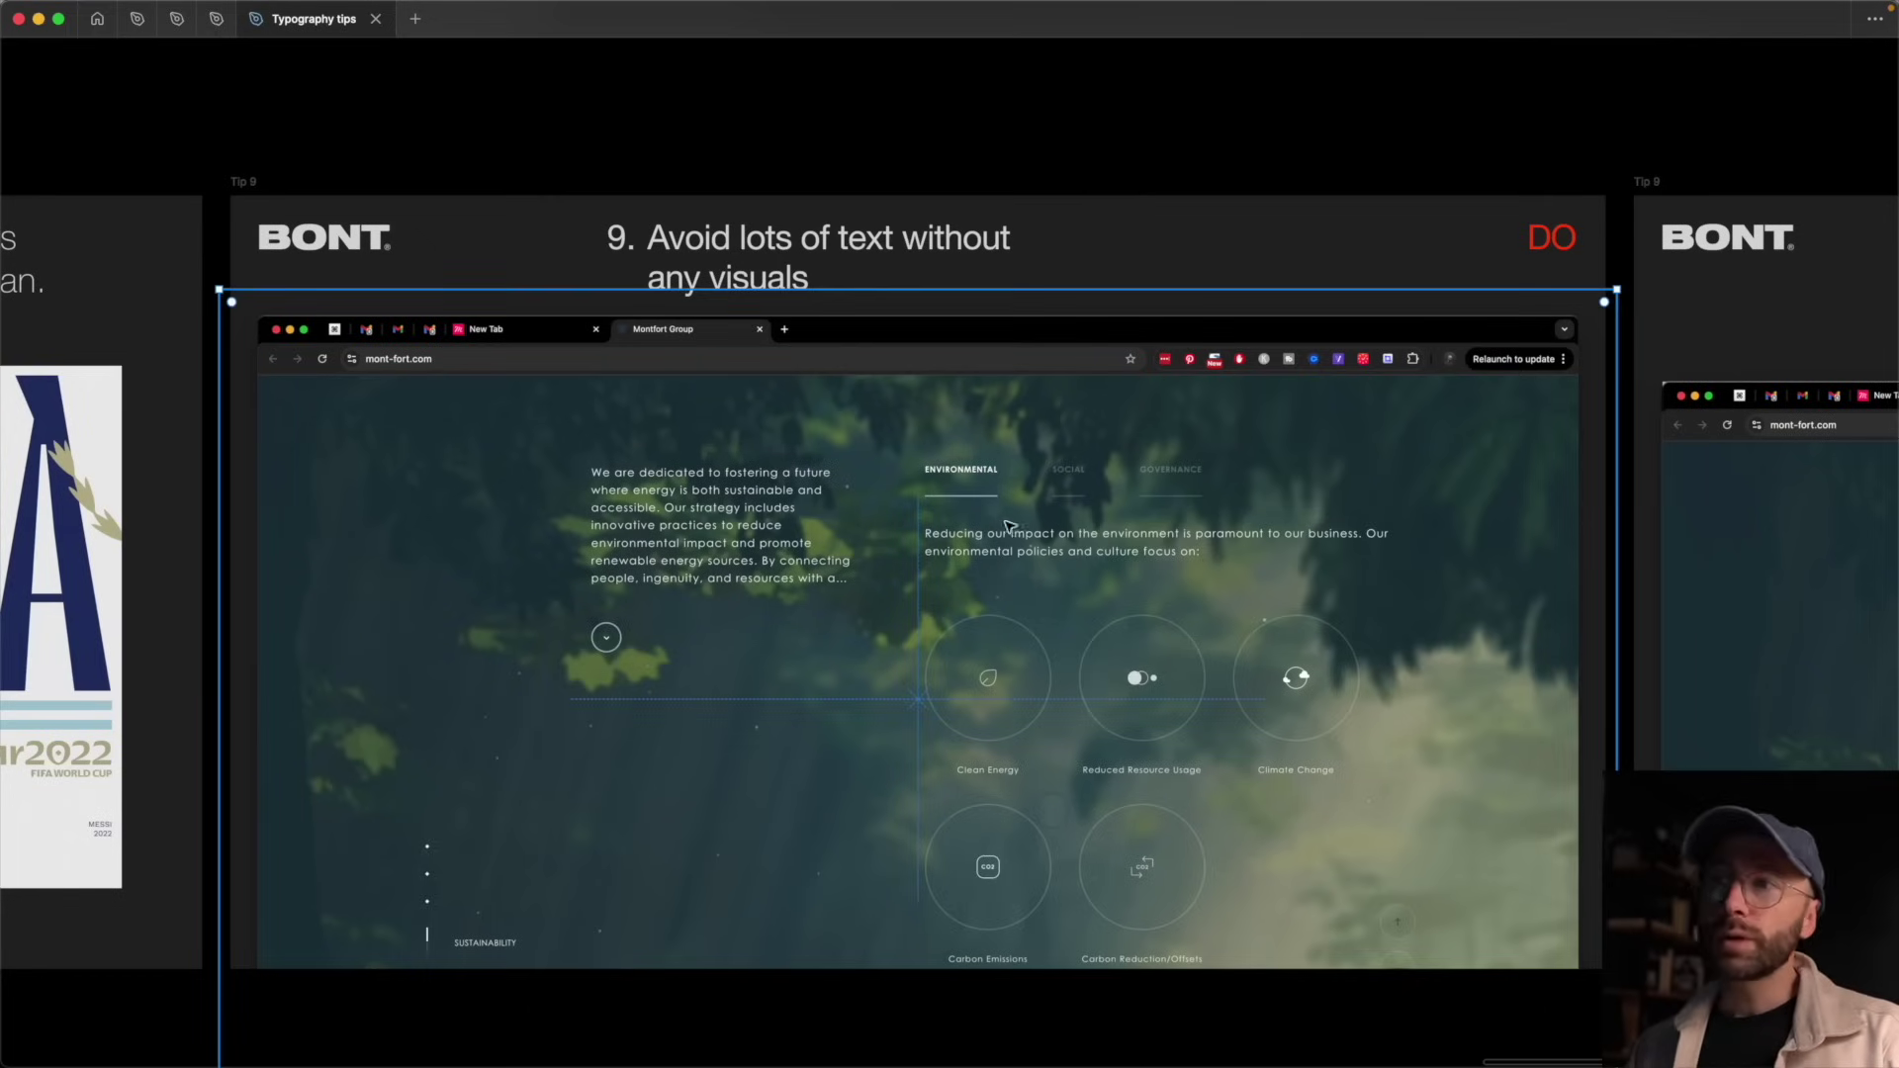
{"action": "left_click", "coordinate": [1062, 92]}
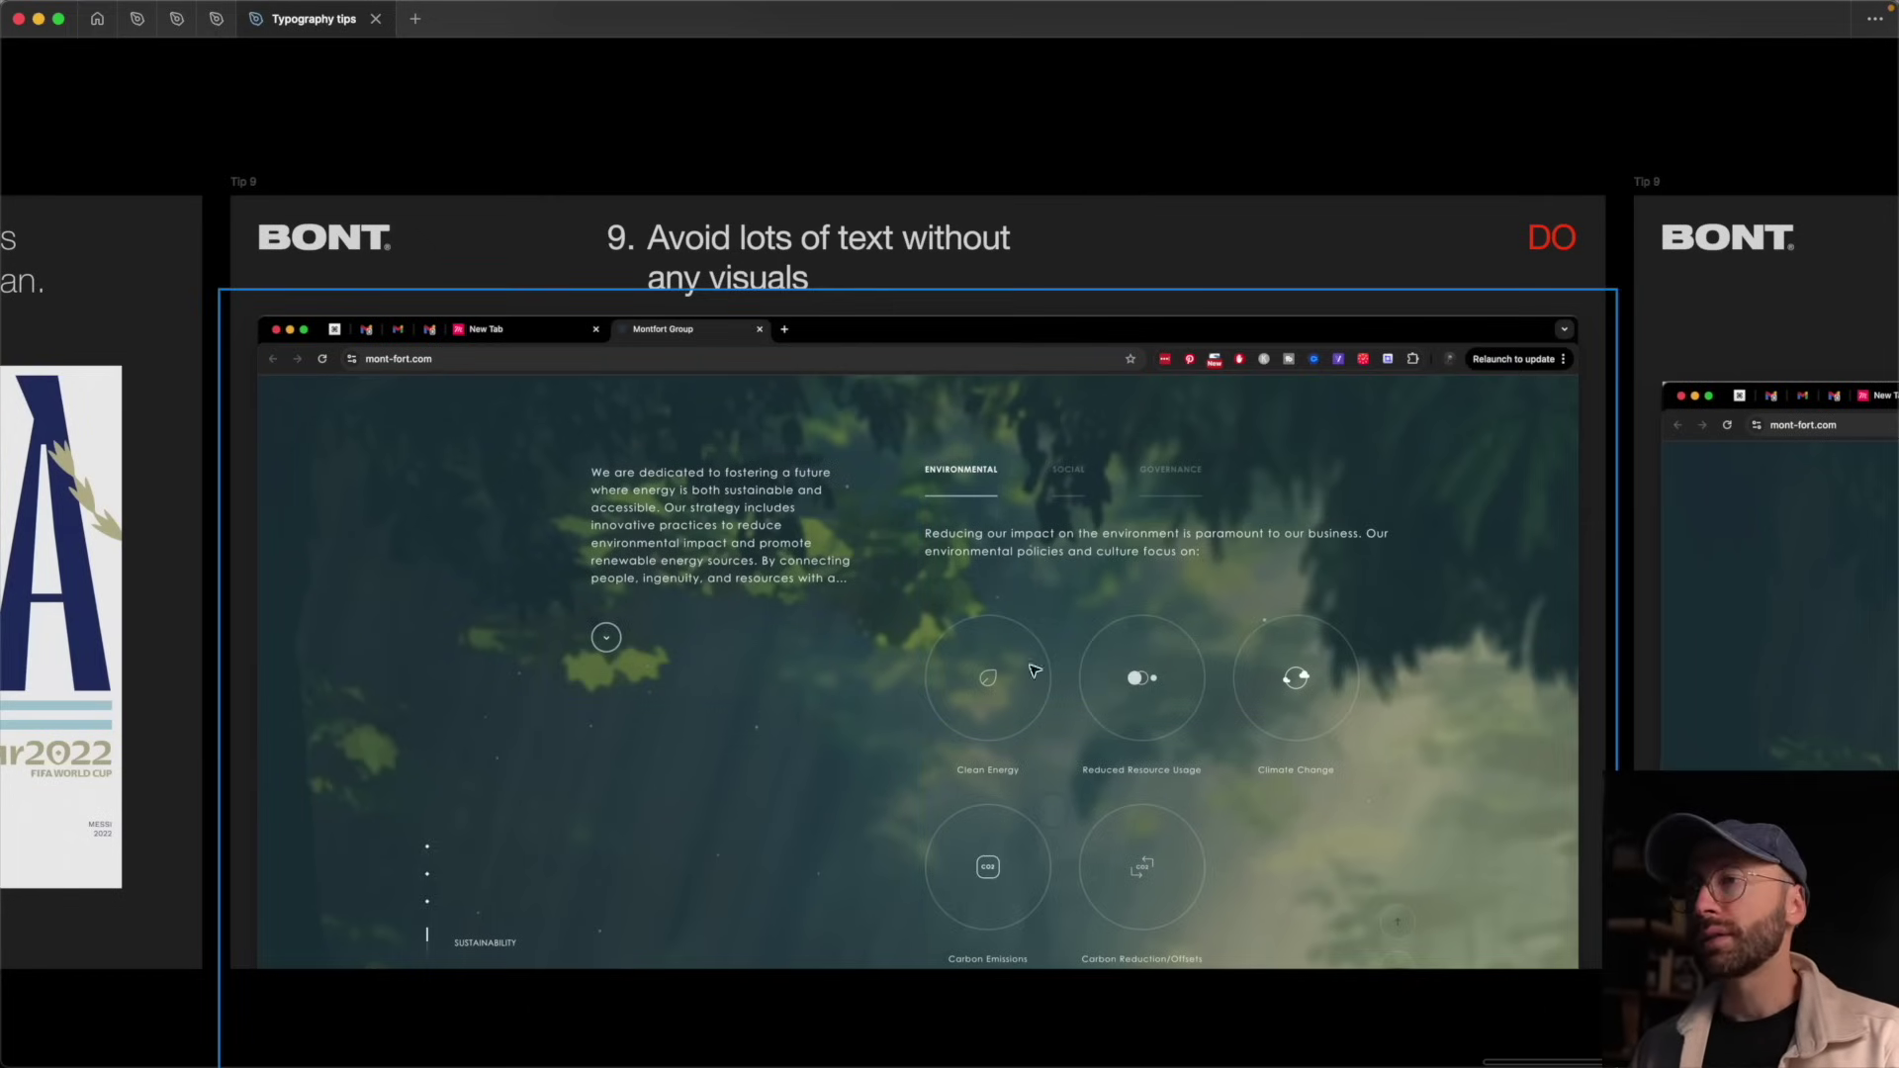
{"action": "scroll", "coordinate": [999, 681], "scroll_direction": "down", "scroll_amount": 2}
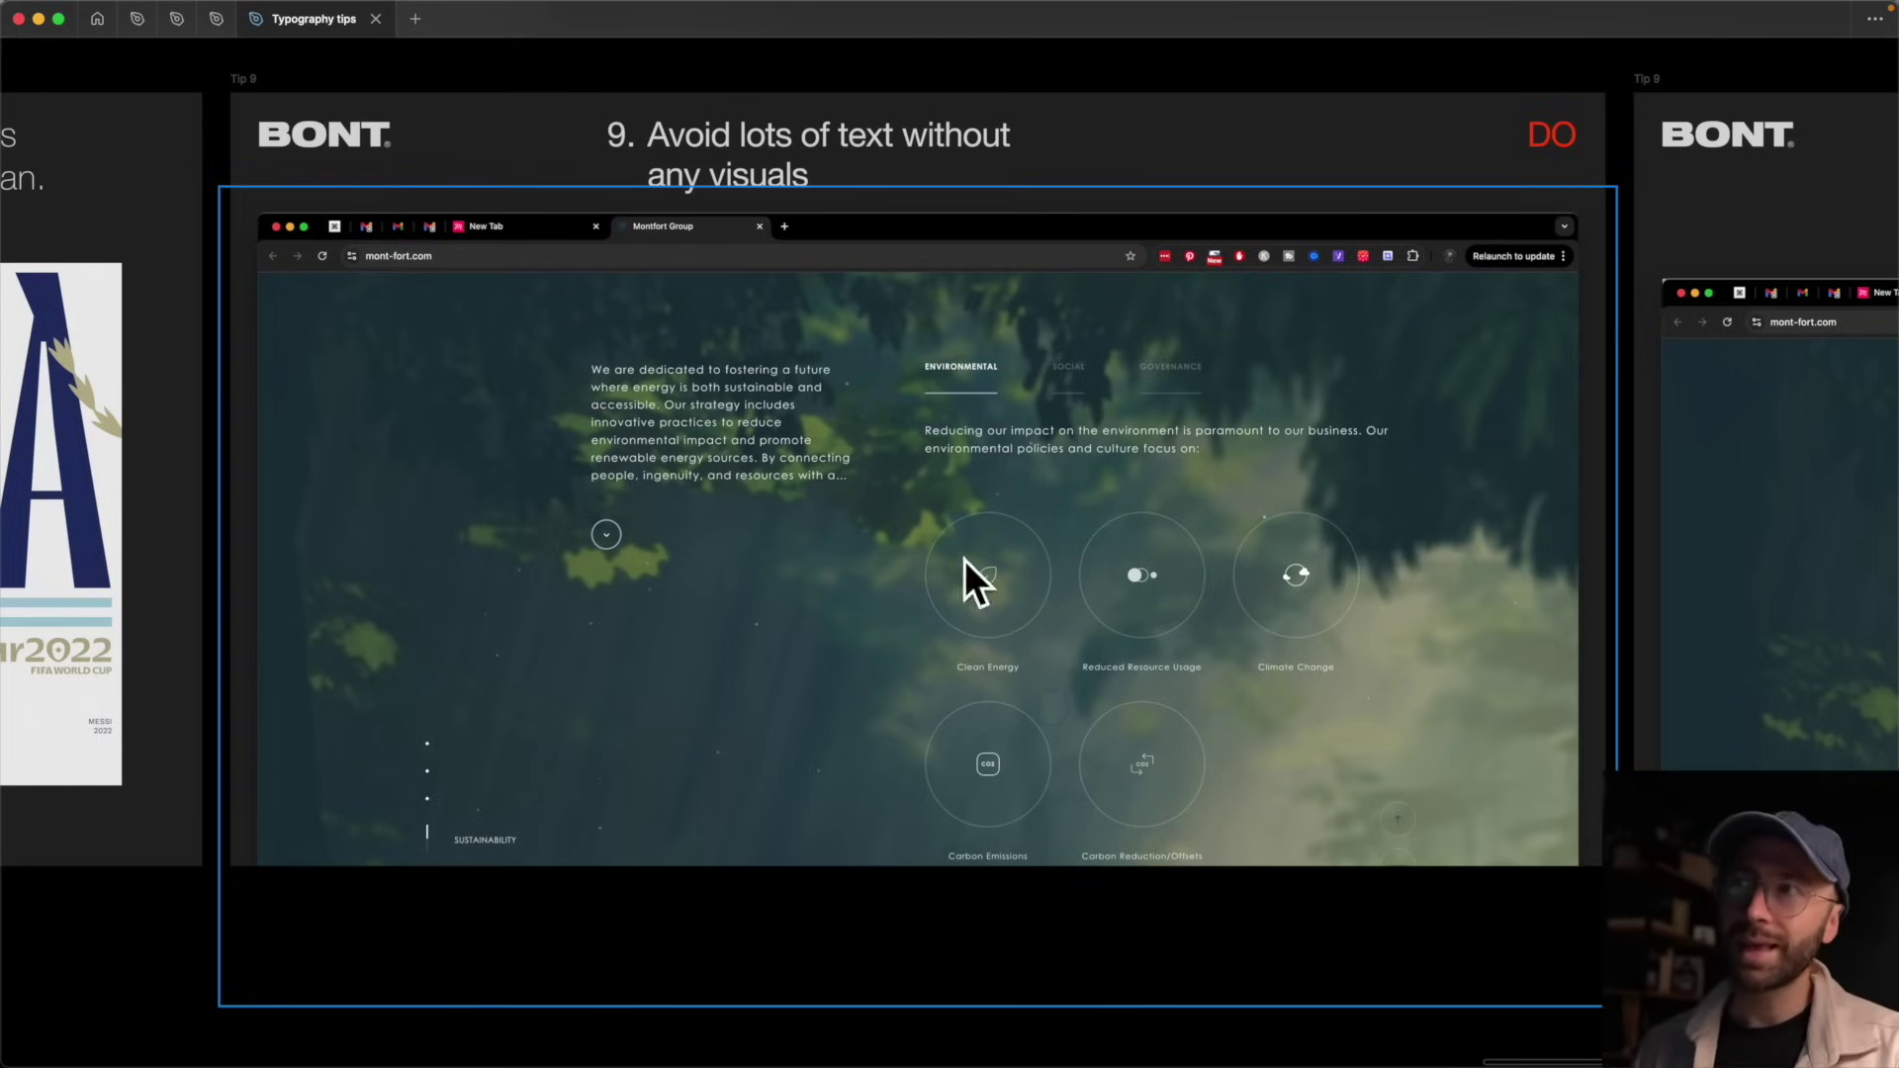
{"action": "key", "text": "Right"}
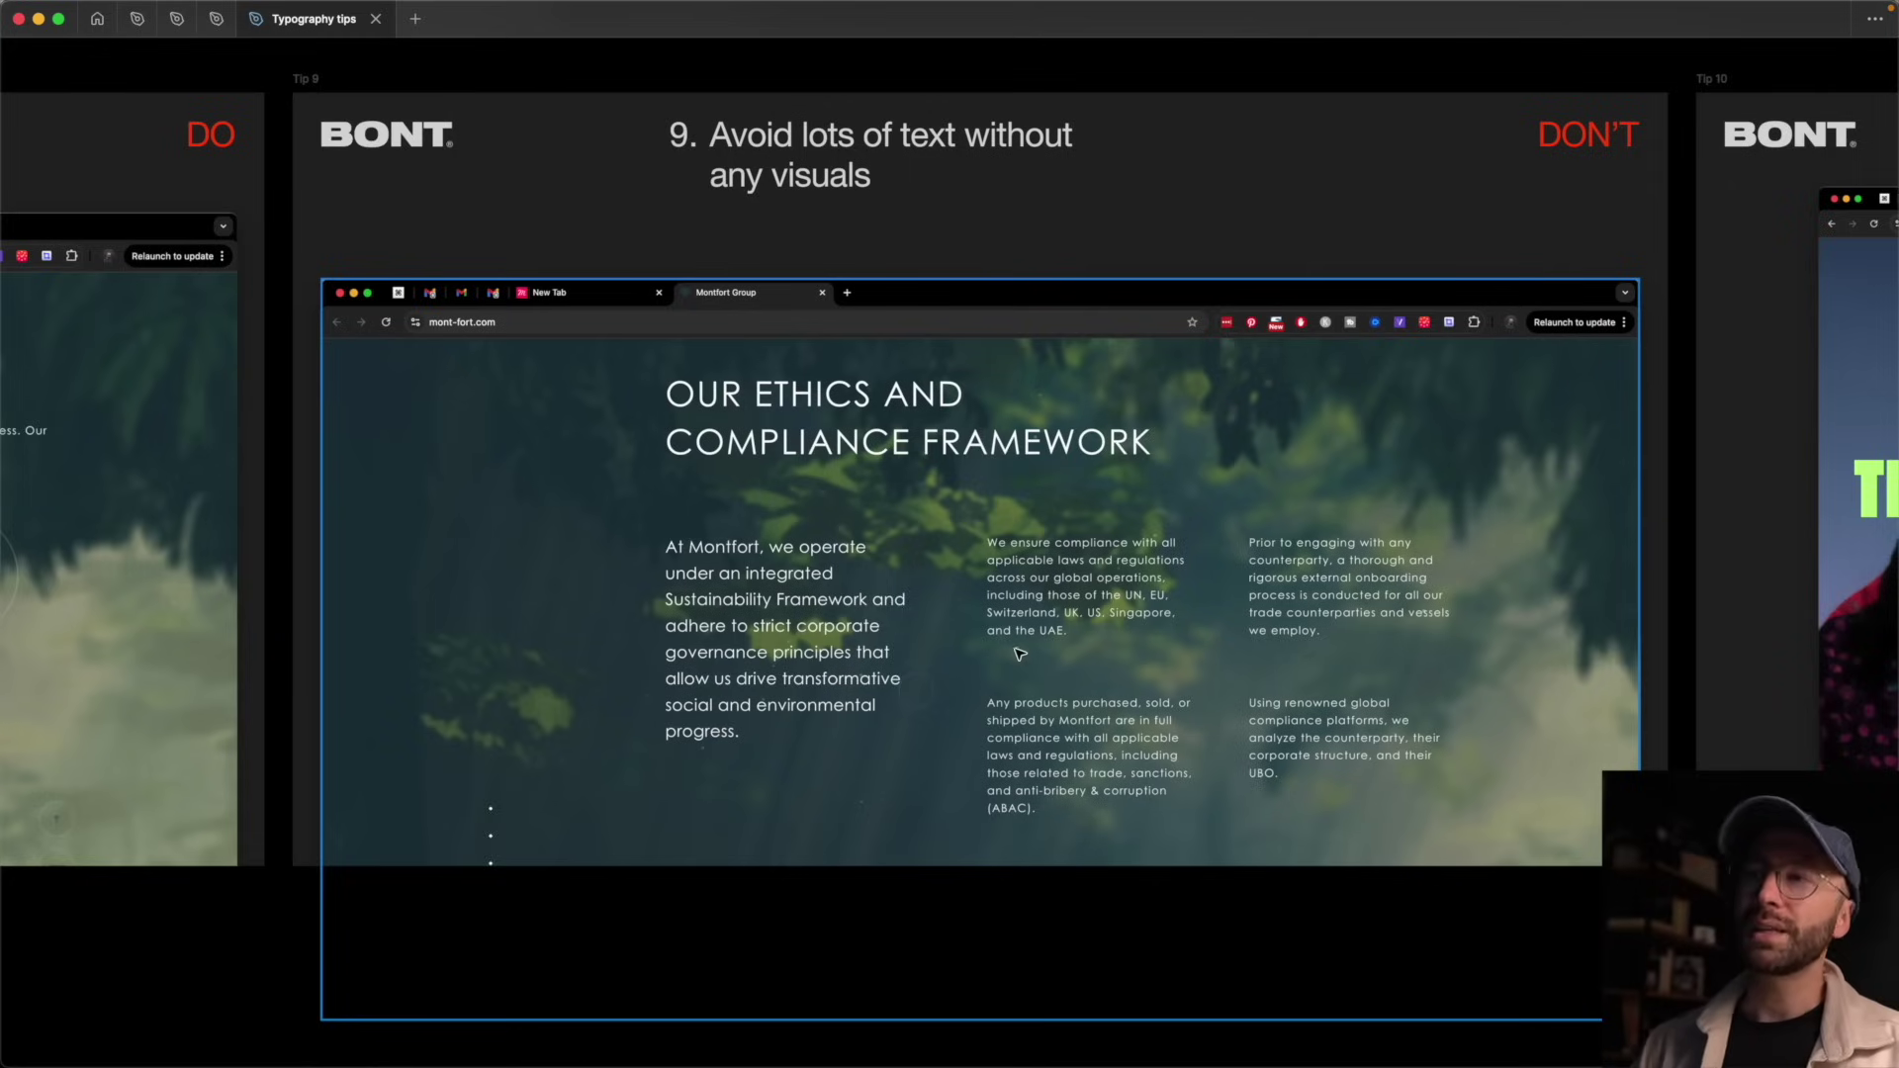
{"action": "key", "text": "Left"}
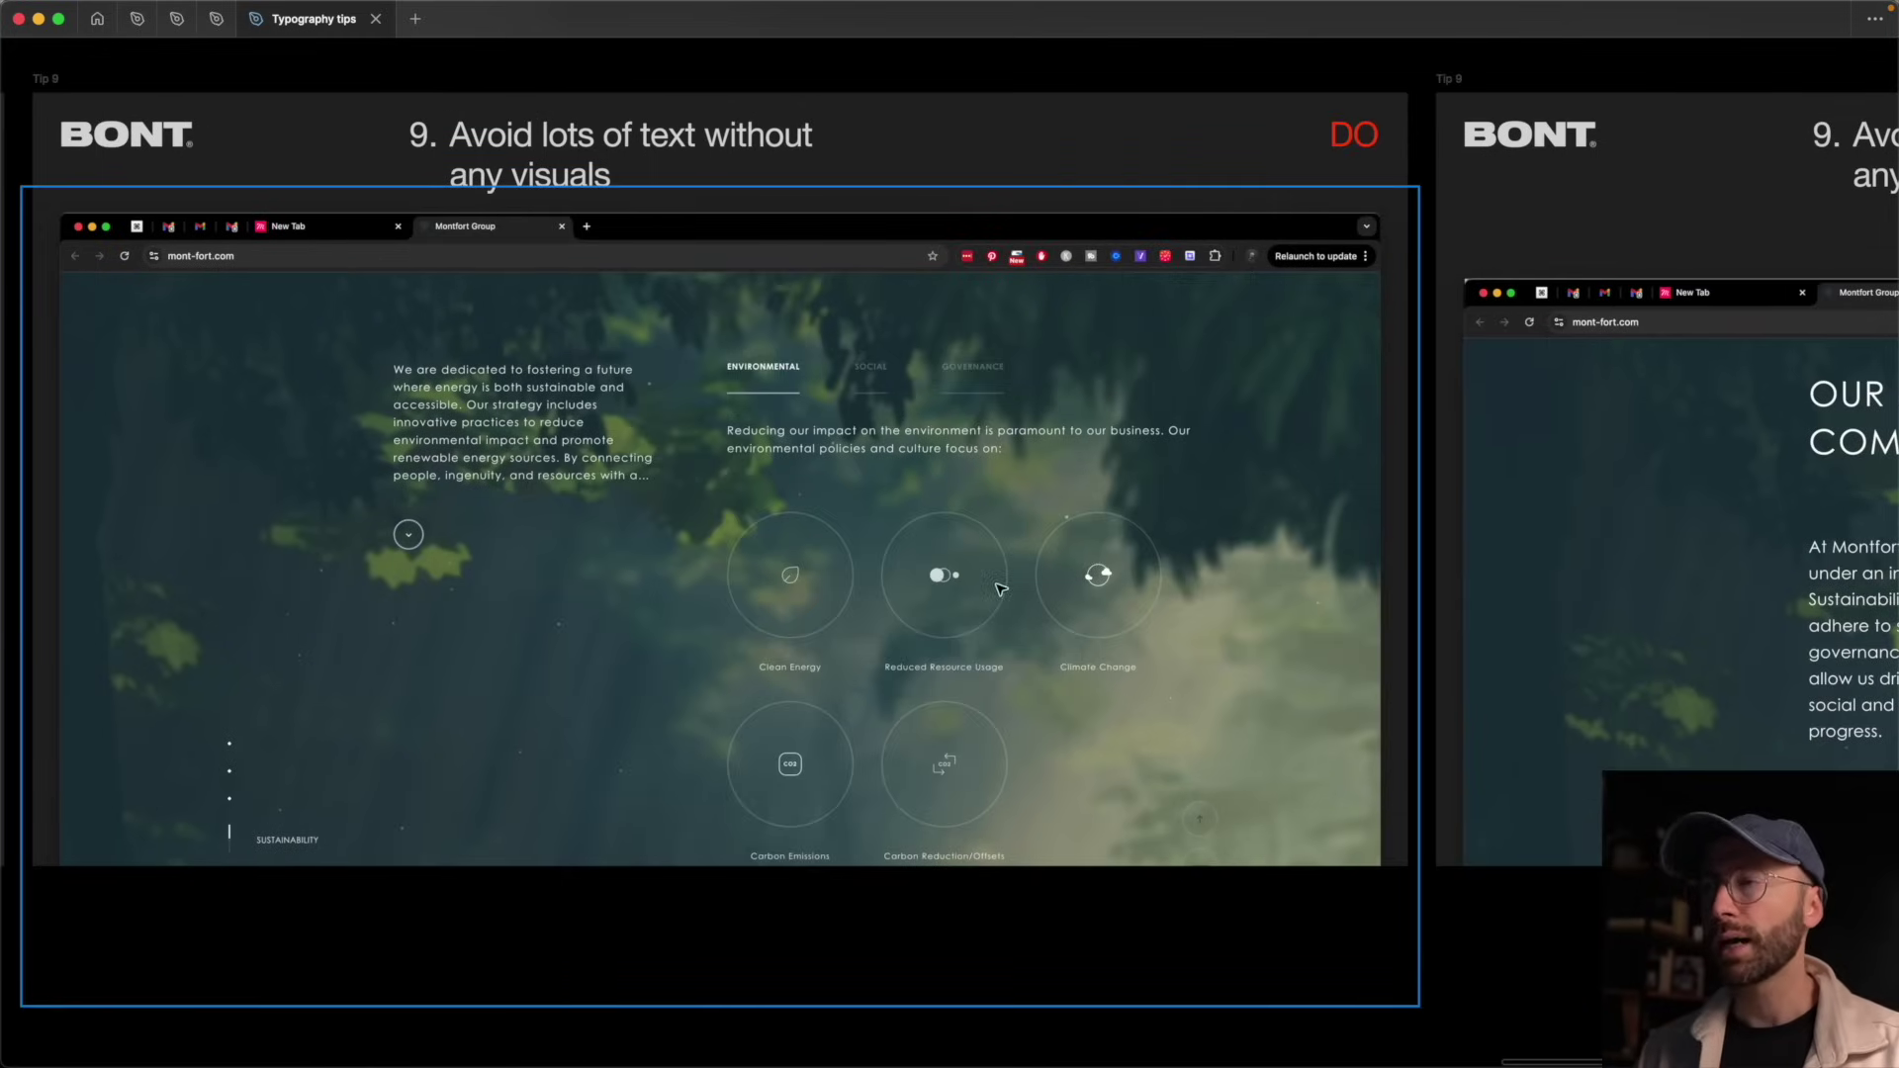
{"action": "key", "text": "Right"}
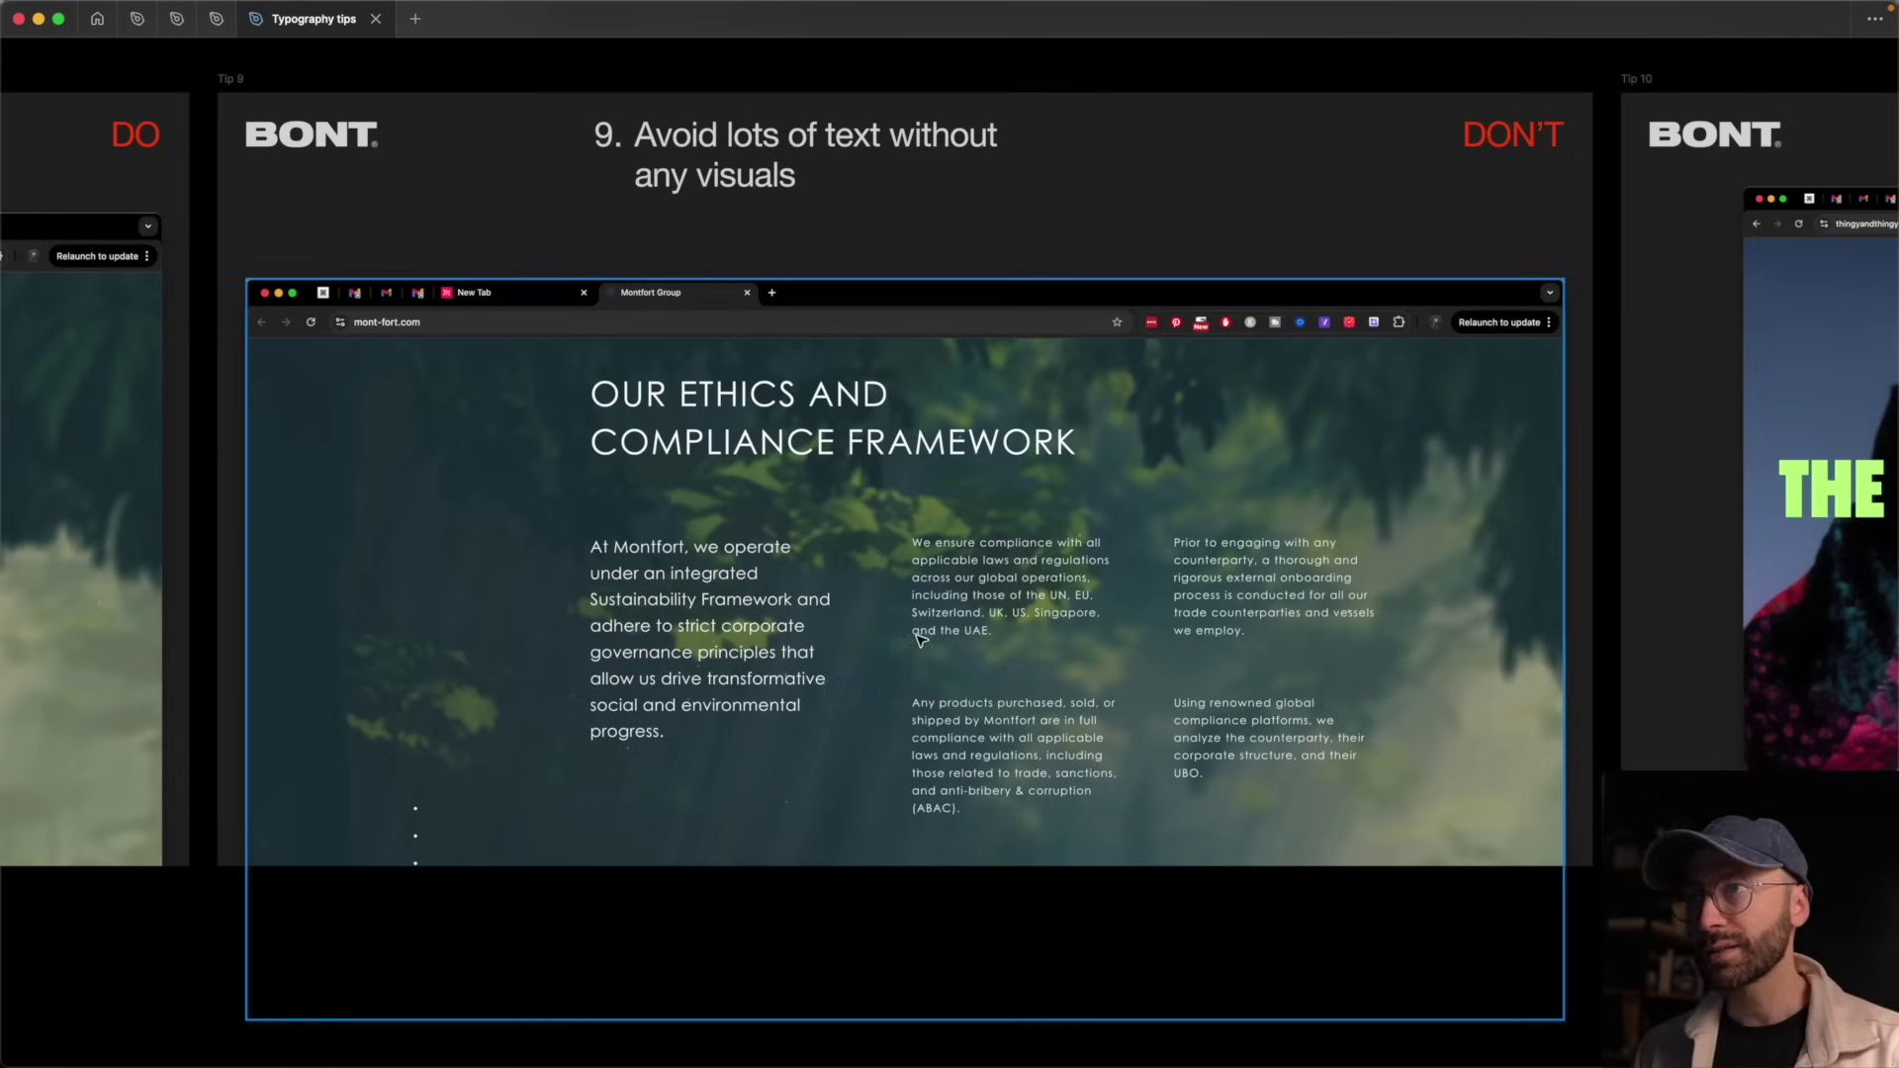
{"action": "scroll", "coordinate": [924, 638], "scroll_direction": "left", "scroll_amount": 10}
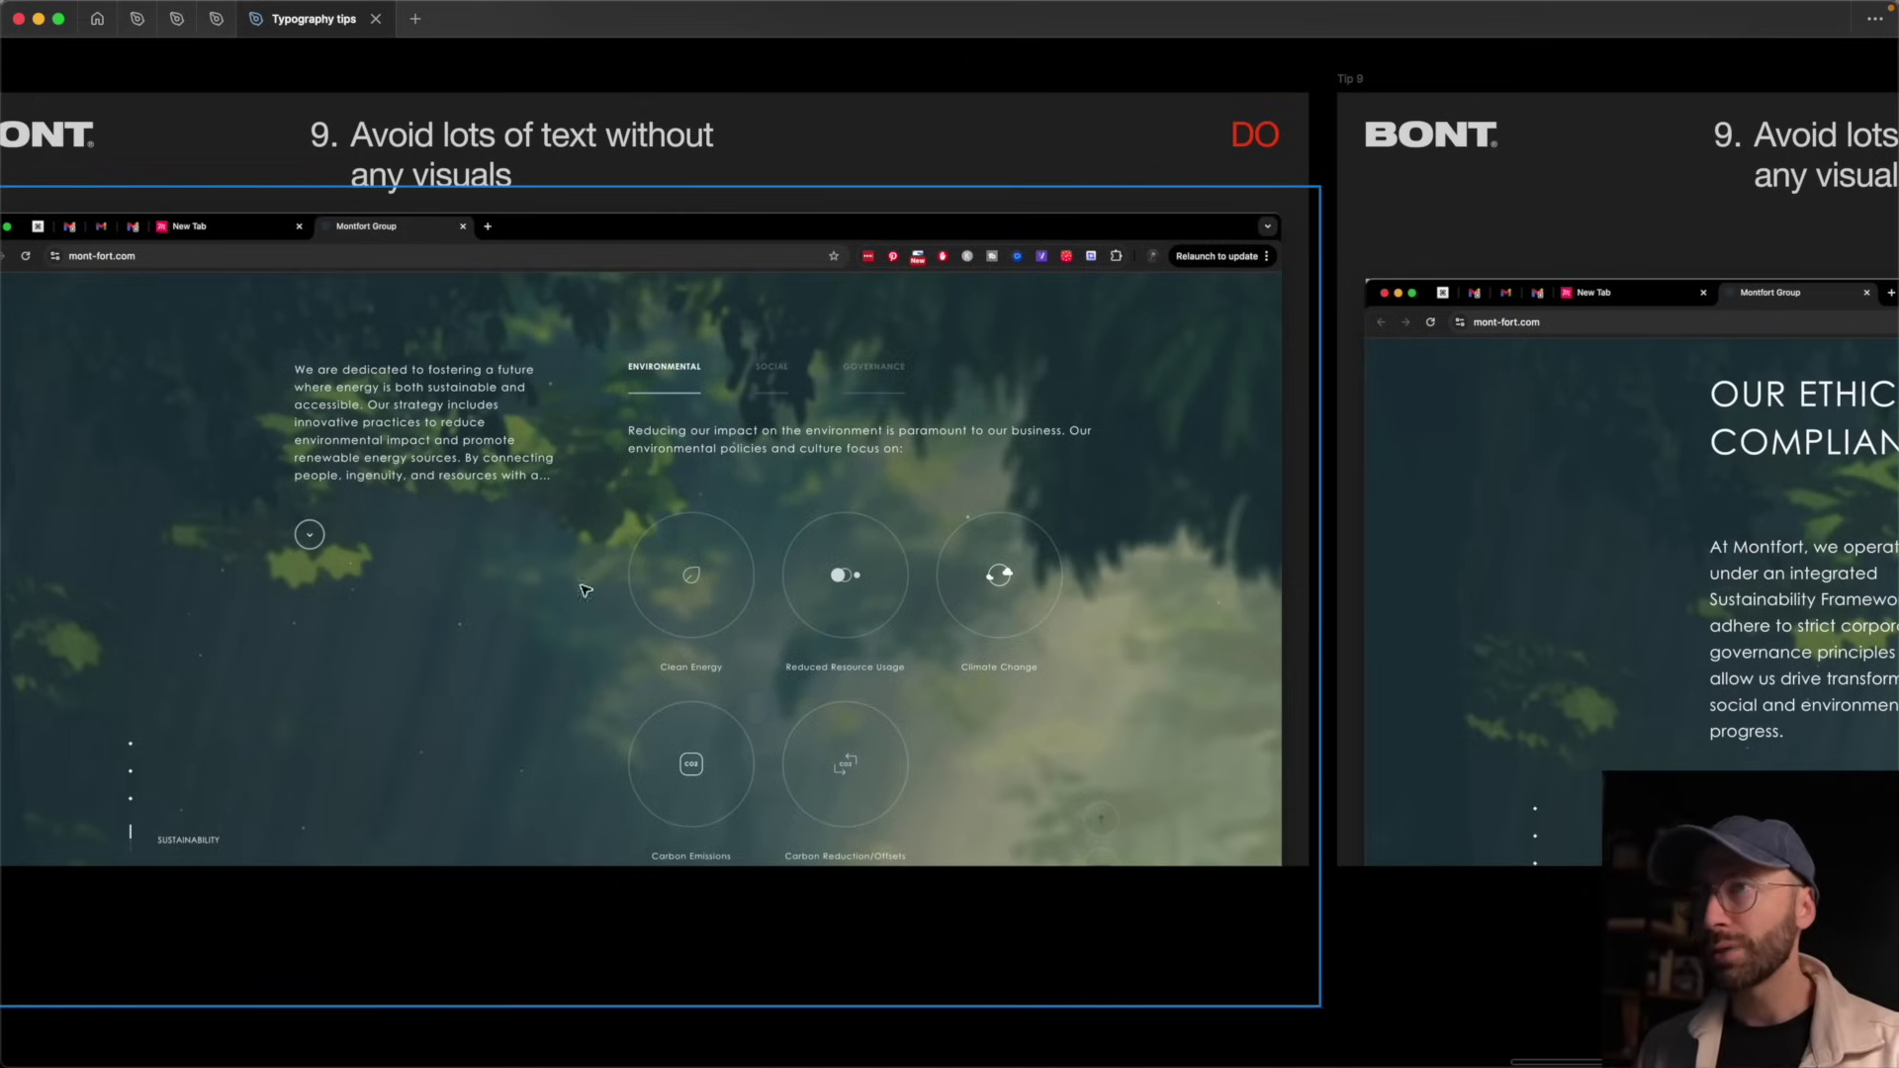